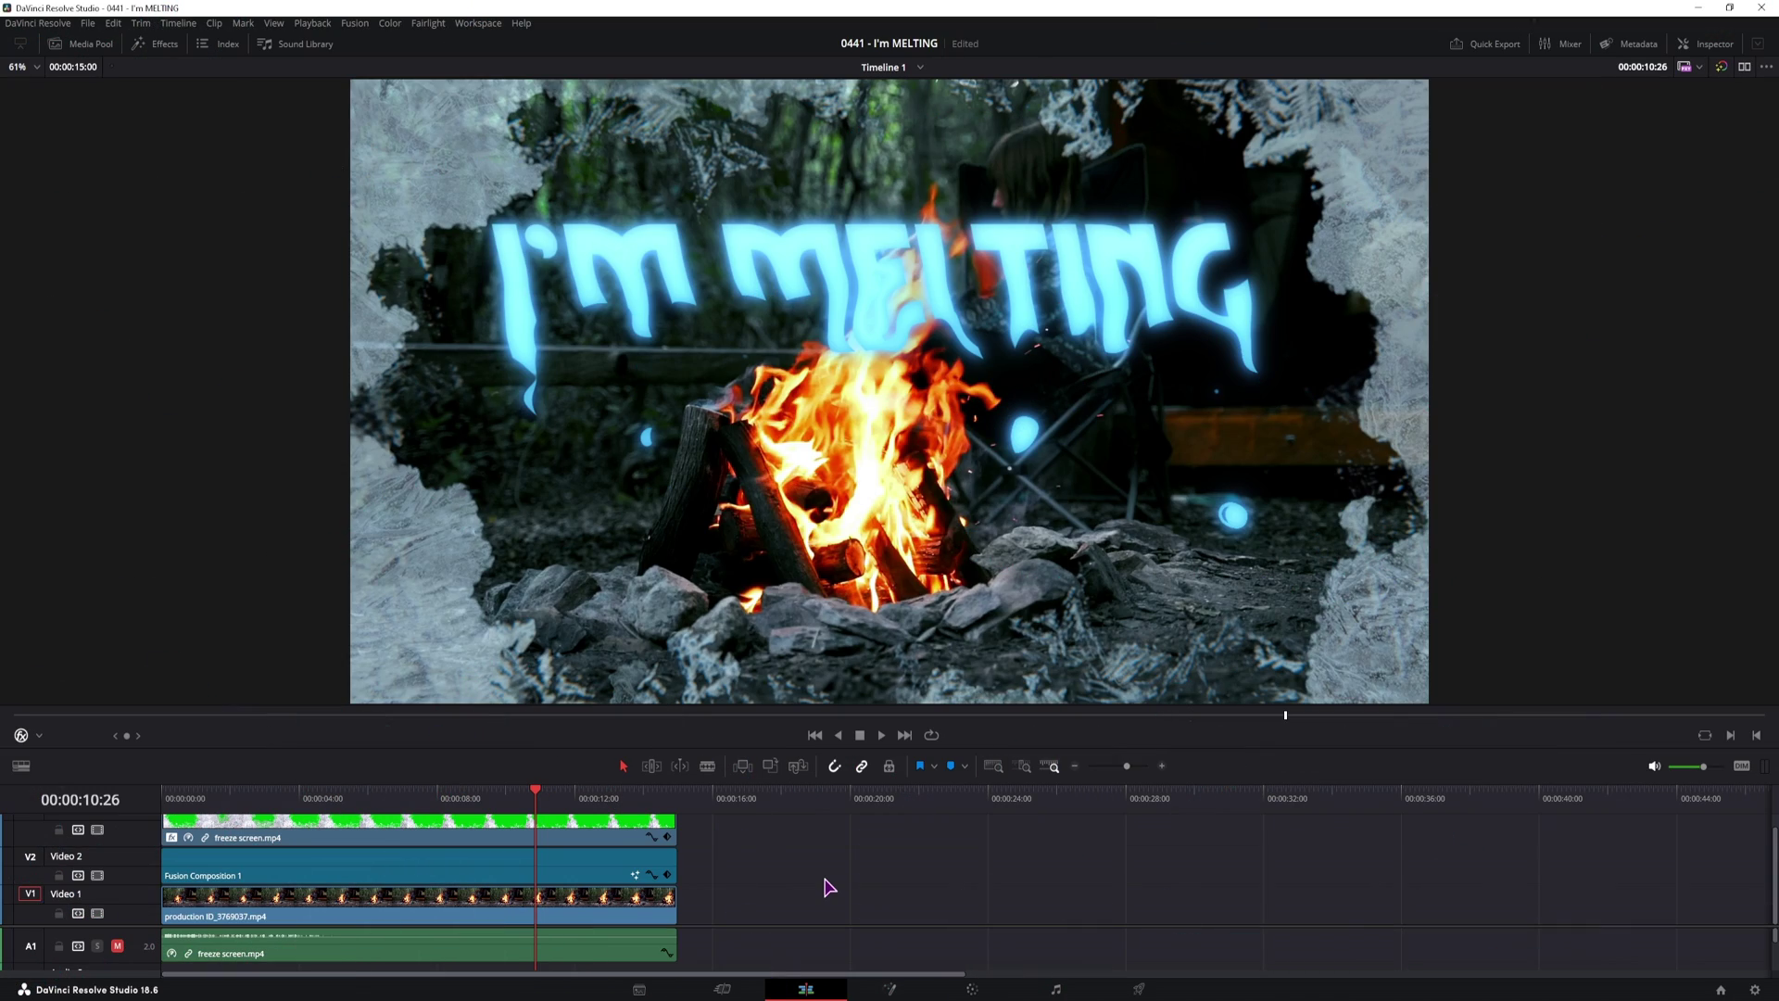
# Step: Inspect the campfire, Fusion Composition 1 and freeze screen clips, toggling the V3 frost overlay off and on
pyautogui.click(311, 921)
pyautogui.click(252, 869)
pyautogui.scroll(2, 437, 837)
pyautogui.click(297, 843)
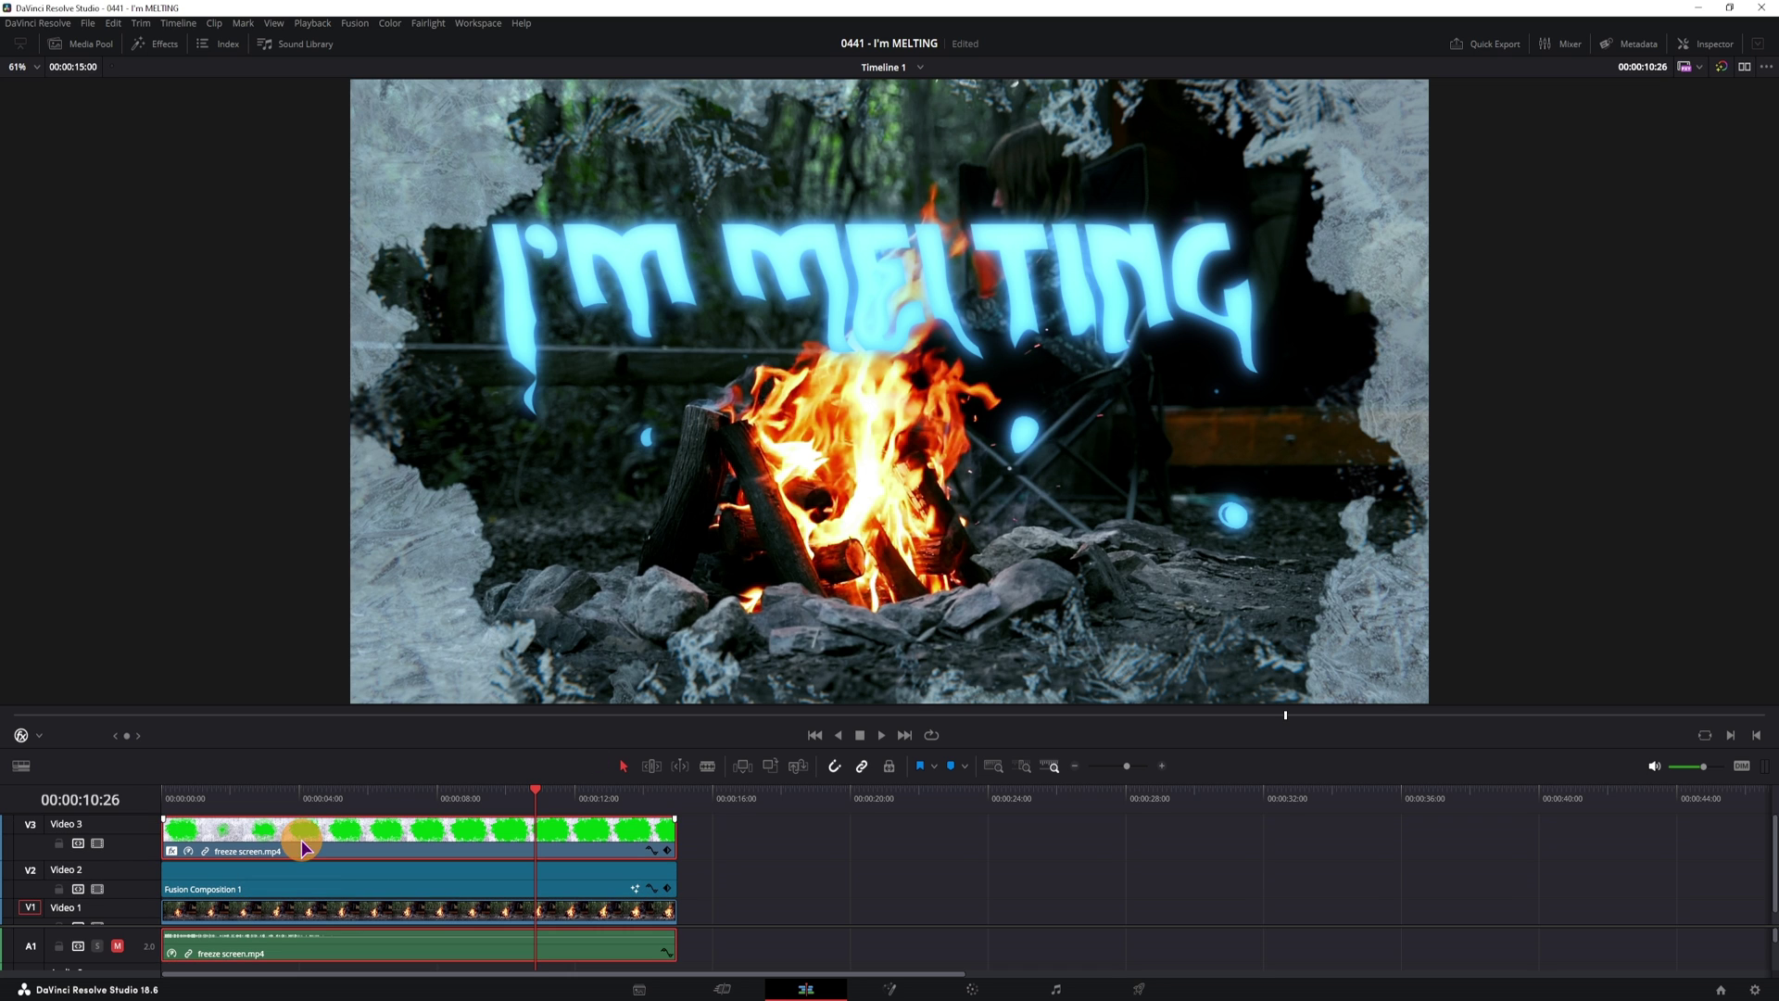
pyautogui.click(98, 844)
pyautogui.click(98, 844)
pyautogui.click(550, 885)
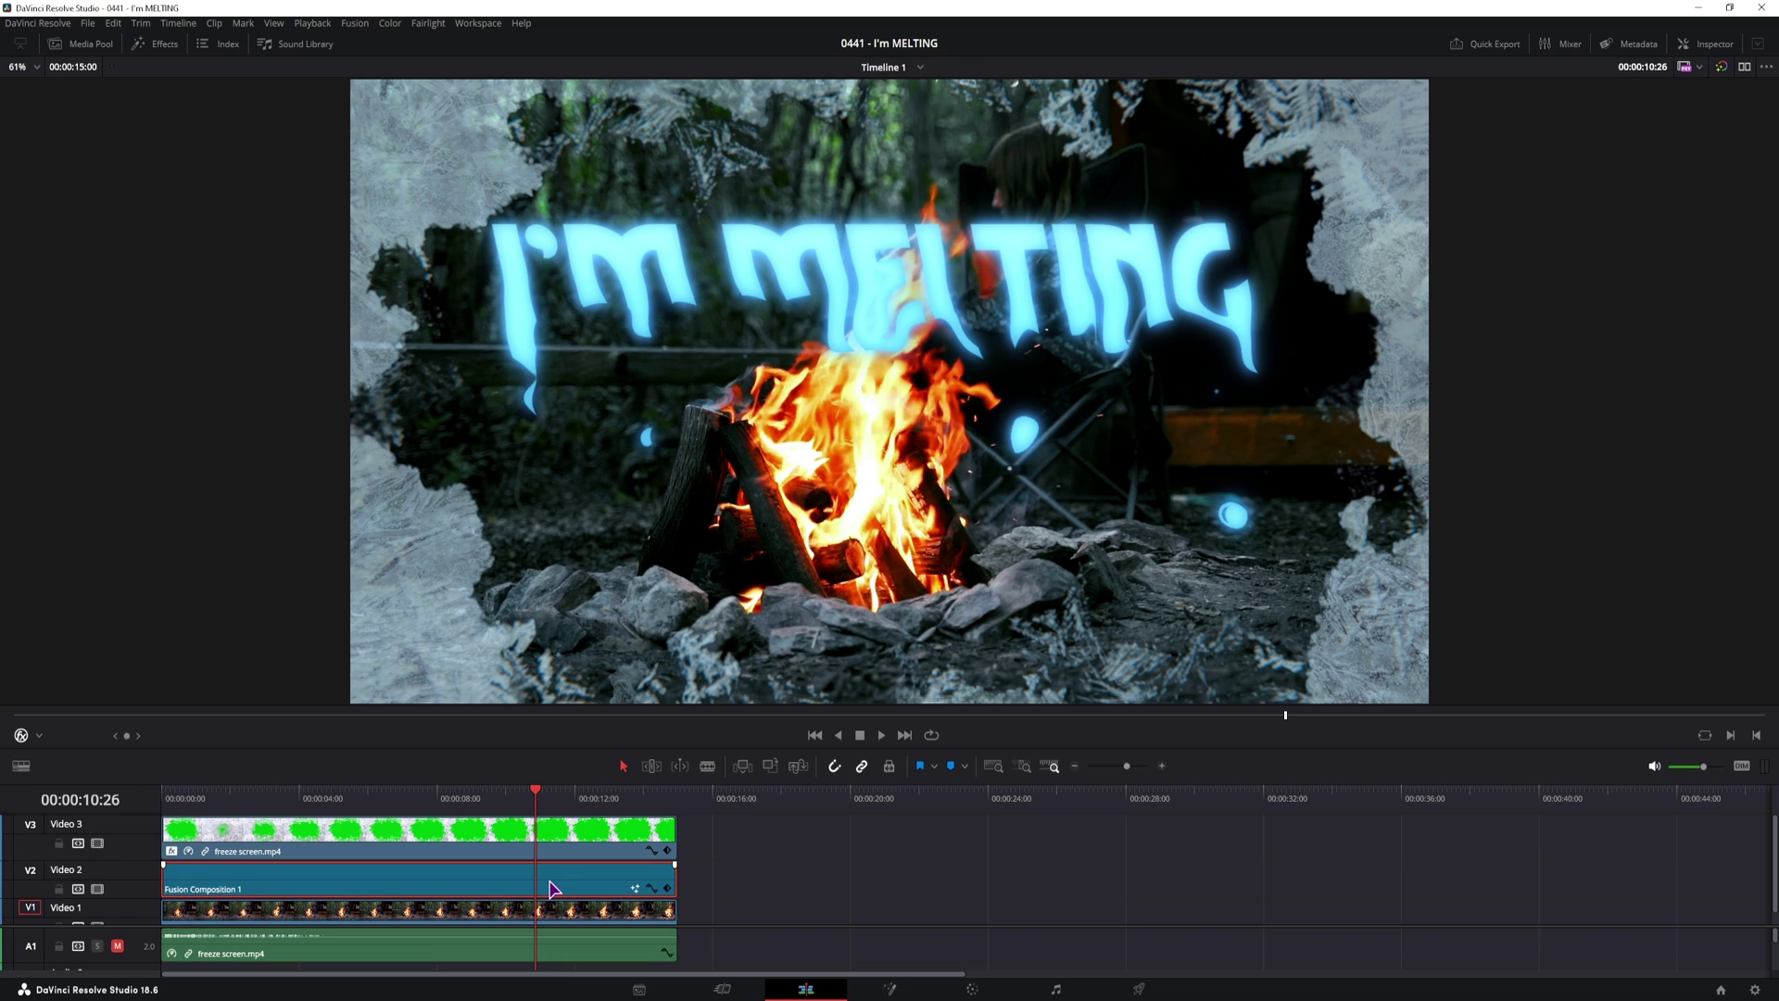
pyautogui.click(551, 888)
# Step: Create a 15-second Fusion composition named 'melting' in the Media Pool
pyautogui.click(755, 798)
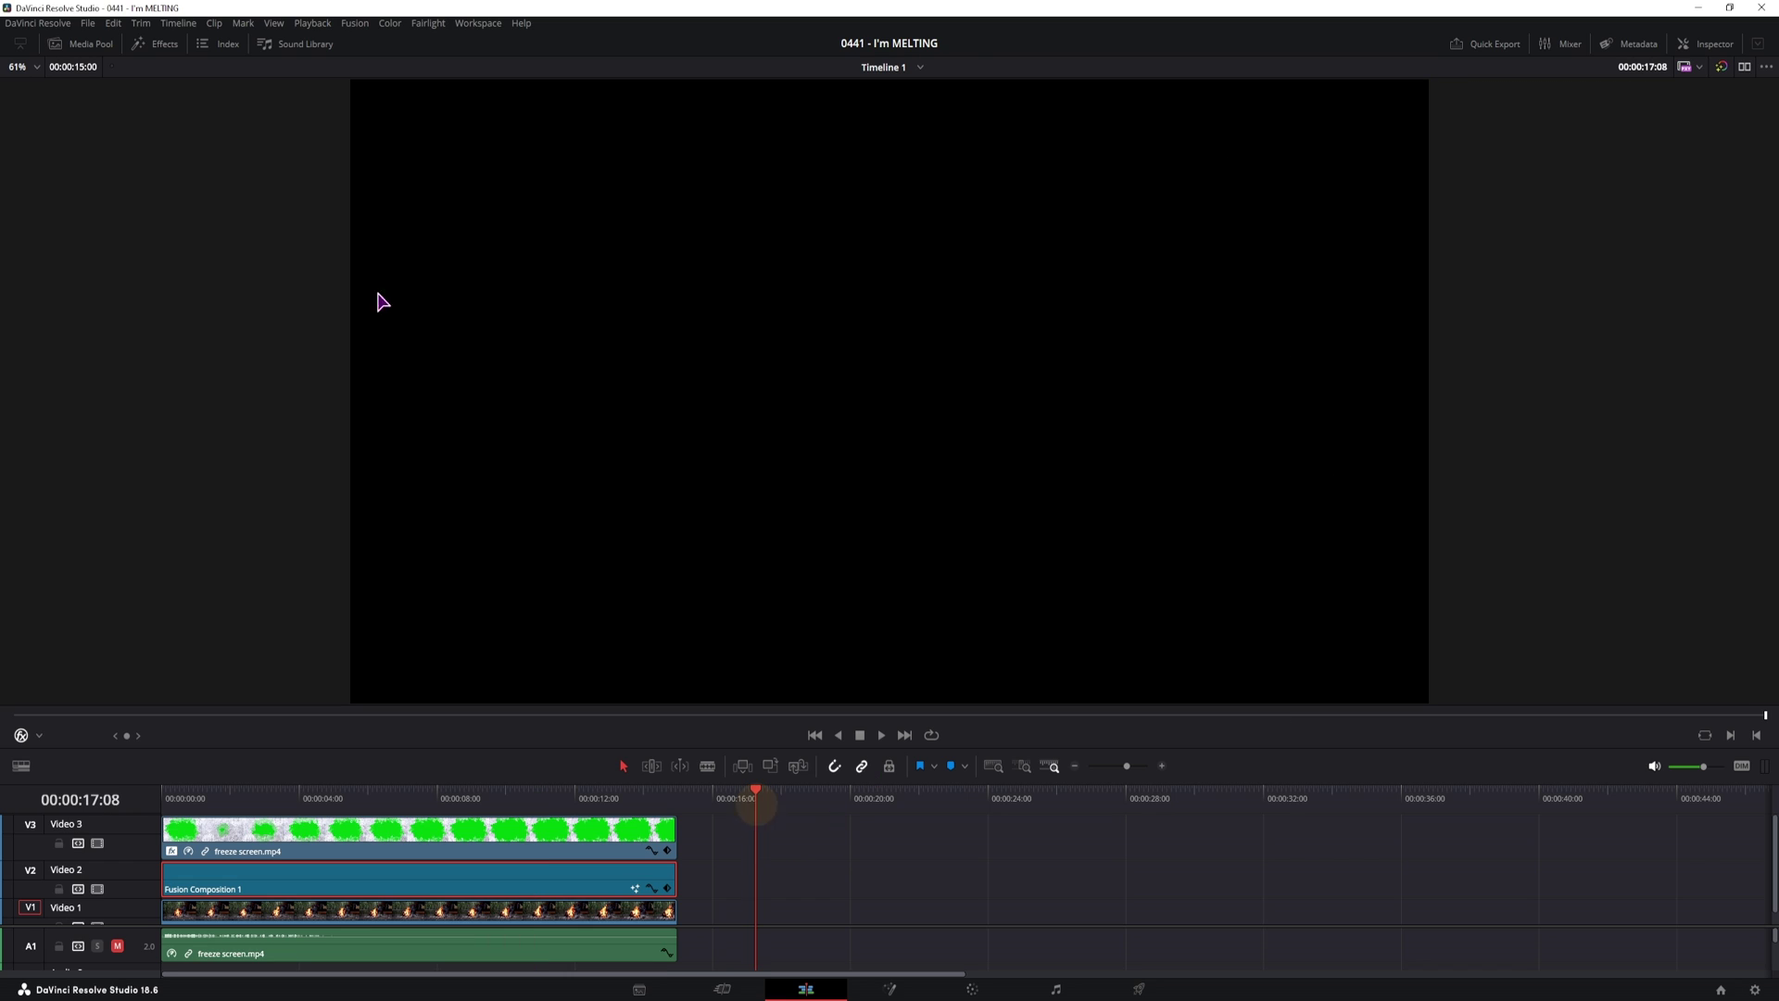
pyautogui.click(93, 44)
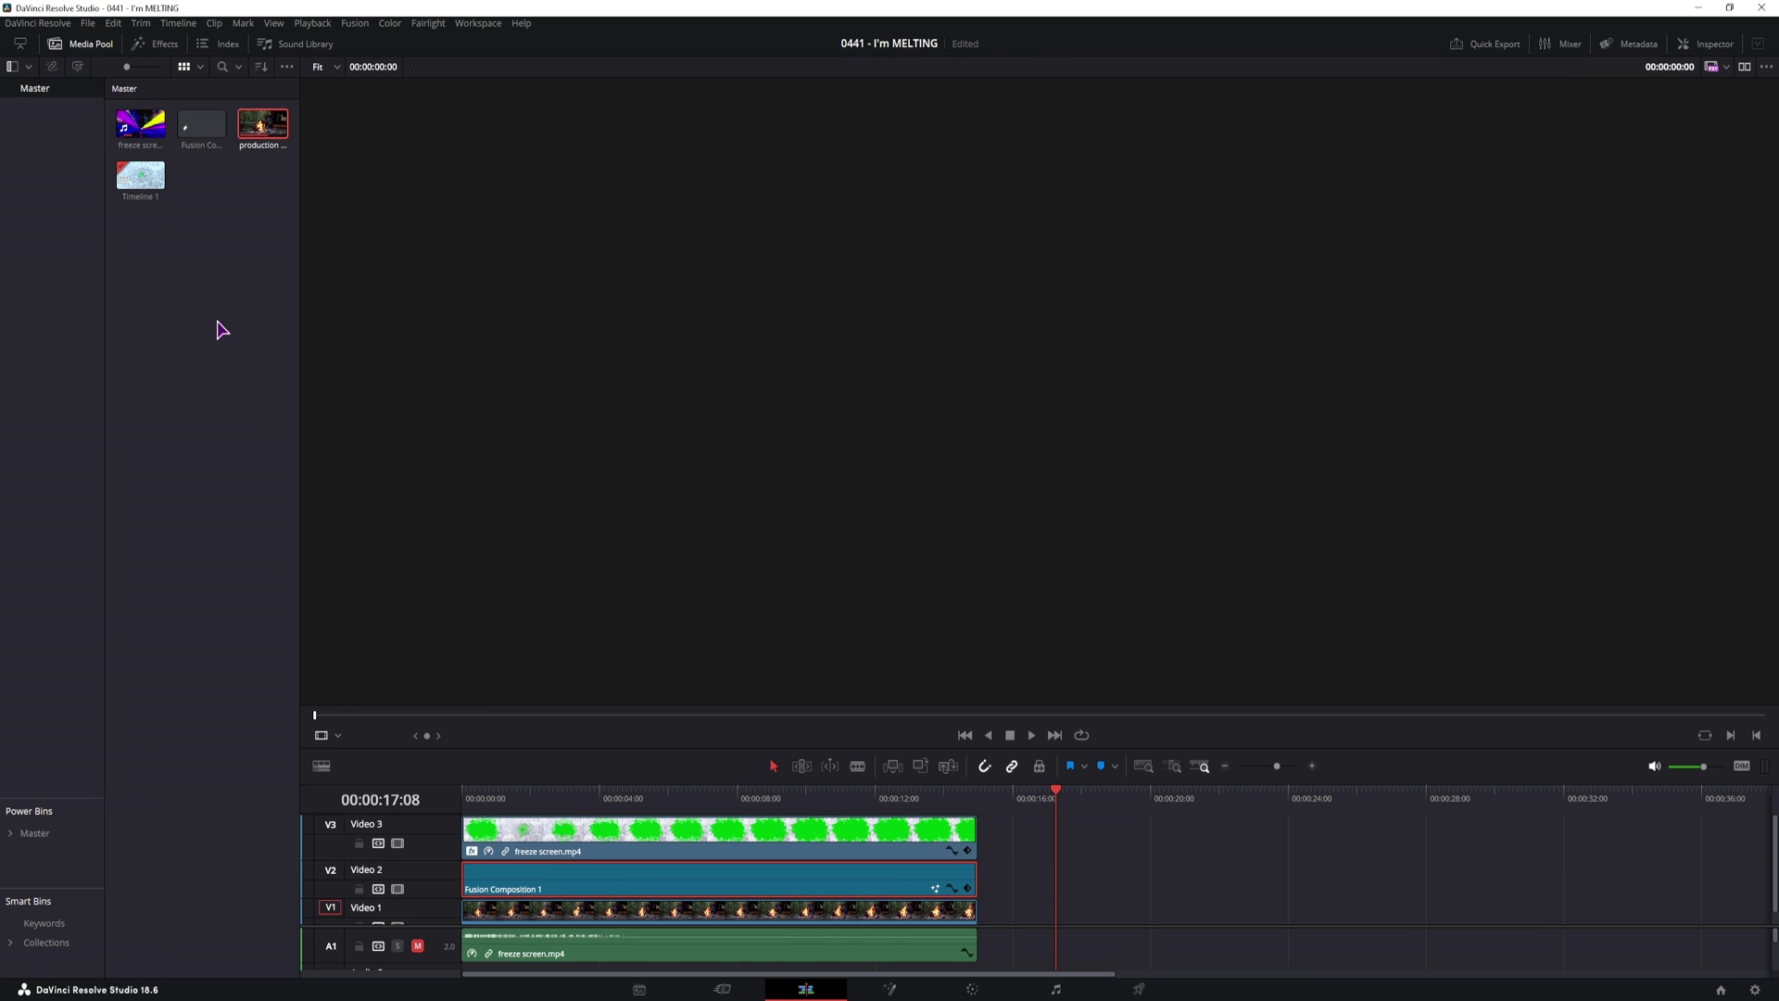
pyautogui.rightClick(219, 323)
pyautogui.click(266, 404)
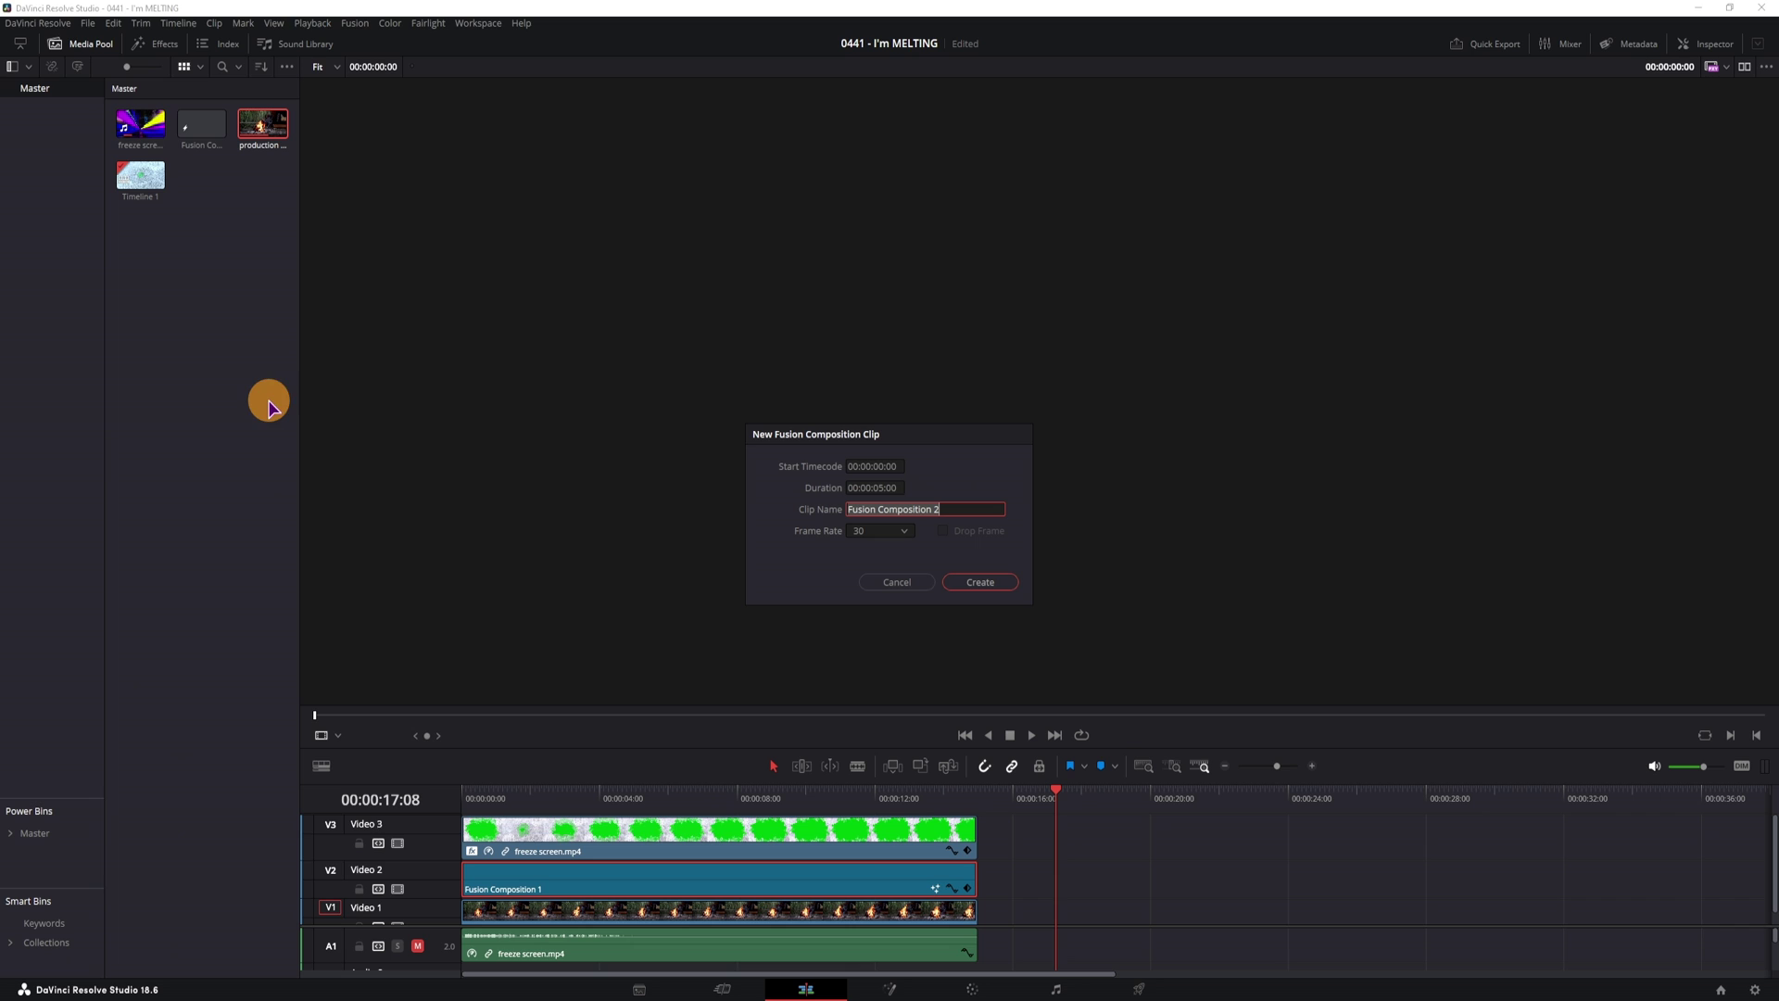
pyautogui.click(884, 488)
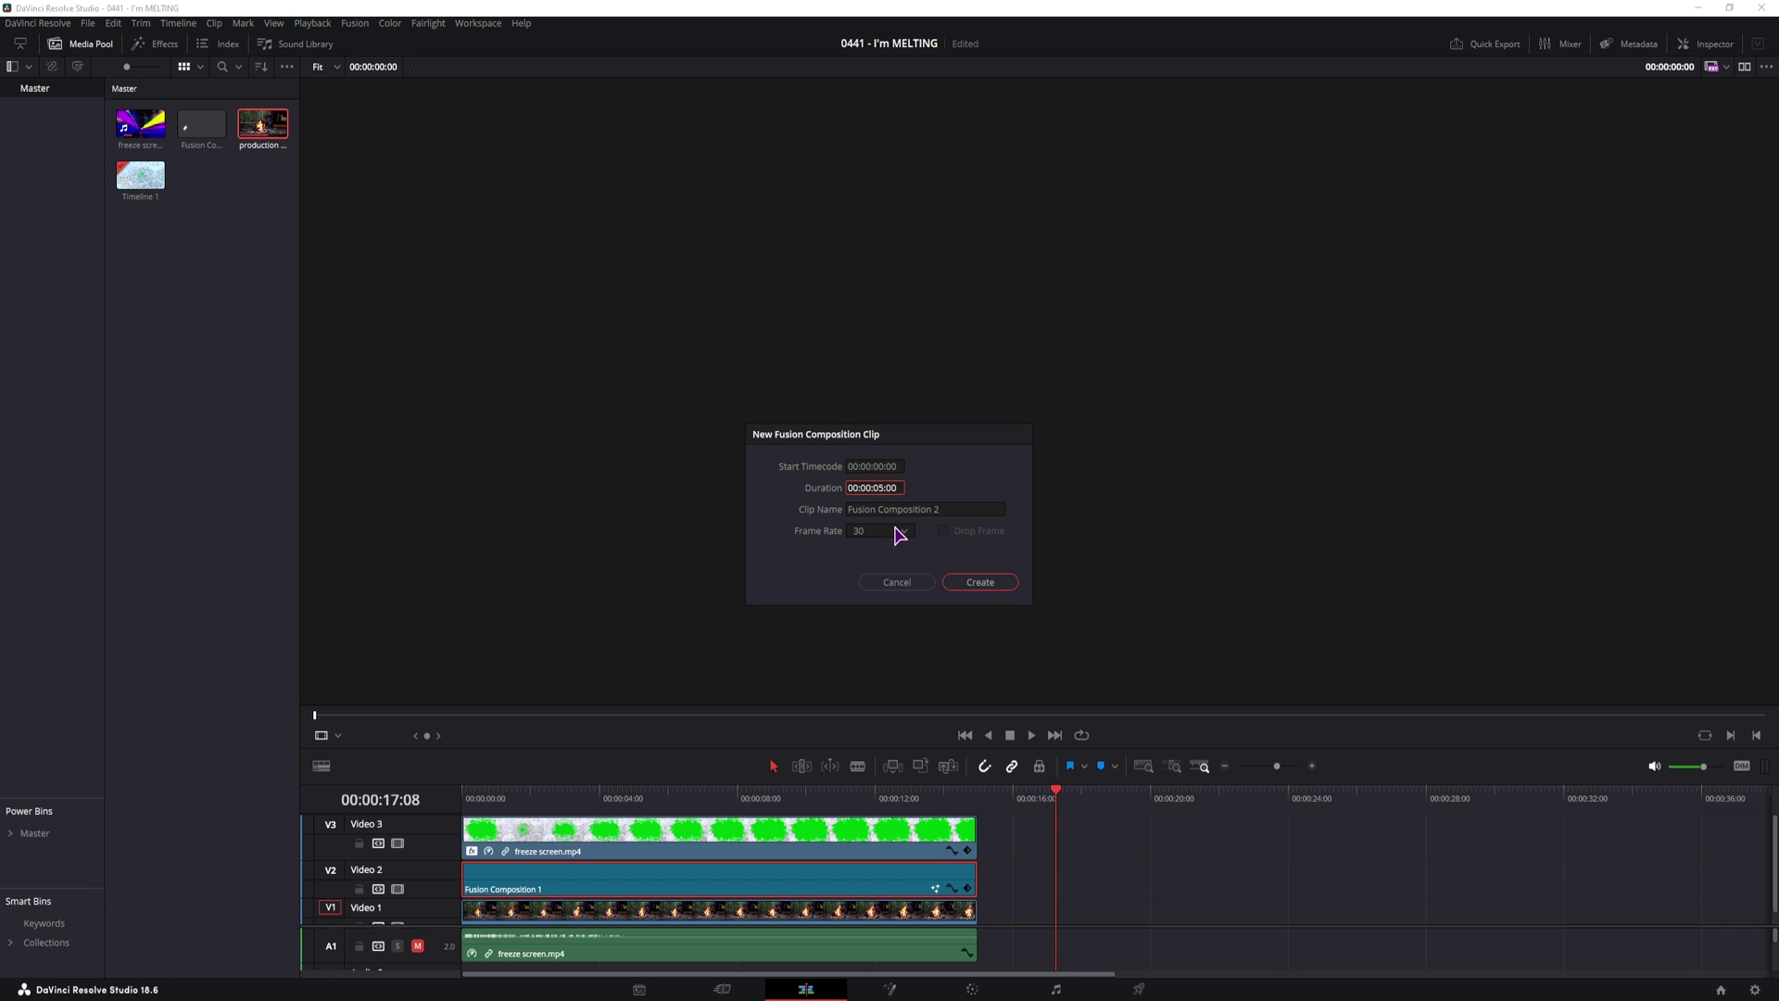
pyautogui.click(984, 509)
pyautogui.click(814, 517)
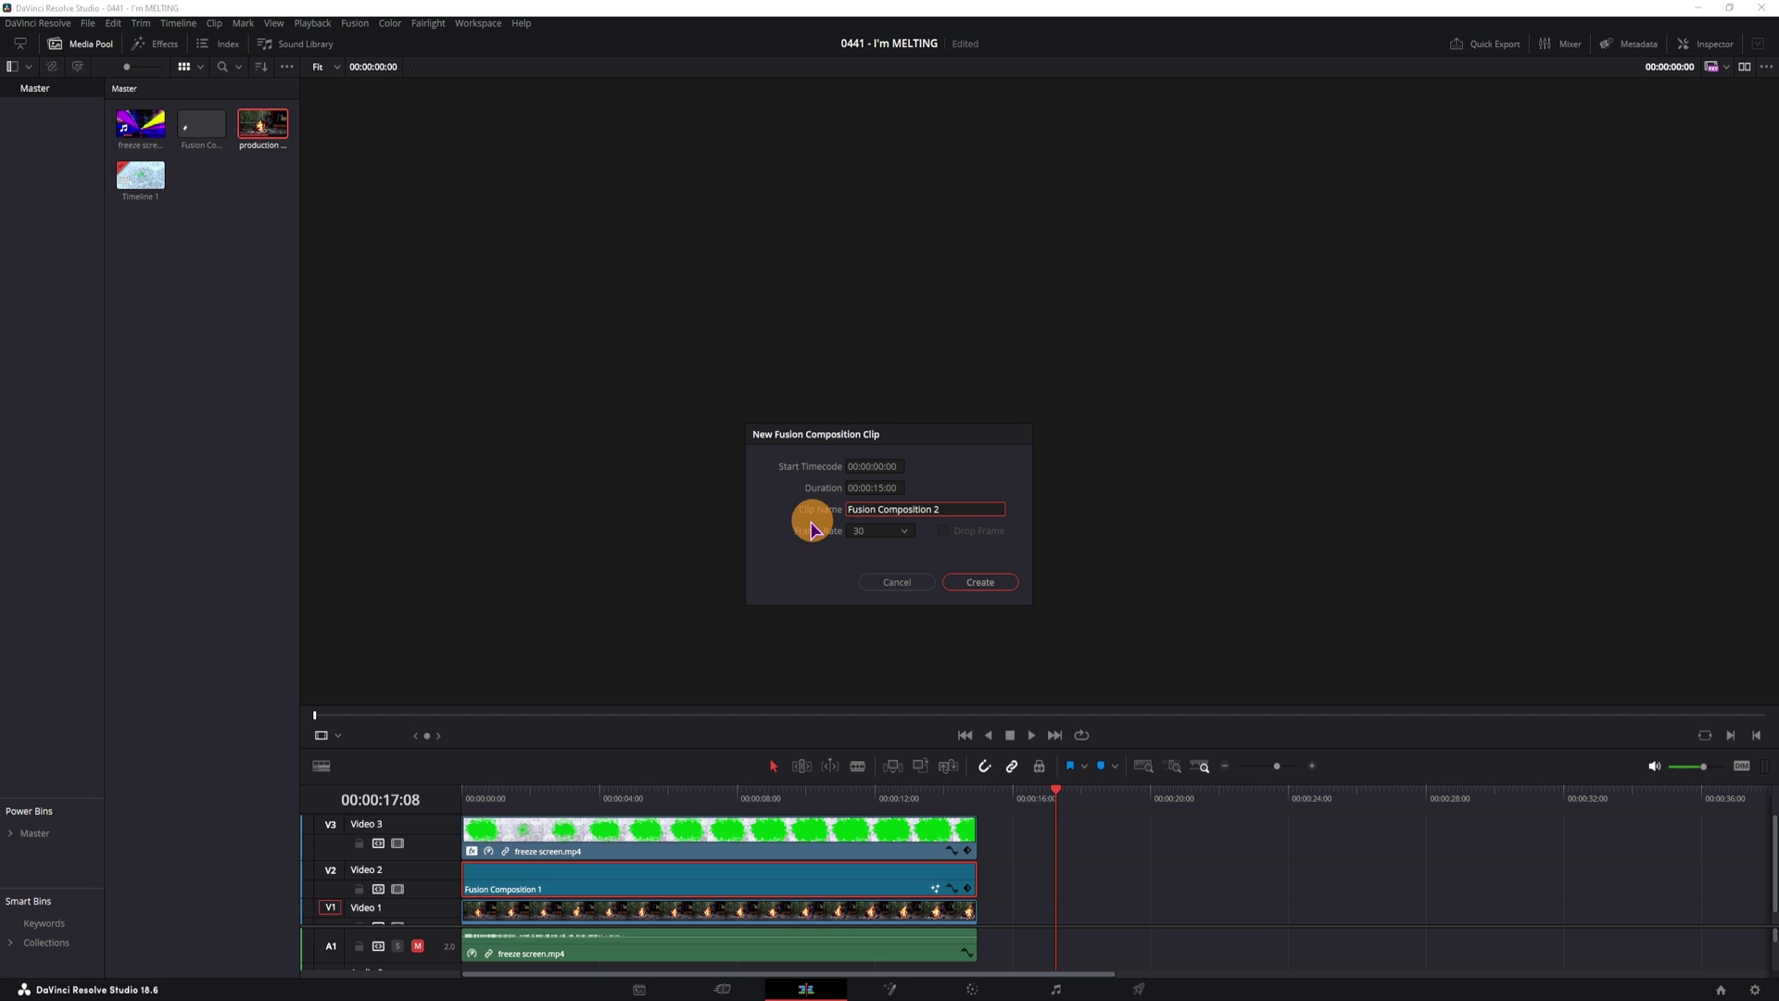
pyautogui.write('melting')
pyautogui.press('Return')
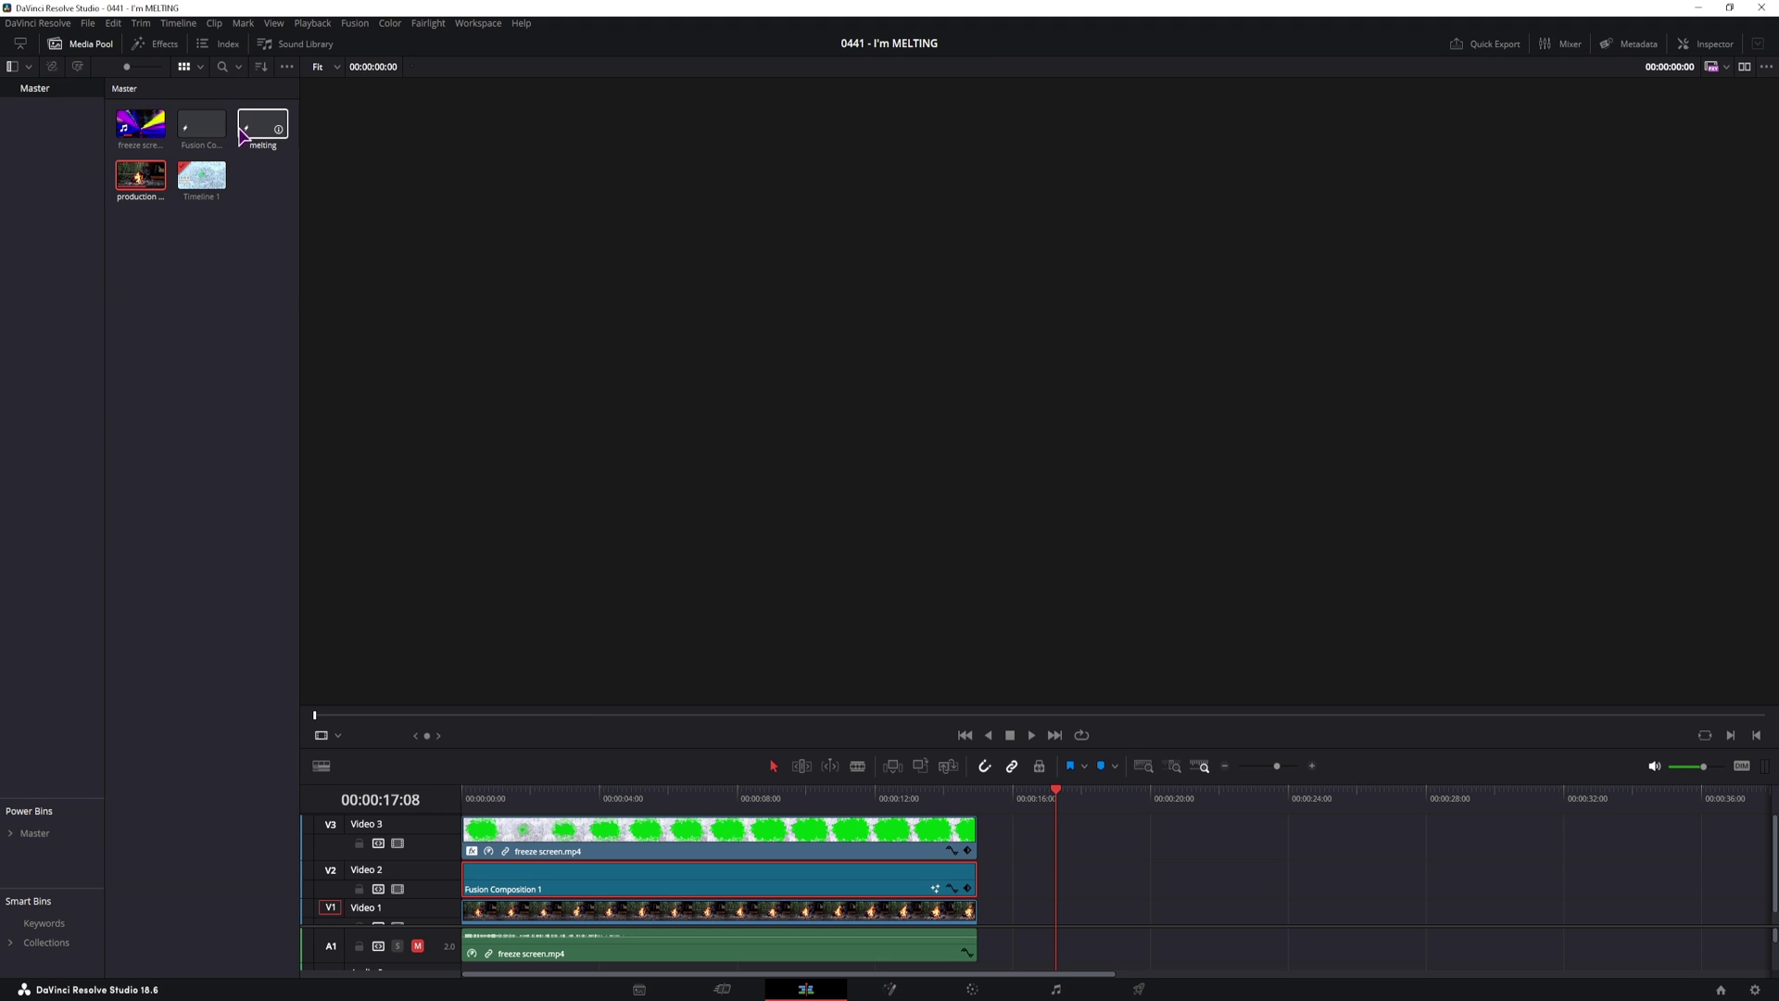
# Step: Place the melting clip after the existing clips and open it in Fusion, moving MediaOut1 right
pyautogui.moveTo(263, 125); pyautogui.dragTo(1061, 913)
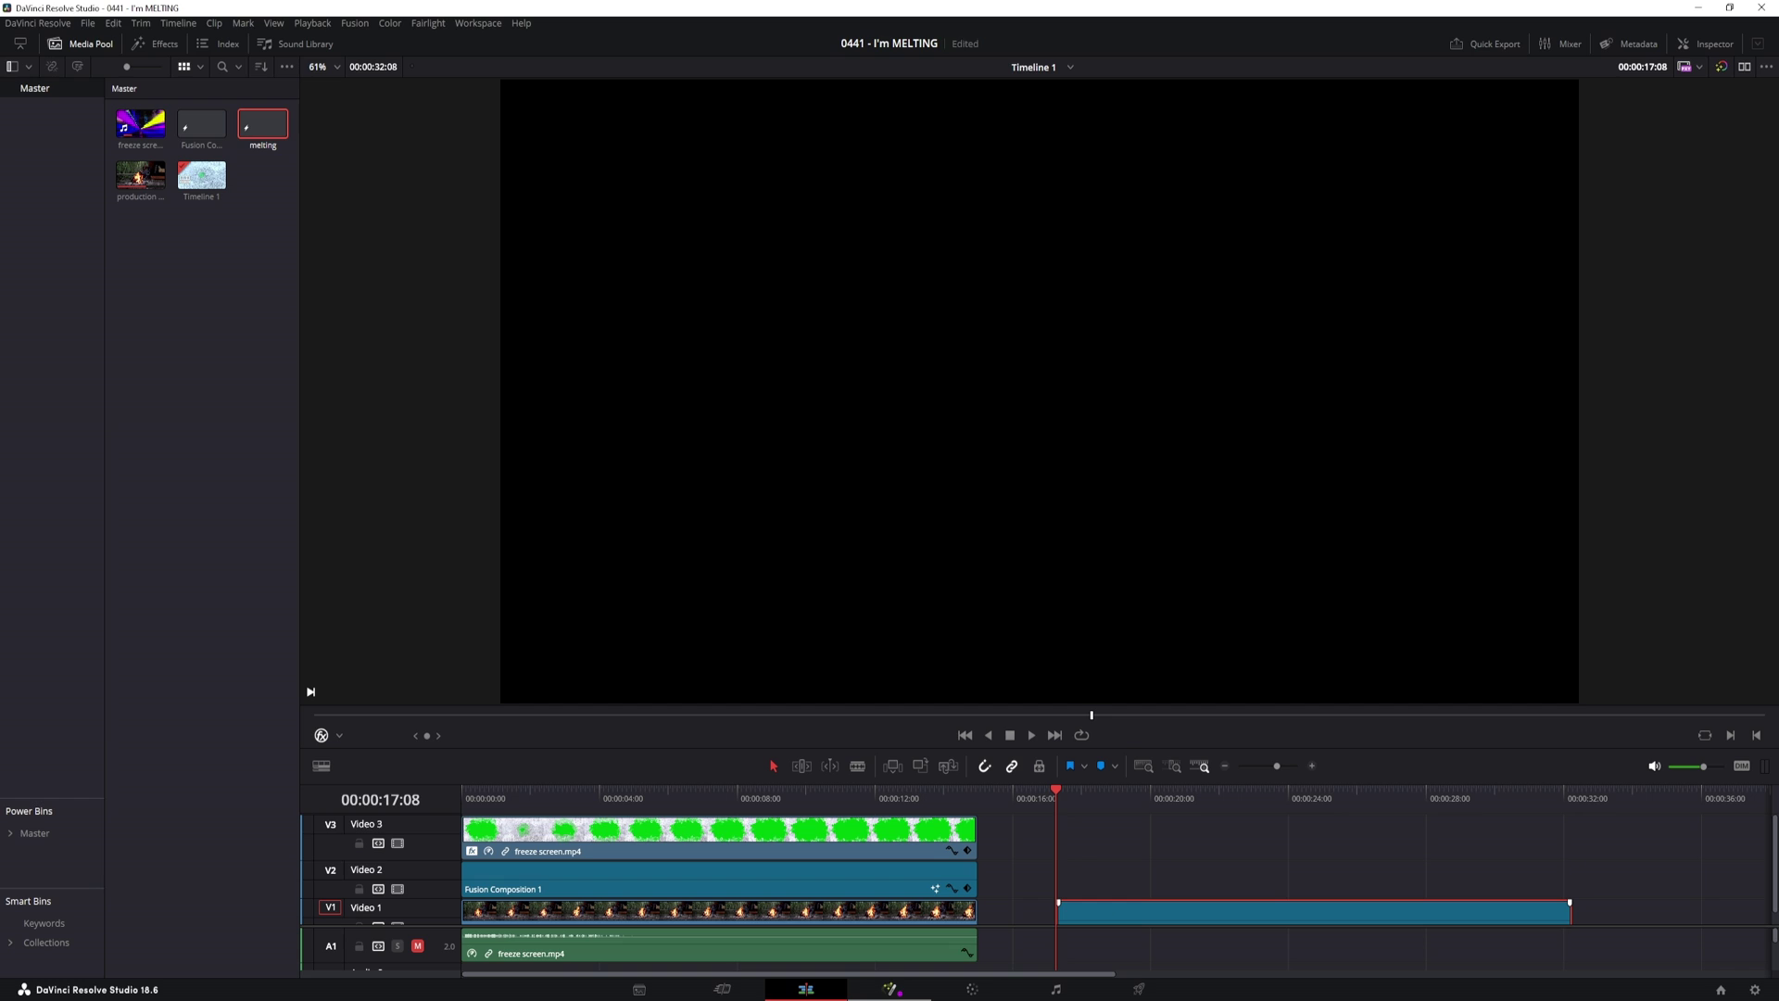
pyautogui.click(890, 989)
pyautogui.moveTo(484, 857); pyautogui.dragTo(1260, 851)
# Step: Feed a Text1 node reading 'MELTING' in storm ExtraBold into MediaOut1, and add a FastNoise1 node
pyautogui.click(1291, 847)
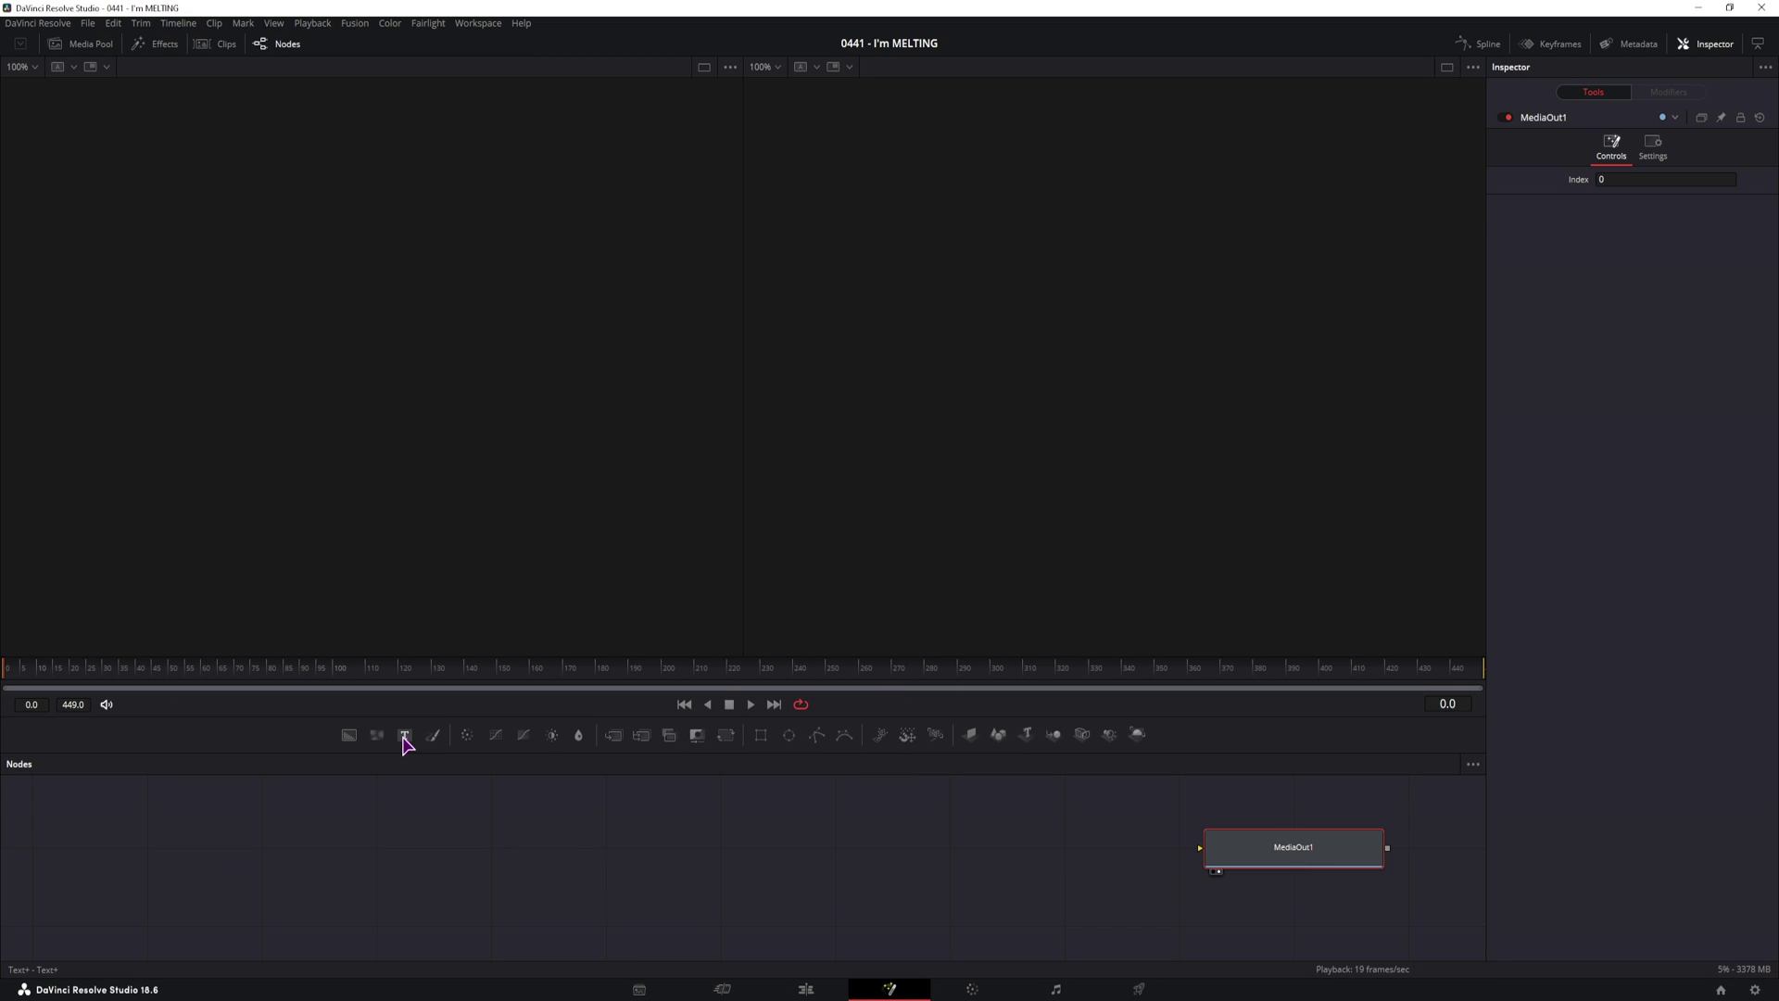
pyautogui.moveTo(404, 737); pyautogui.dragTo(386, 847)
pyautogui.click(1589, 269)
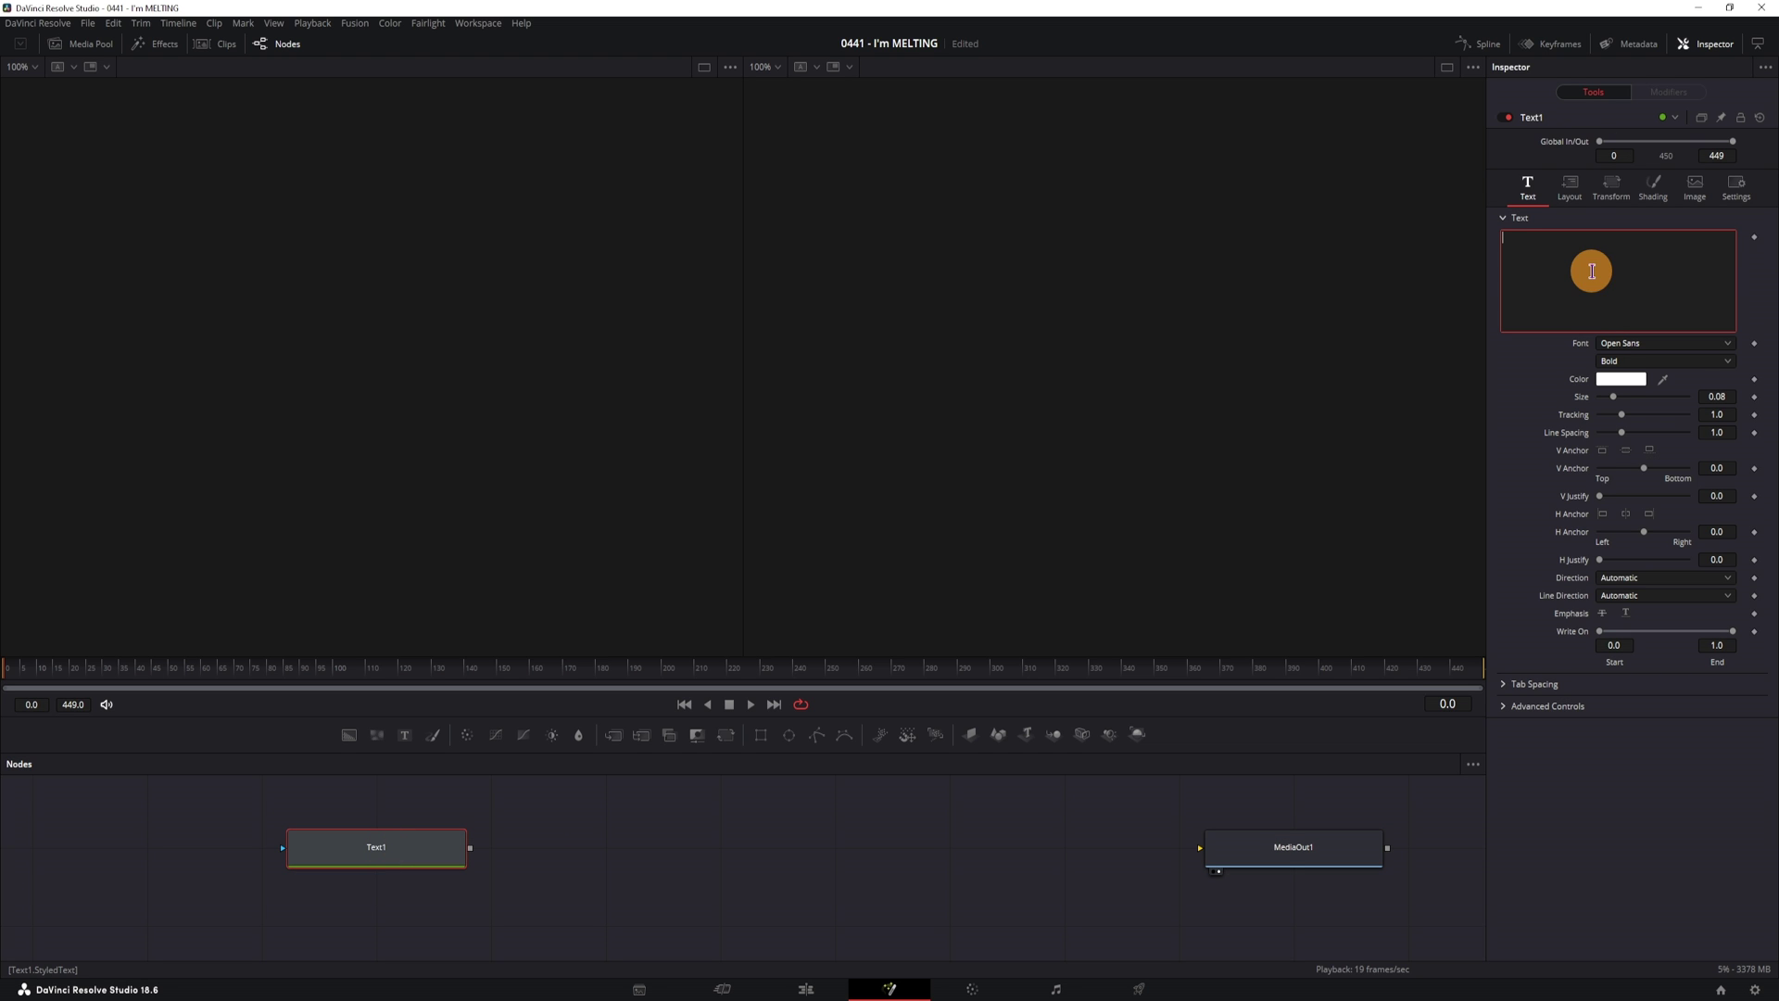
pyautogui.write('METING')
pyautogui.click(1659, 351)
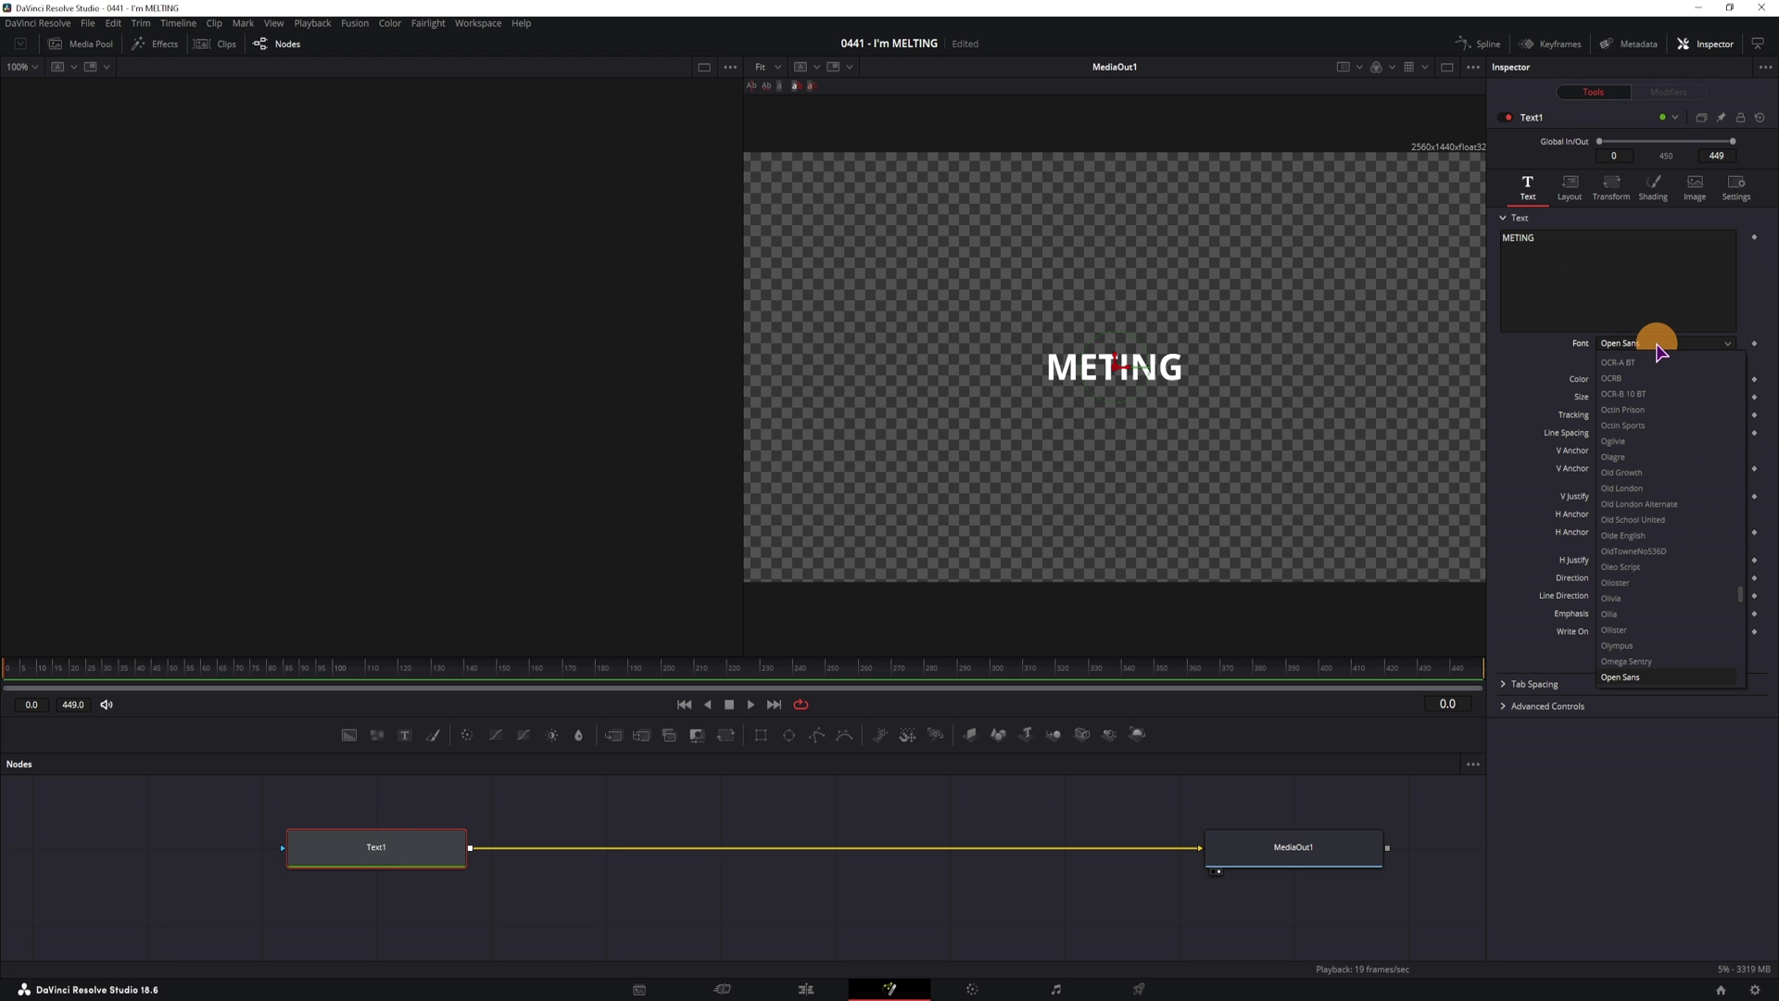
pyautogui.moveTo(1737, 582); pyautogui.dragTo(1744, 649)
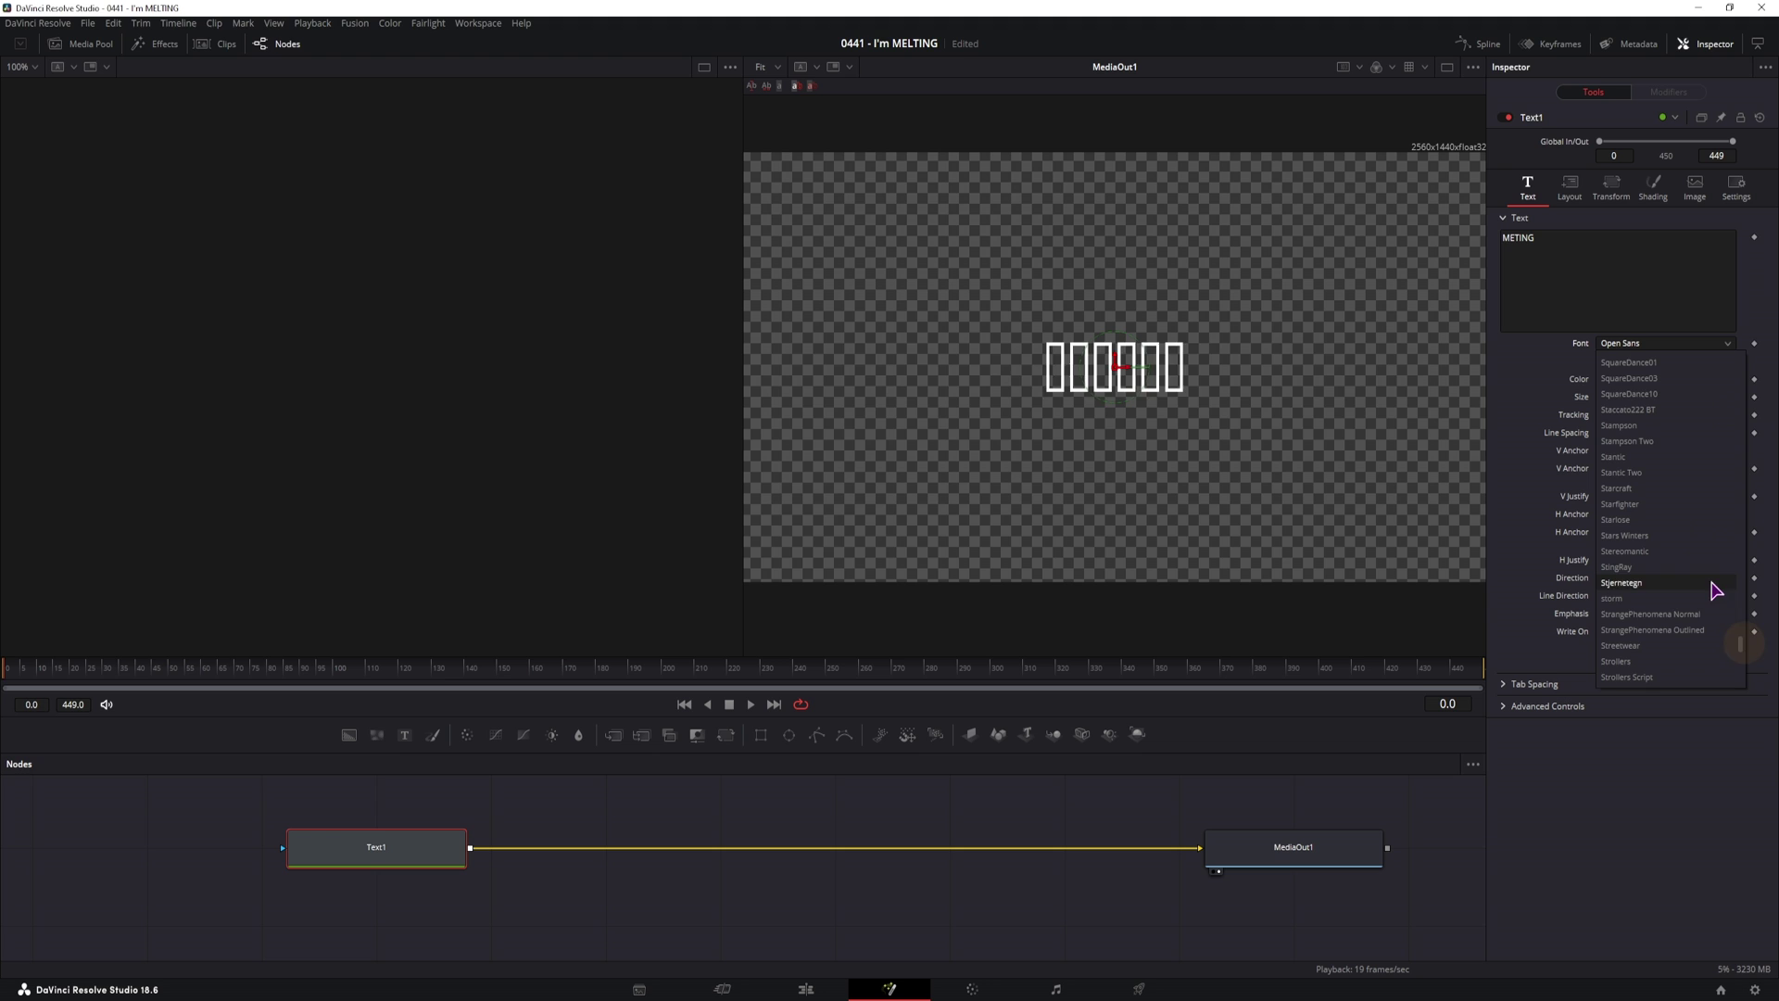
pyautogui.click(1618, 677)
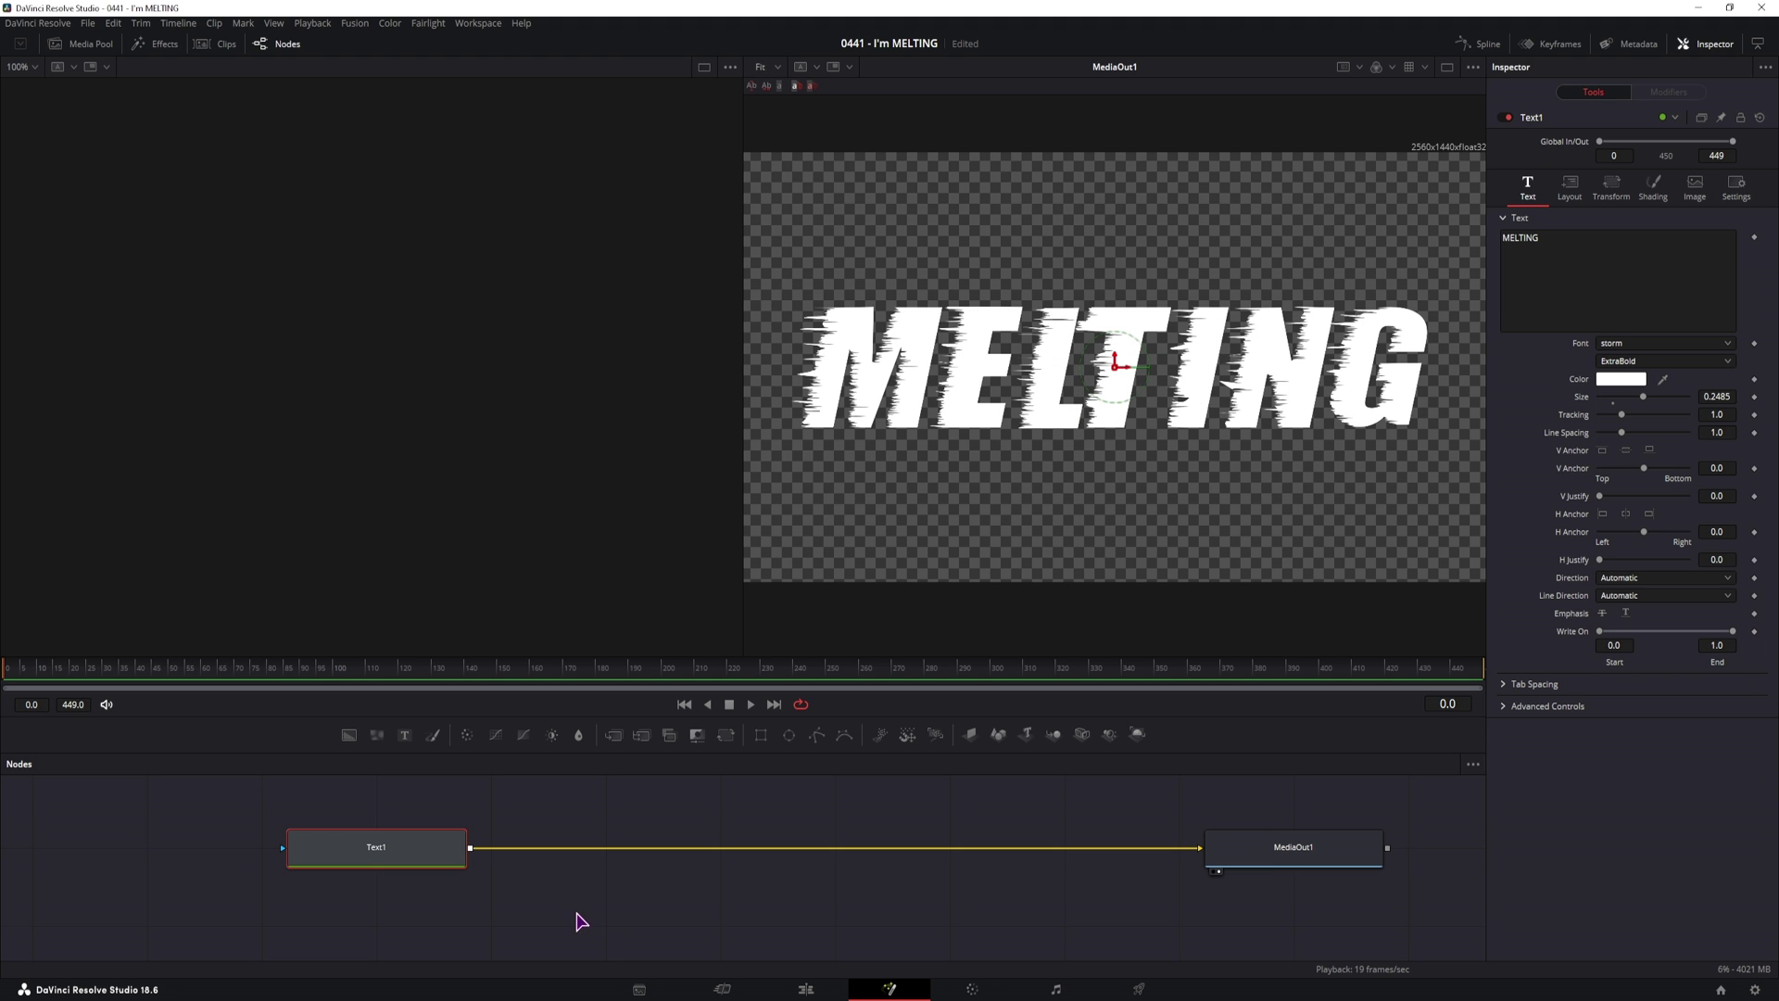
pyautogui.moveTo(380, 739); pyautogui.dragTo(623, 801)
# Step: Set FastNoise1 to Detail 4.41, Contrast 3.29, Brightness -1.0, Scale 20, Seethe 0.057, Seethe Rate 0.119
pyautogui.press('1')
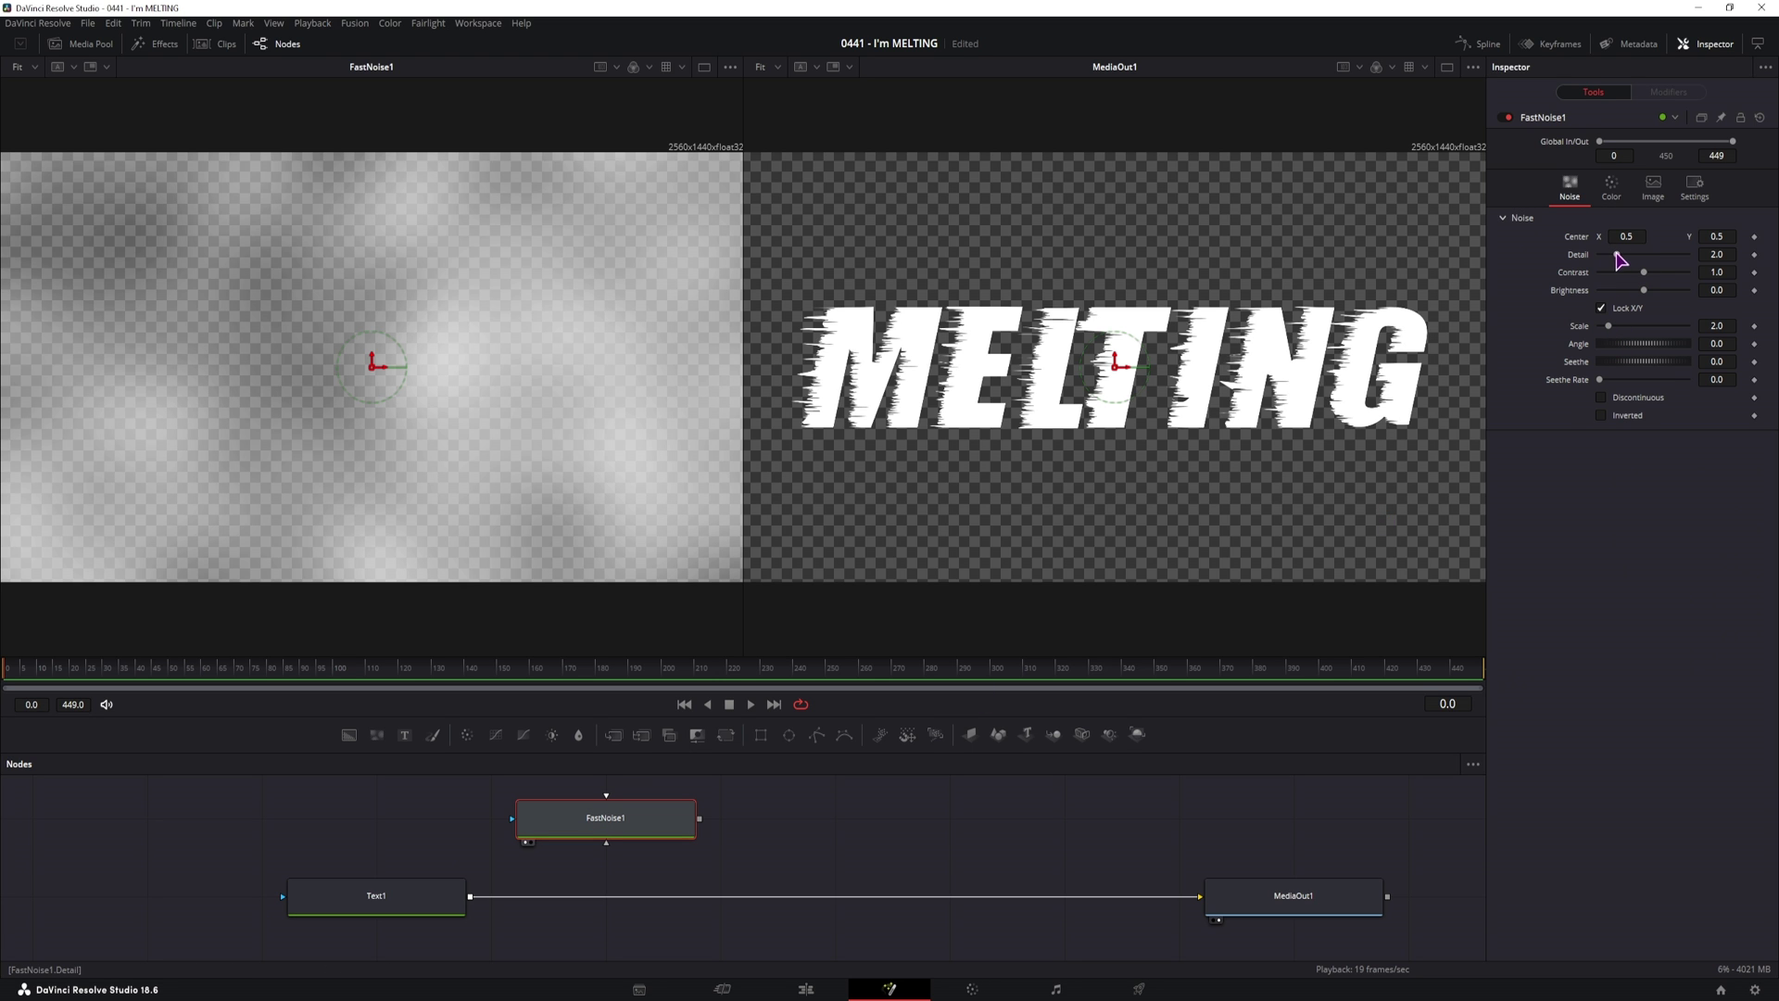
pyautogui.moveTo(1617, 256); pyautogui.dragTo(1717, 329)
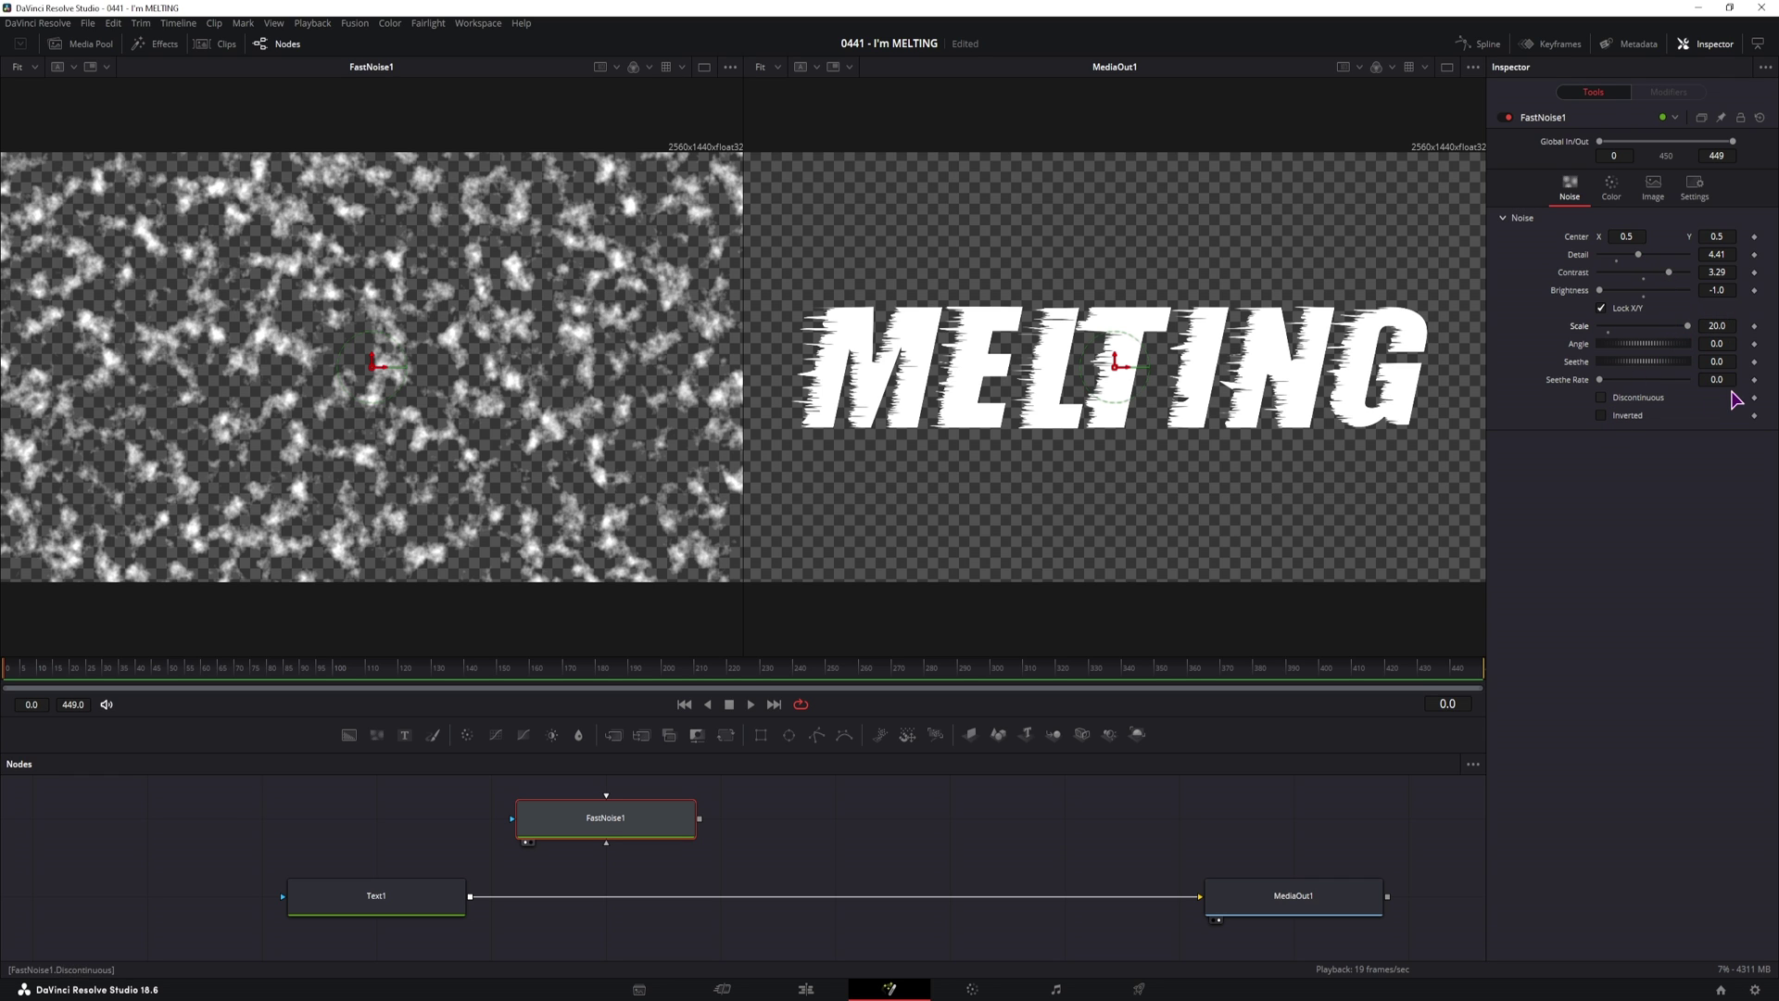
pyautogui.moveTo(1716, 379); pyautogui.dragTo(1756, 361)
# Step: Play back the noise, trying Discontinuous and Invert before turning Invert back off
pyautogui.press('space')
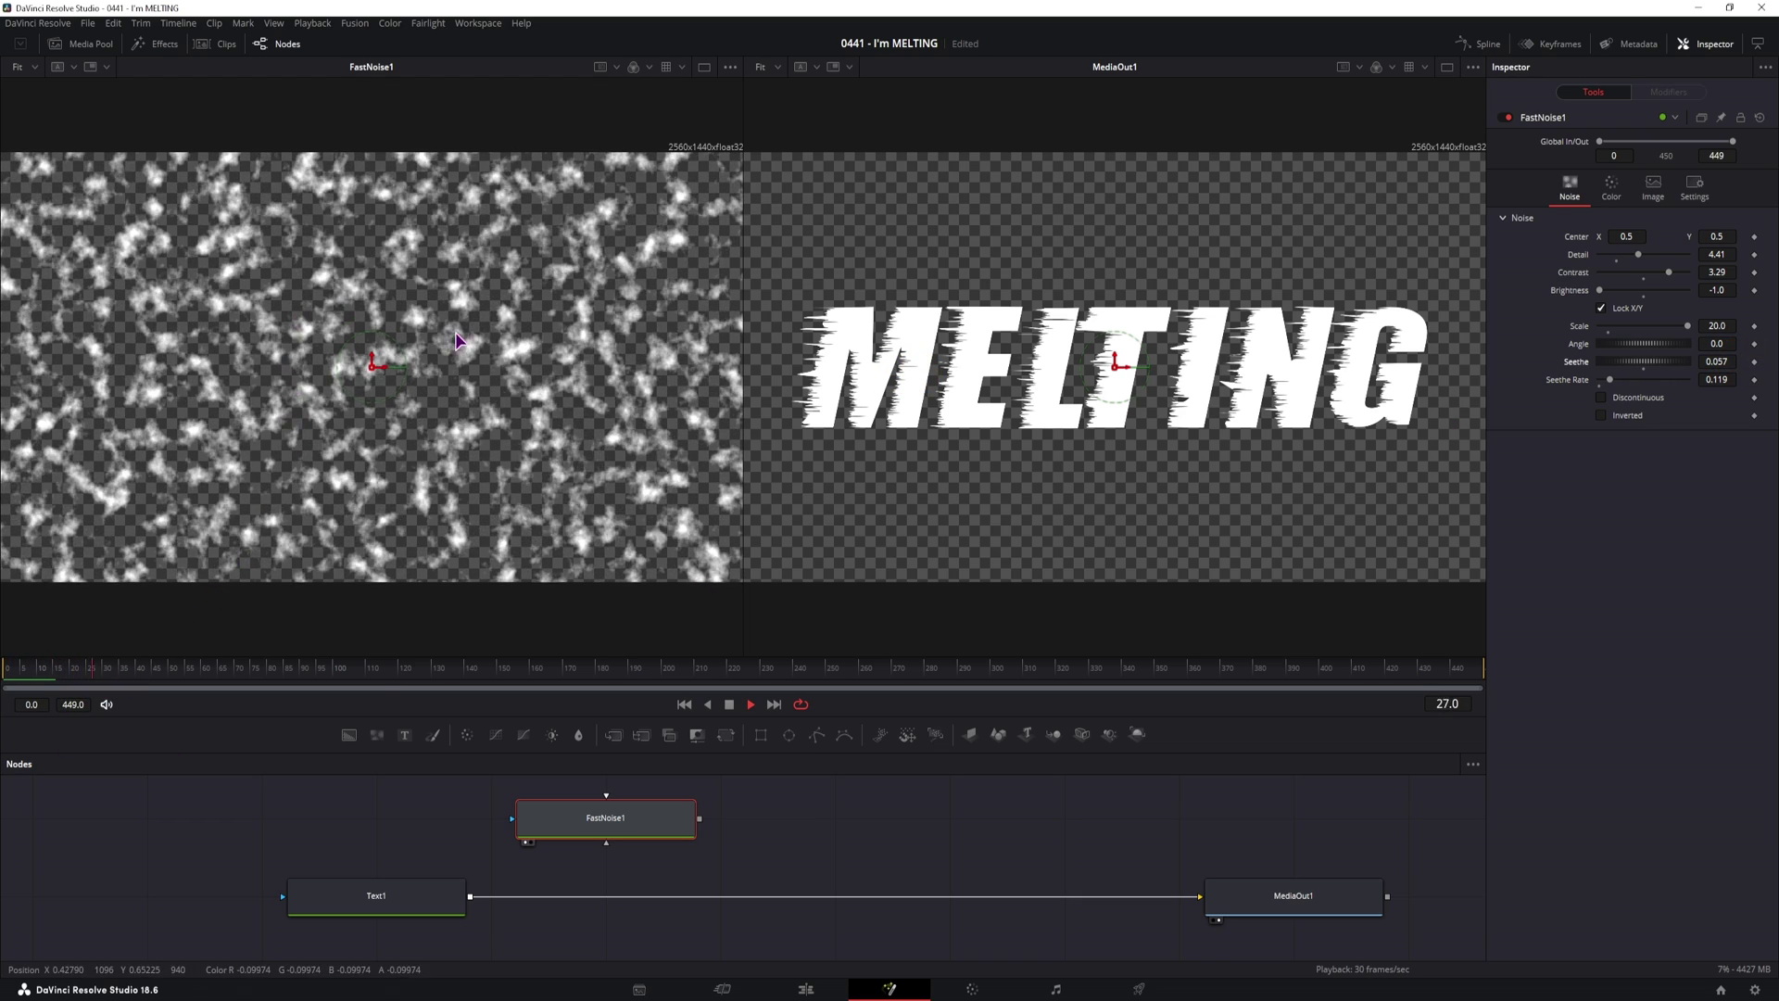
pyautogui.moveTo(76, 677); pyautogui.dragTo(8, 677)
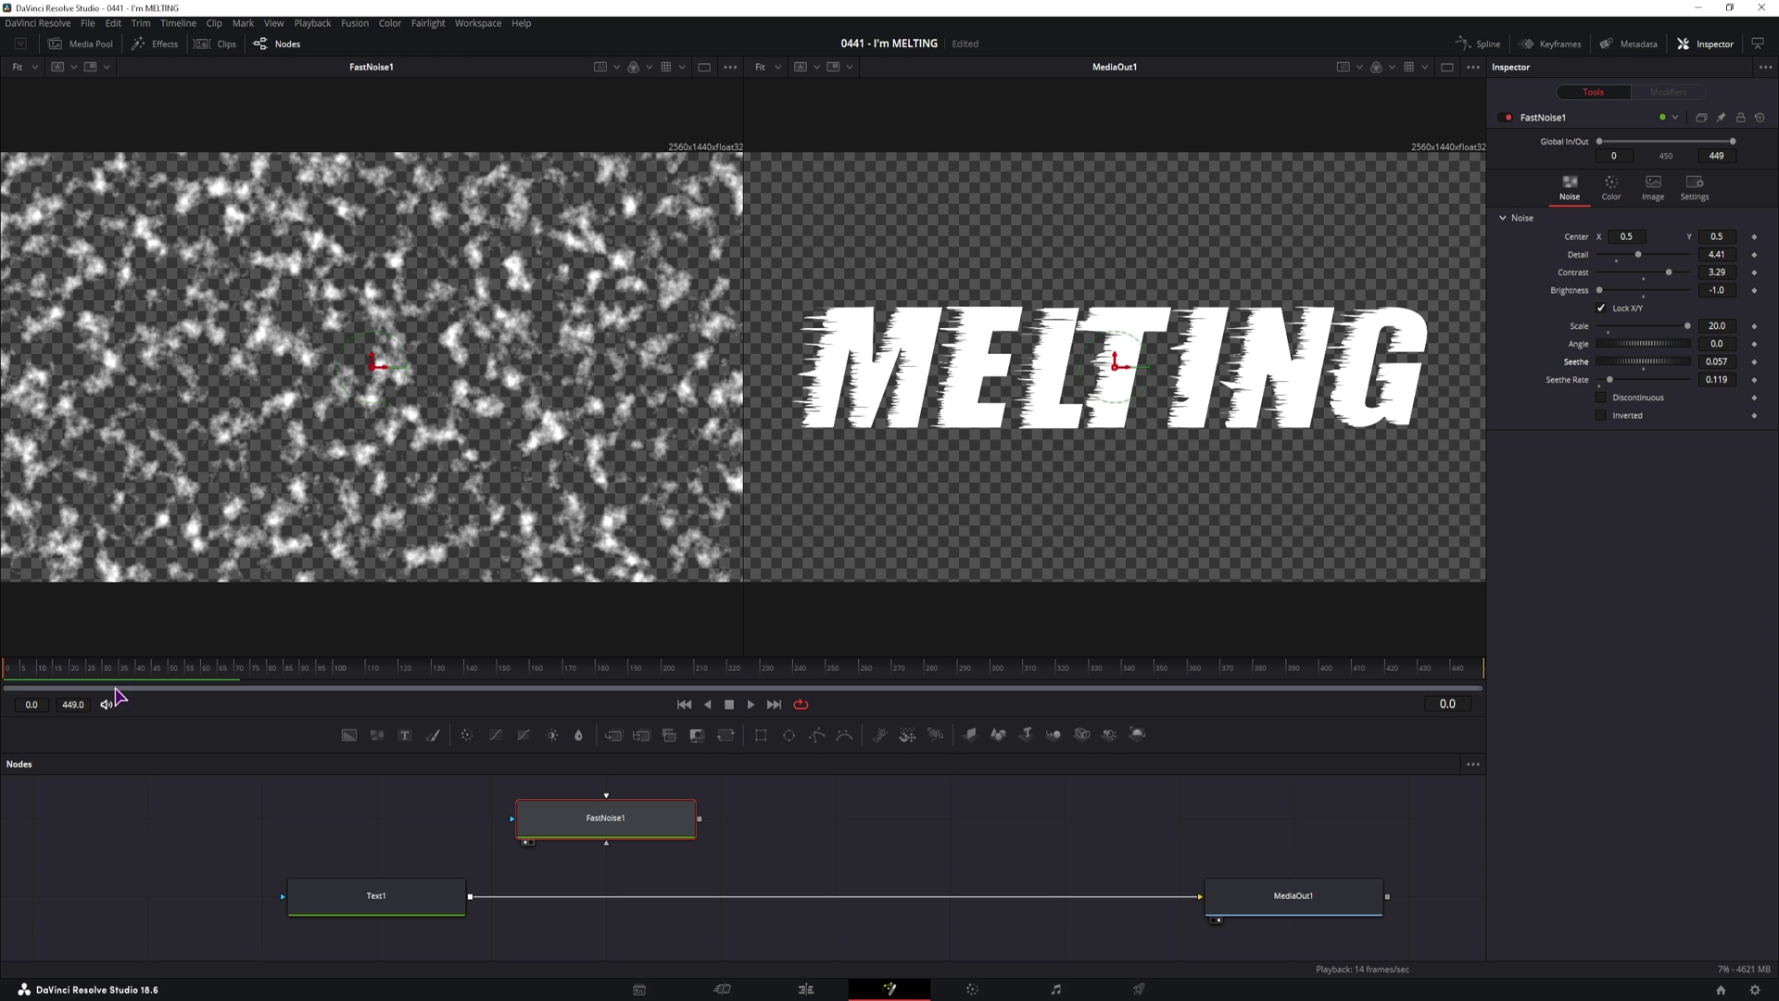
pyautogui.click(1601, 397)
pyautogui.click(1600, 413)
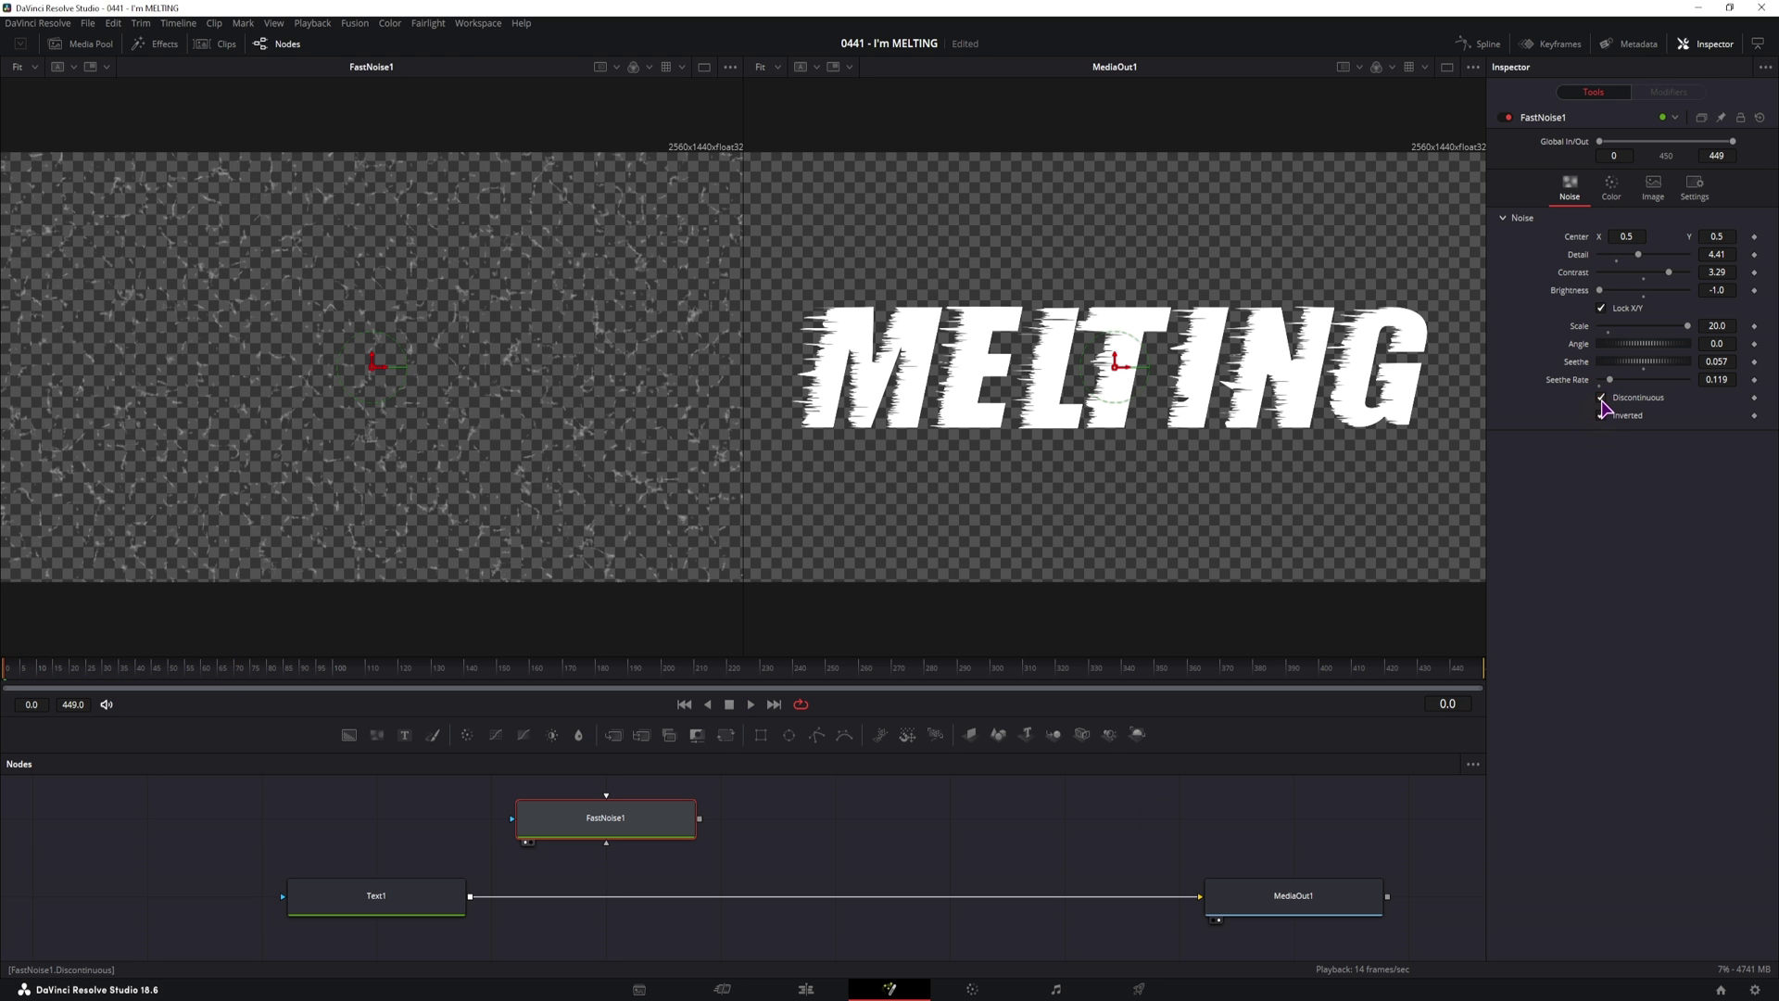
pyautogui.click(1603, 416)
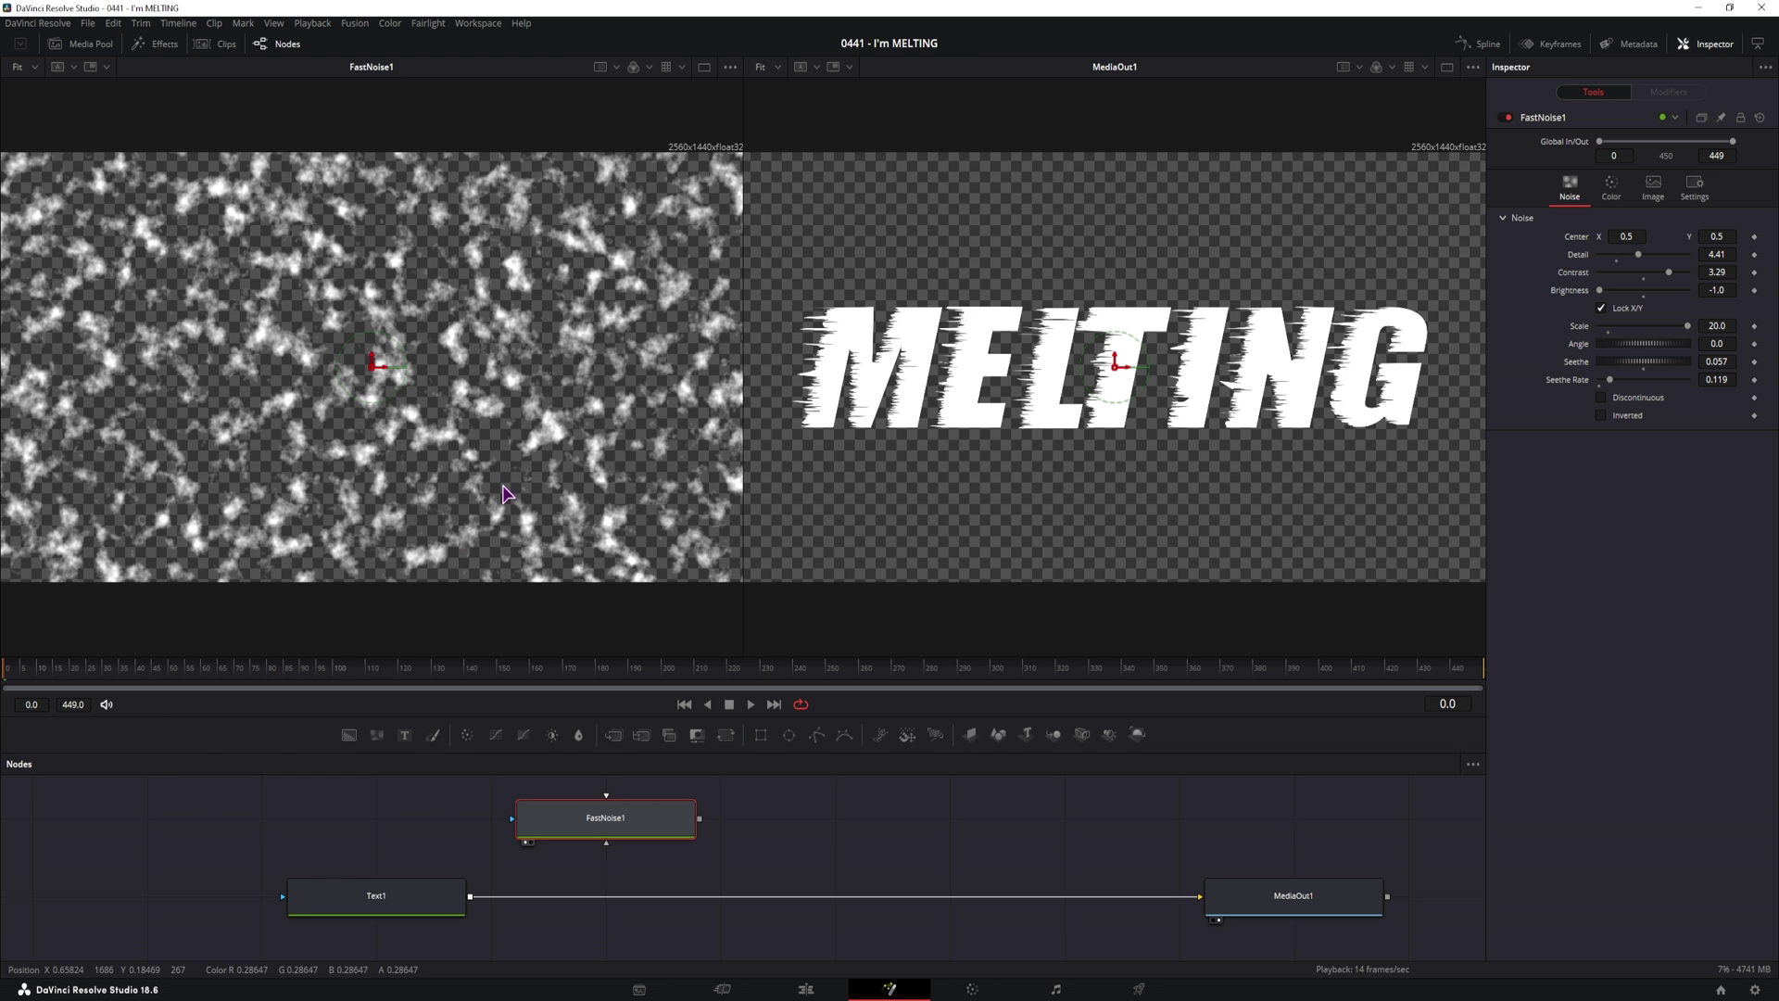
pyautogui.click(16, 667)
pyautogui.moveTo(16, 668)
pyautogui.mouseDown()
pyautogui.moveTo(191, 667)
pyautogui.moveTo(5, 673)
pyautogui.mouseUp()
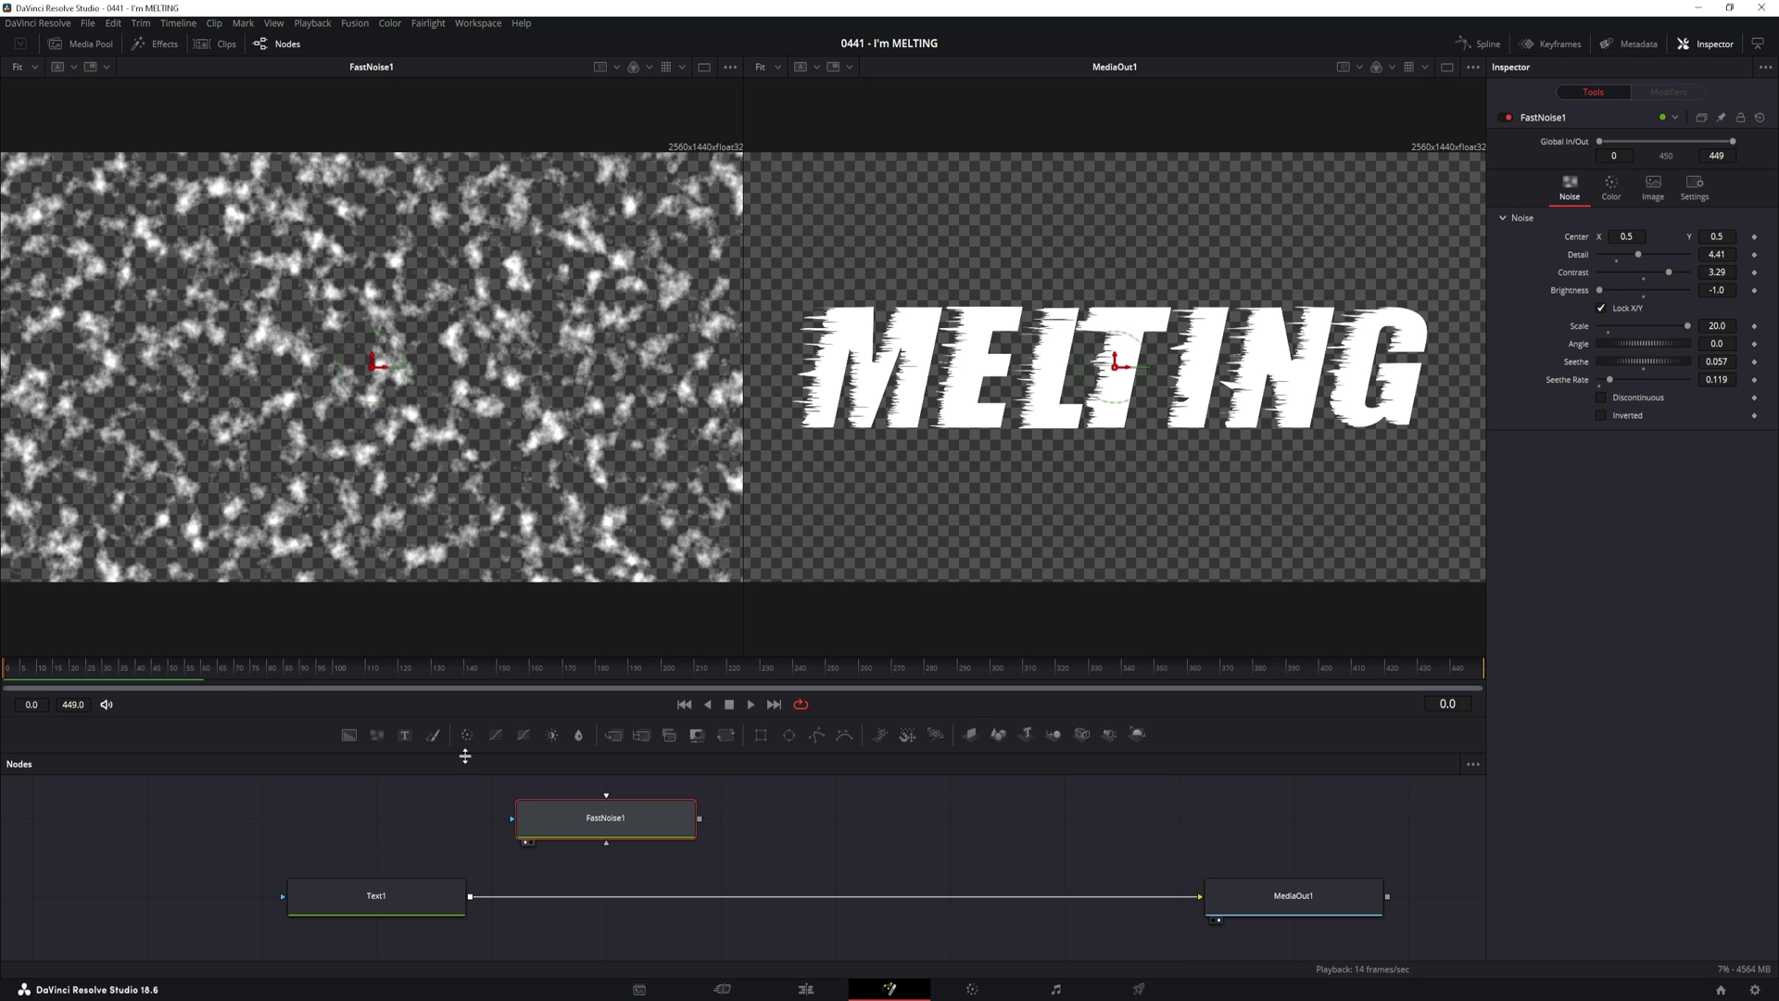
pyautogui.click(766, 872)
pyautogui.click(788, 862)
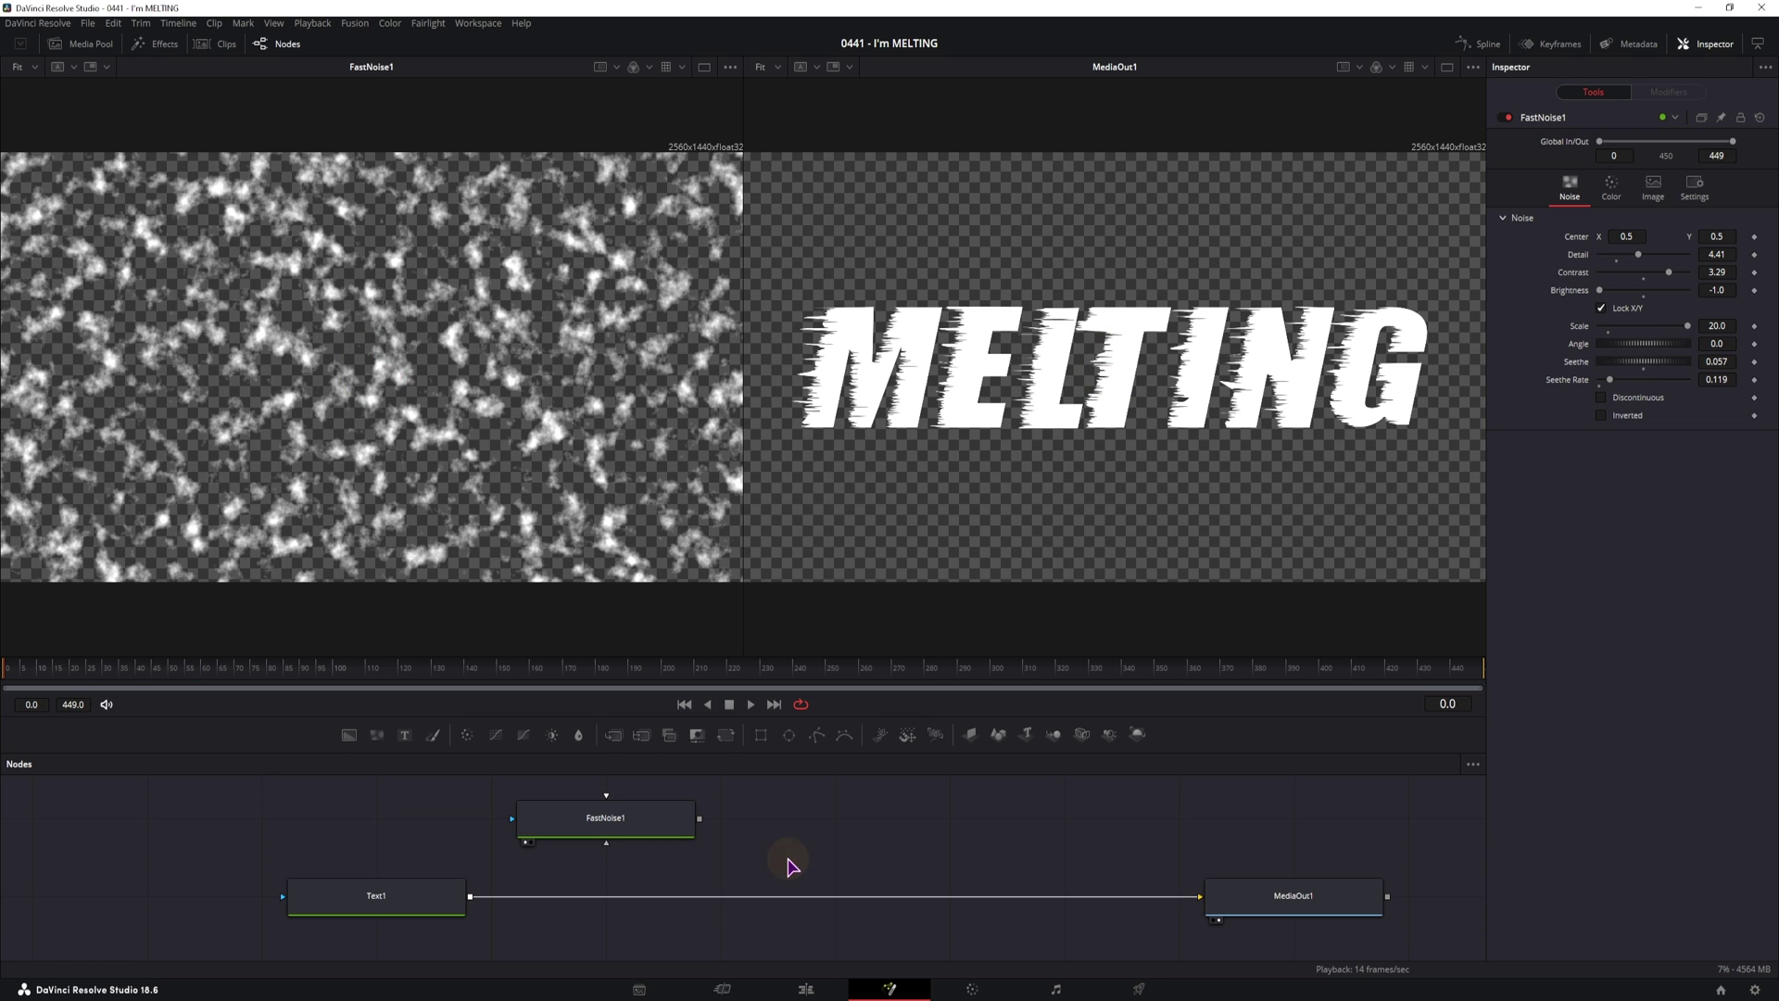
# Step: Add a Displace node and insert it on the Text1–MediaOut1 link
pyautogui.hotkey('shift', 'space')
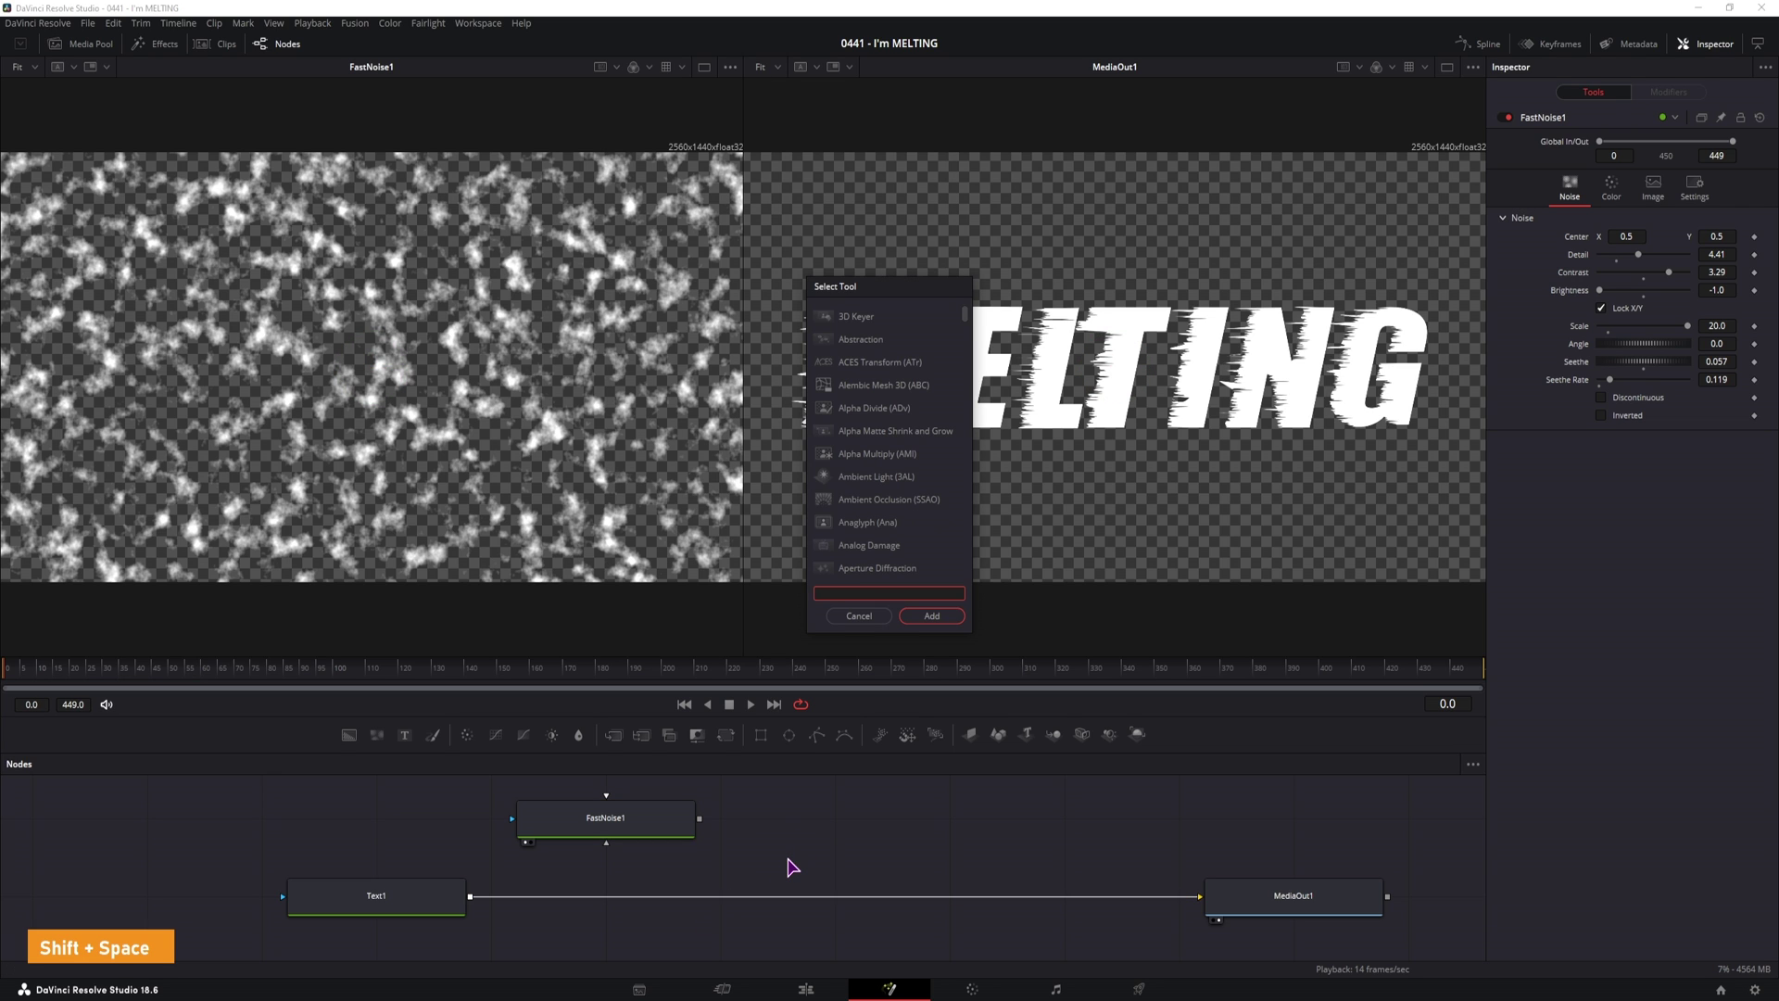
pyautogui.write('disp')
pyautogui.press('BackSpace')
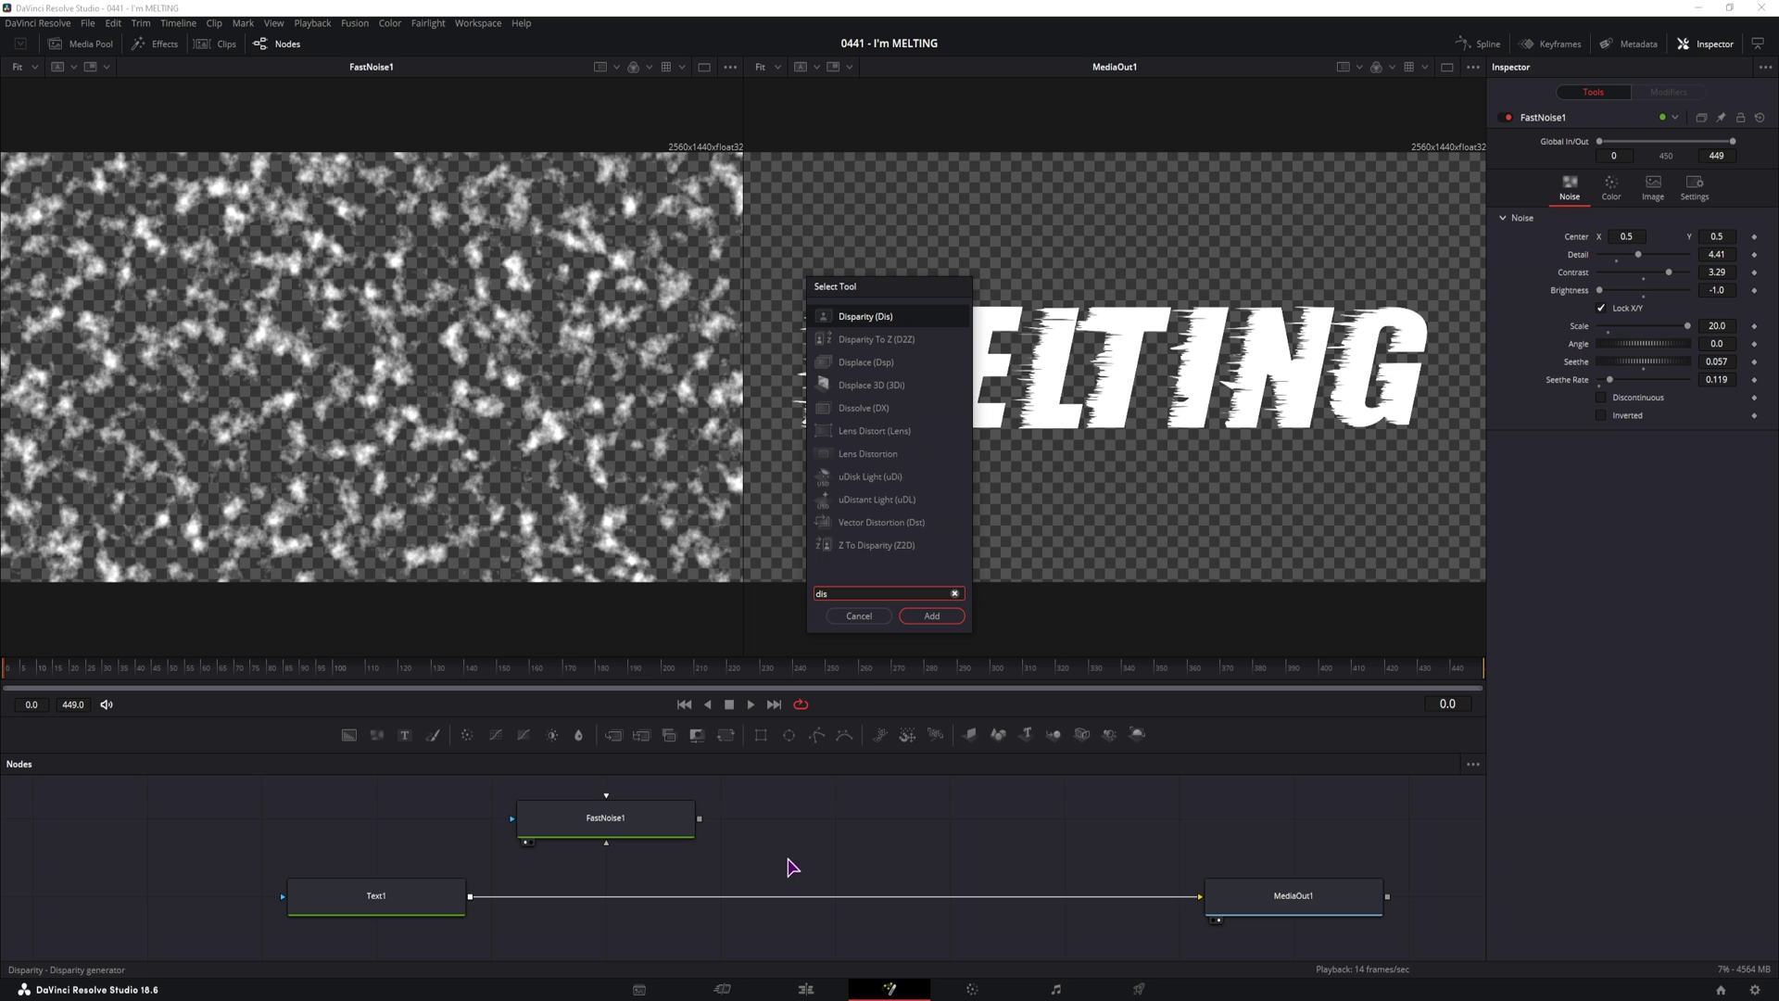
pyautogui.click(862, 363)
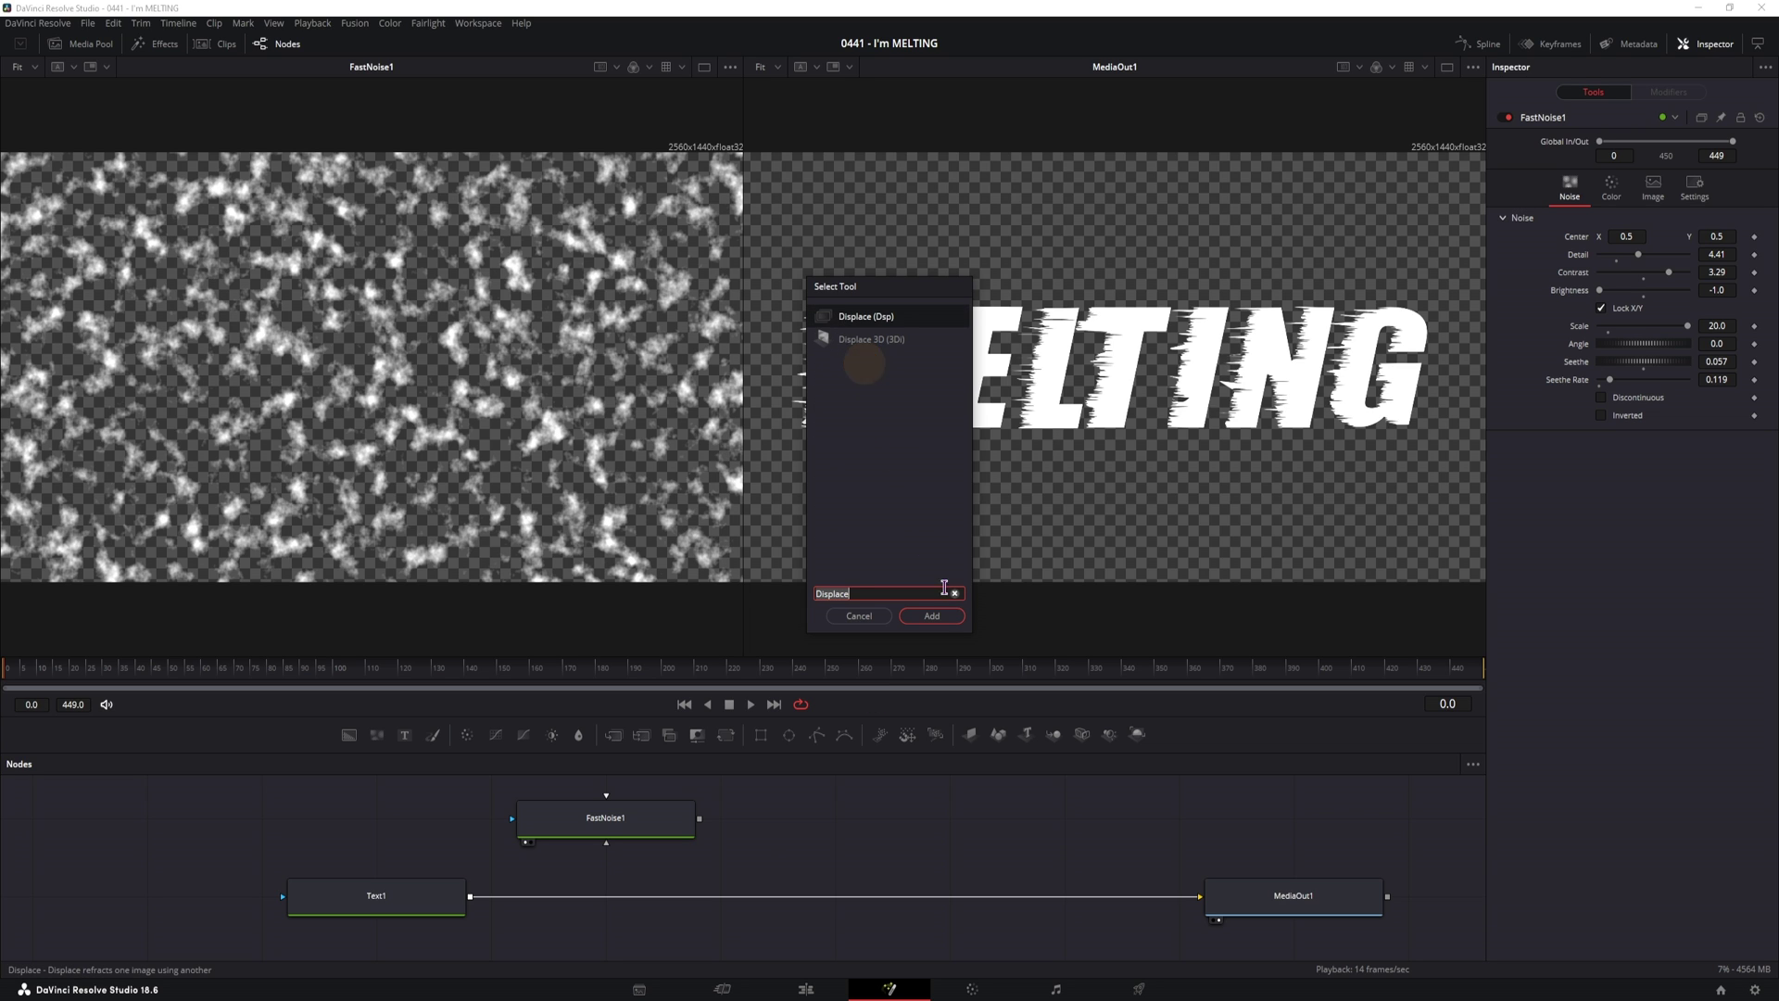
pyautogui.click(932, 616)
pyautogui.moveTo(839, 898); pyautogui.dragTo(615, 899)
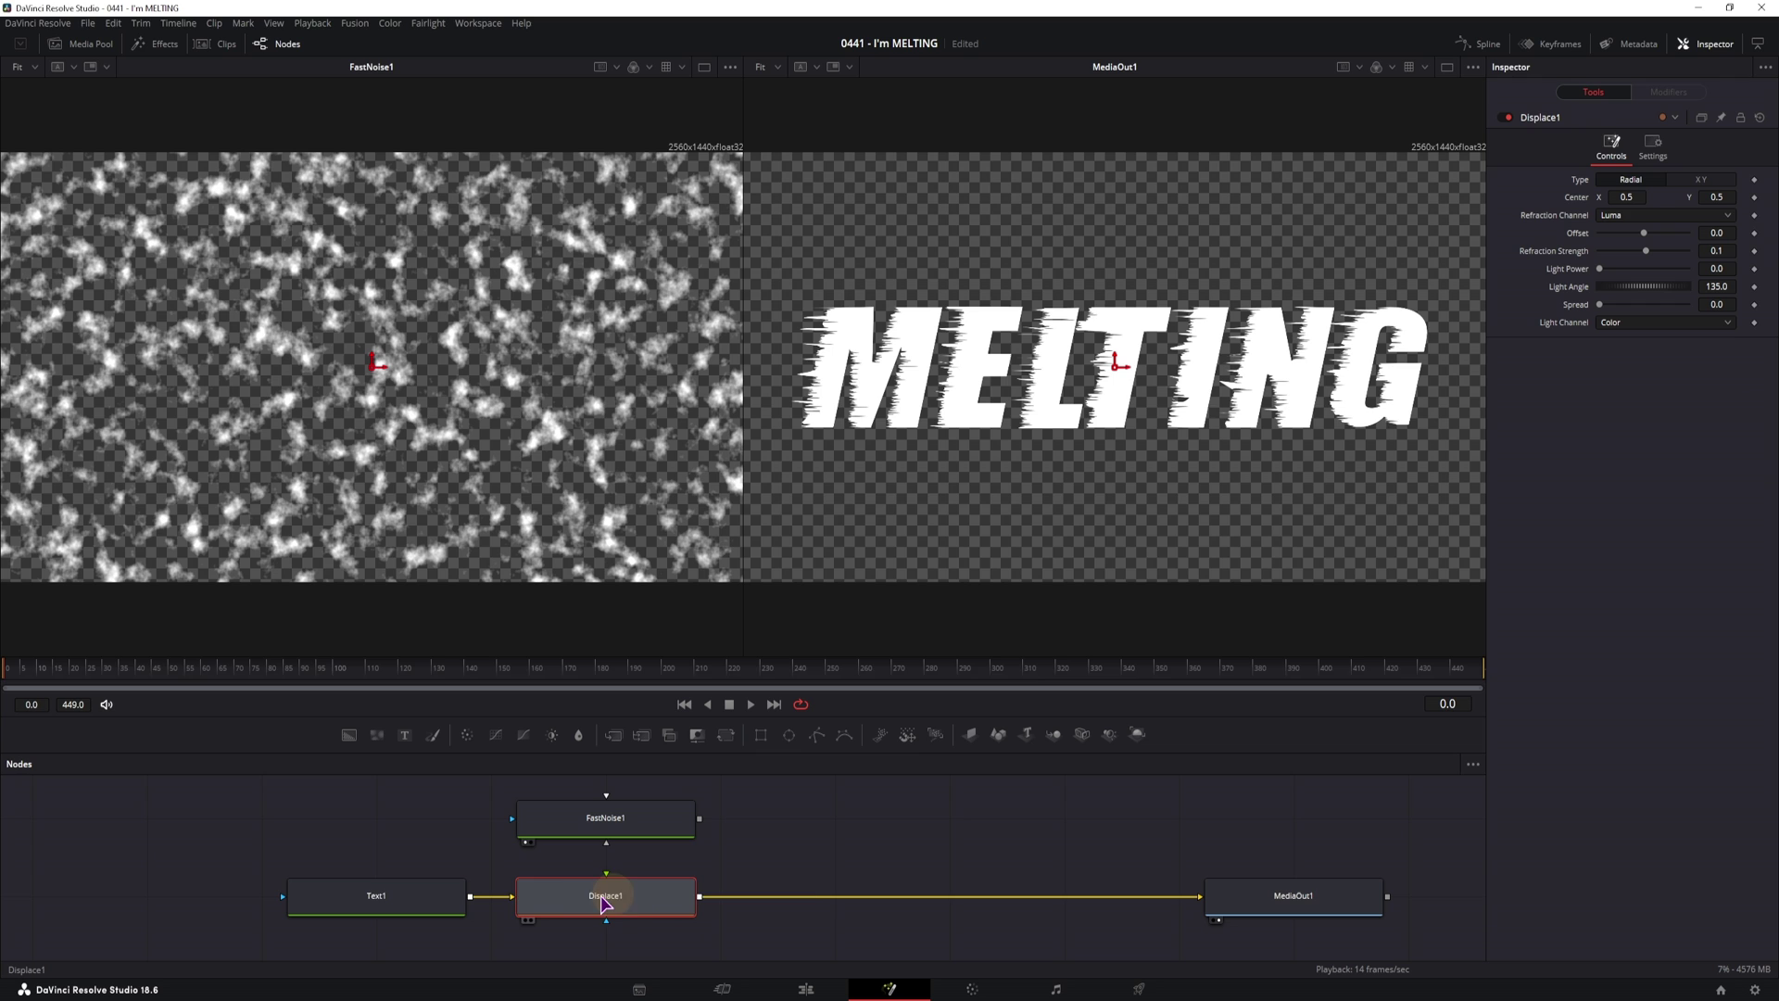
# Step: Connect FastNoise1's output into Displace1
pyautogui.click(640, 822)
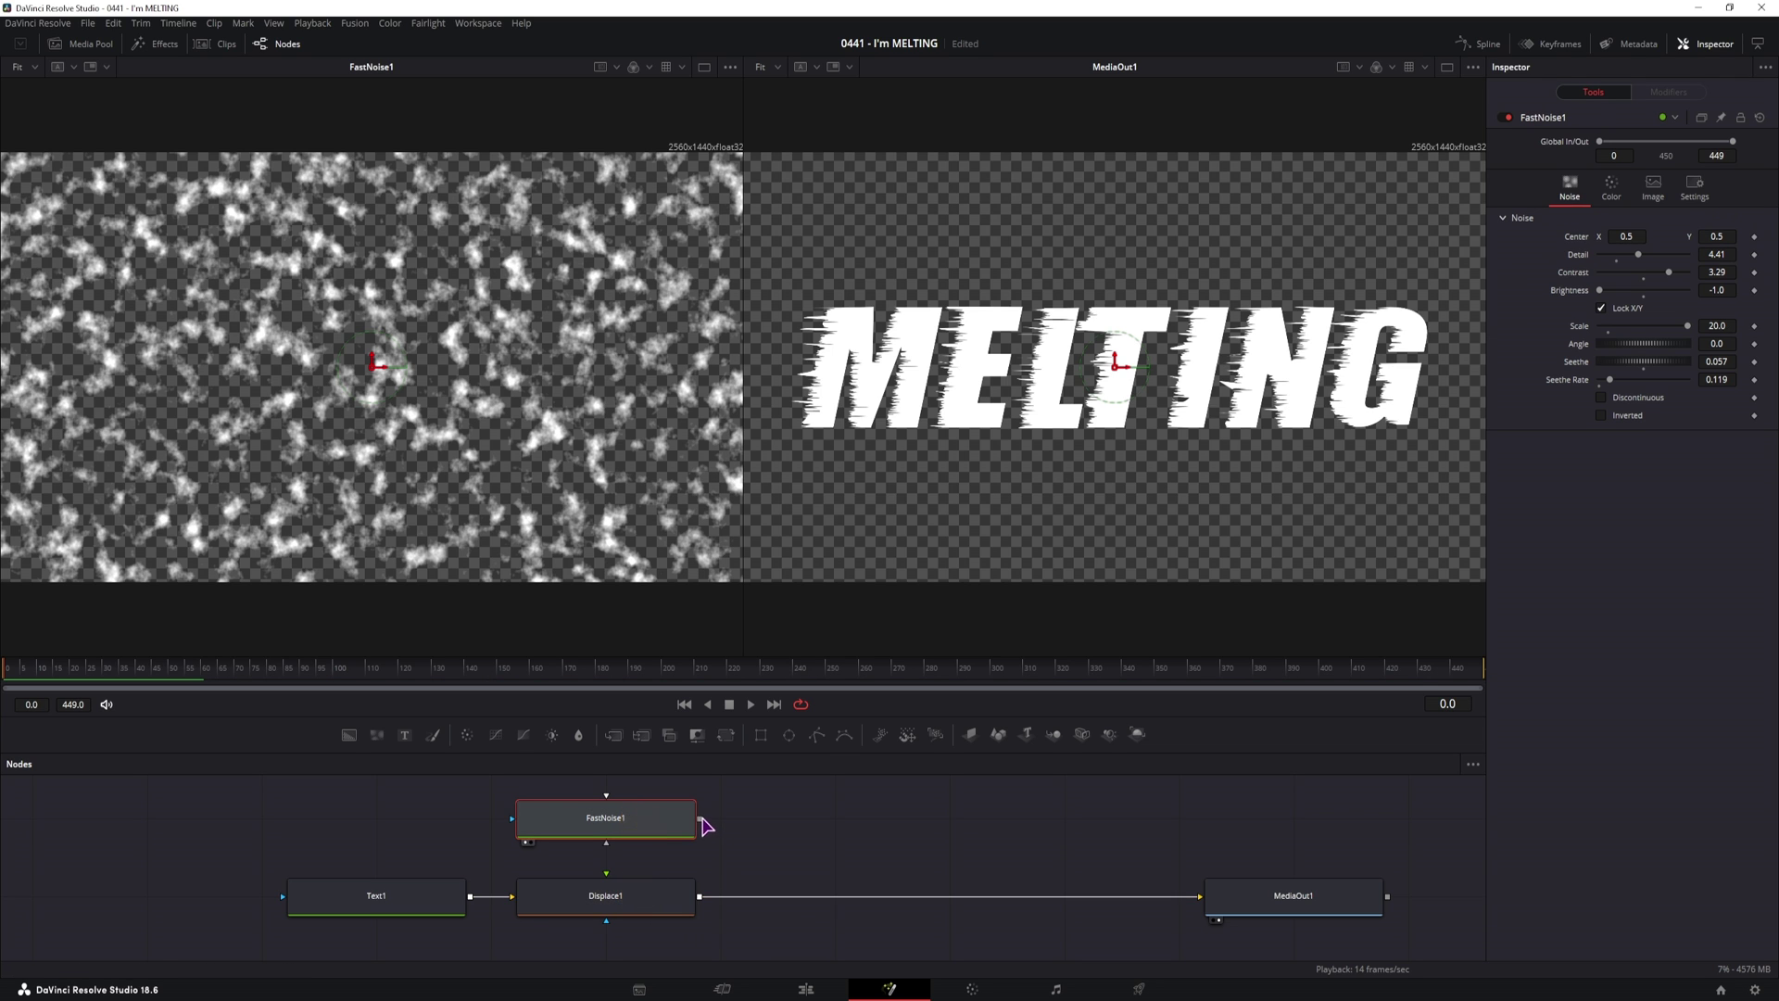
pyautogui.moveTo(699, 819); pyautogui.dragTo(606, 875)
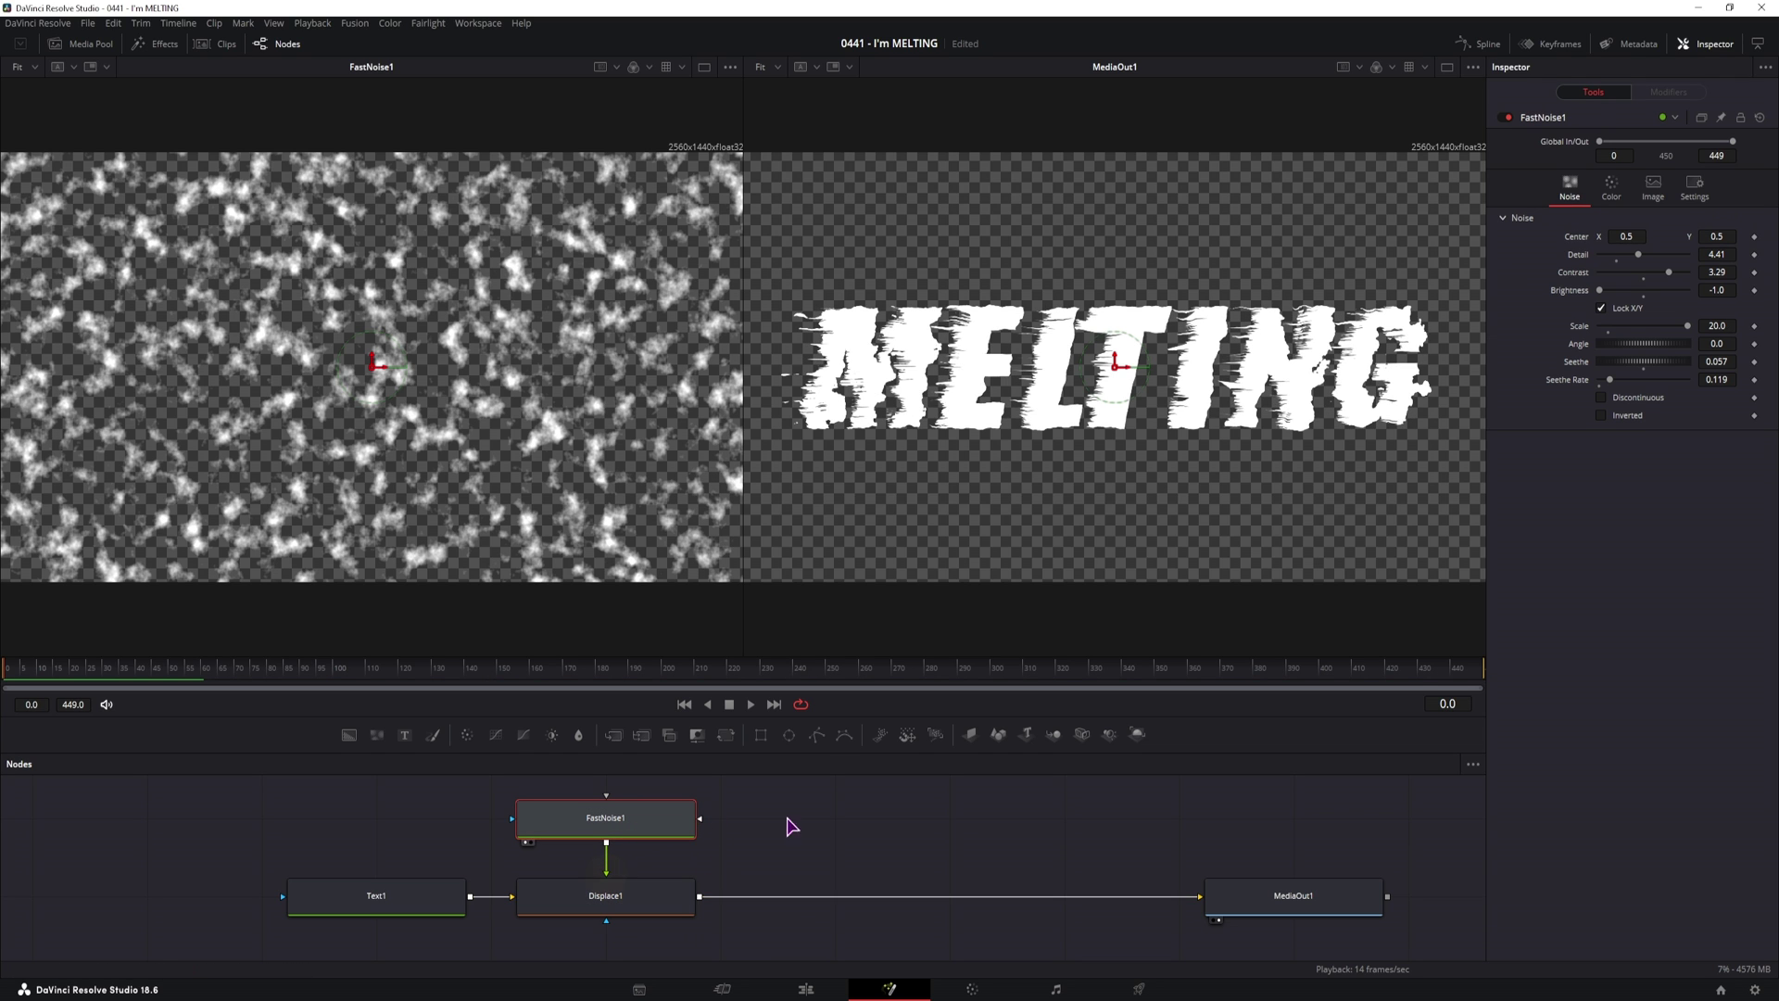
pyautogui.click(657, 837)
# Step: Set Displace1 to XY mode with Y Channel Luma, Y Refraction 0.4 and Spread 3.0
pyautogui.click(620, 888)
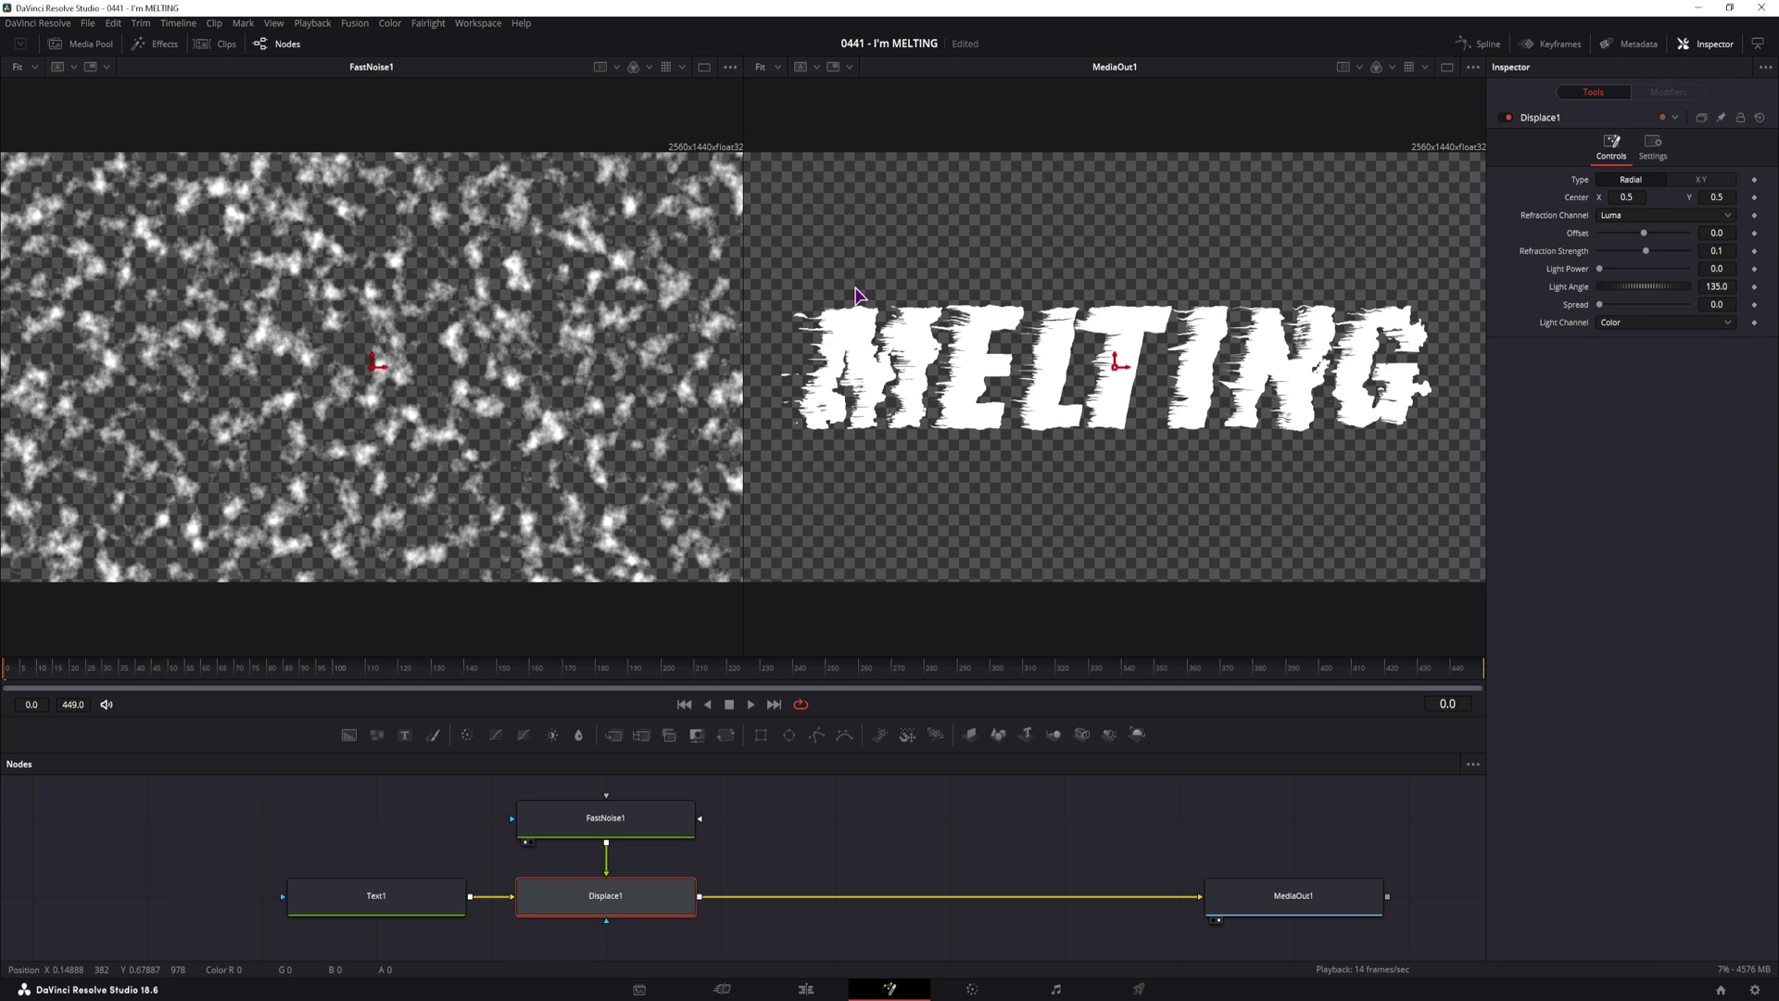
pyautogui.click(1703, 180)
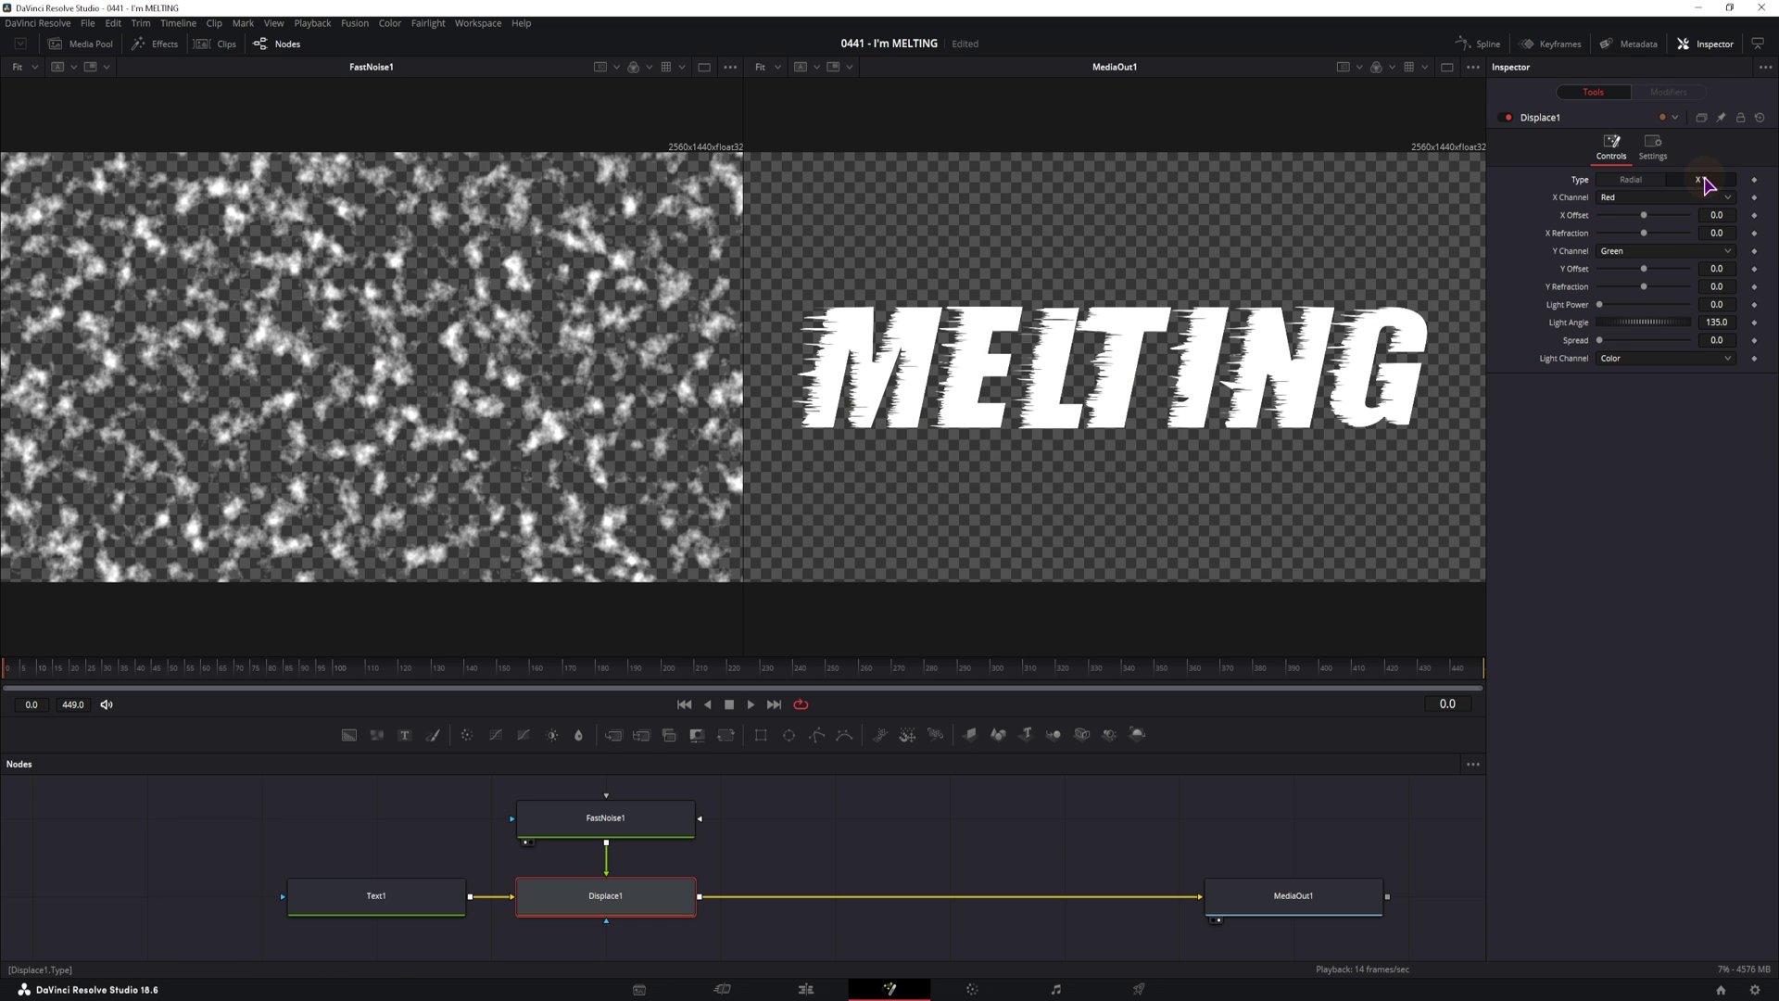
pyautogui.click(1638, 255)
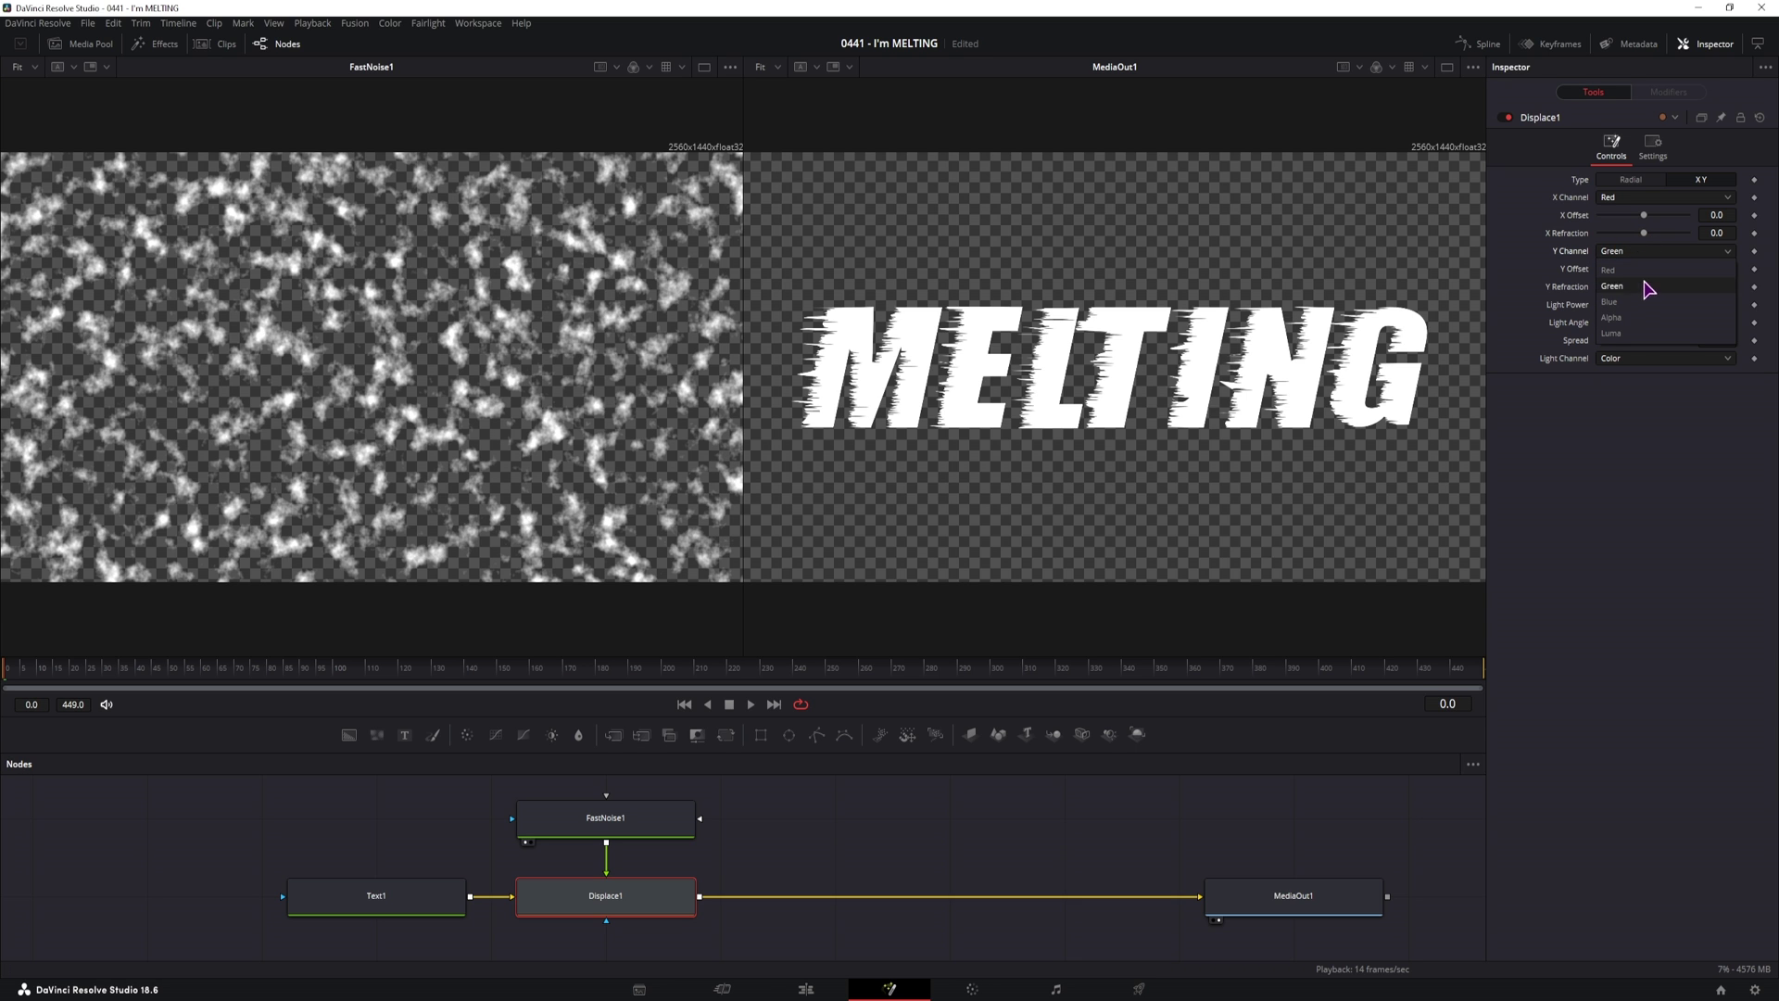
pyautogui.click(1640, 336)
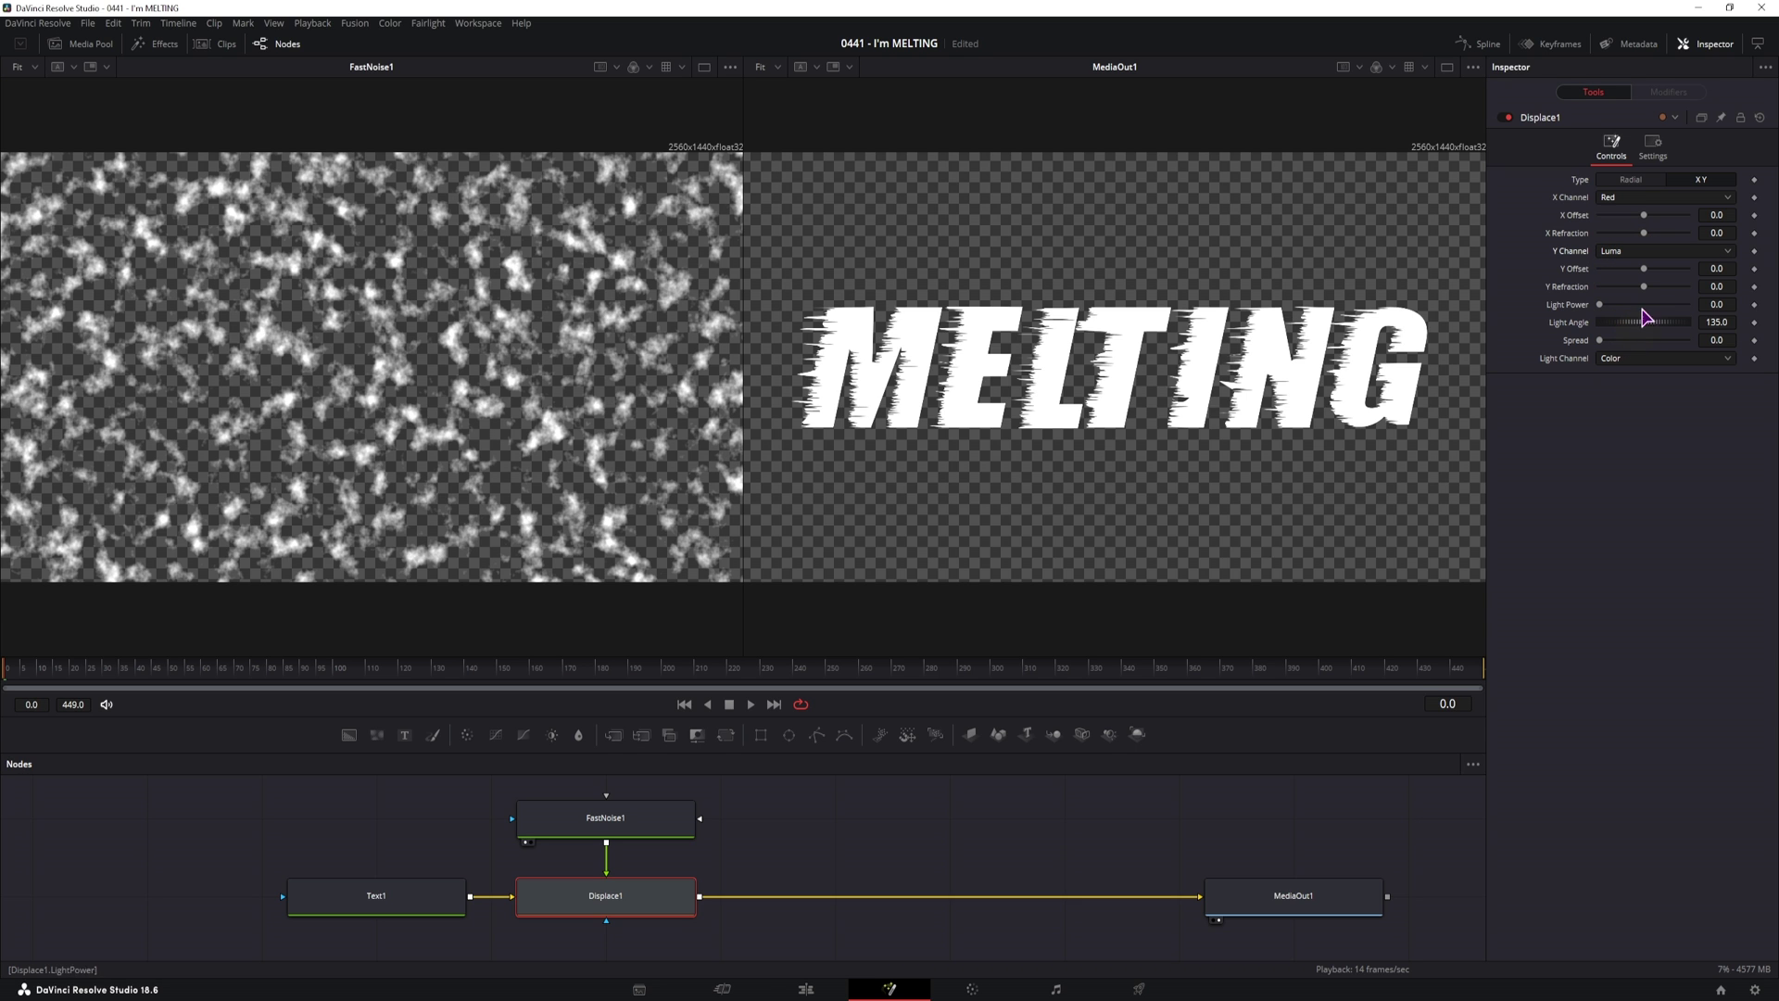
pyautogui.moveTo(1645, 293); pyautogui.dragTo(1687, 287)
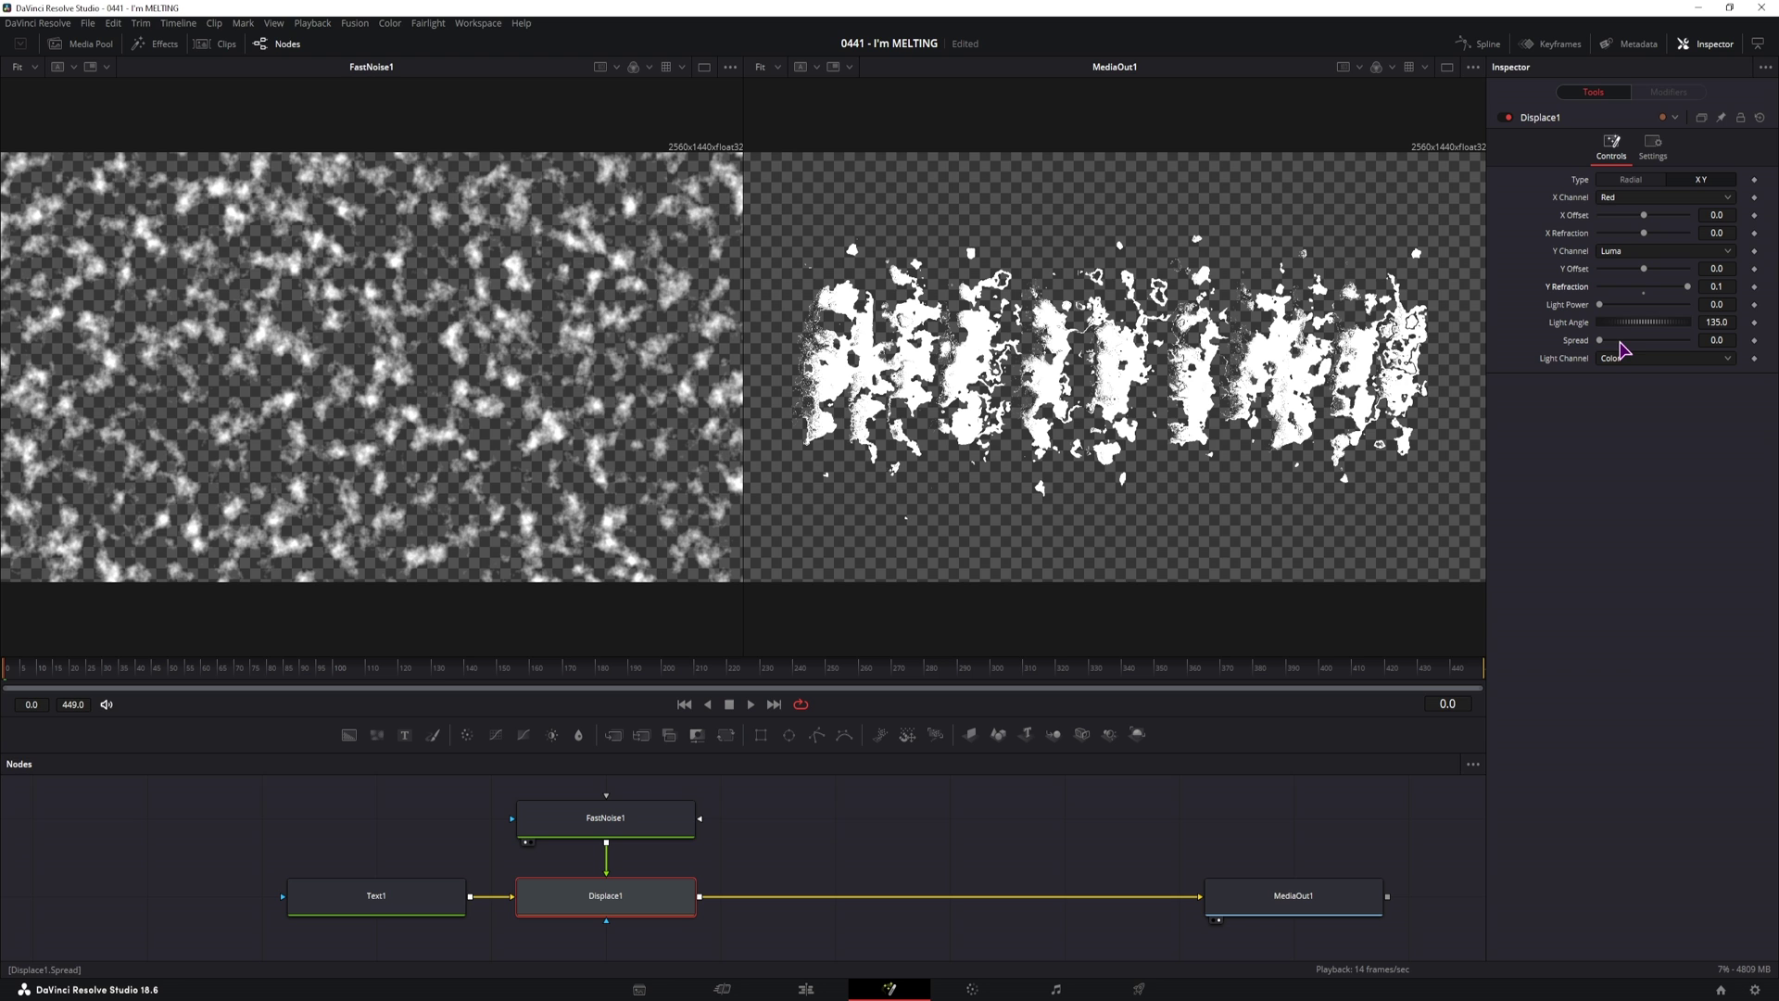
pyautogui.moveTo(1600, 340); pyautogui.dragTo(1688, 344)
pyautogui.click(1720, 286)
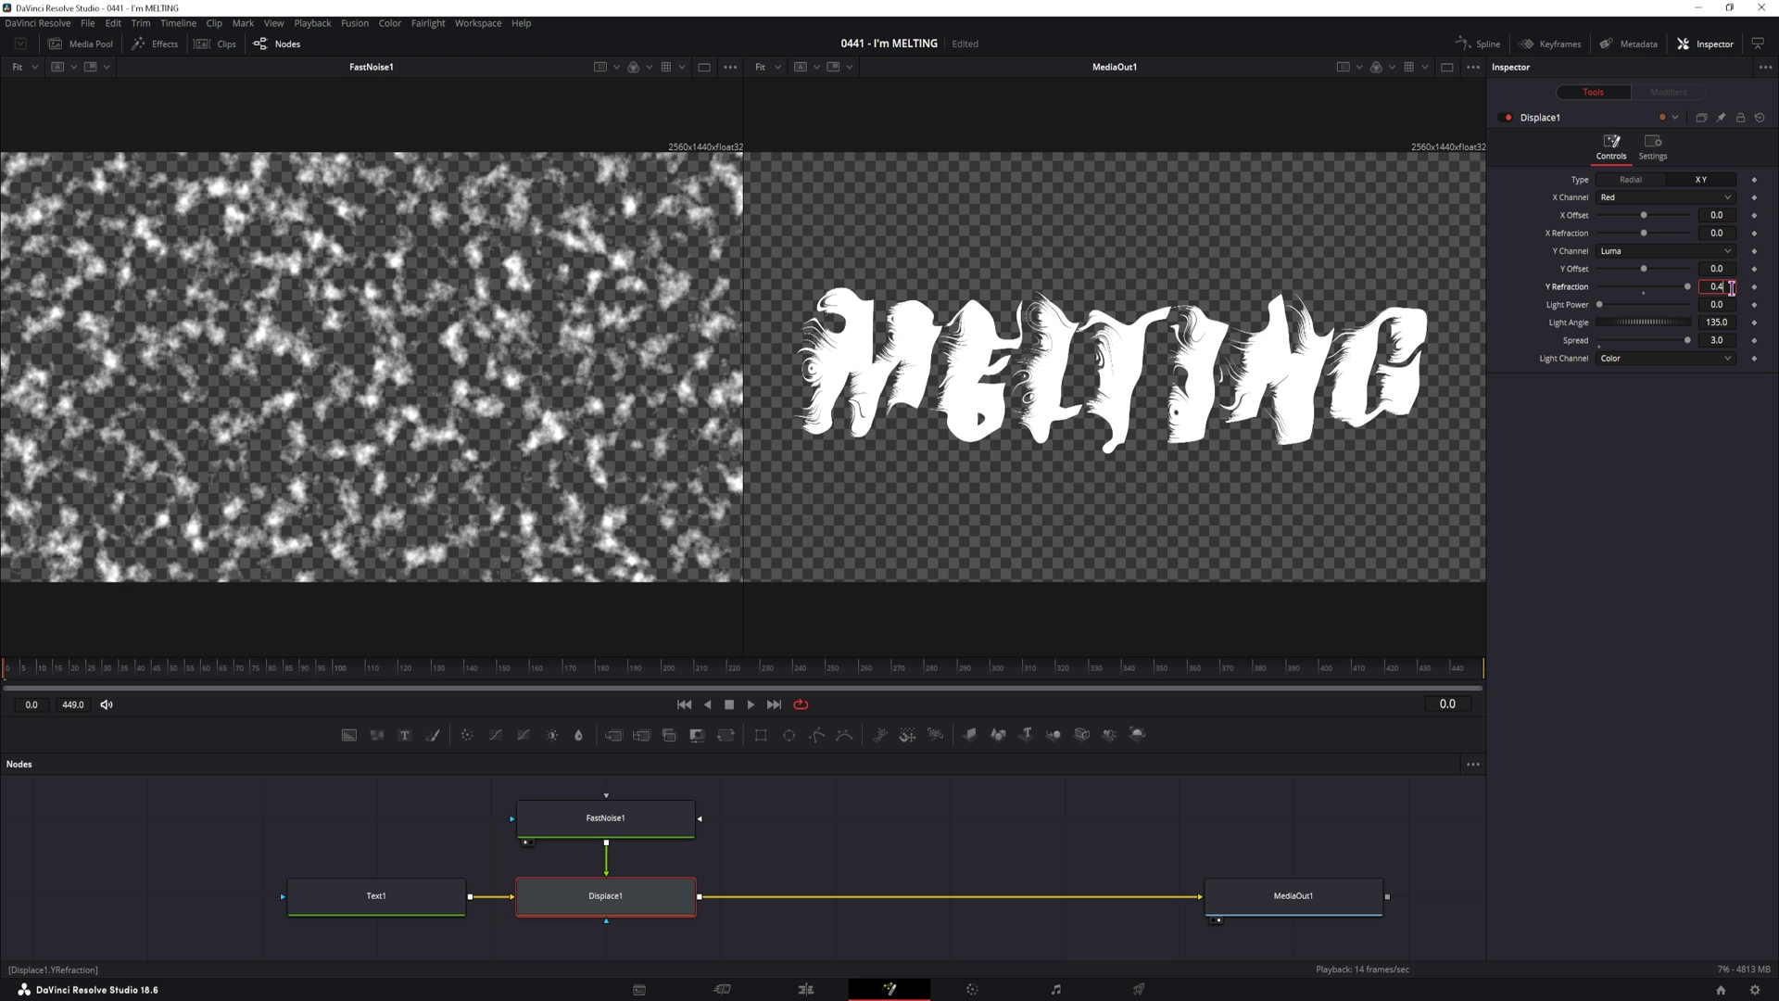
pyautogui.press('Tab')
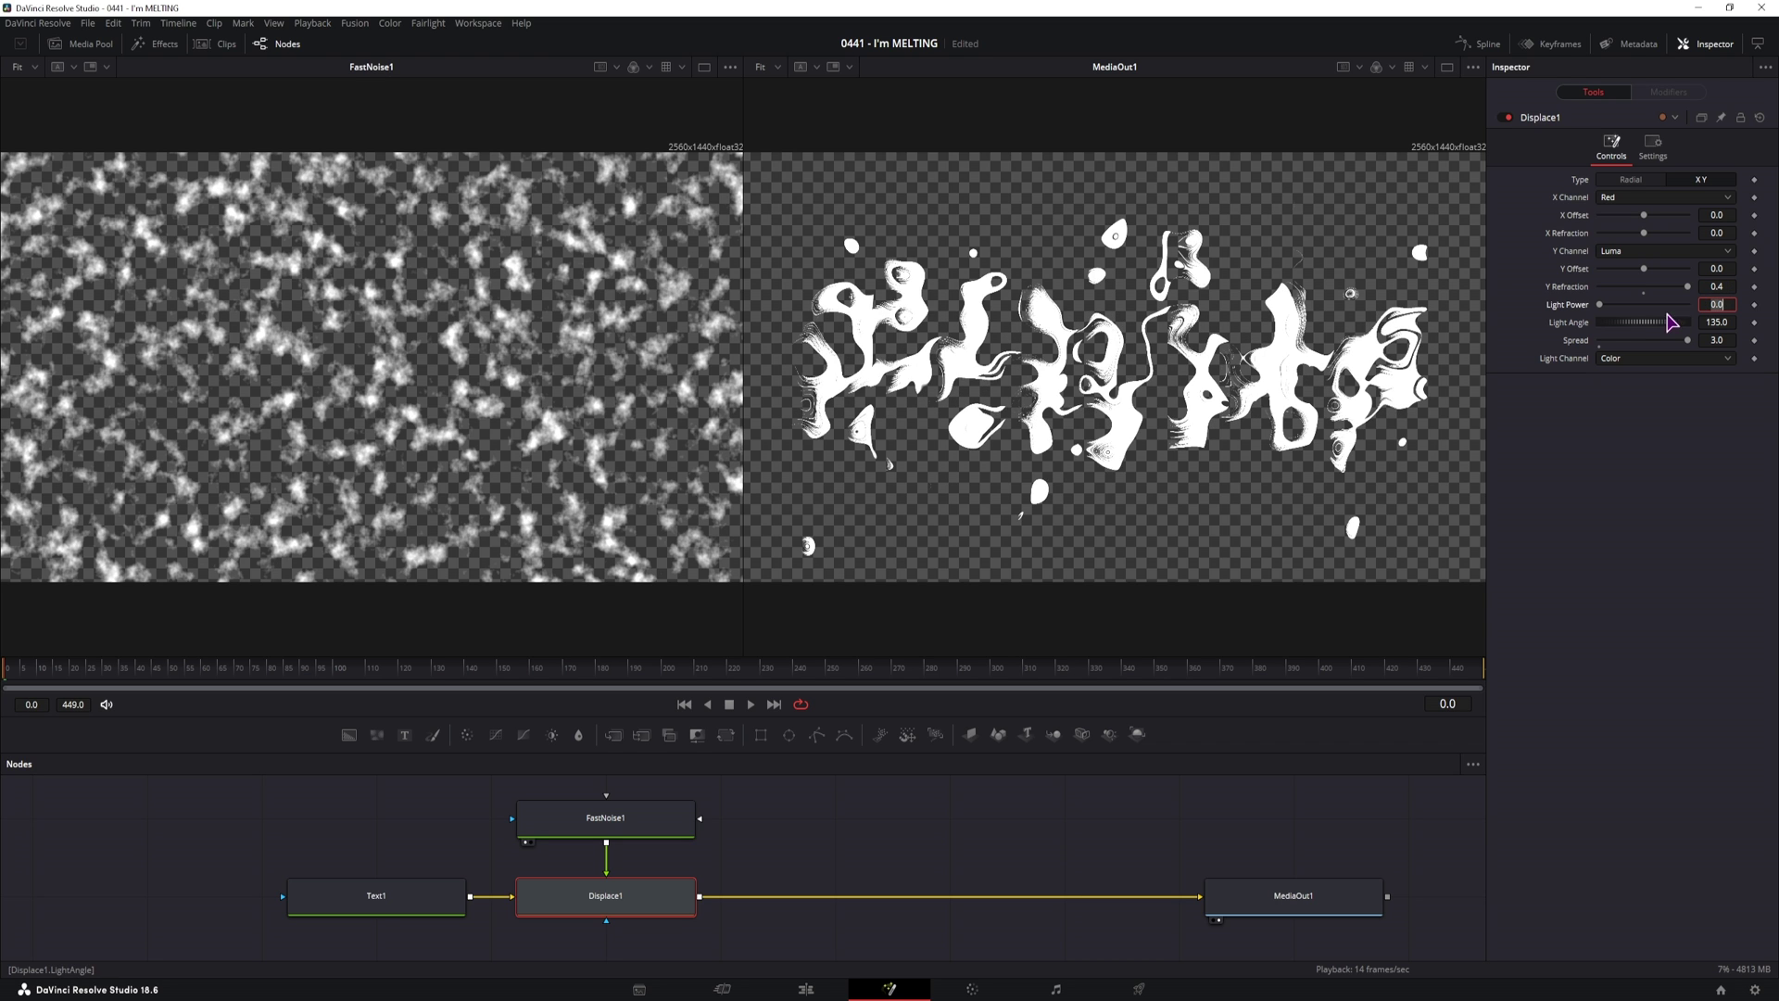
pyautogui.moveTo(1693, 343)
pyautogui.mouseDown()
pyautogui.moveTo(1668, 339)
pyautogui.moveTo(1715, 340)
pyautogui.mouseUp()
pyautogui.moveTo(1691, 289)
pyautogui.mouseDown()
pyautogui.moveTo(1653, 291)
pyautogui.moveTo(1699, 295)
pyautogui.mouseUp()
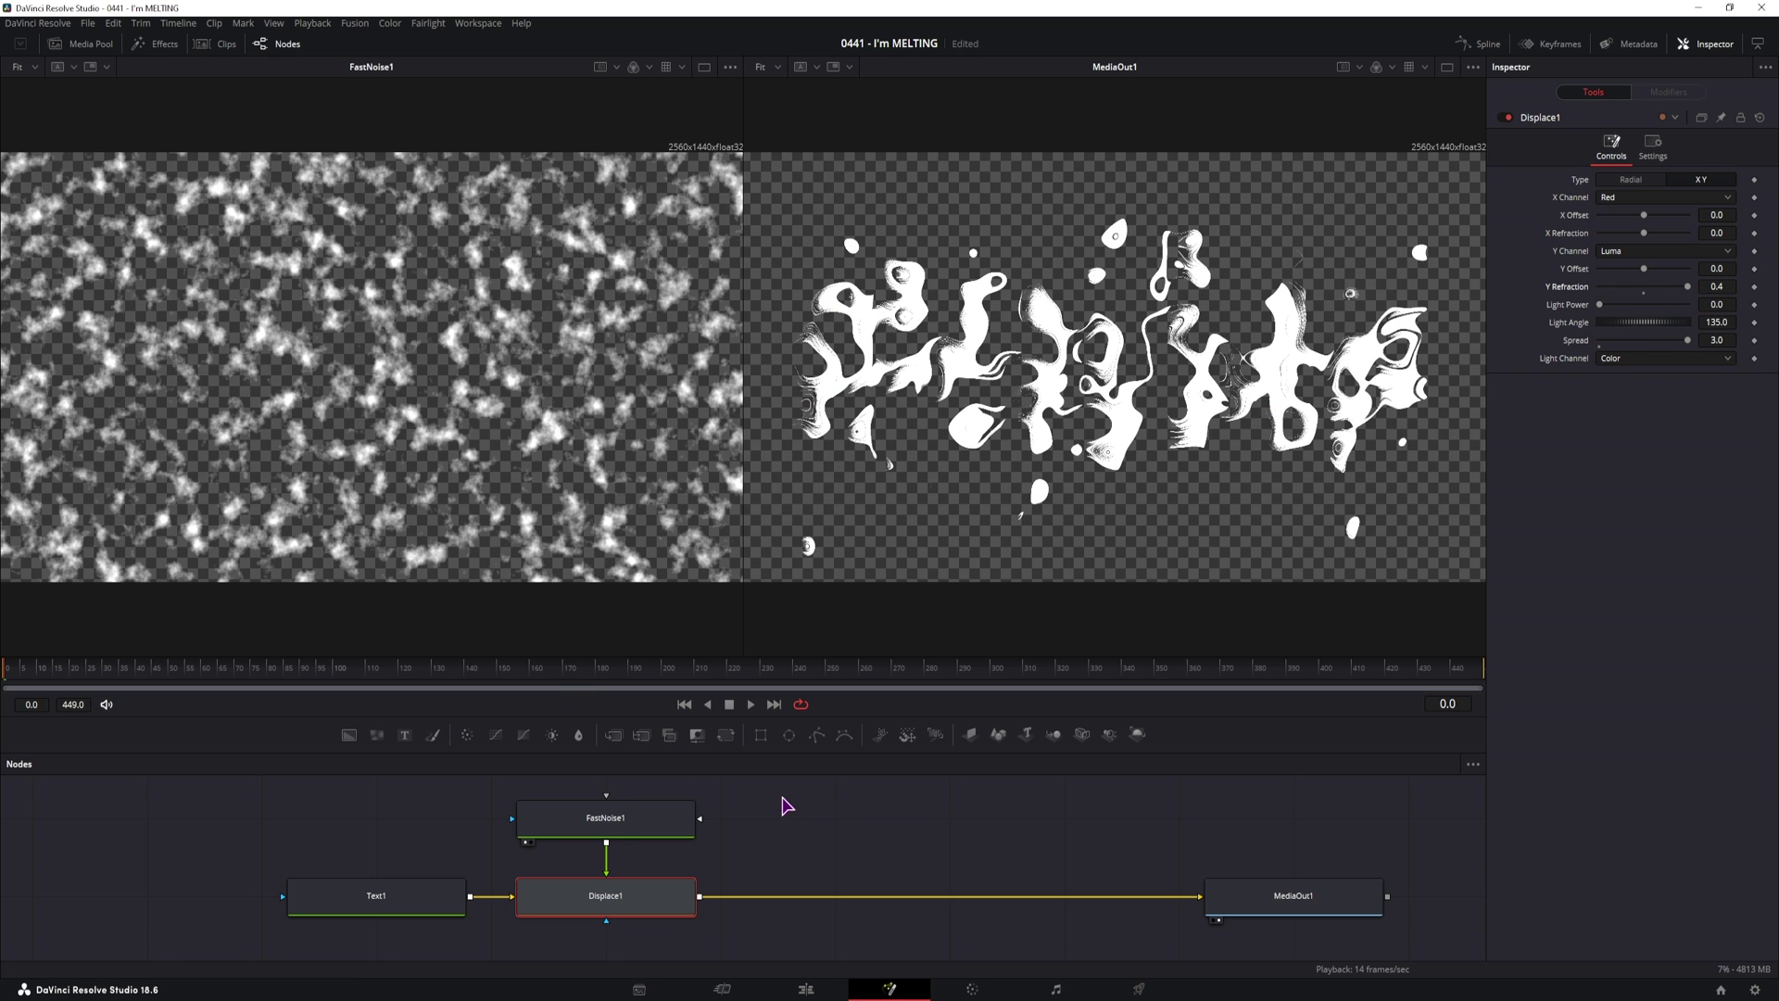
# Step: Move FastNoise1 up and add a Background1 node as a vertical black-to-white linear gradient
pyautogui.scroll(2, 786, 807)
pyautogui.moveTo(649, 881); pyautogui.dragTo(655, 846)
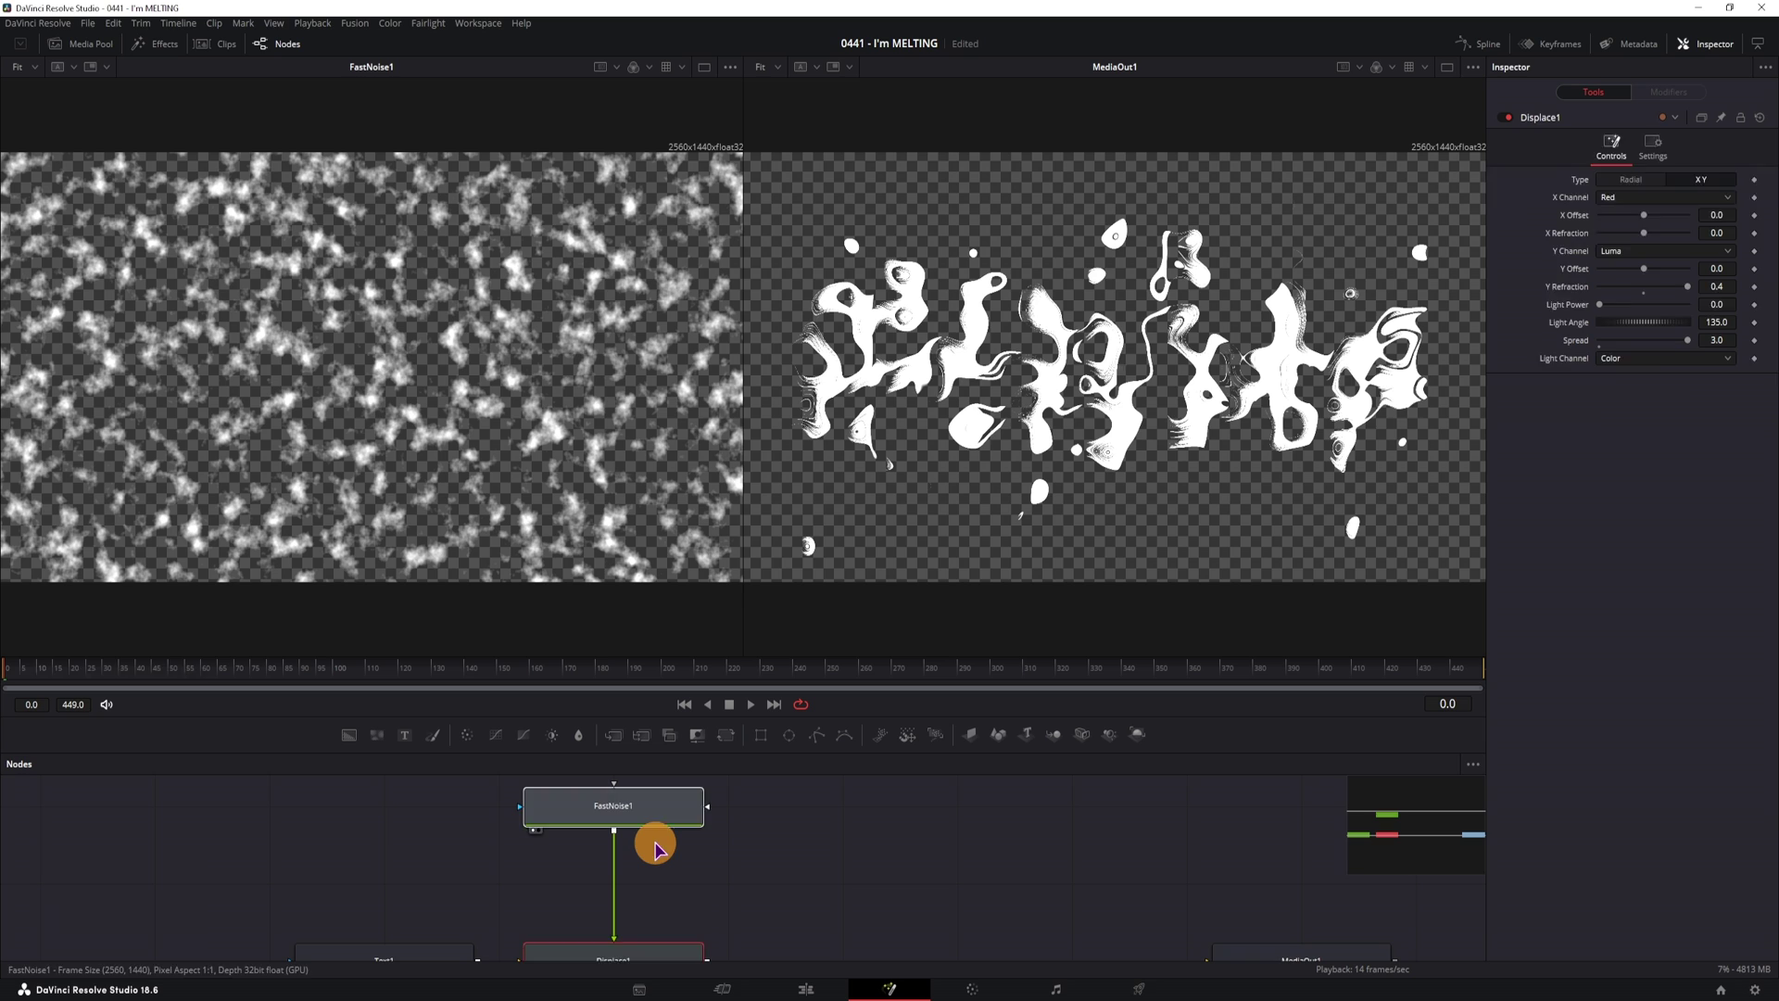
pyautogui.click(794, 843)
pyautogui.moveTo(348, 734); pyautogui.dragTo(797, 882)
pyautogui.press('1')
pyautogui.click(1642, 222)
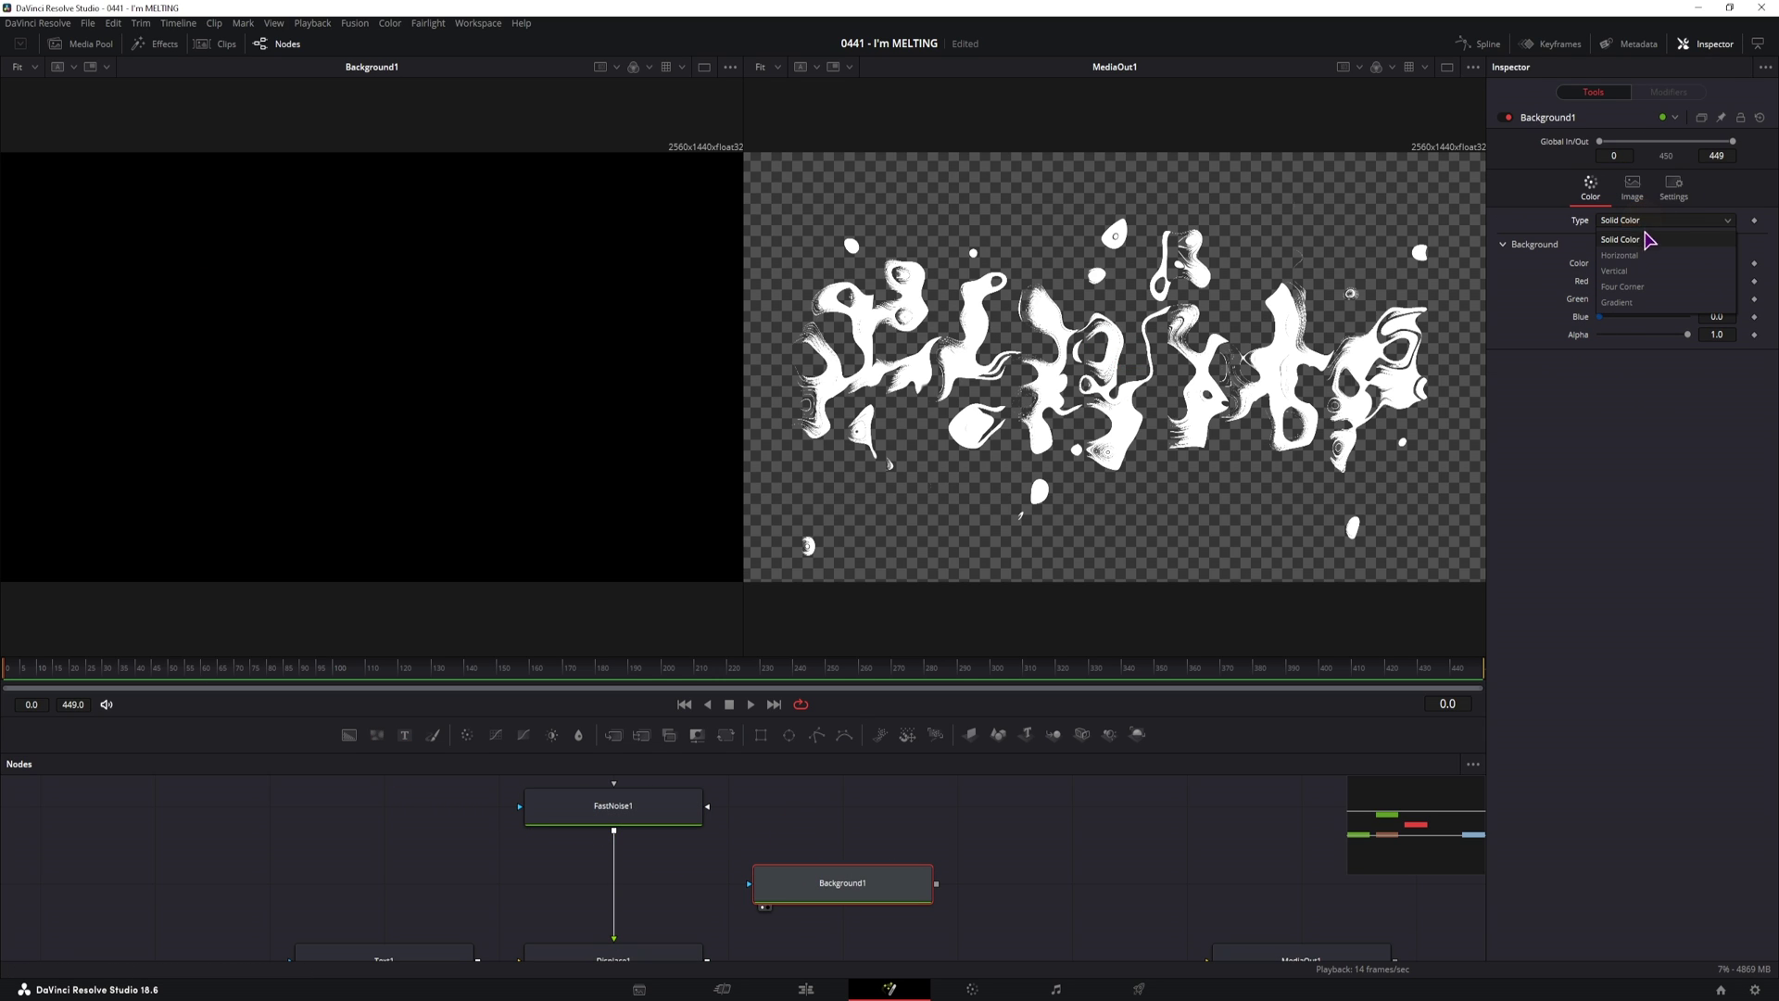
pyautogui.click(1618, 302)
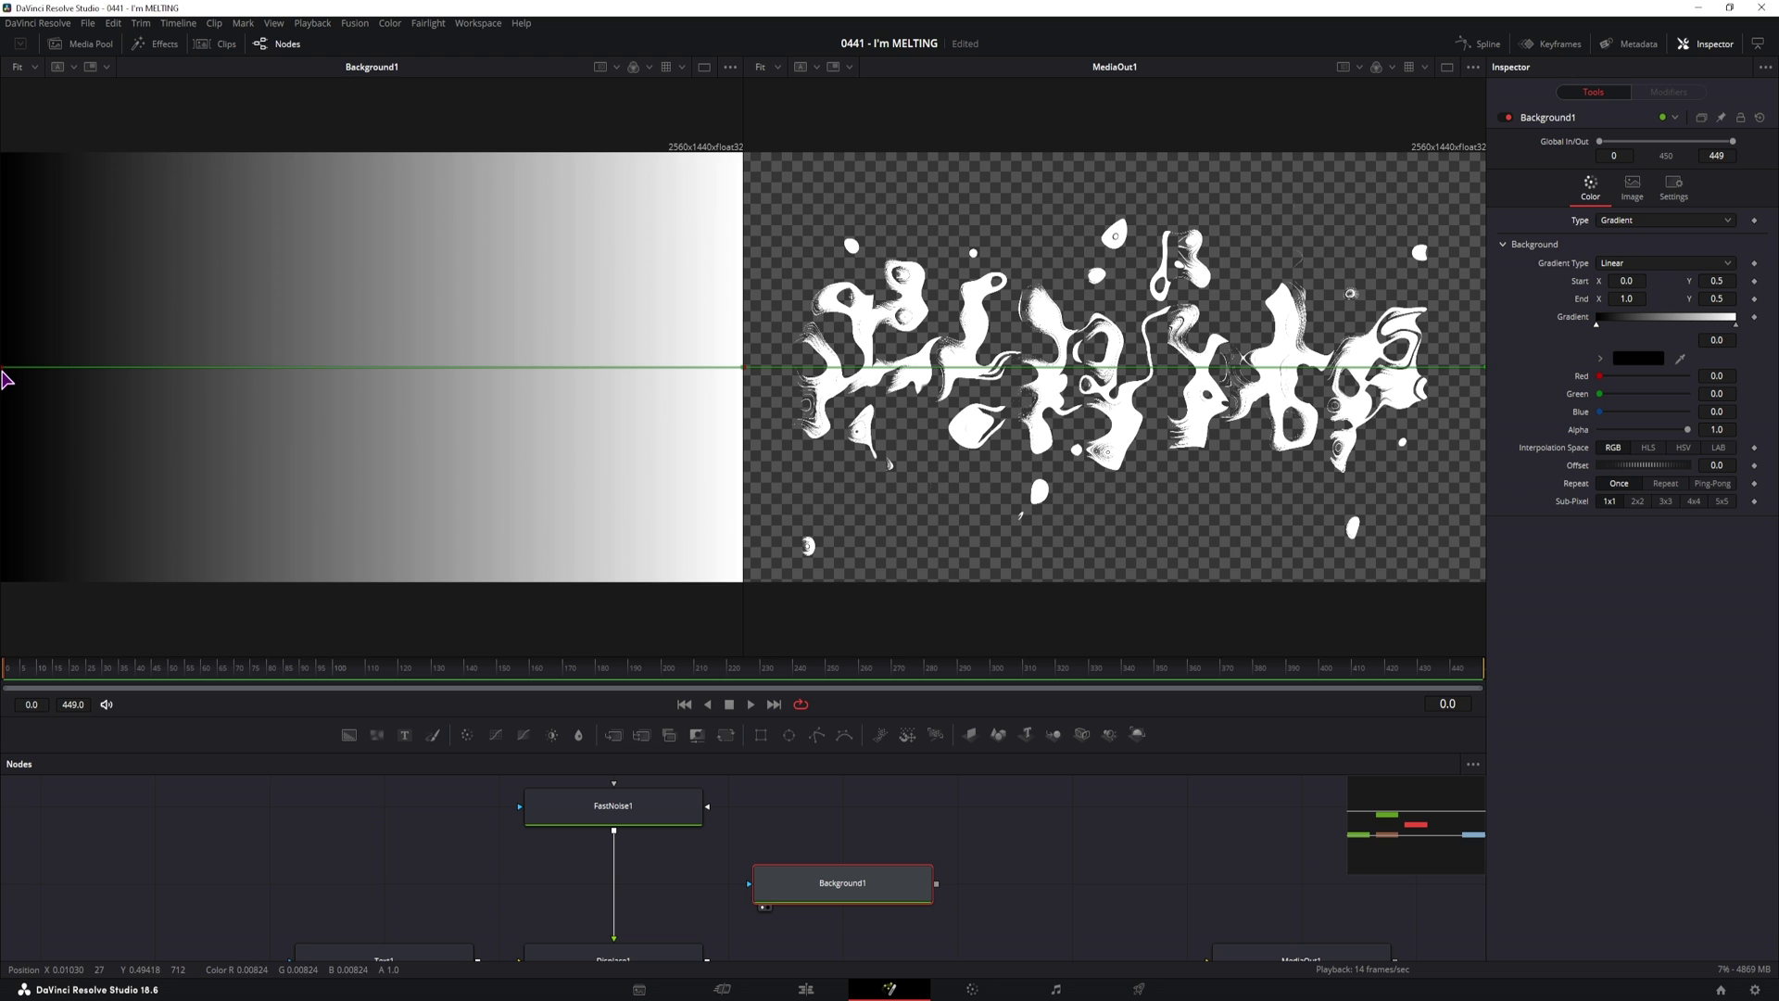
pyautogui.moveTo(3, 370); pyautogui.dragTo(349, 159)
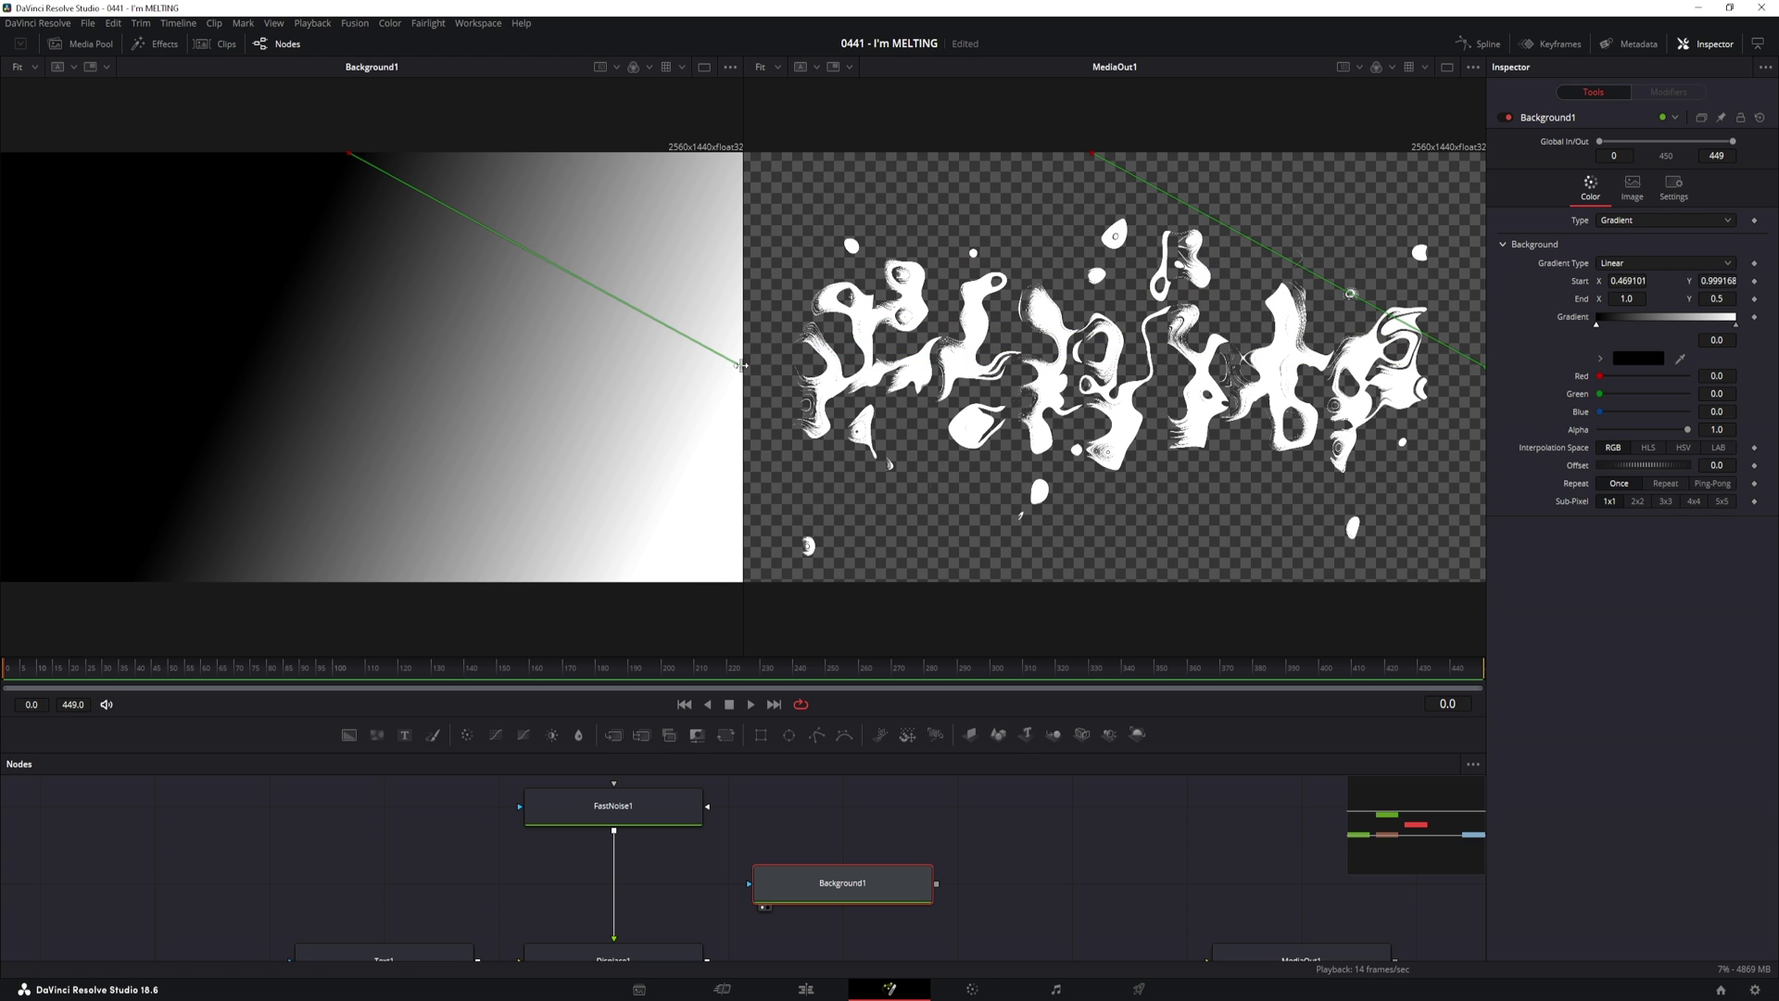
pyautogui.moveTo(741, 365); pyautogui.dragTo(347, 554)
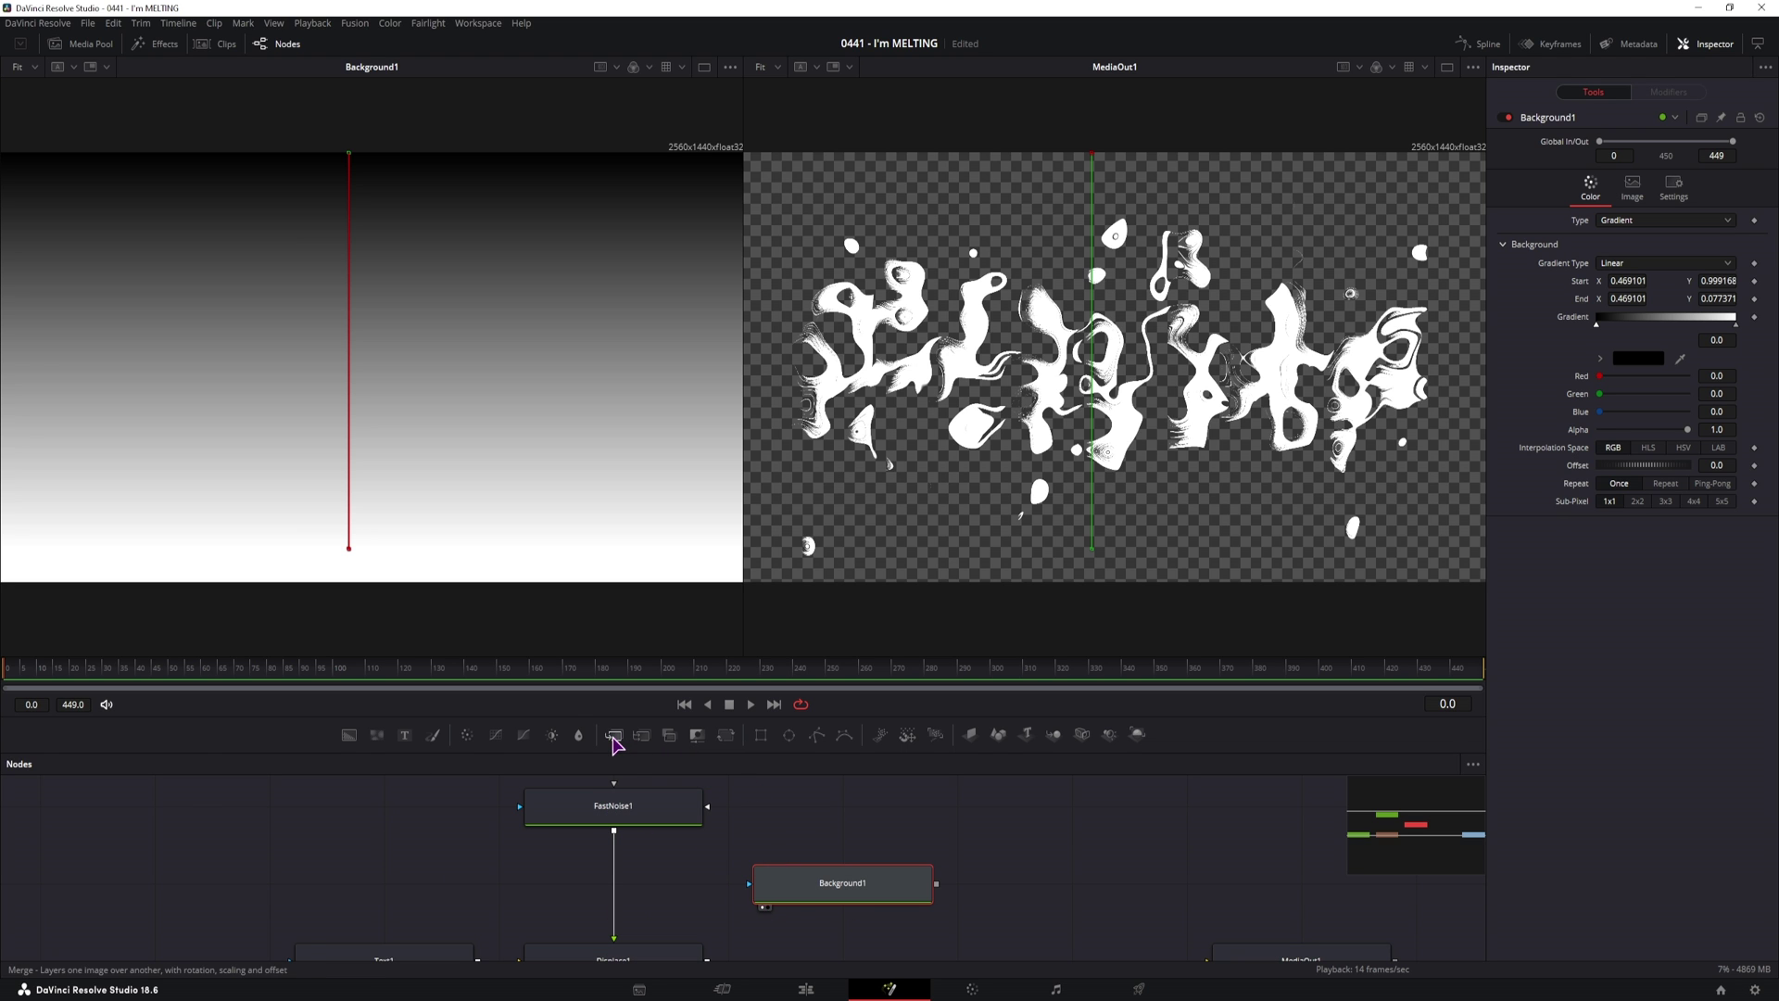
# Step: Insert a Merge node between FastNoise1 and Displace1 with Background1 as its foreground
pyautogui.moveTo(615, 737); pyautogui.dragTo(615, 892)
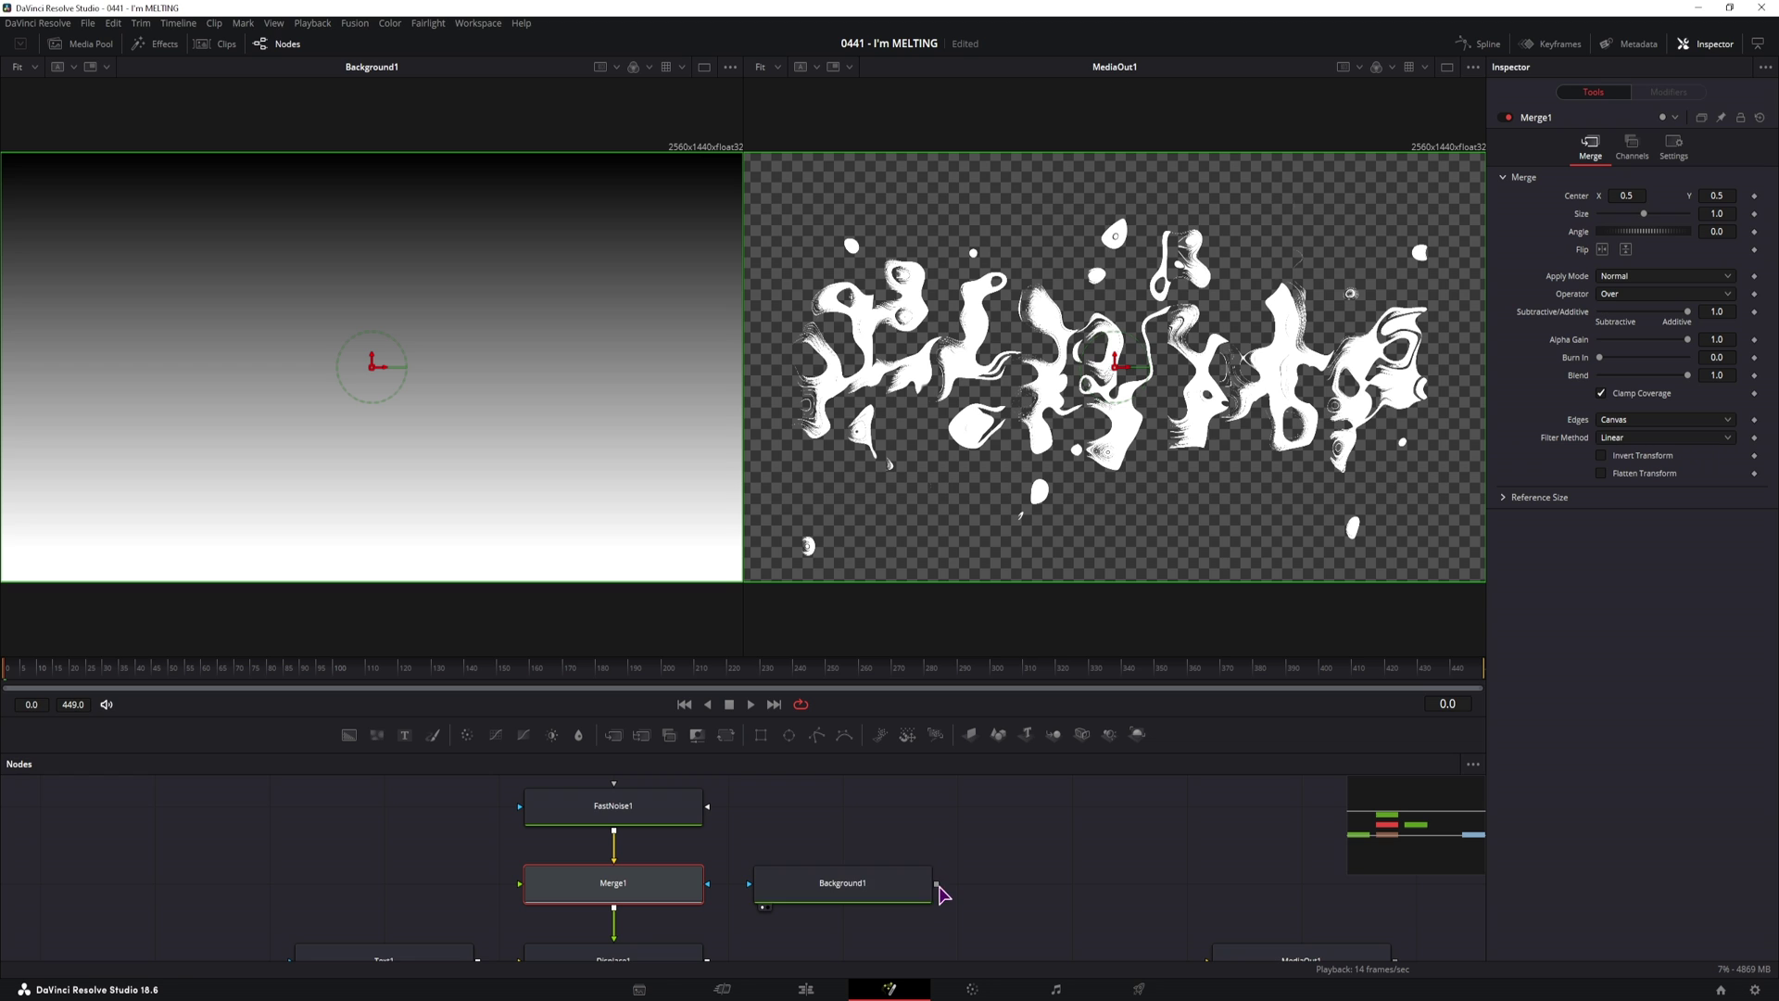
pyautogui.moveTo(936, 883); pyautogui.dragTo(520, 892)
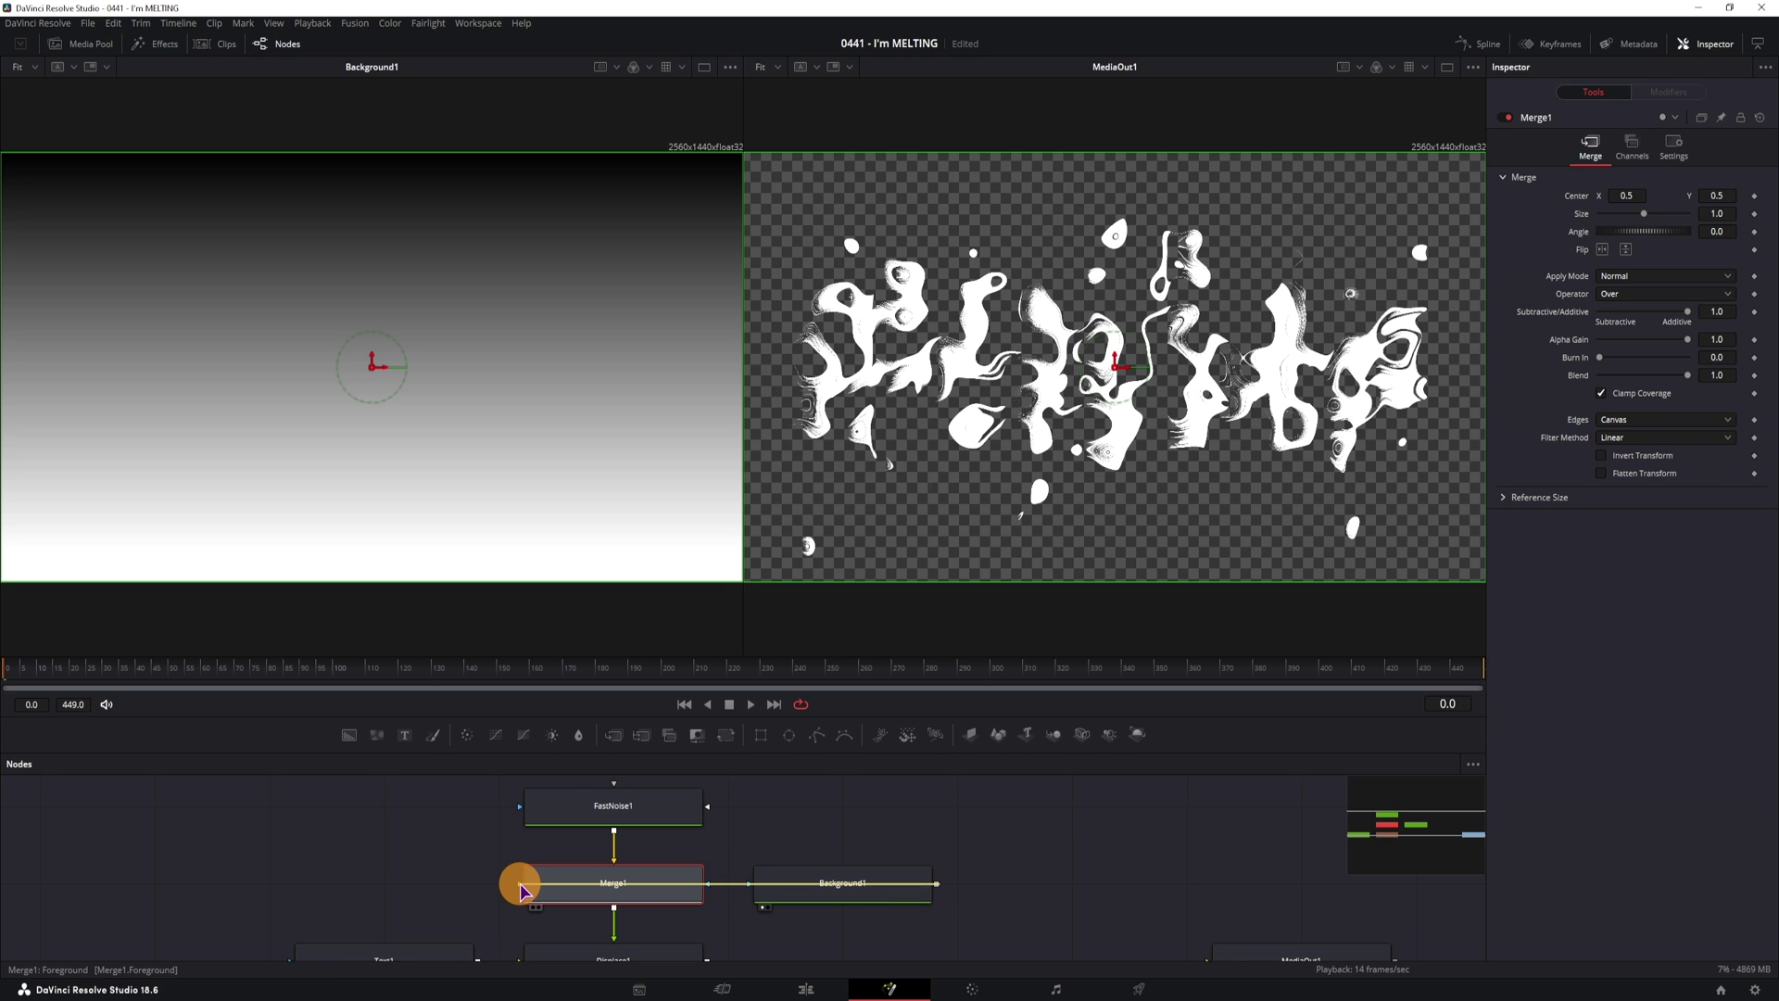
pyautogui.moveTo(521, 892); pyautogui.dragTo(518, 888)
pyautogui.click(646, 897)
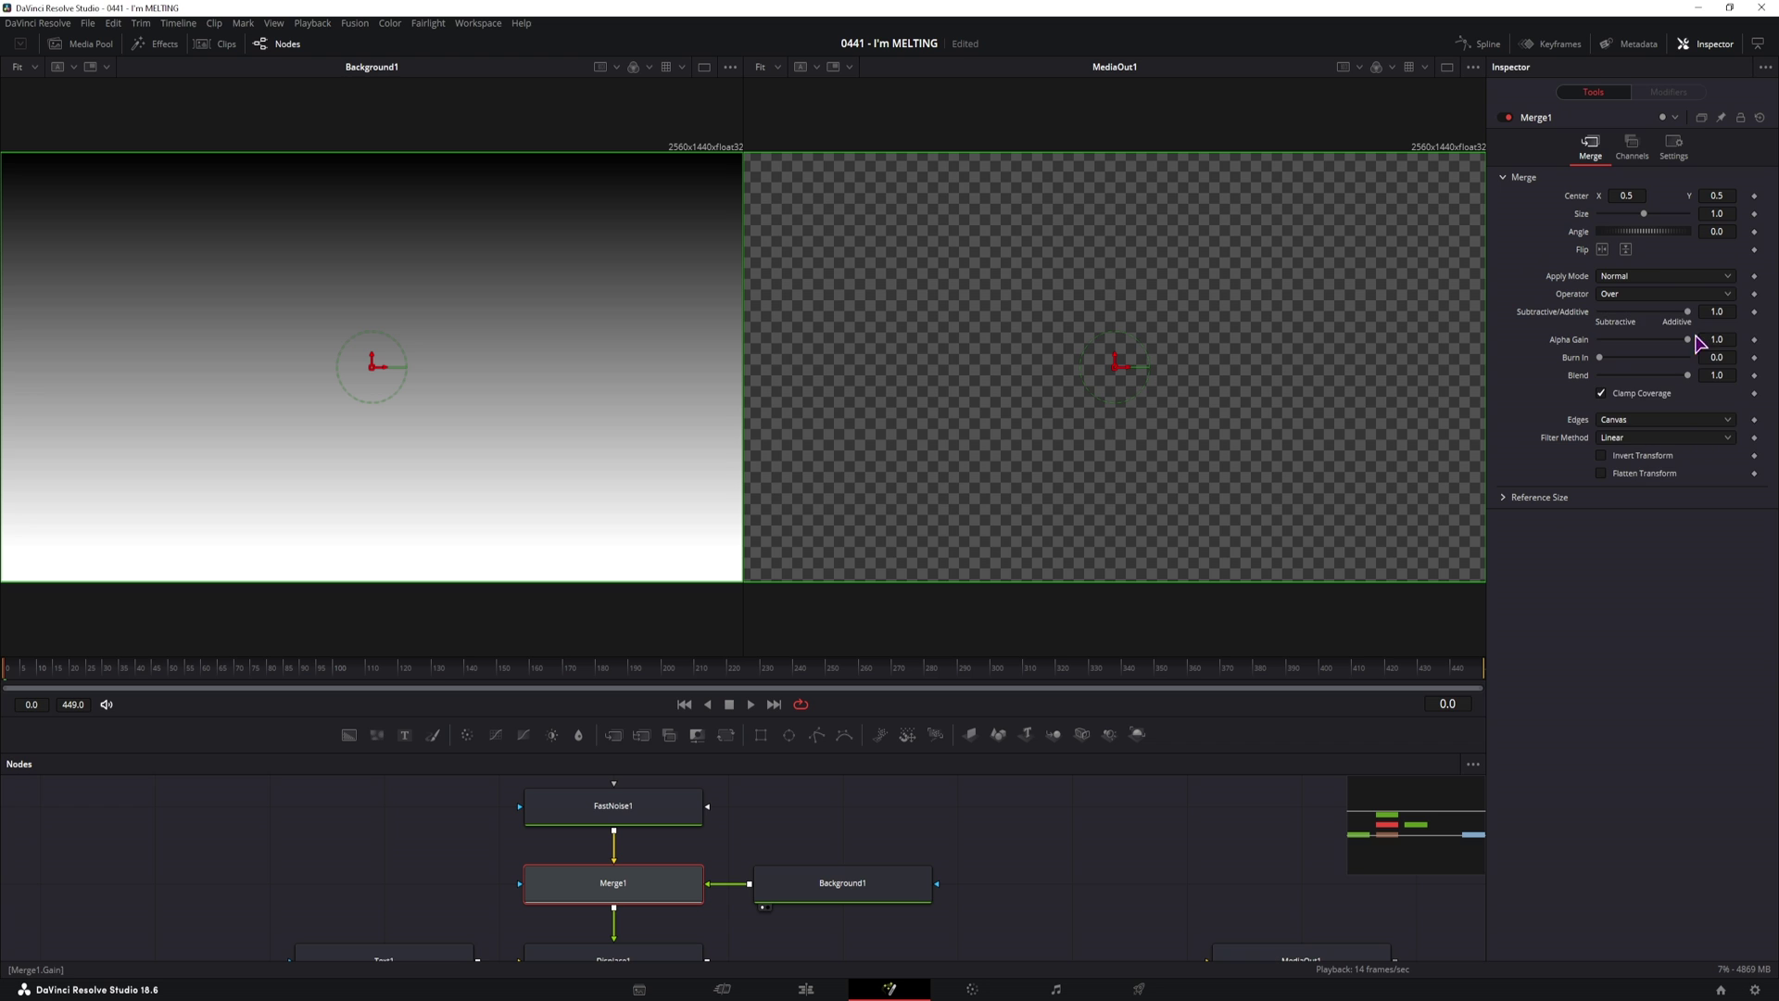
# Step: Set Merge1's Apply Mode to Multiply after briefly trying Vivid Light
pyautogui.click(1651, 276)
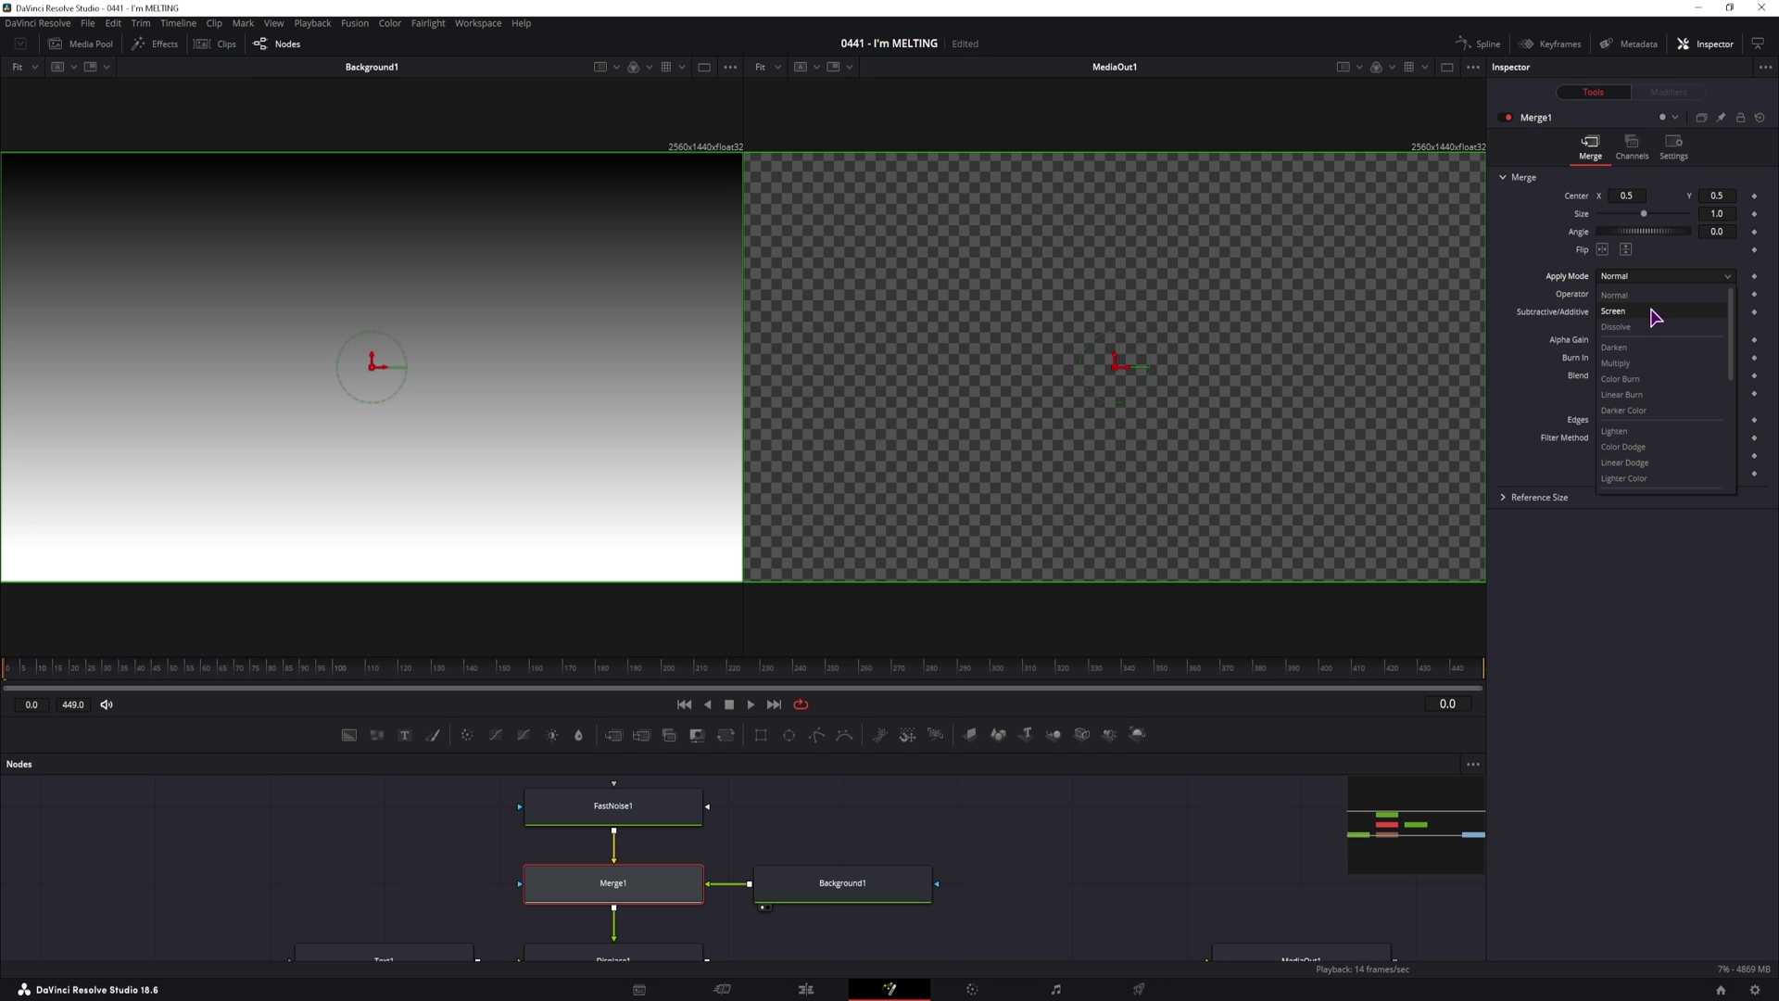
pyautogui.click(1644, 364)
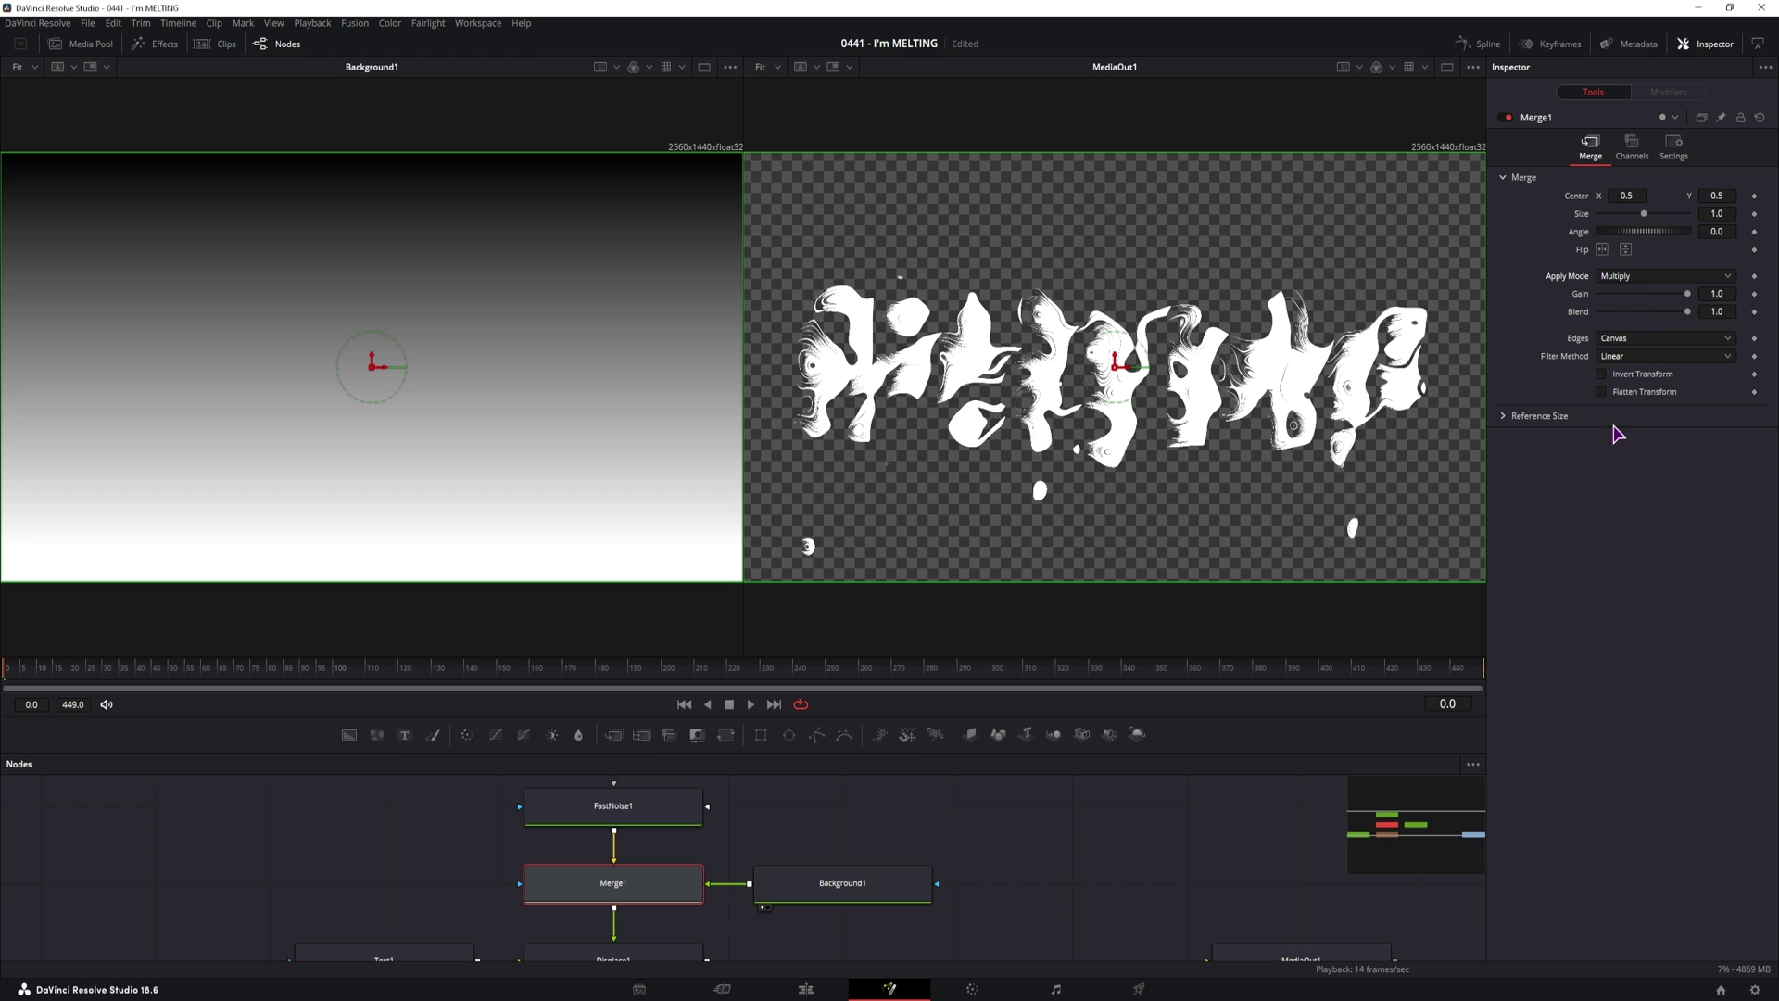
pyautogui.click(1651, 276)
pyautogui.moveTo(1729, 306); pyautogui.dragTo(1725, 477)
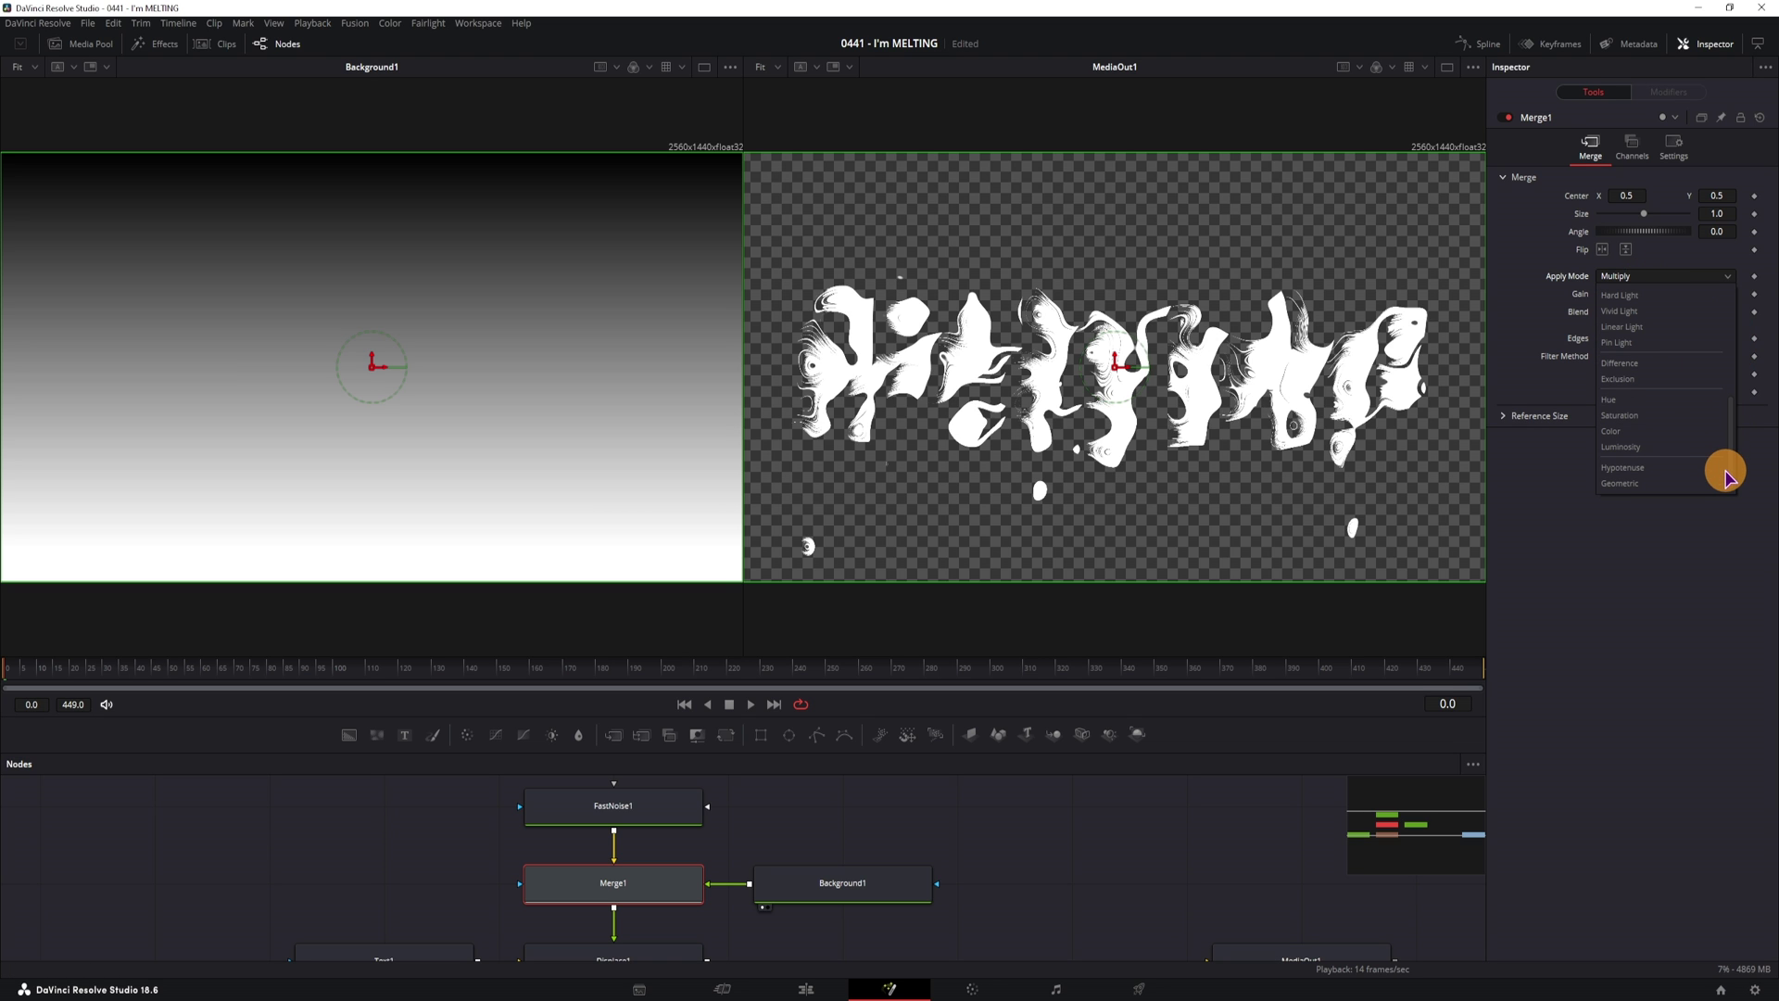
pyautogui.click(1626, 345)
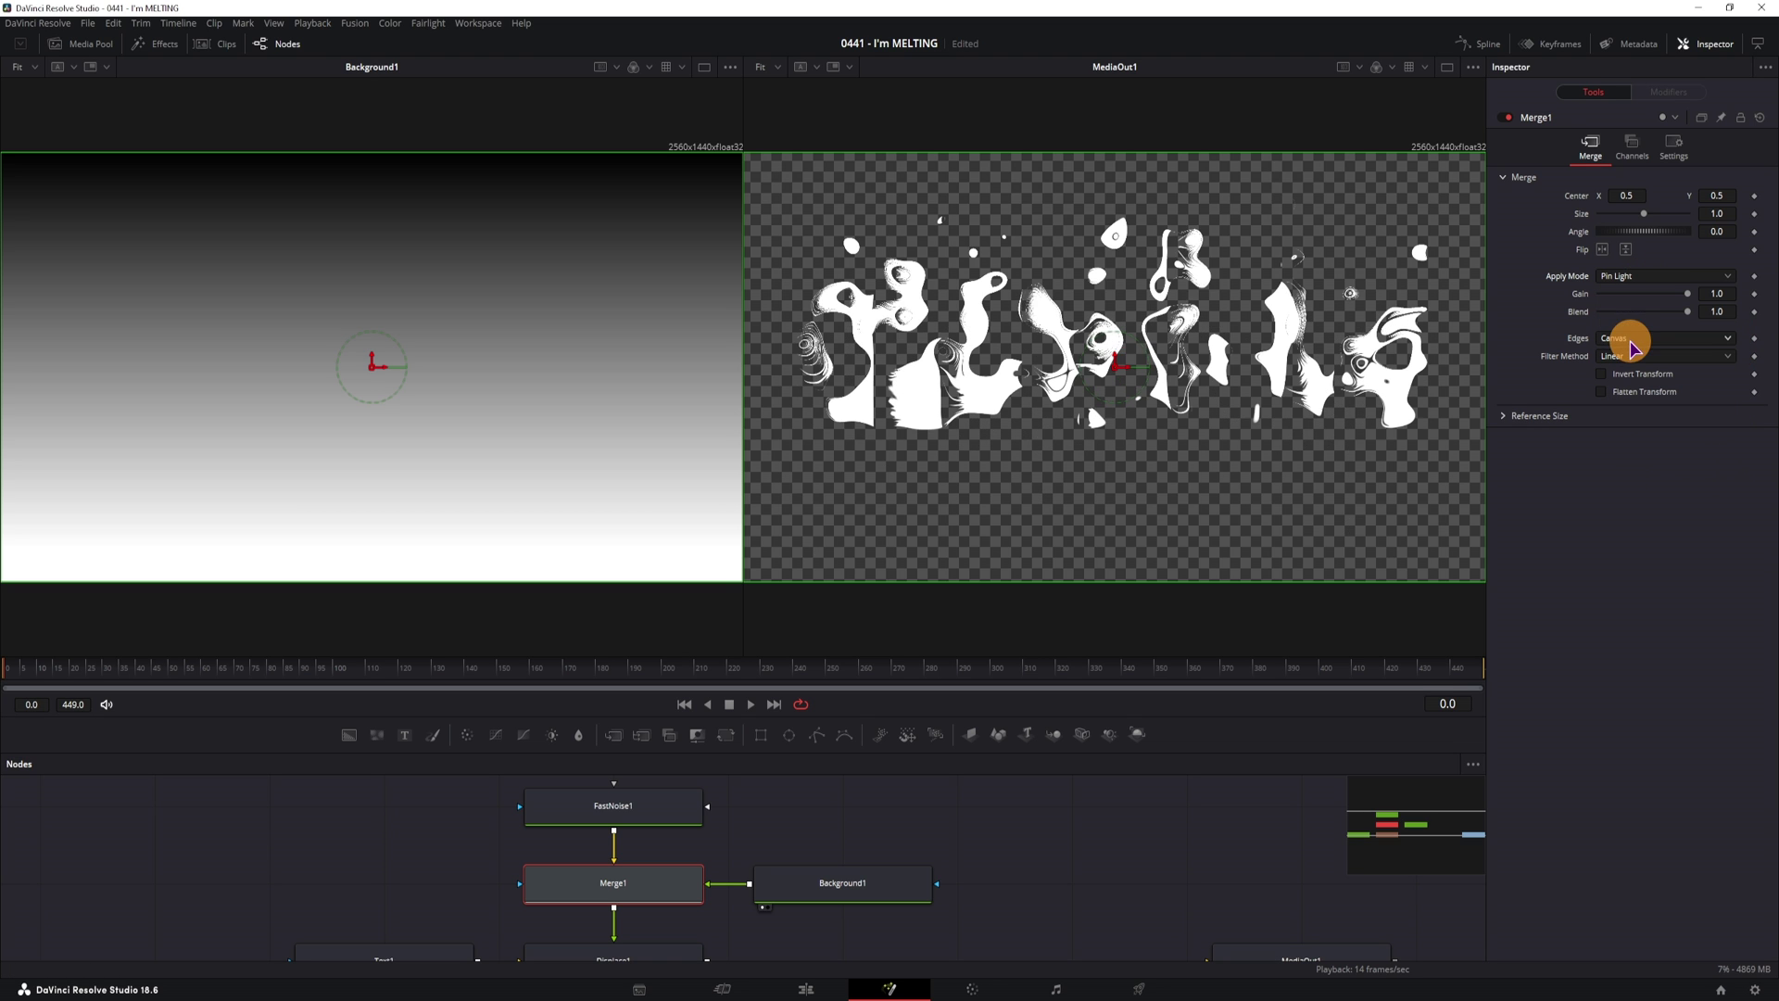
pyautogui.click(1659, 276)
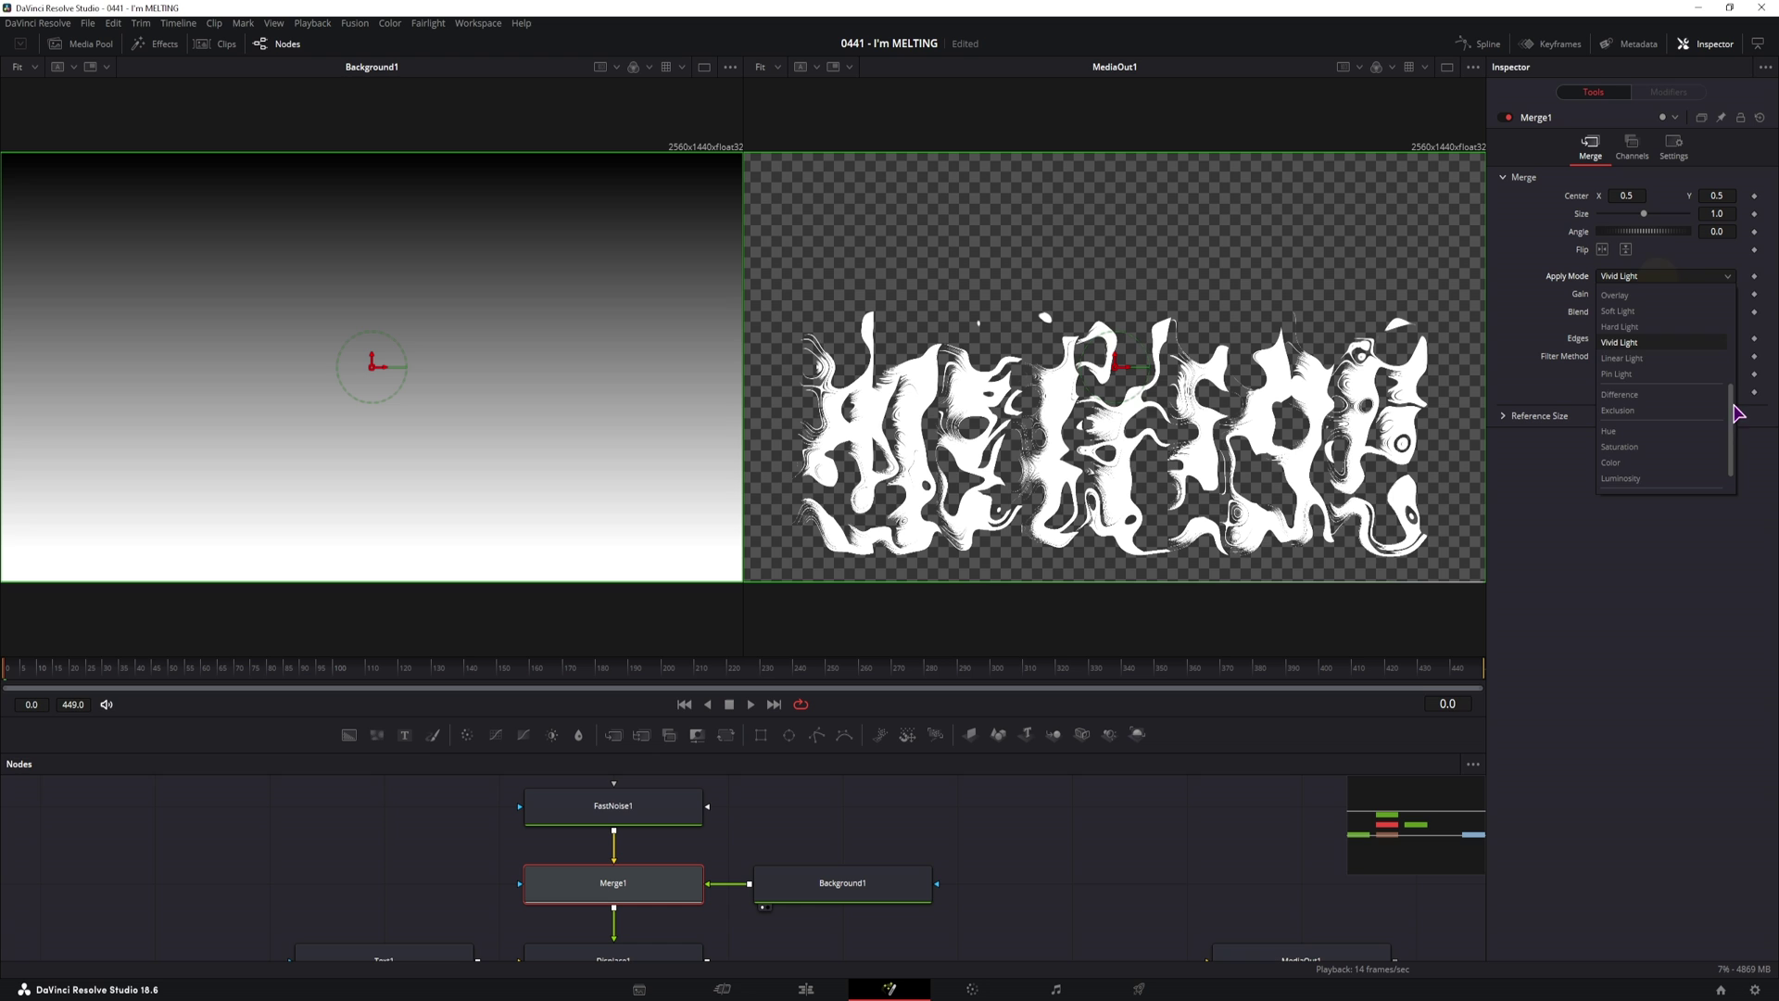
pyautogui.moveTo(1738, 413); pyautogui.dragTo(1736, 287)
pyautogui.click(1650, 364)
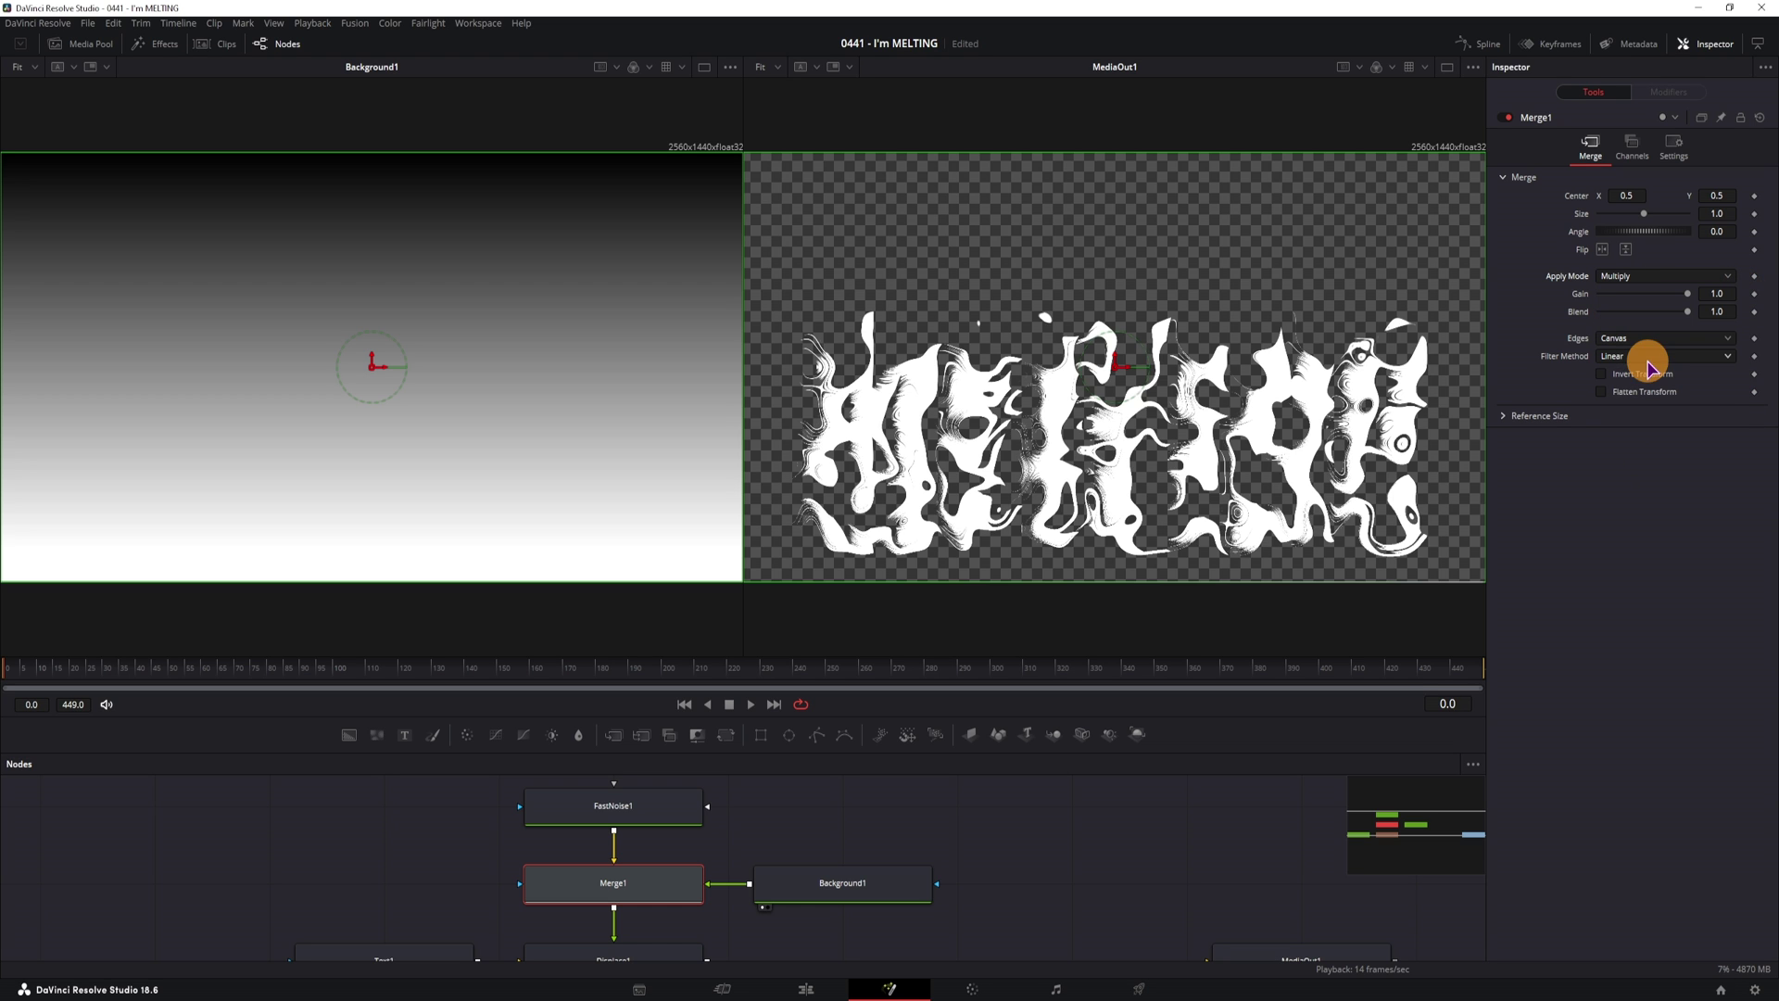
pyautogui.click(822, 889)
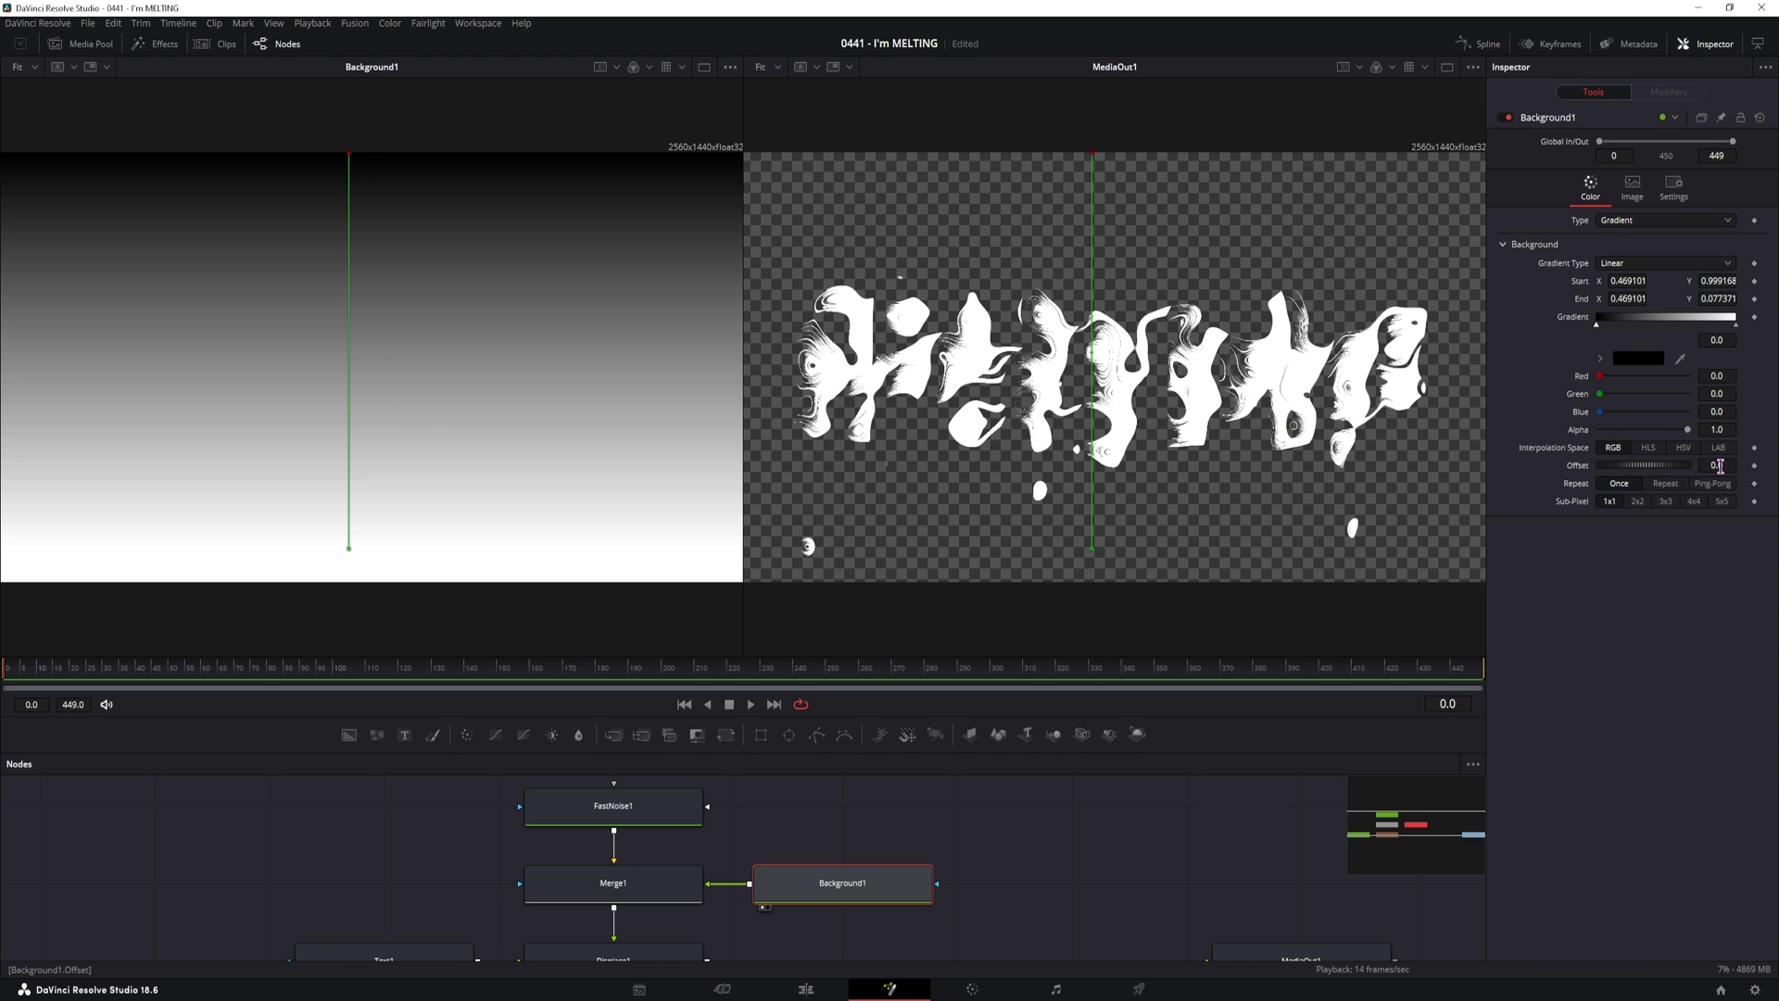
# Step: Raise Background1's gradient Offset to 0.48 and scrub frames to preview the melt
pyautogui.moveTo(1719, 466); pyautogui.dragTo(1173, 509)
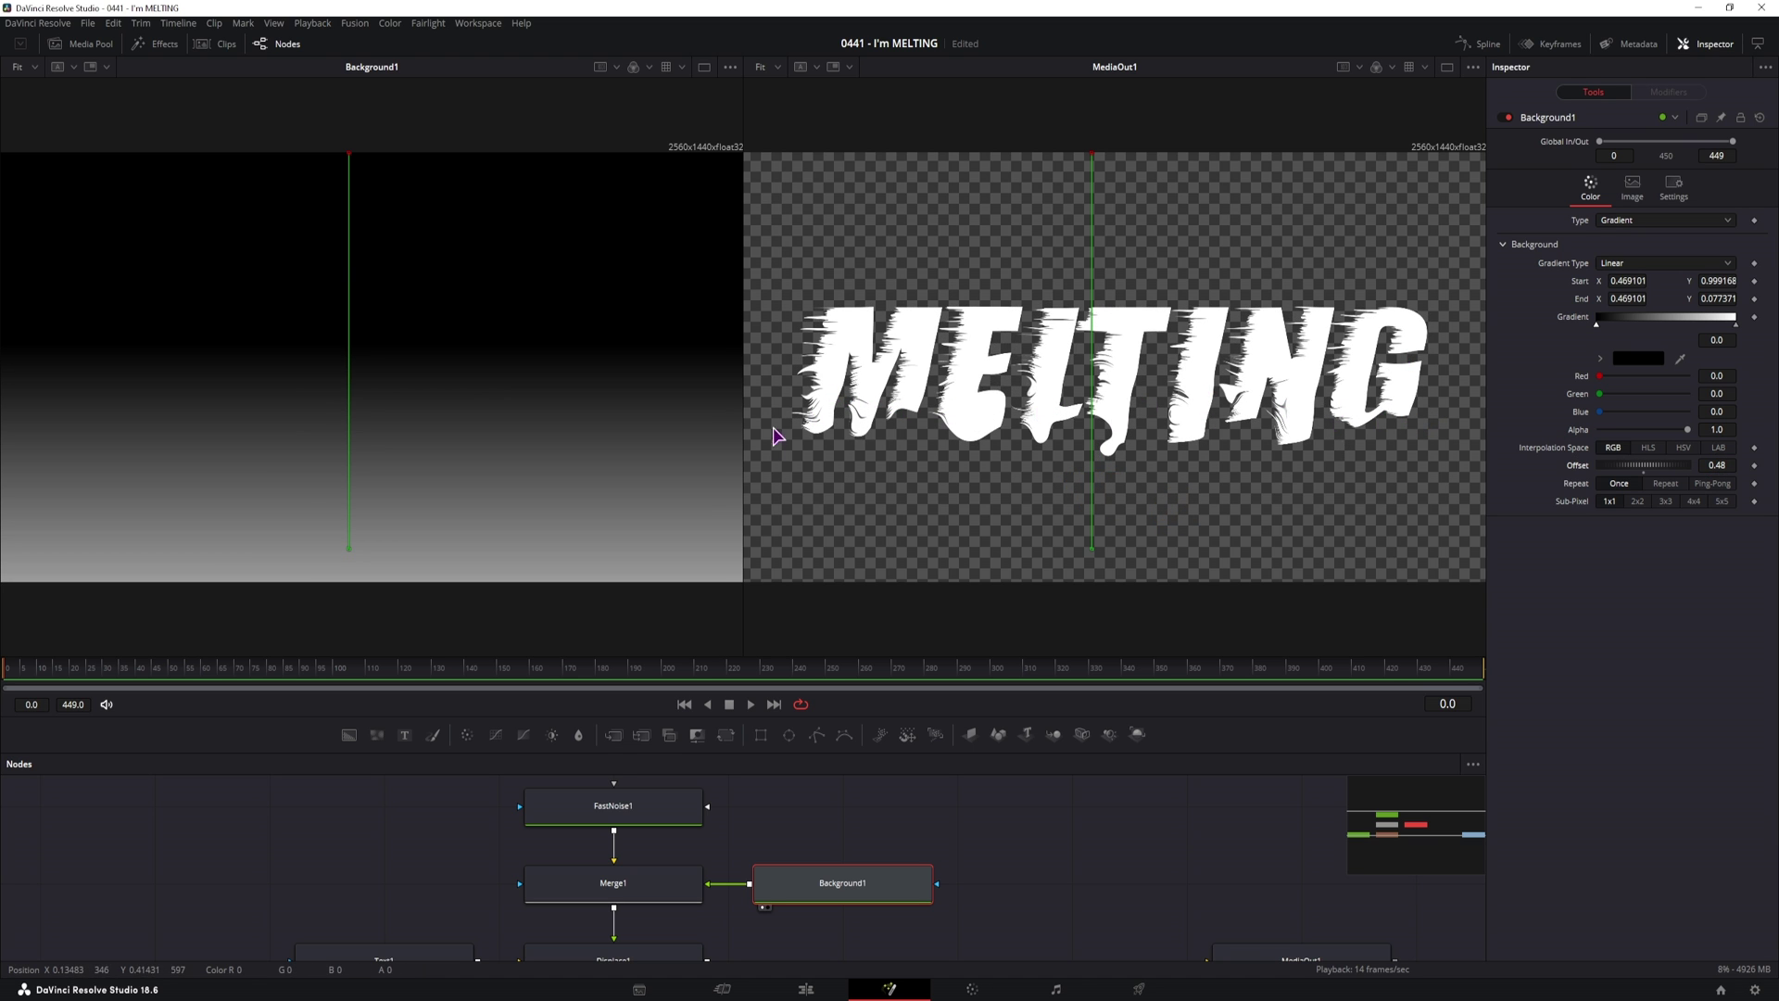
pyautogui.moveTo(65, 670); pyautogui.dragTo(405, 679)
# Step: Try Pin Light, Linear Light and Vivid Light on Merge1, scrubbing to preview each
pyautogui.click(638, 880)
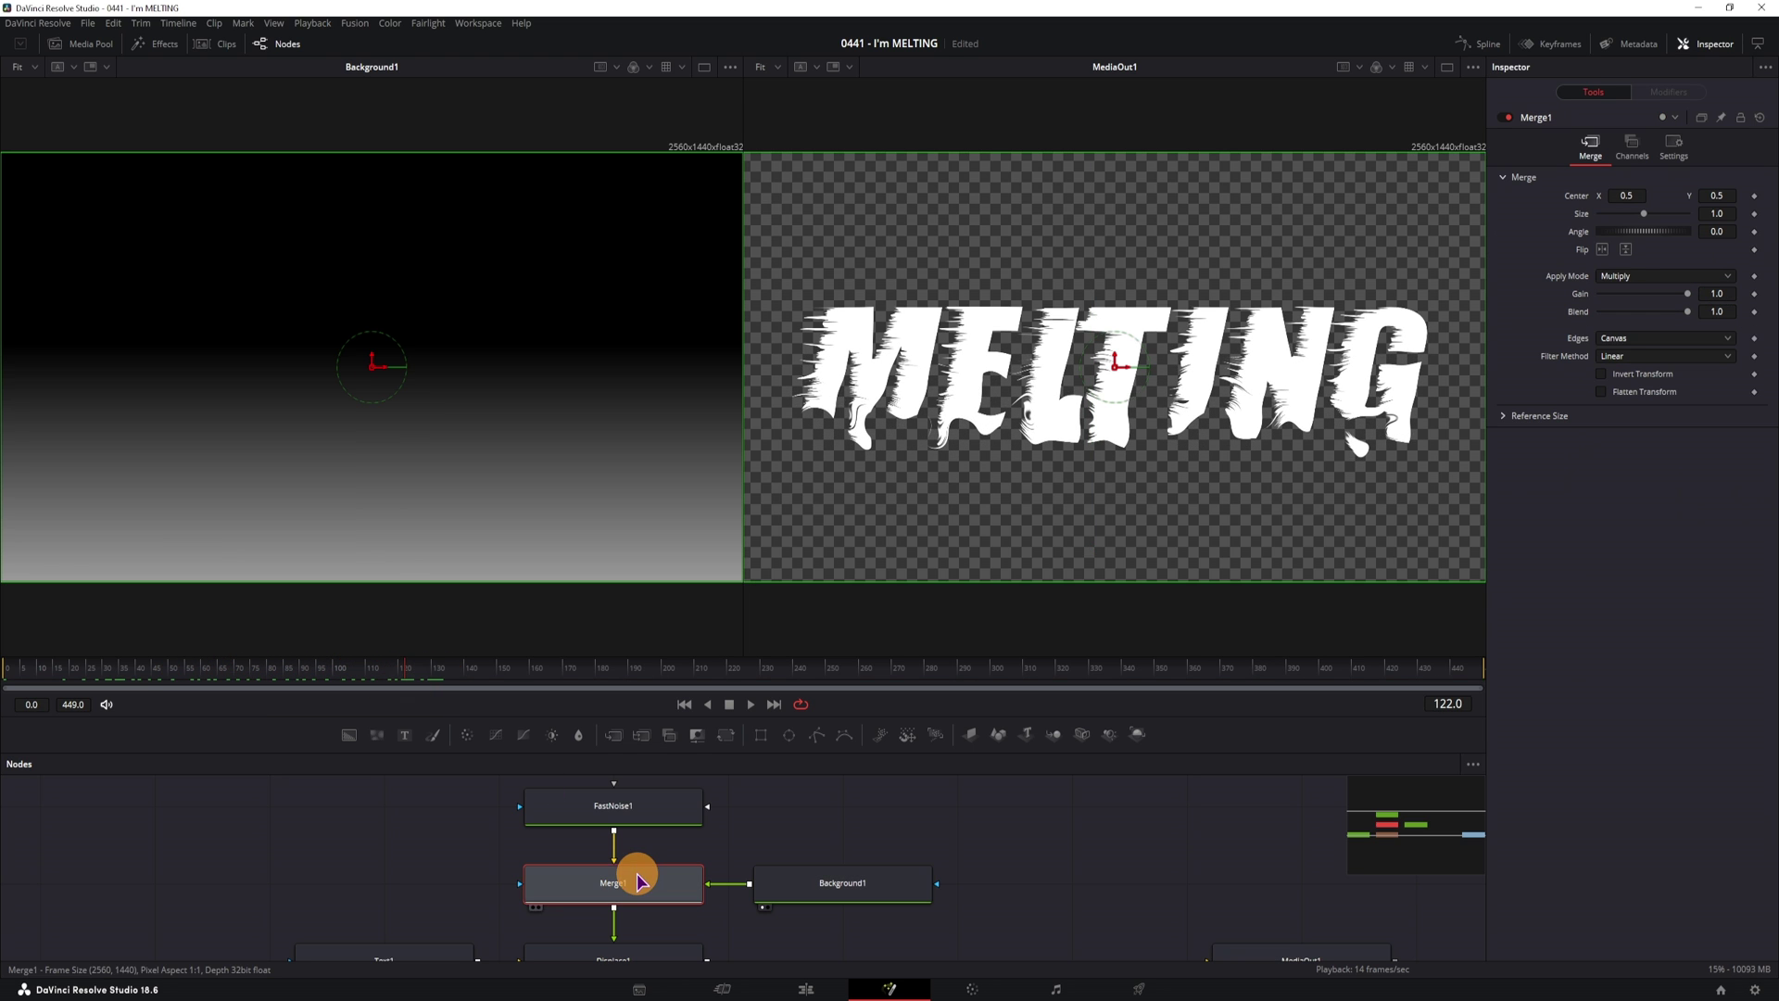
pyautogui.click(1646, 277)
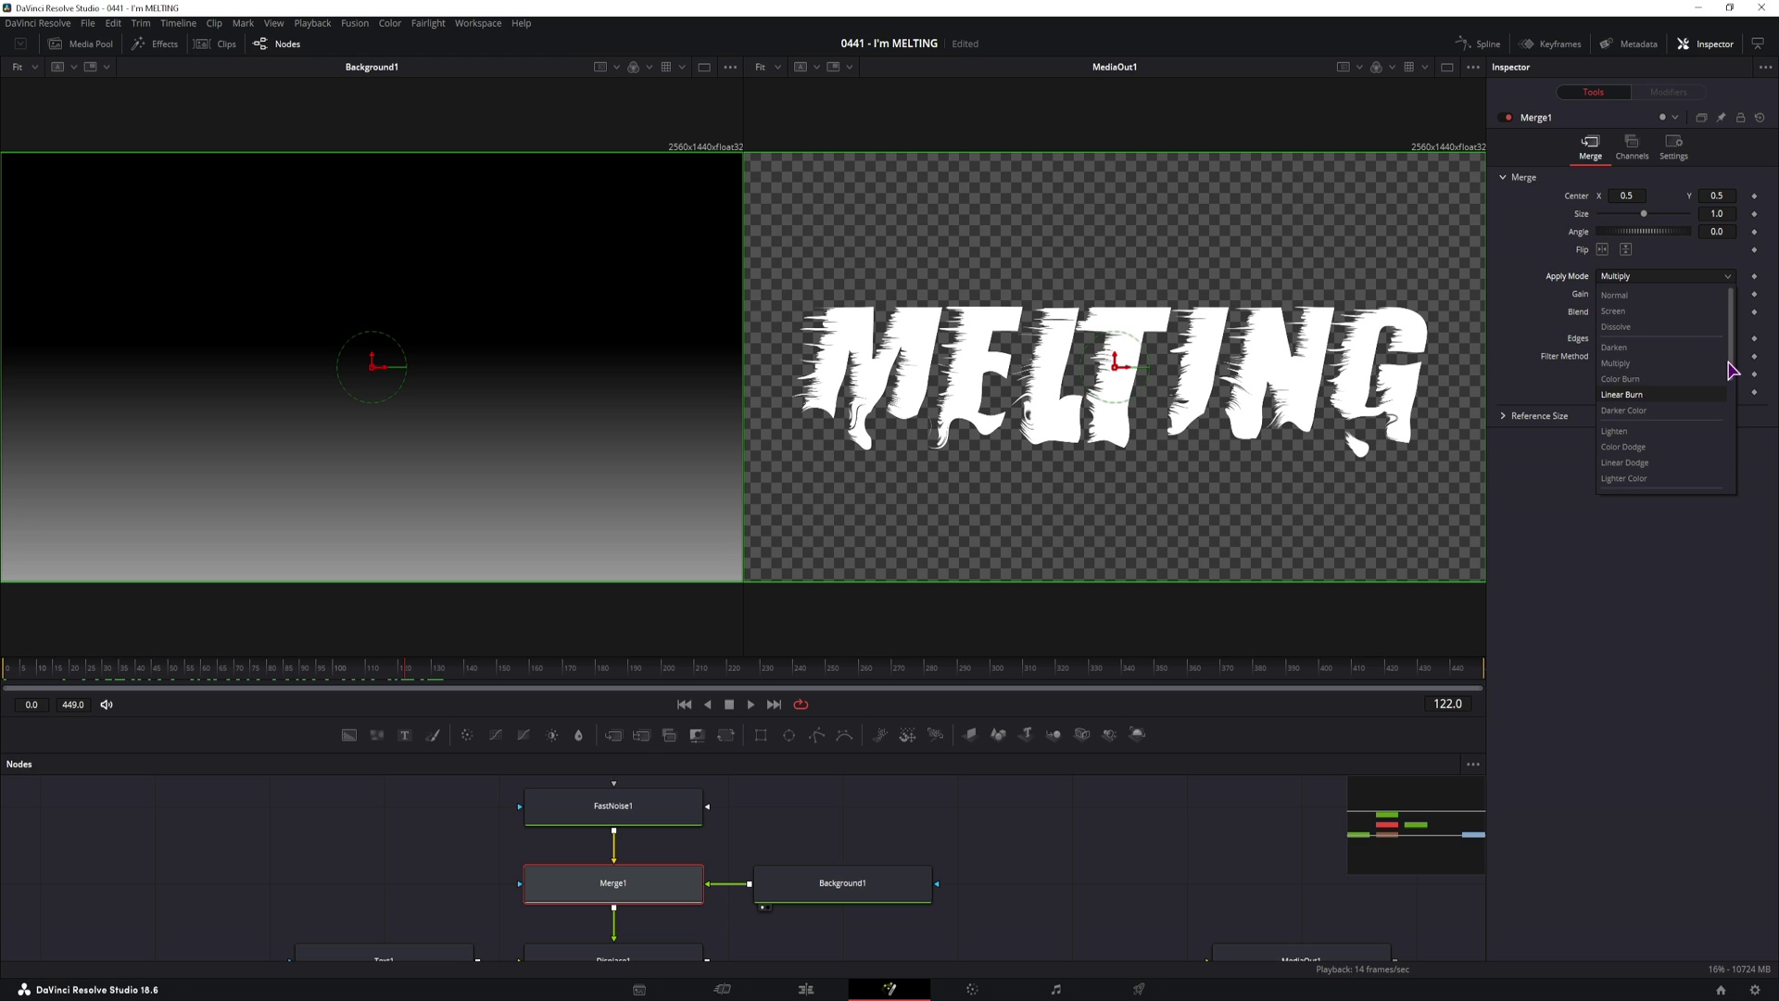
pyautogui.moveTo(1729, 370); pyautogui.dragTo(1736, 488)
pyautogui.click(1632, 345)
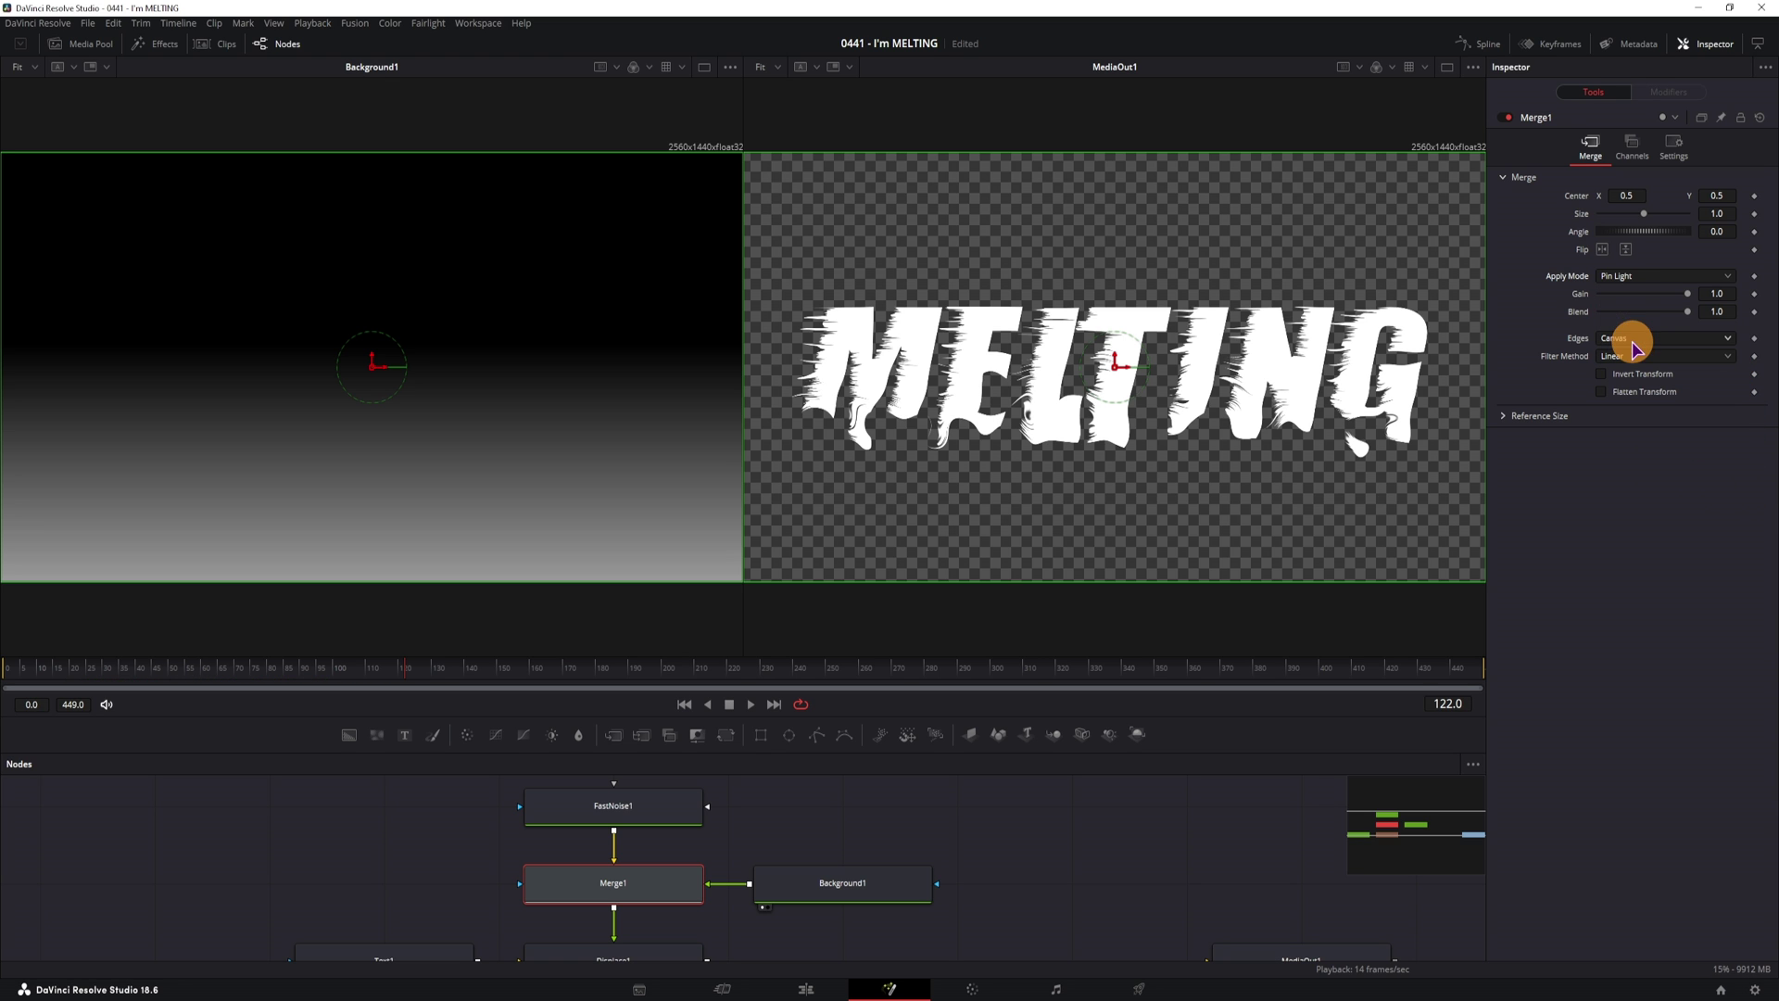
pyautogui.click(1679, 278)
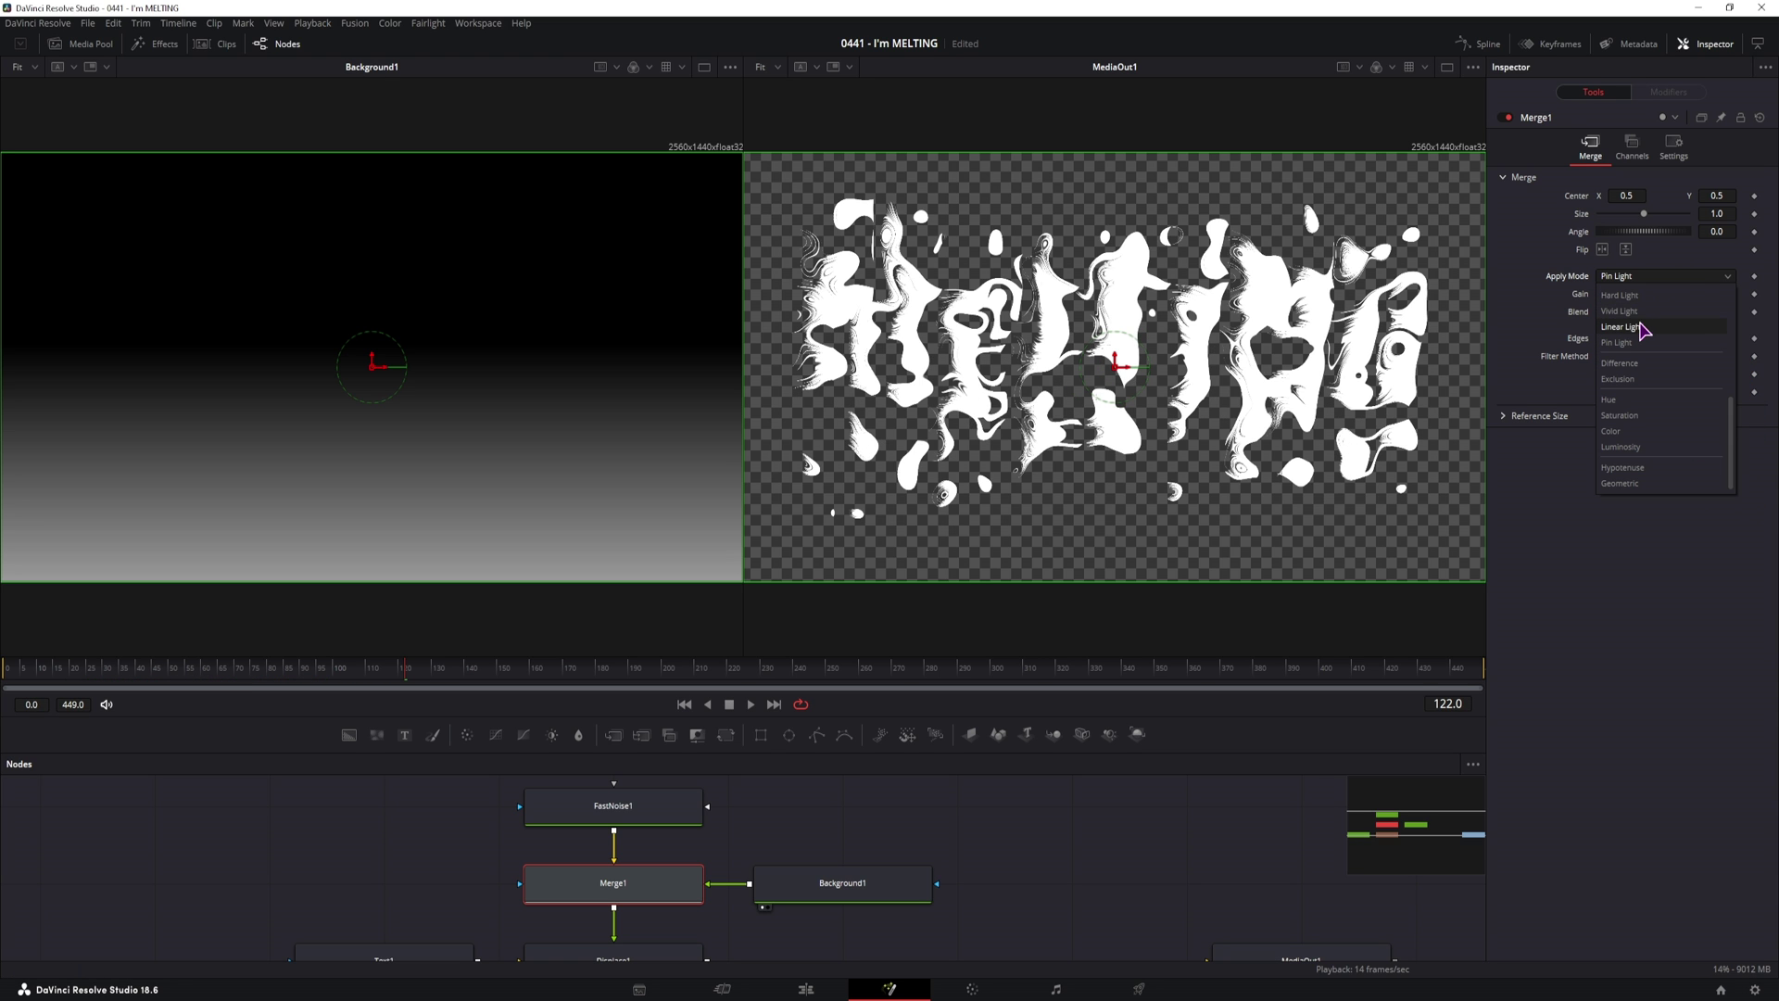
pyautogui.click(1635, 329)
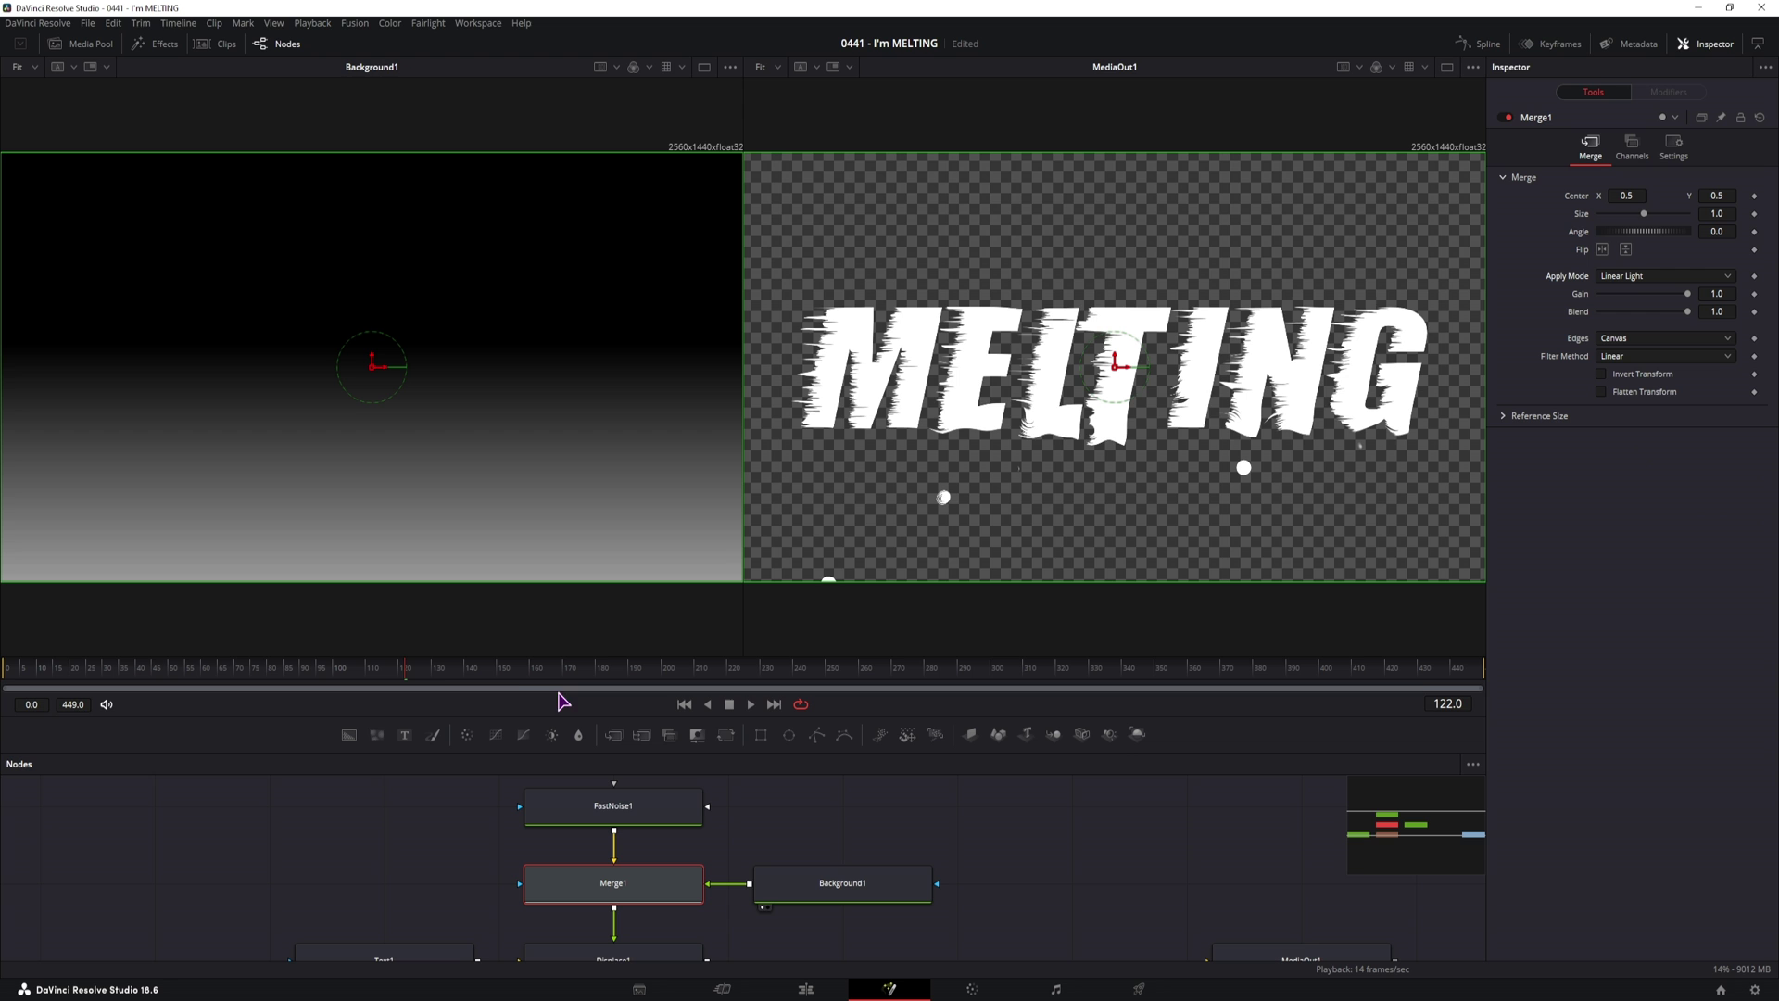
pyautogui.moveTo(352, 684); pyautogui.dragTo(714, 647)
pyautogui.click(1622, 277)
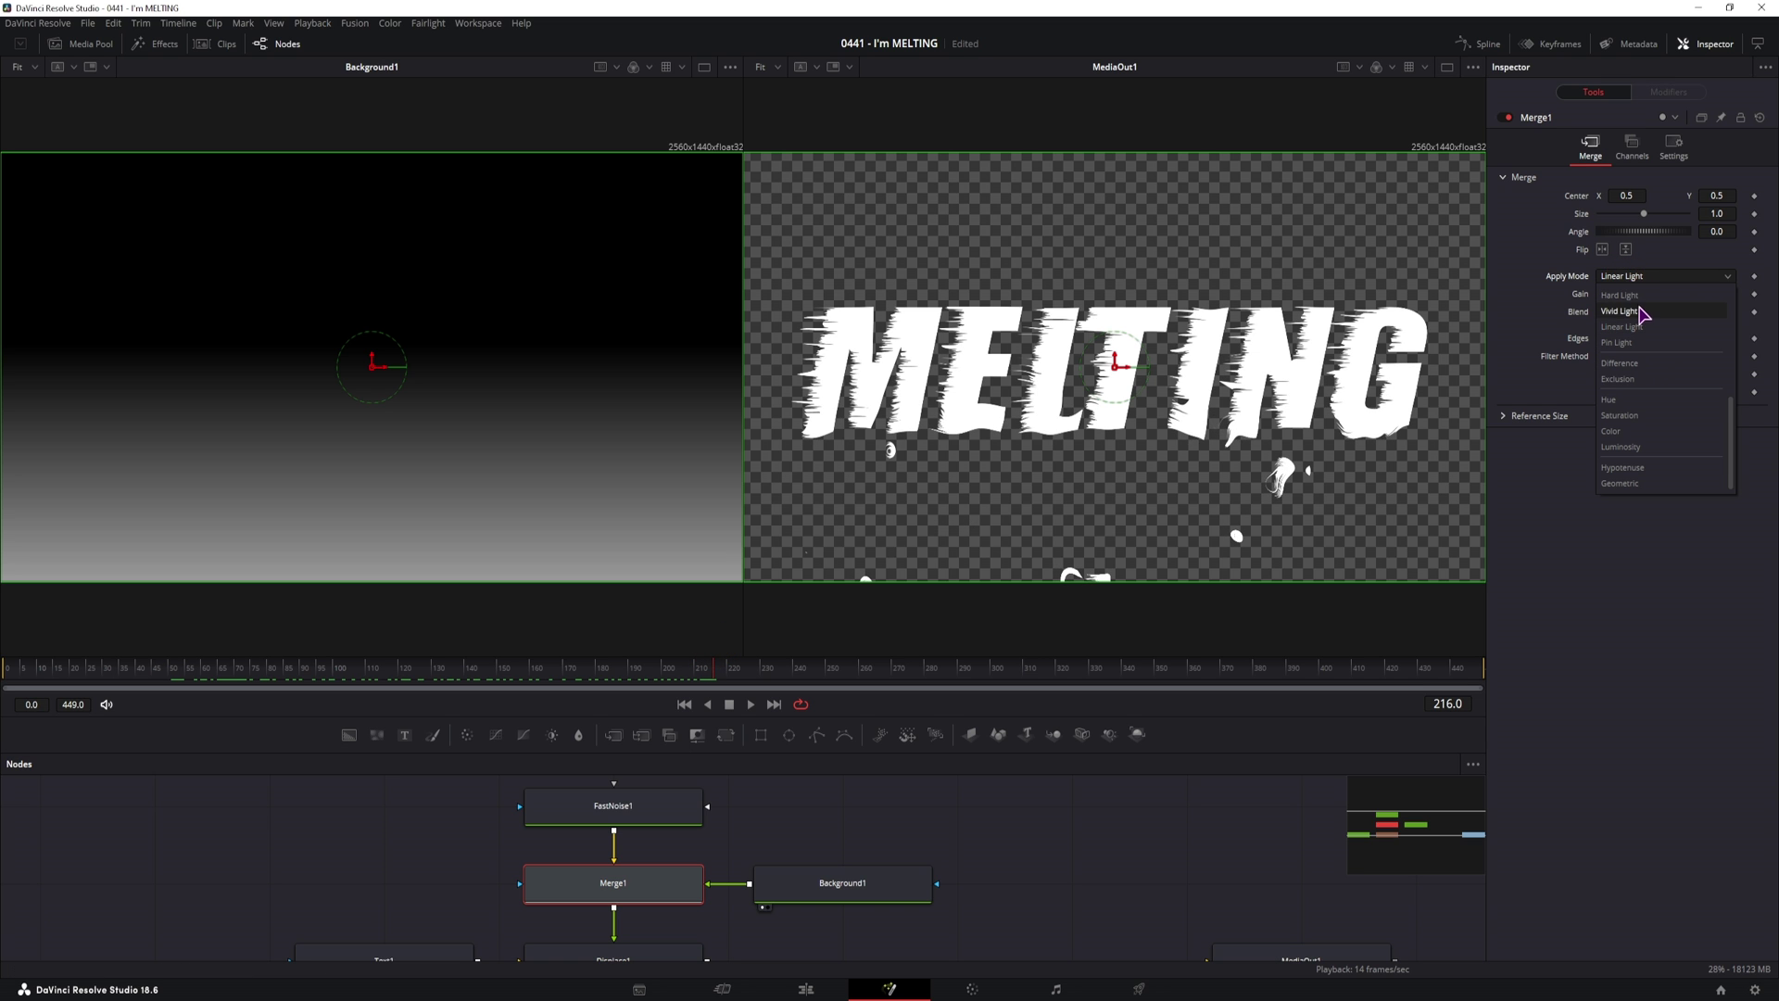
pyautogui.click(1639, 312)
pyautogui.moveTo(233, 659); pyautogui.dragTo(516, 658)
# Step: Test Hard Light, then settle Merge1 on Multiply and preview the melt at frame 140
pyautogui.click(1622, 276)
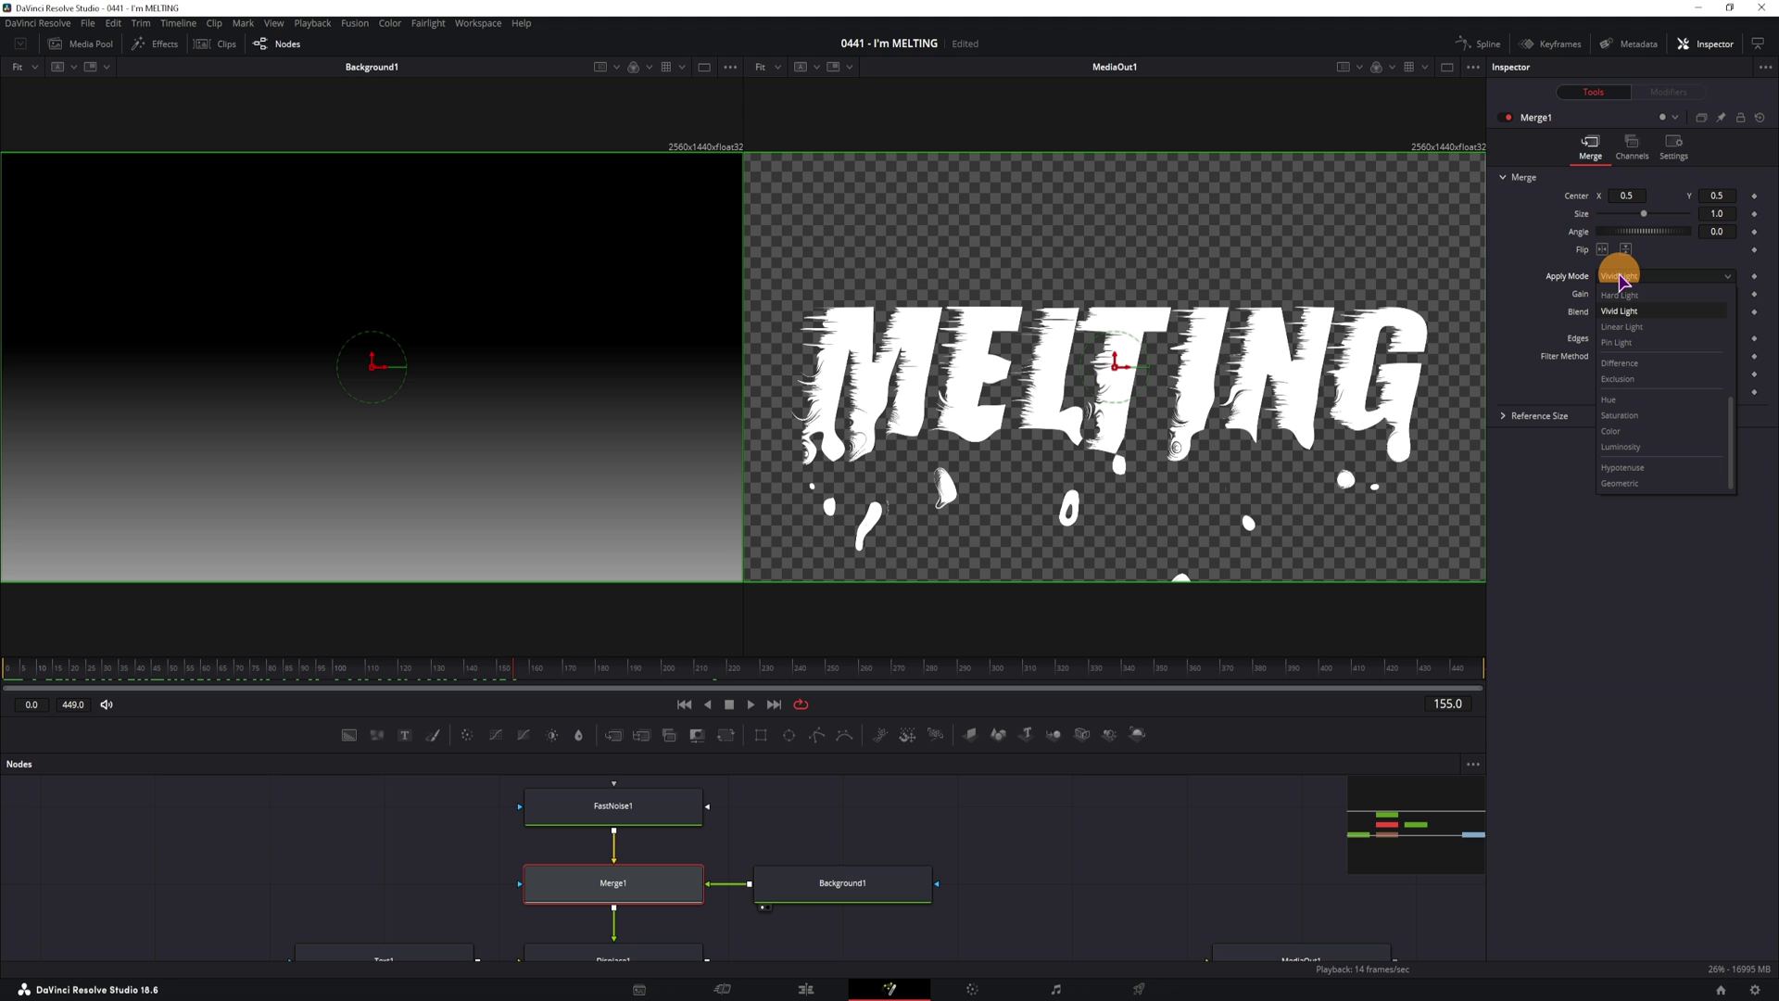
pyautogui.click(1628, 296)
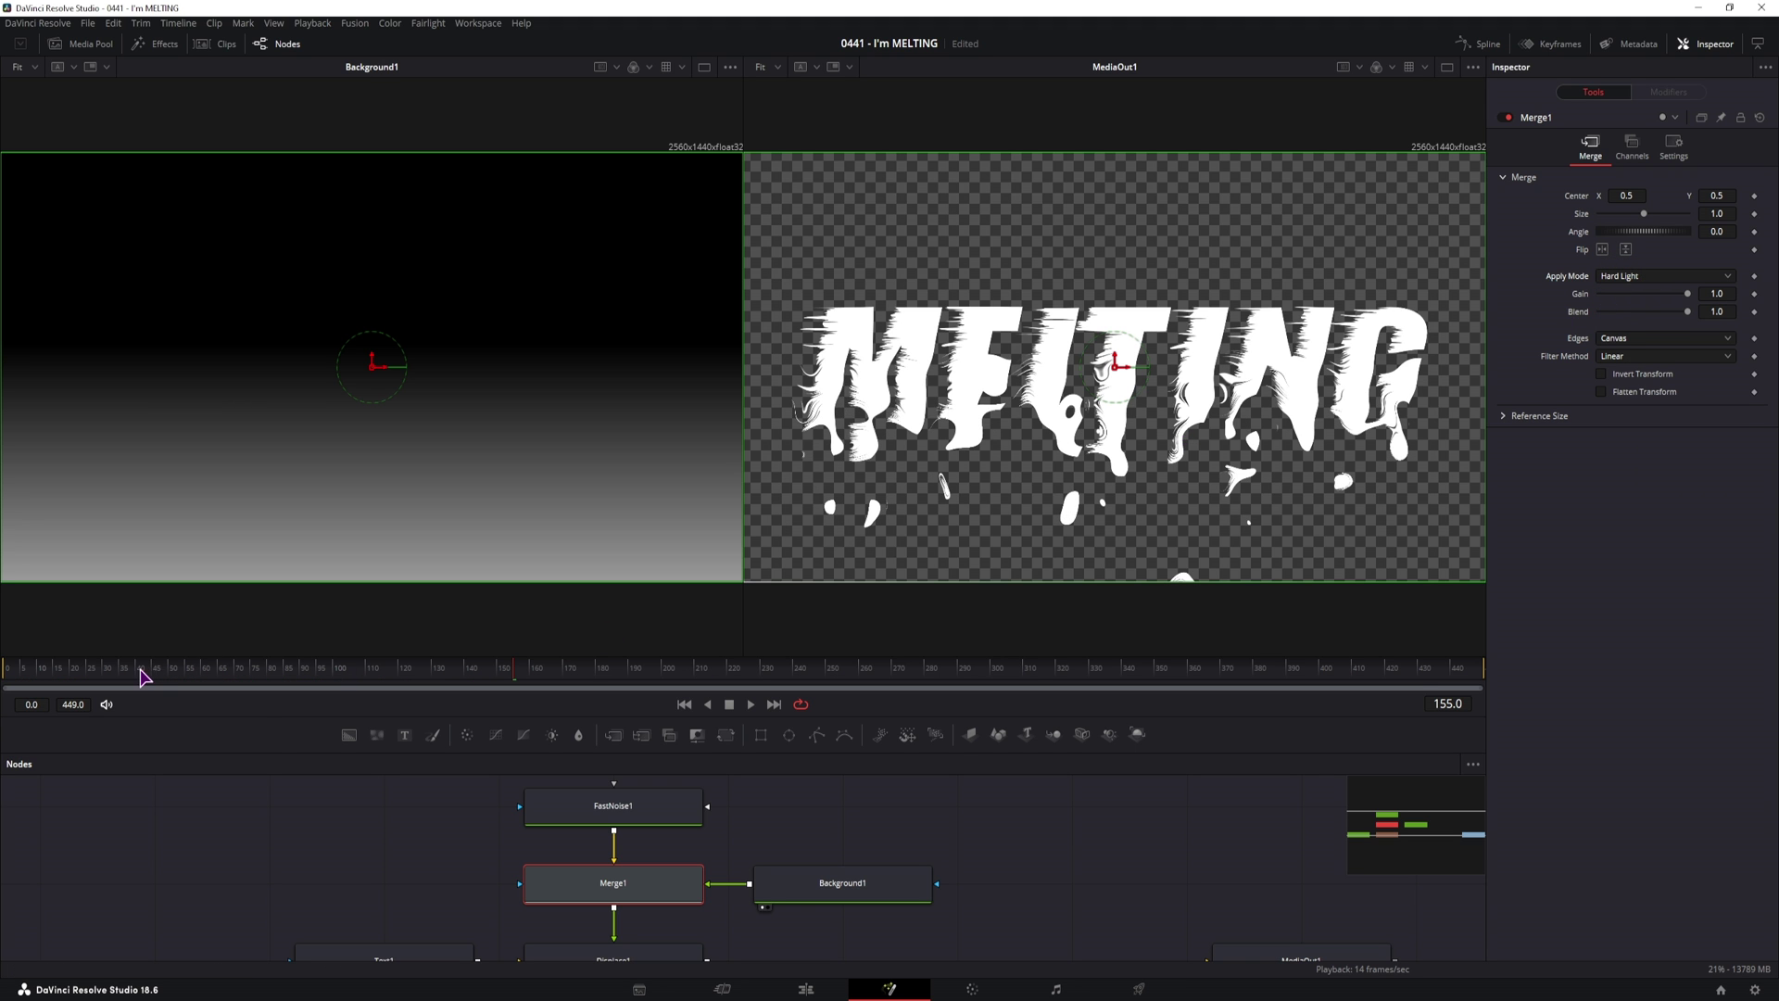
pyautogui.click(25, 683)
pyautogui.moveTo(25, 683); pyautogui.dragTo(724, 660)
pyautogui.click(1659, 276)
pyautogui.click(1652, 361)
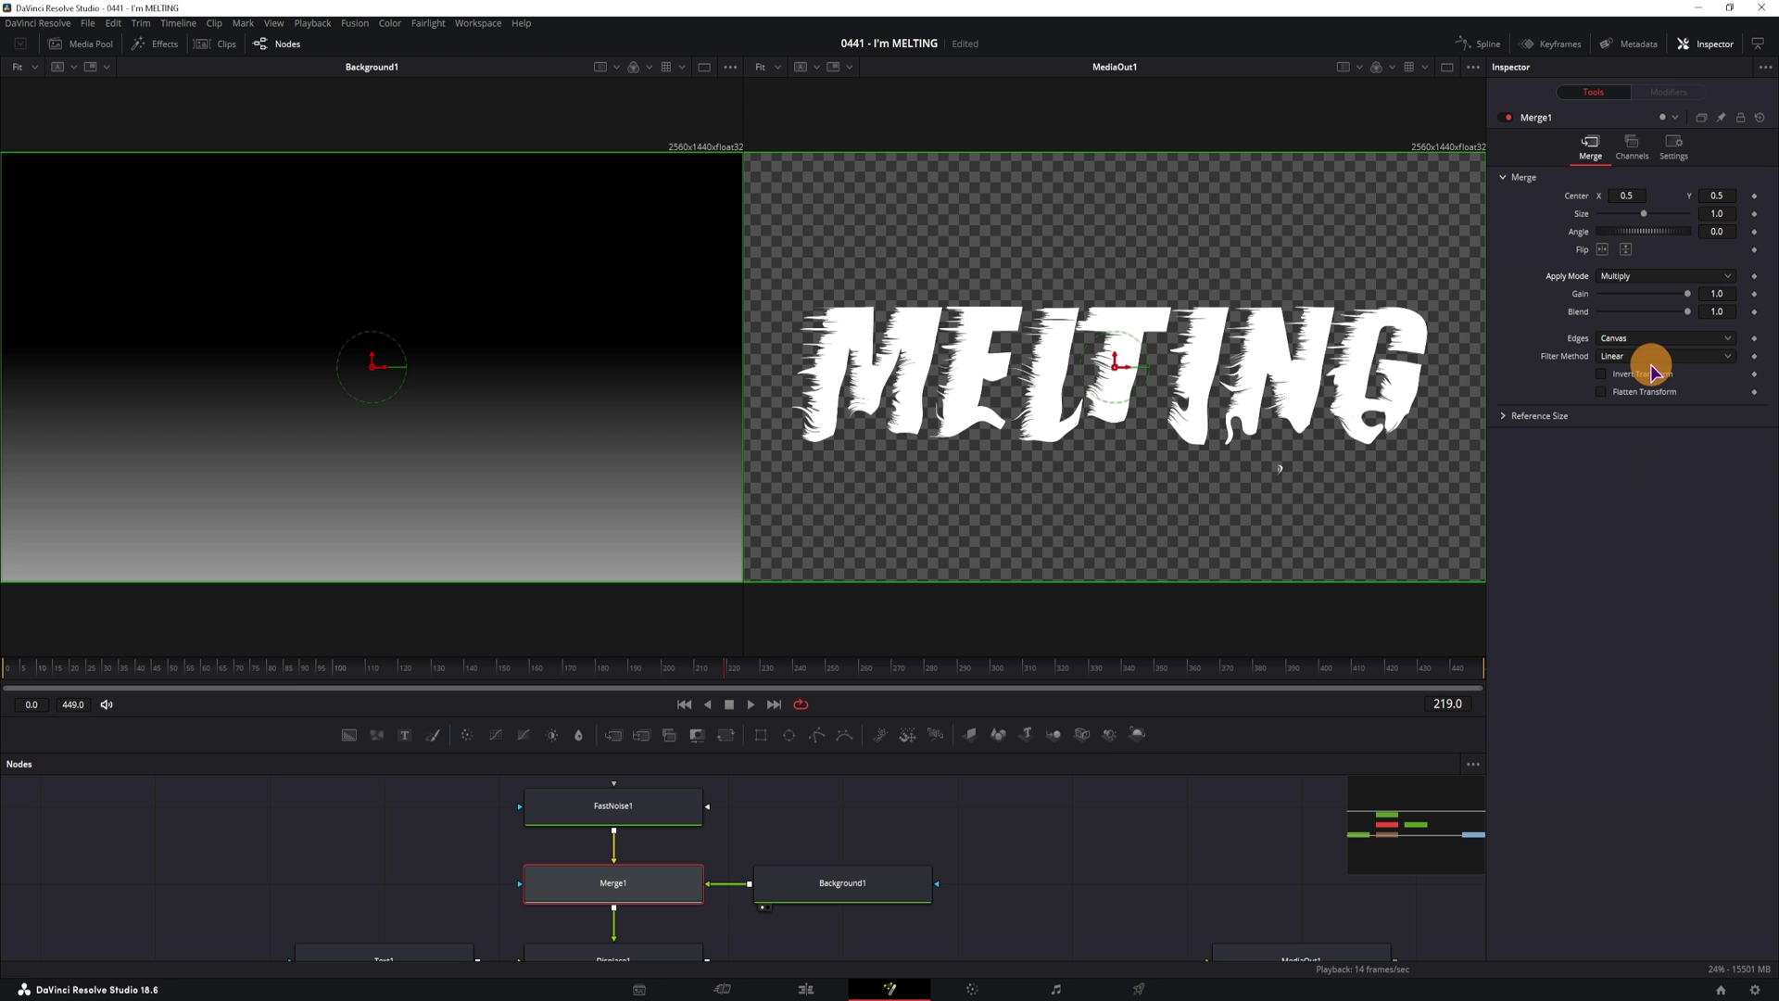
pyautogui.moveTo(51, 676); pyautogui.dragTo(473, 676)
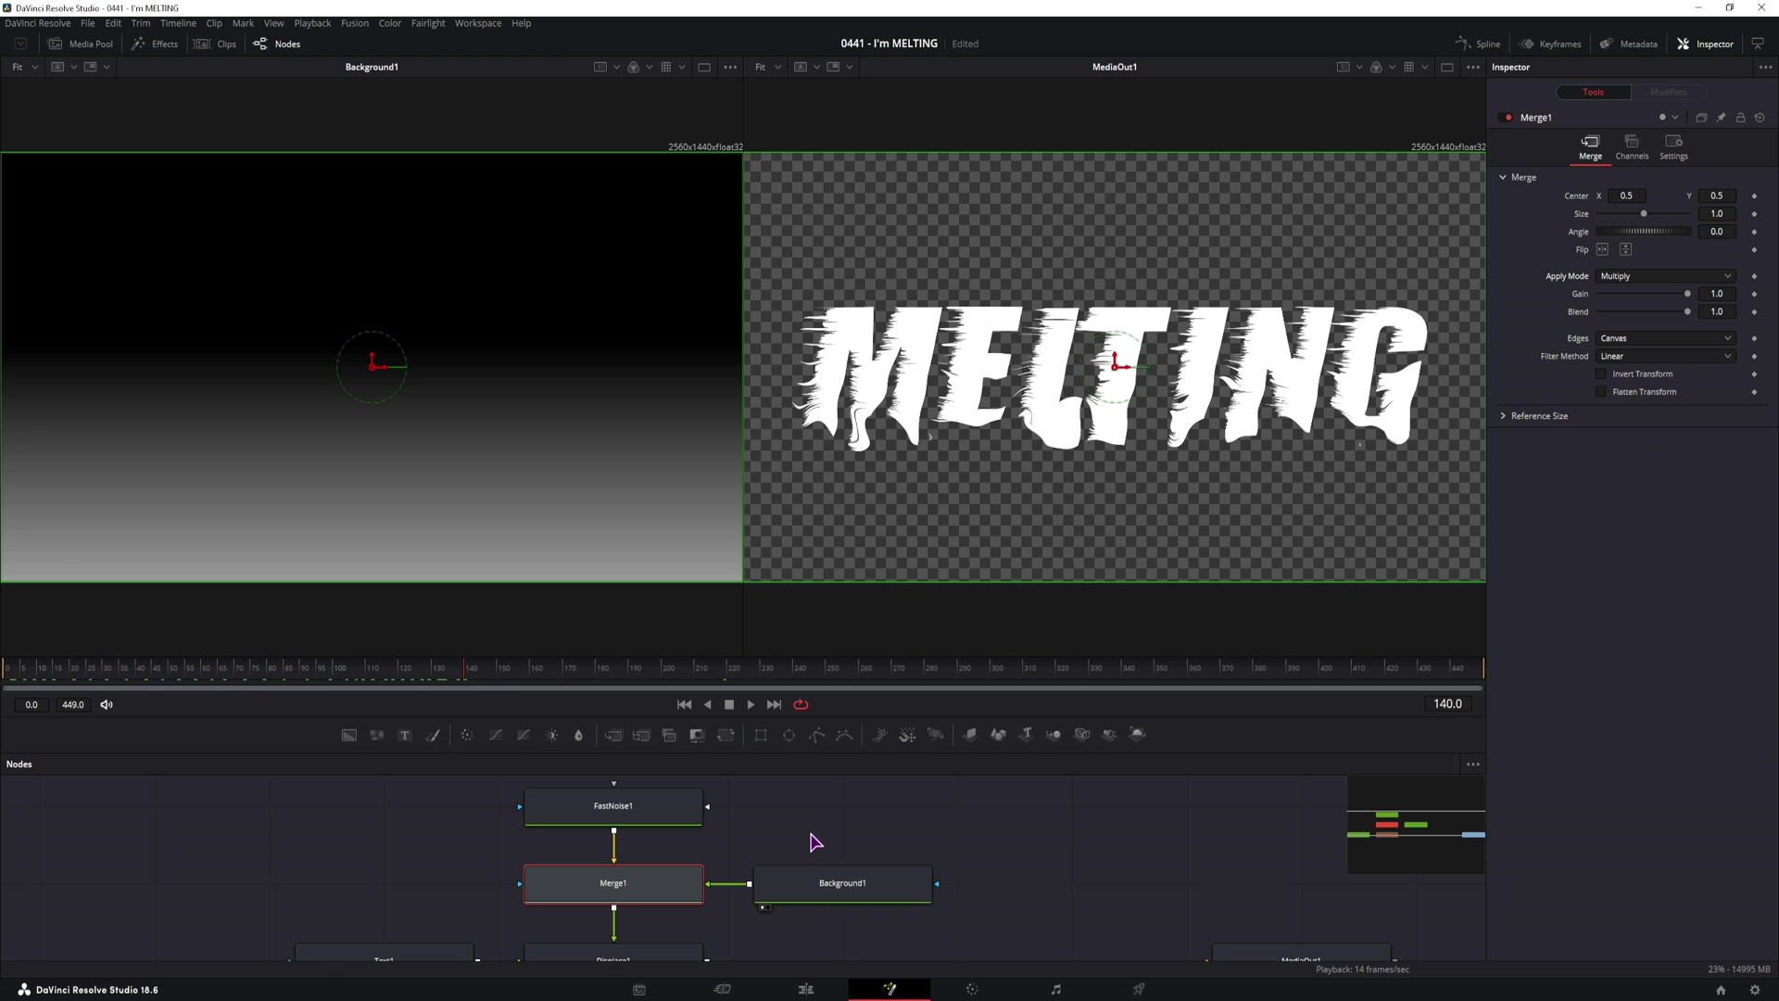
# Step: Lower Displace1's Spread to 1.701 to reshape the drips
pyautogui.scroll(-3, 788, 846)
pyautogui.click(616, 920)
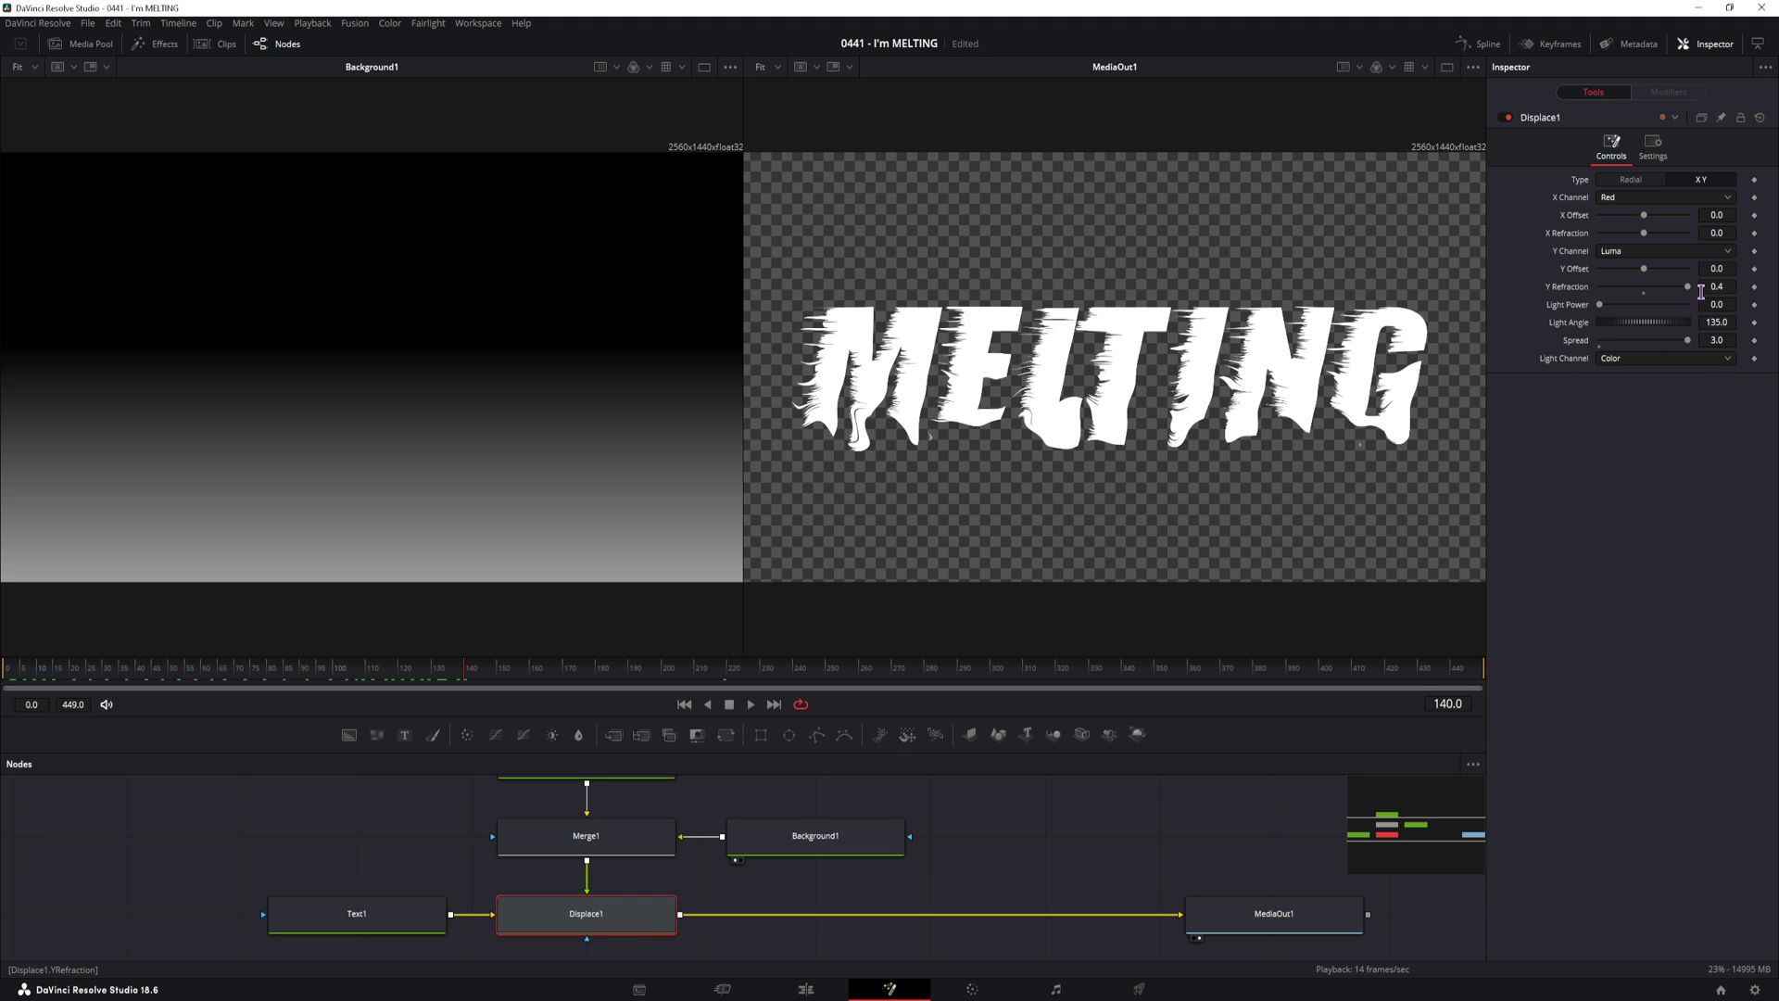
pyautogui.moveTo(1716, 289)
pyautogui.mouseDown()
pyautogui.moveTo(1720, 325)
pyautogui.moveTo(1715, 285)
pyautogui.mouseUp()
pyautogui.moveTo(1689, 345)
pyautogui.mouseDown()
pyautogui.moveTo(1616, 342)
pyautogui.moveTo(1688, 342)
pyautogui.moveTo(1661, 347)
pyautogui.mouseUp()
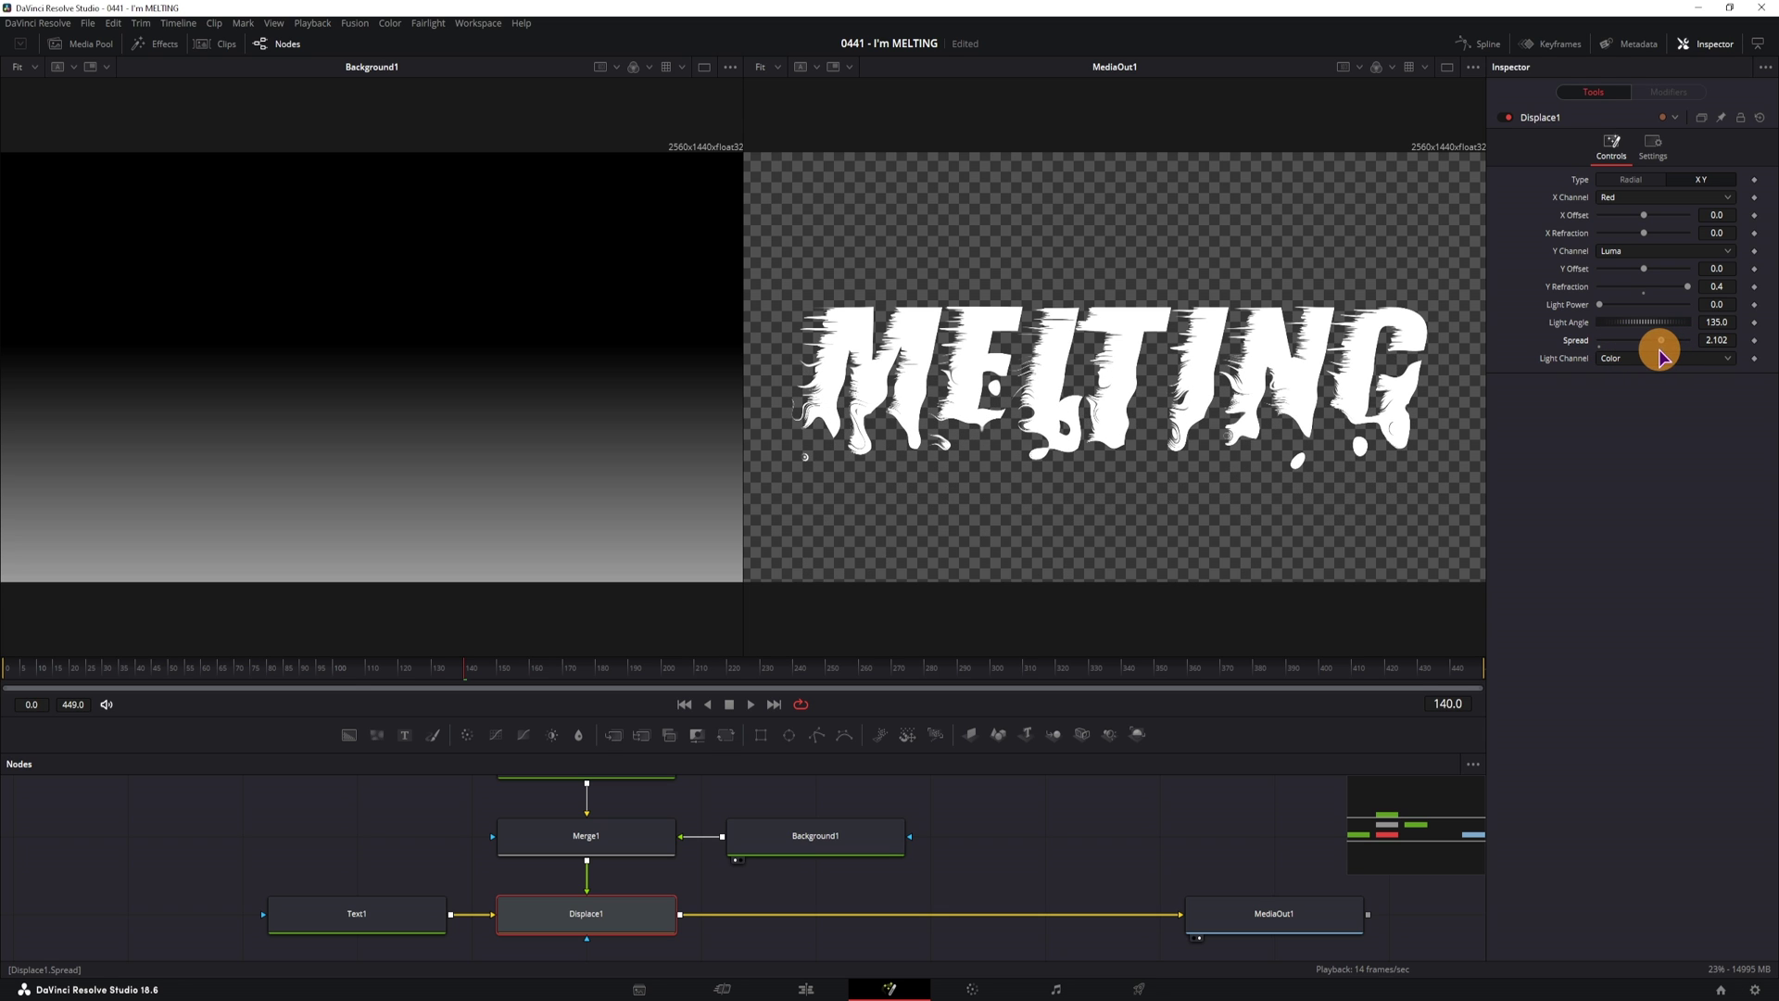
pyautogui.moveTo(151, 665)
pyautogui.mouseDown()
pyautogui.moveTo(109, 674)
pyautogui.moveTo(169, 666)
pyautogui.mouseUp()
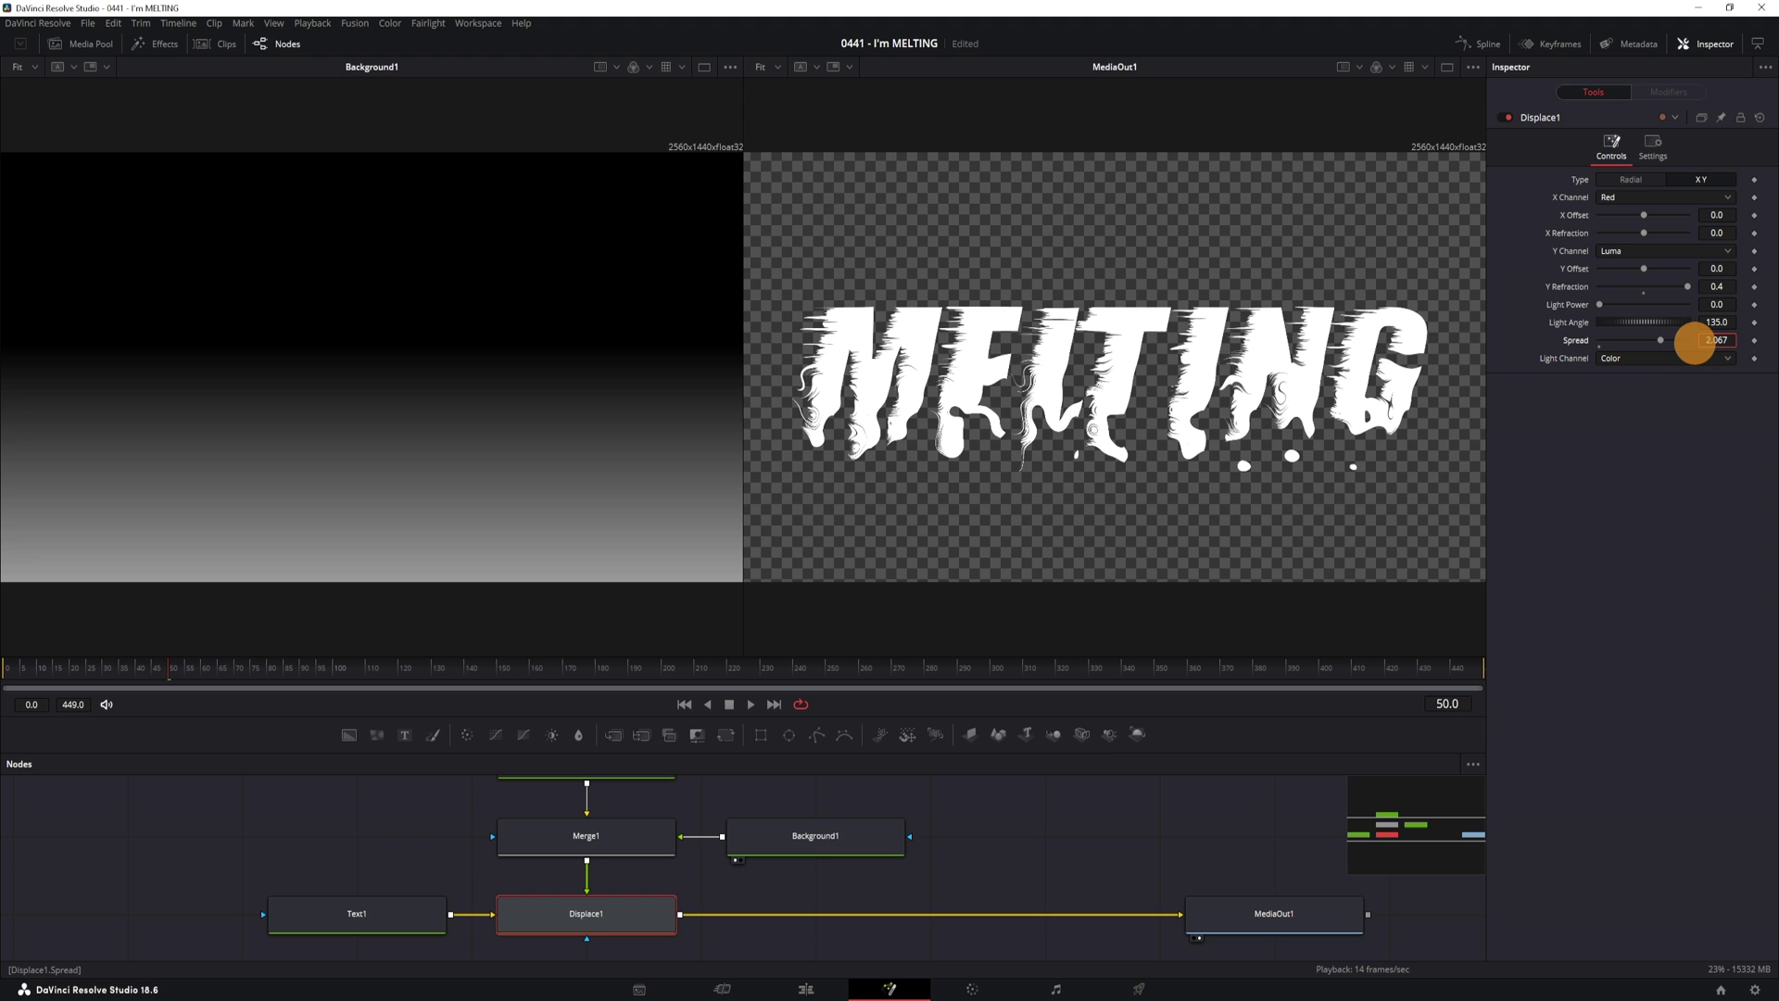
pyautogui.moveTo(1660, 348); pyautogui.dragTo(1650, 345)
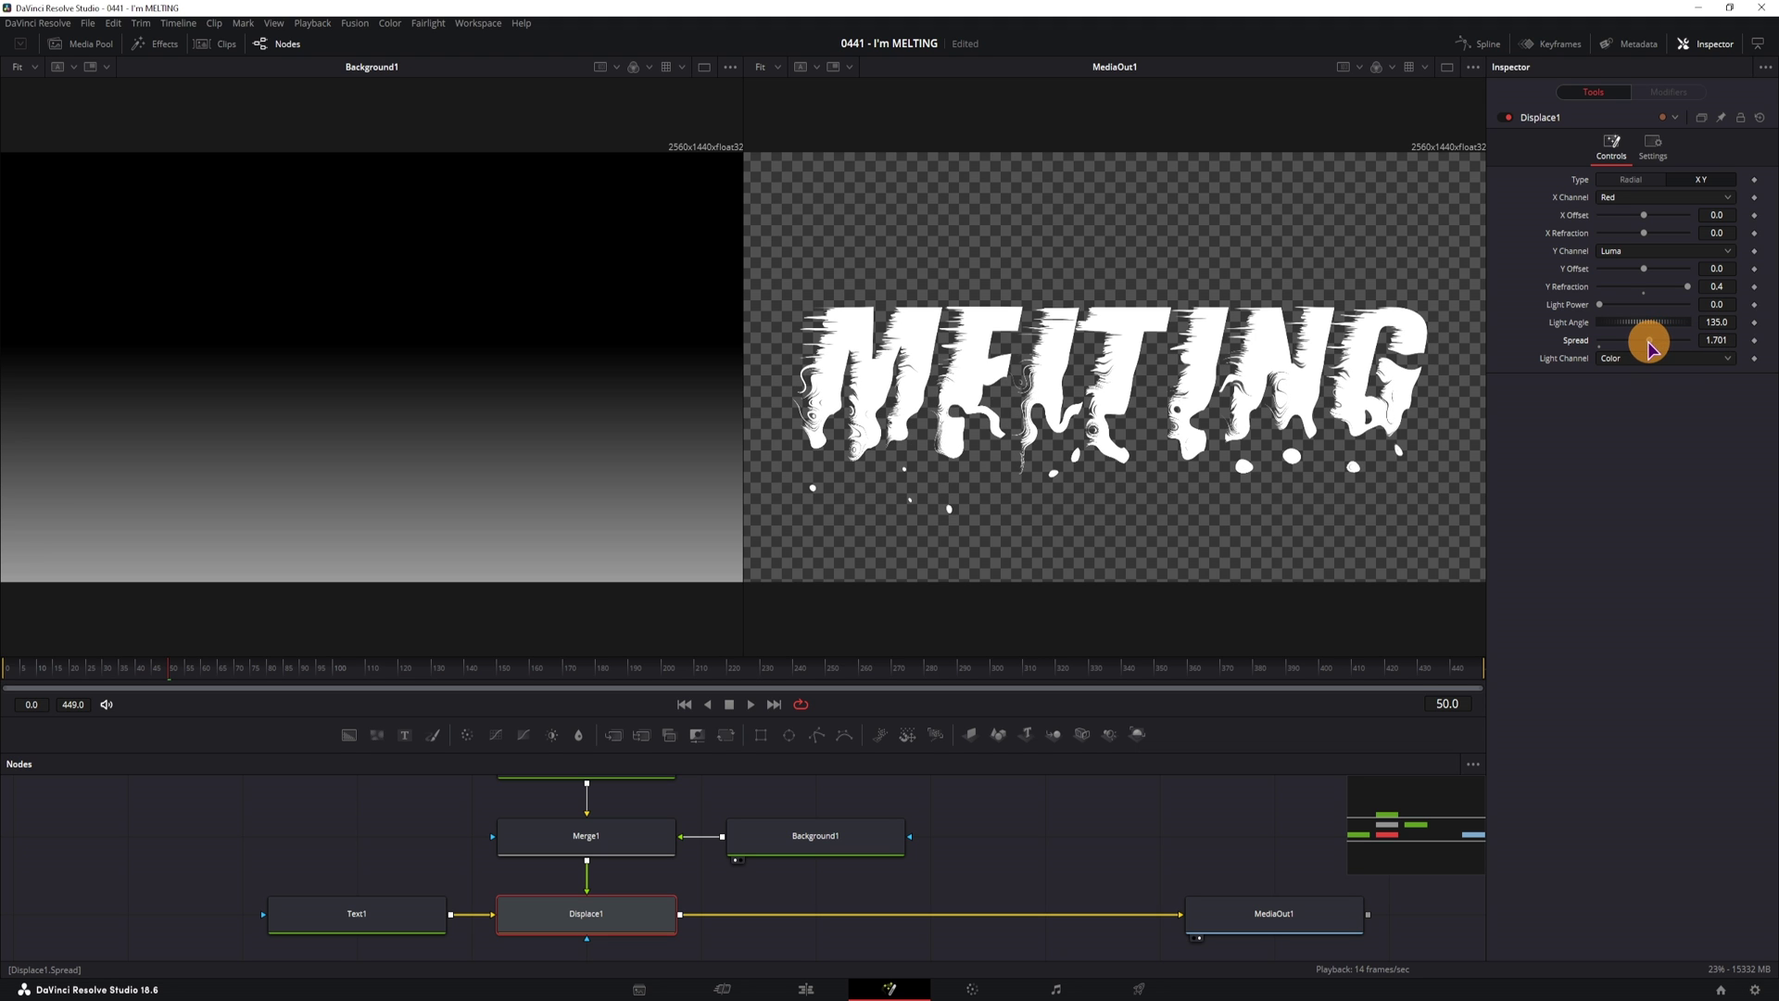
# Step: Scrub the early frames and shift Background1's gradient Offset to 0.424
pyautogui.moveTo(151, 664); pyautogui.dragTo(593, 667)
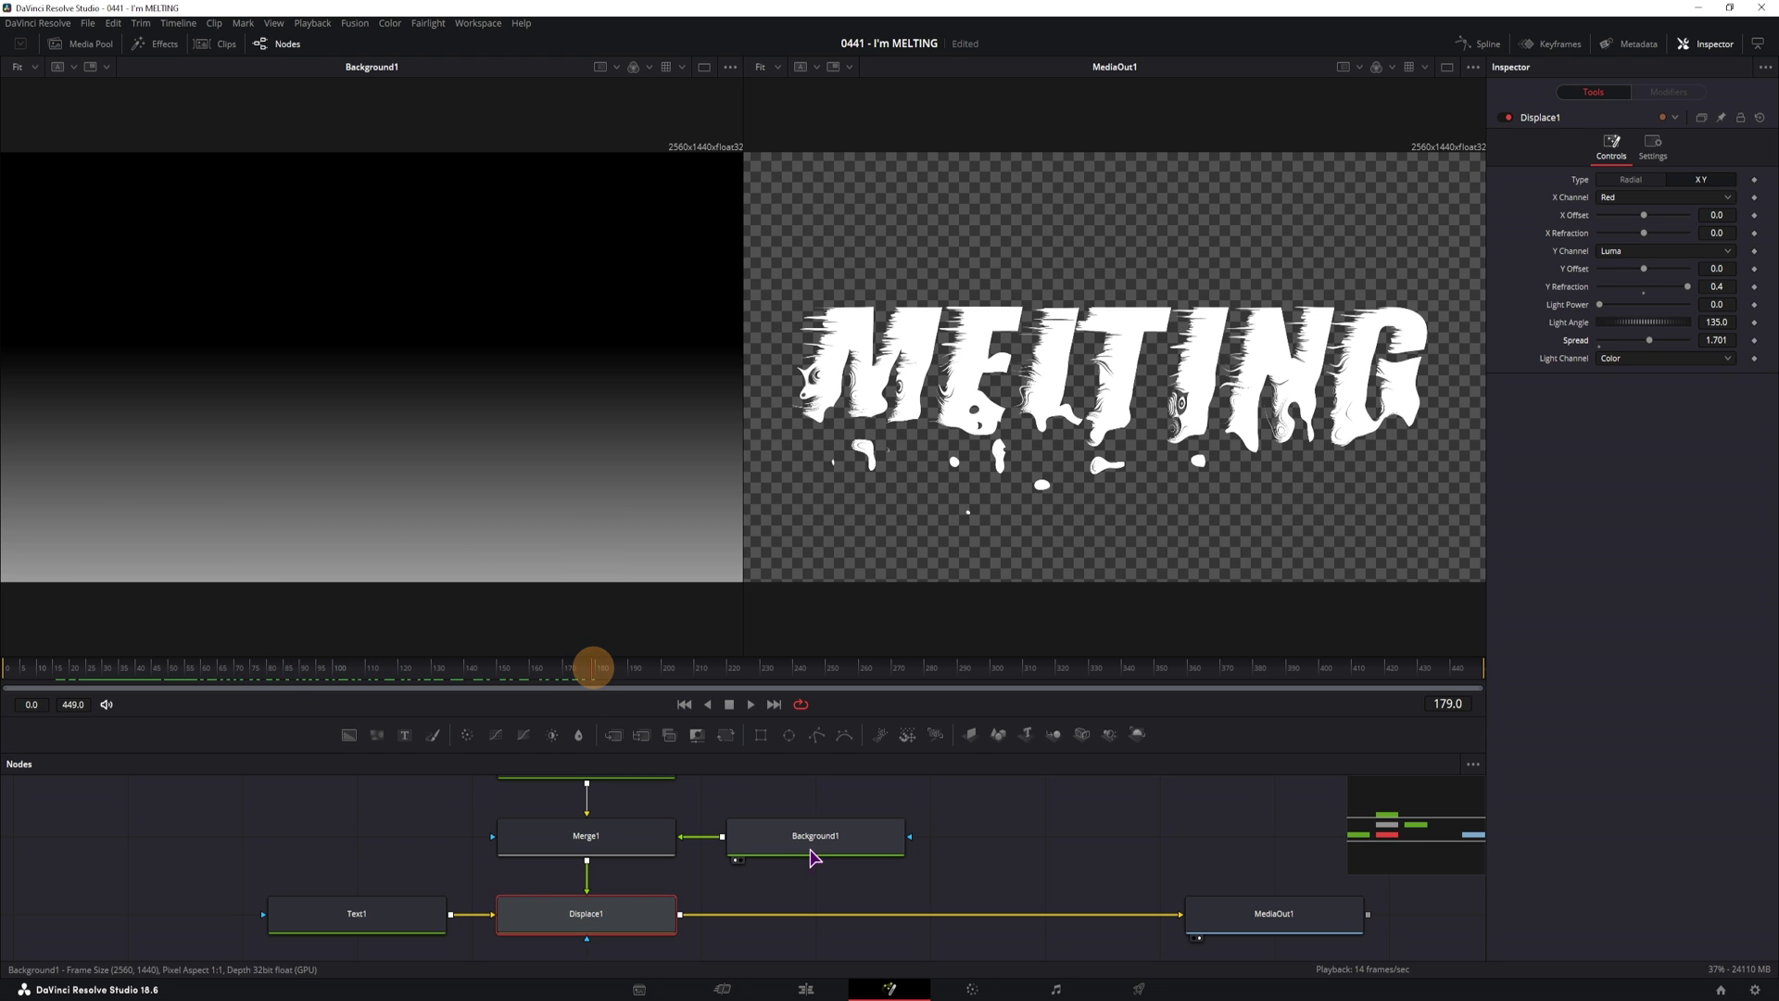
pyautogui.click(828, 850)
pyautogui.moveTo(1727, 469); pyautogui.dragTo(1680, 469)
# Step: Add a Background2 node wired between Text1 and Displace1
pyautogui.press('Home')
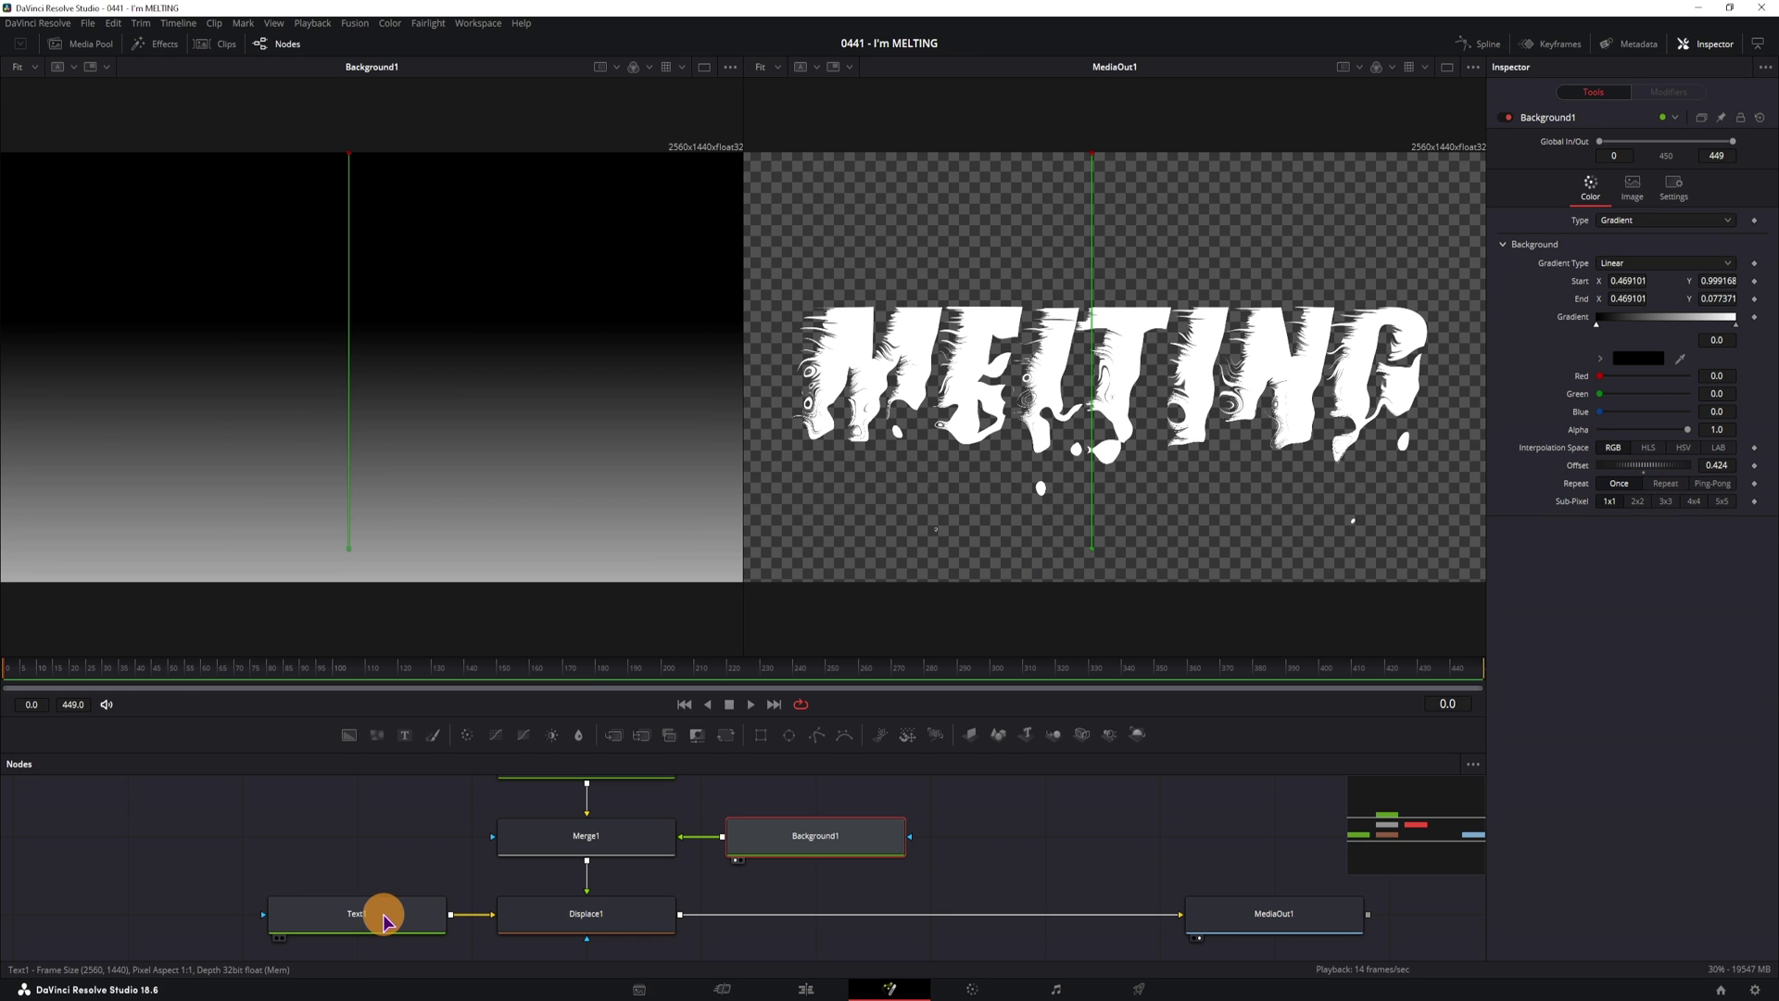
pyautogui.moveTo(385, 920); pyautogui.dragTo(183, 929)
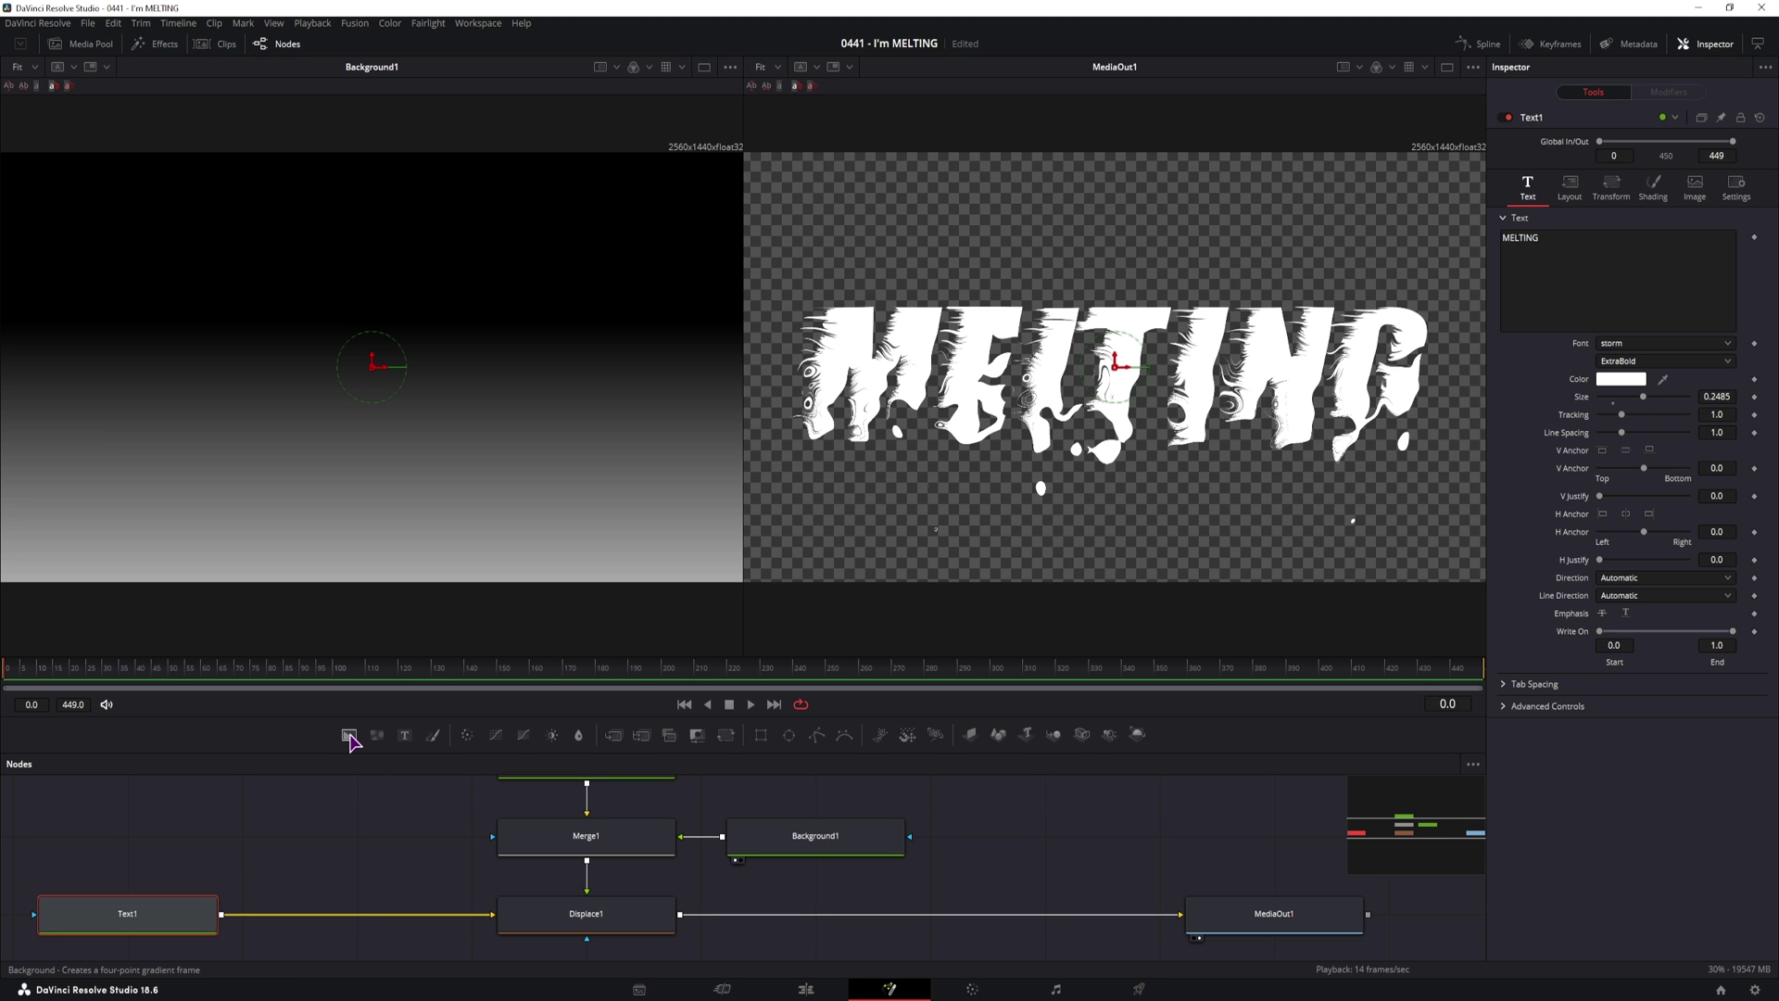
pyautogui.moveTo(350, 742); pyautogui.dragTo(346, 854)
pyautogui.moveTo(221, 915); pyautogui.dragTo(262, 843)
pyautogui.moveTo(451, 837); pyautogui.dragTo(494, 920)
pyautogui.moveTo(365, 846); pyautogui.dragTo(342, 923)
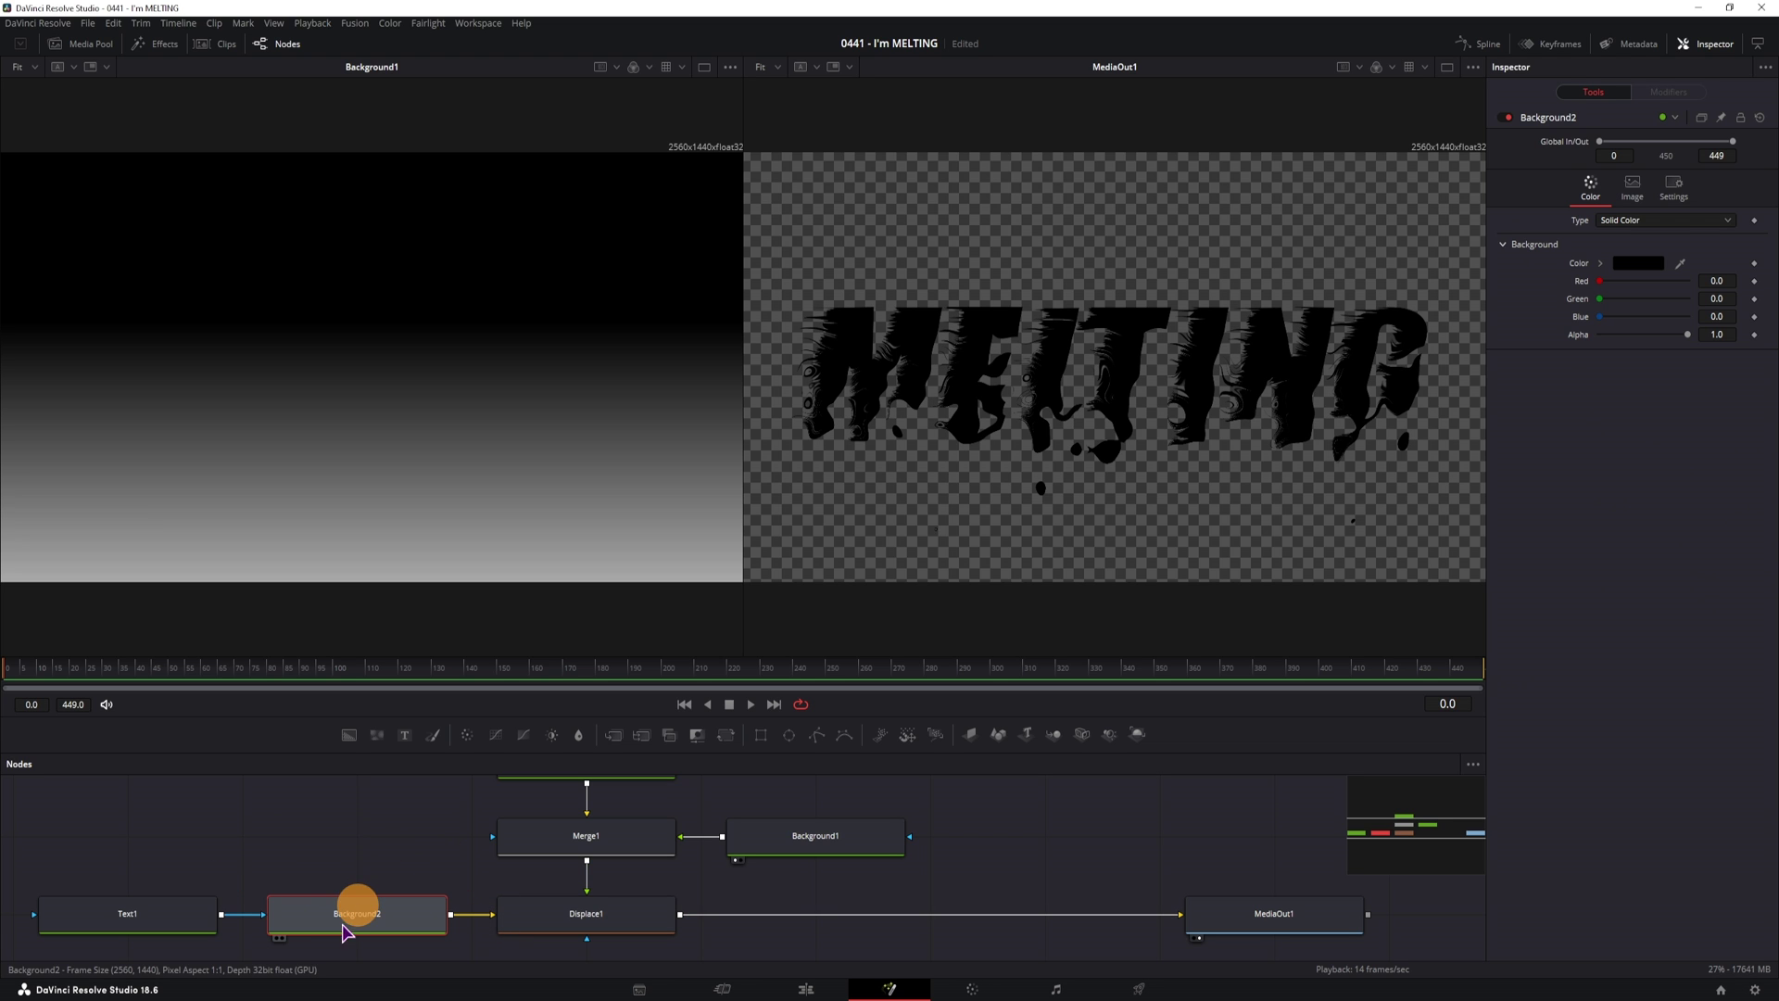
# Step: Make Background2 a Gradient running vertically downward from the upper middle
pyautogui.click(1663, 220)
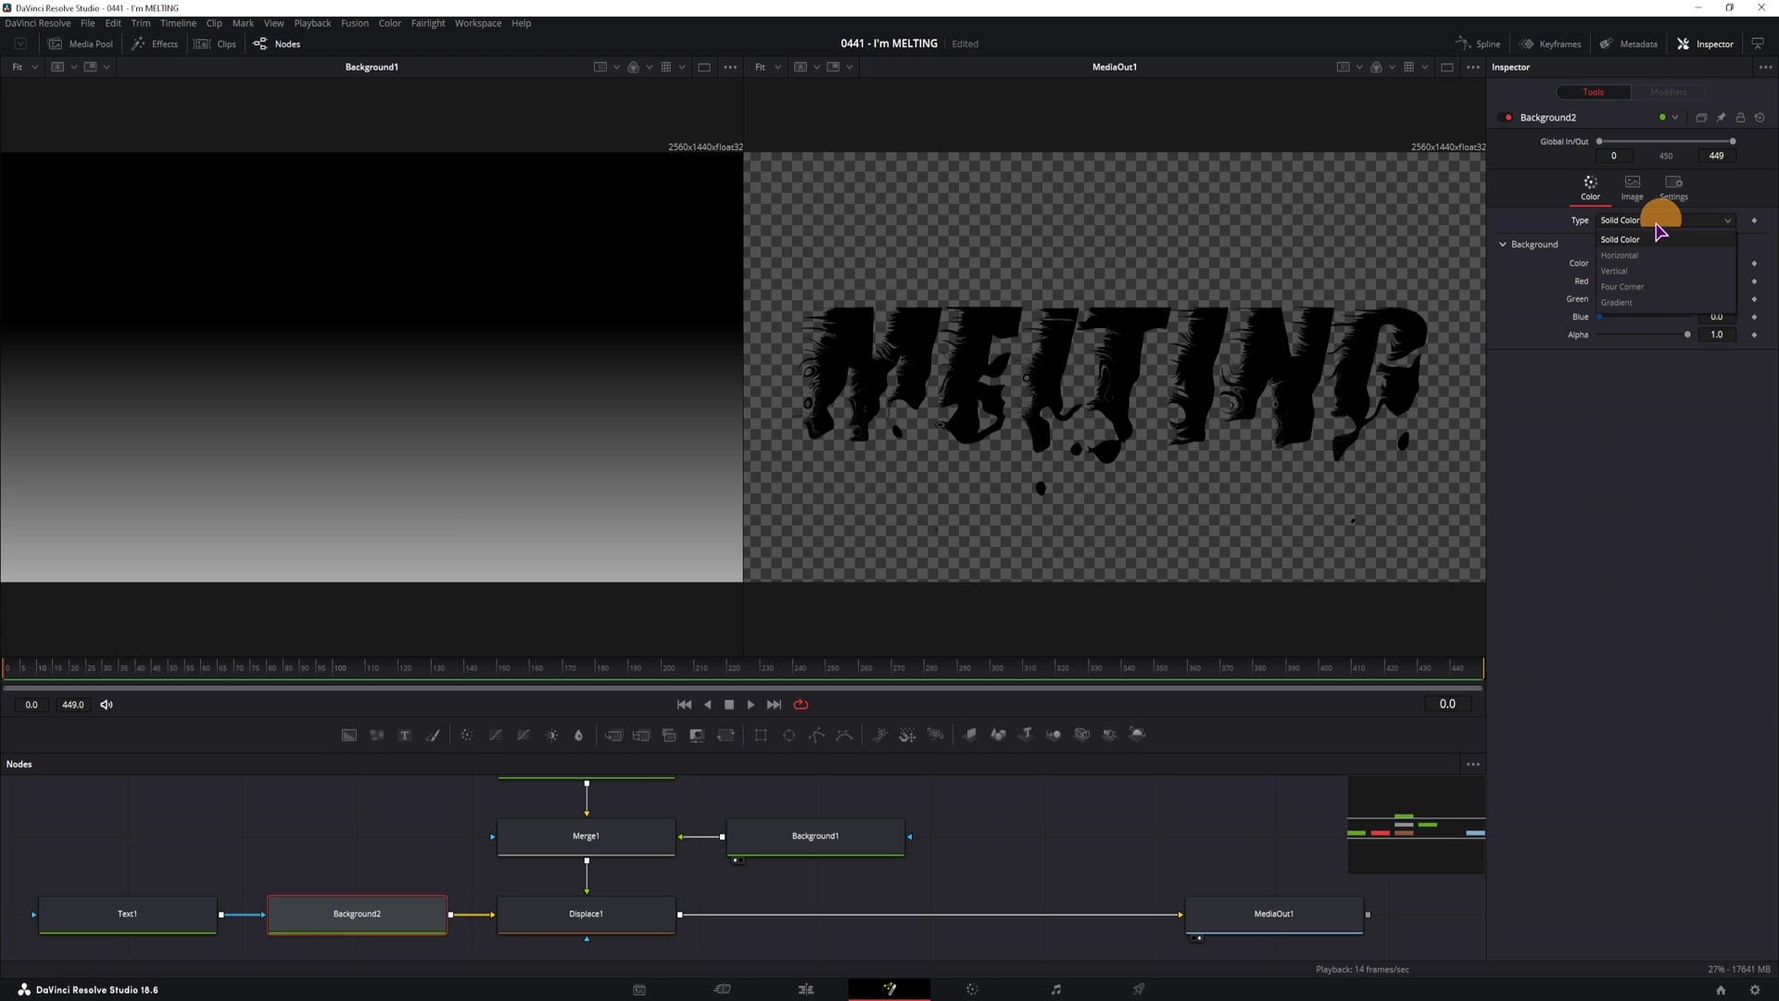
pyautogui.click(1635, 308)
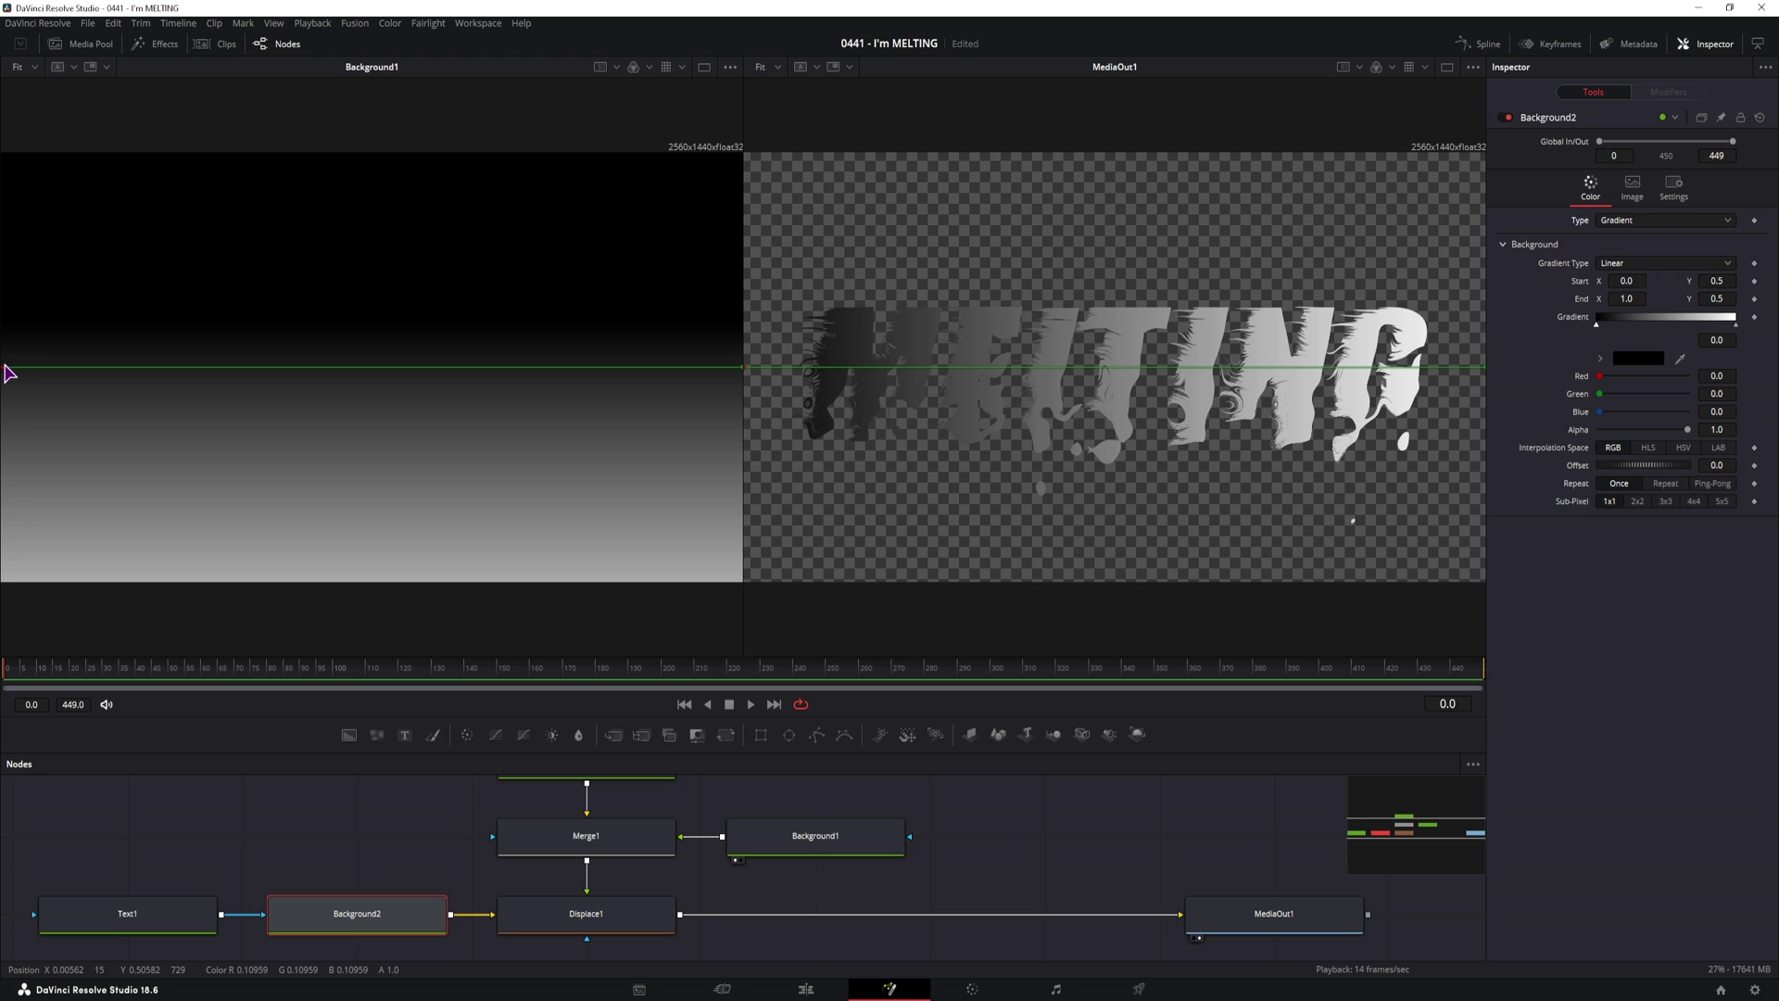
pyautogui.moveTo(12, 370); pyautogui.dragTo(339, 269)
pyautogui.moveTo(742, 370); pyautogui.dragTo(615, 422)
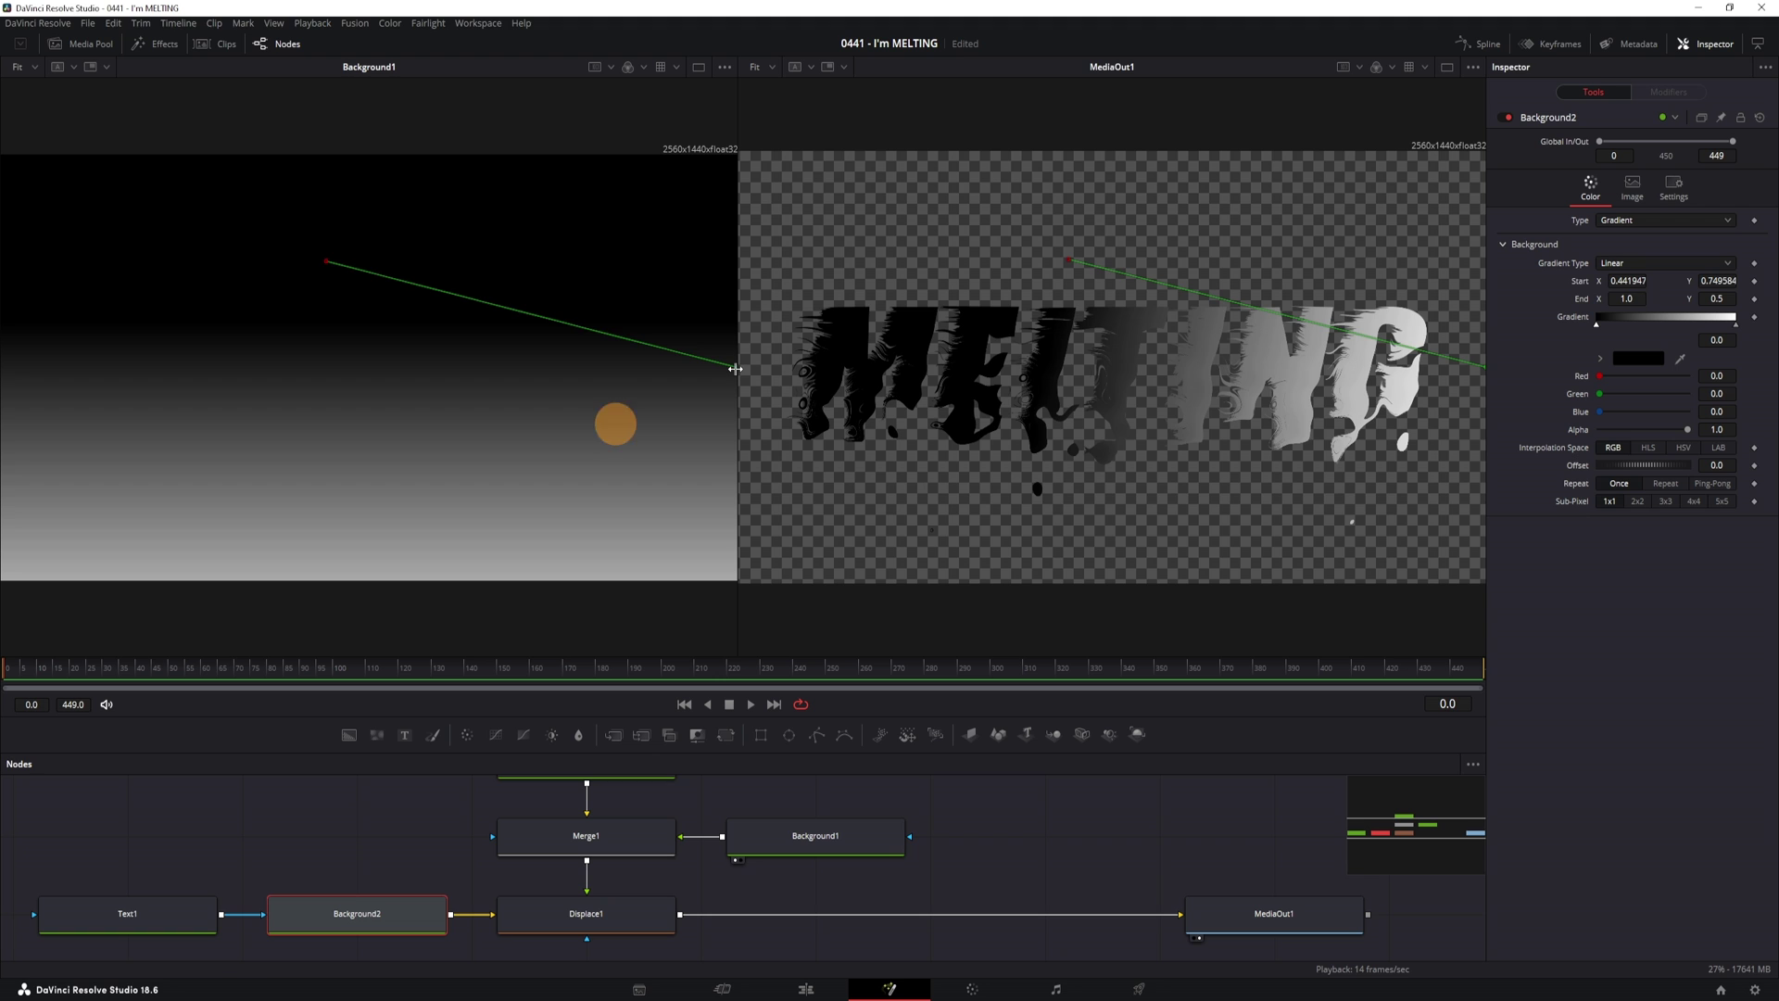
pyautogui.moveTo(735, 369); pyautogui.dragTo(324, 481)
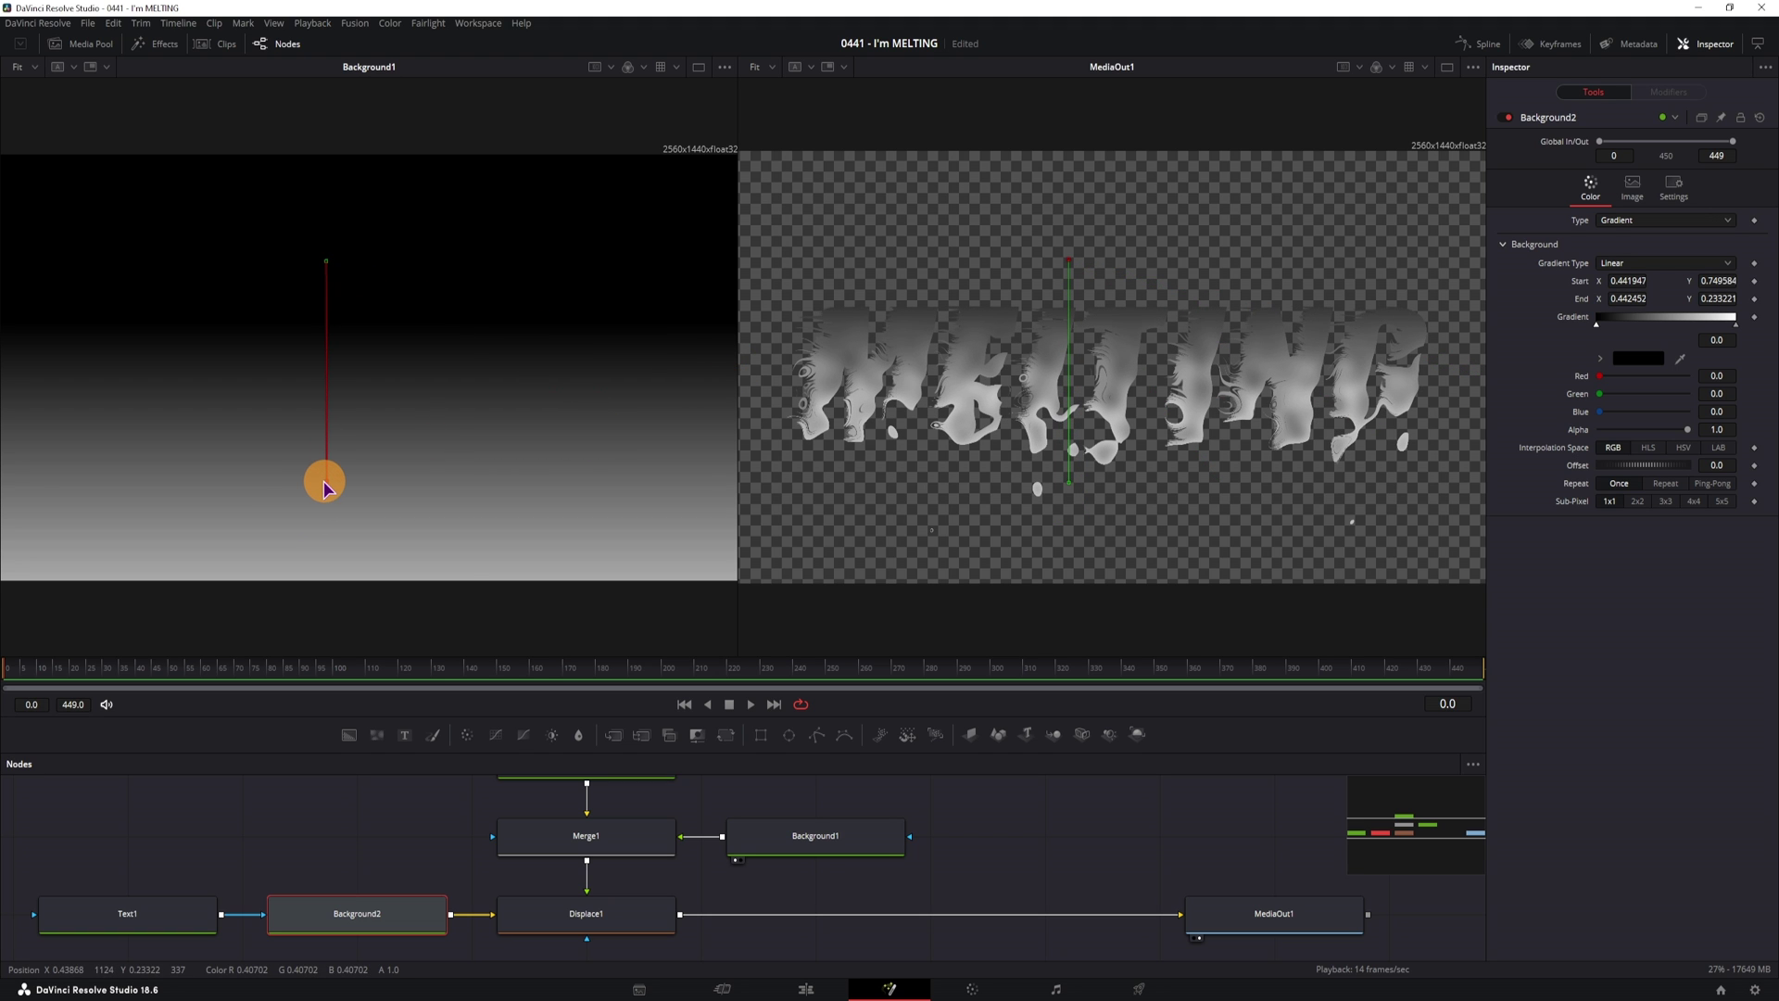
# Step: Set the gradient's start stop to white and its end stop to cyan
pyautogui.click(1595, 326)
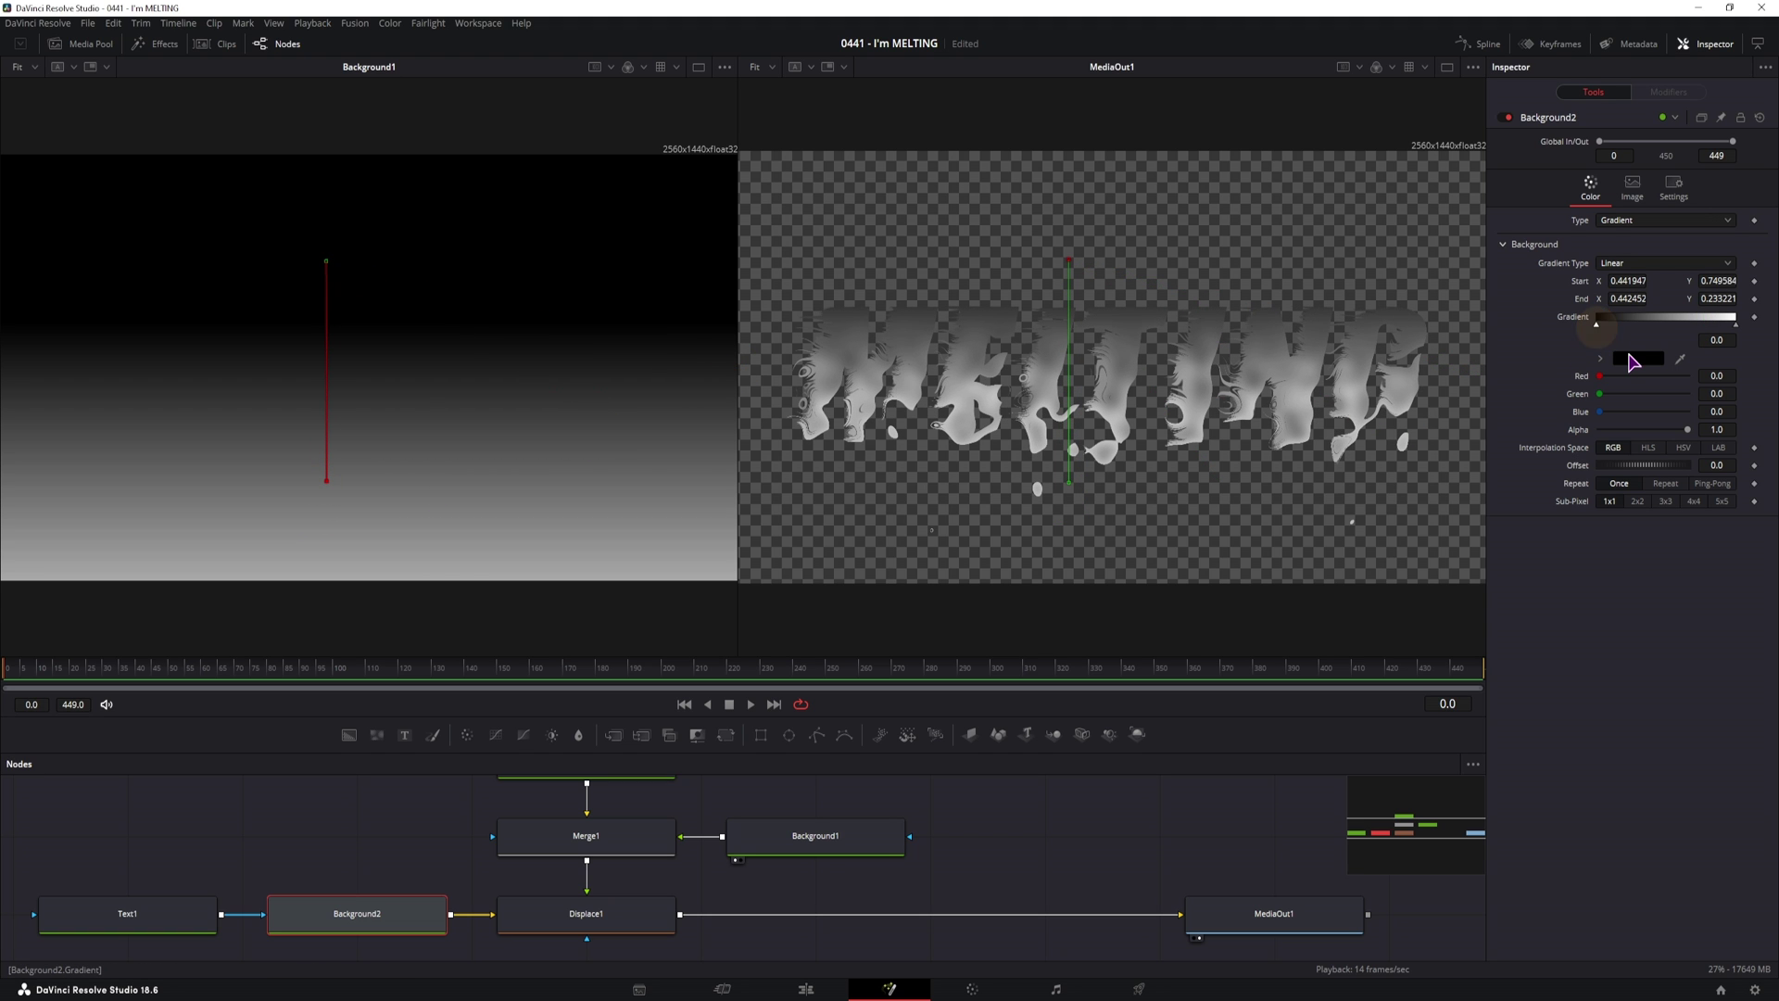
pyautogui.moveTo(1601, 376); pyautogui.dragTo(1766, 375)
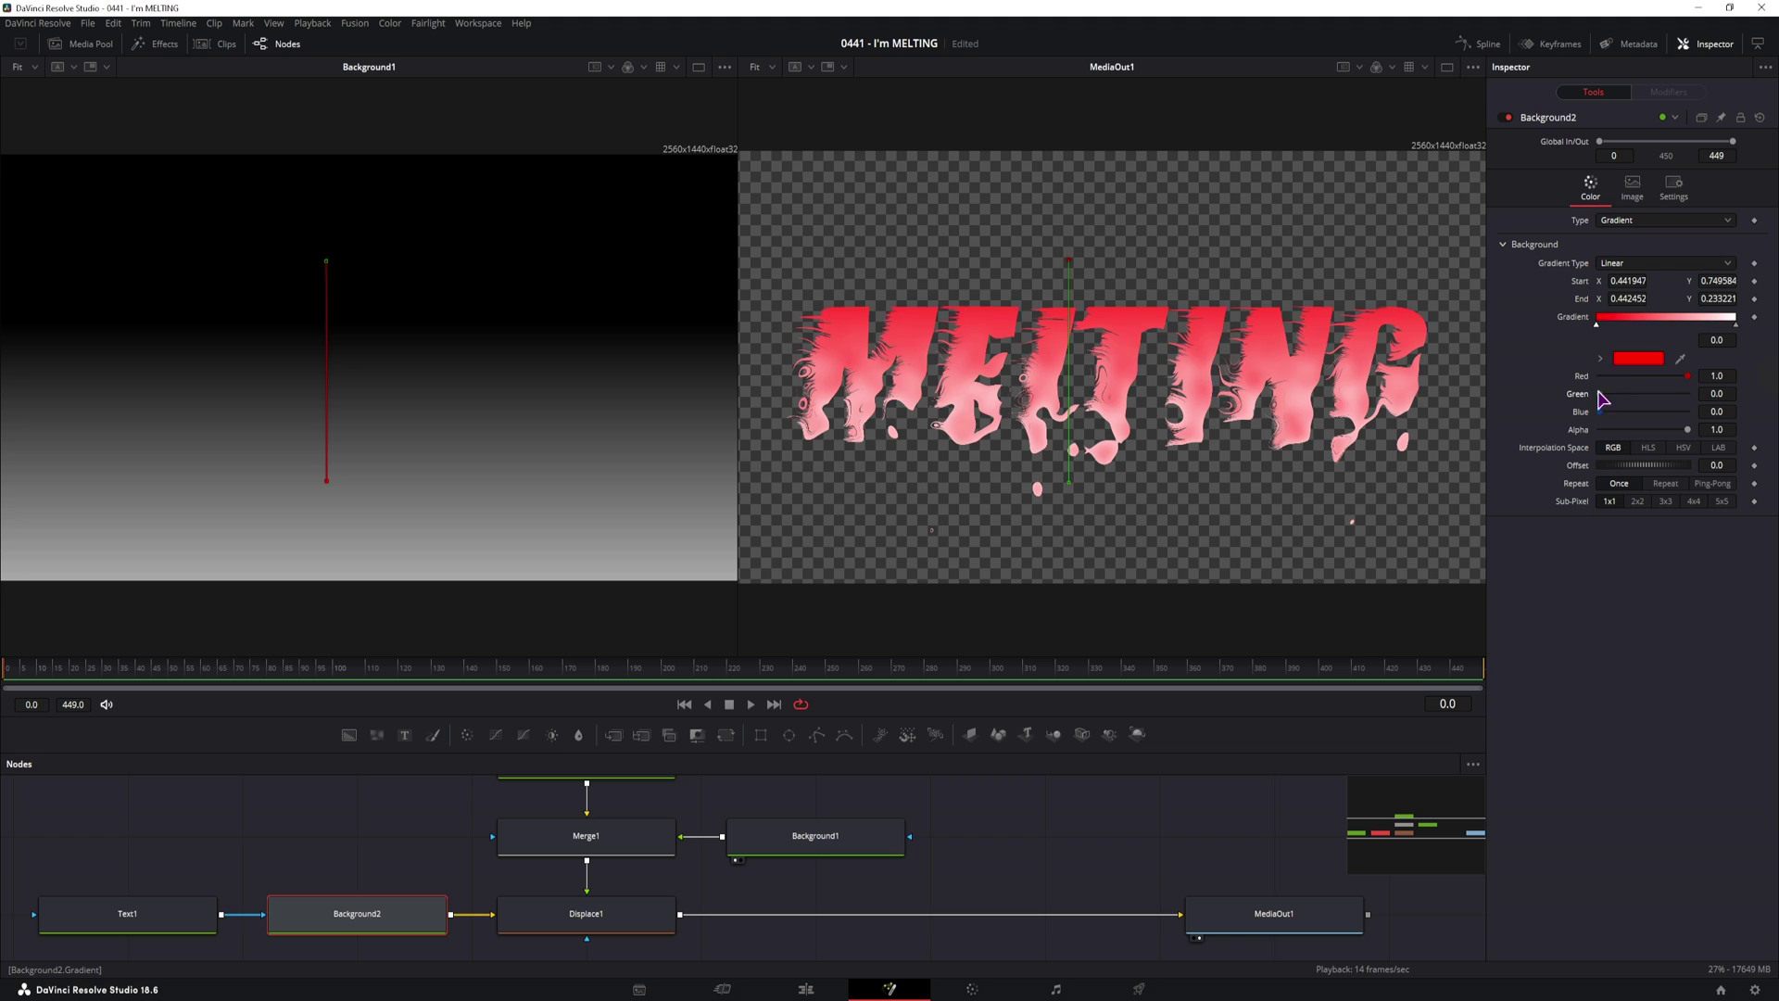
pyautogui.moveTo(1603, 393); pyautogui.dragTo(1766, 394)
pyautogui.moveTo(1603, 411); pyautogui.dragTo(1766, 411)
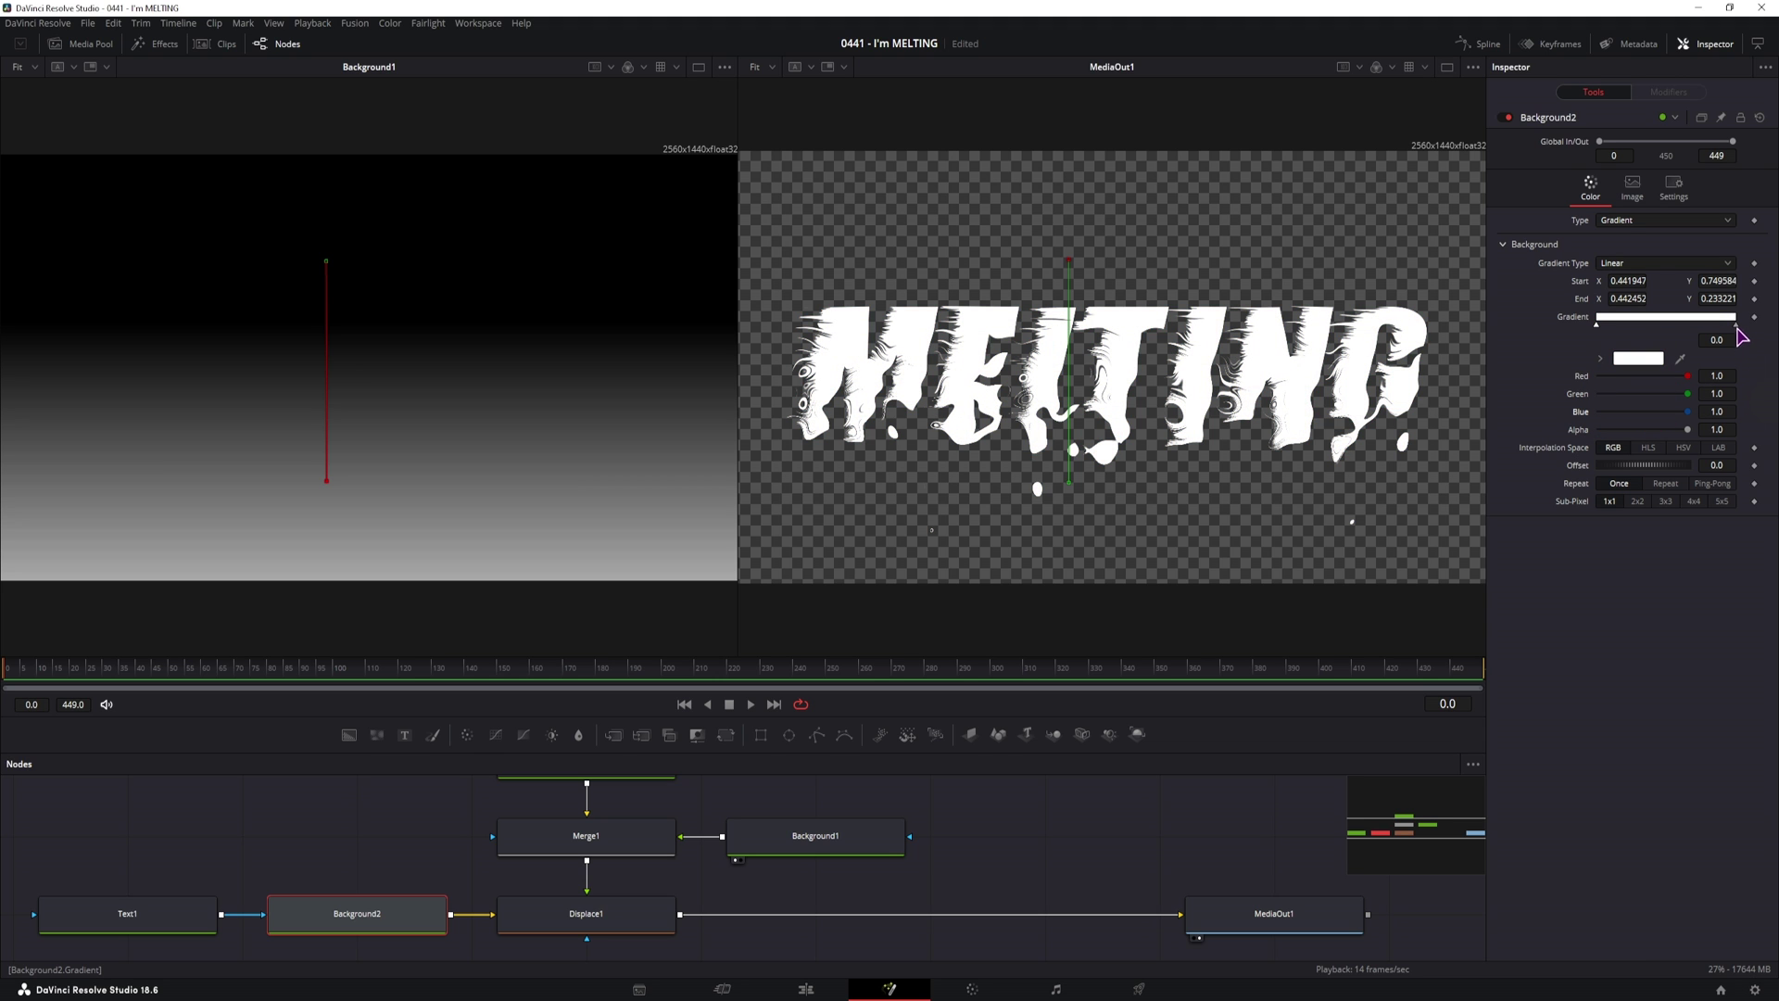
pyautogui.click(1736, 326)
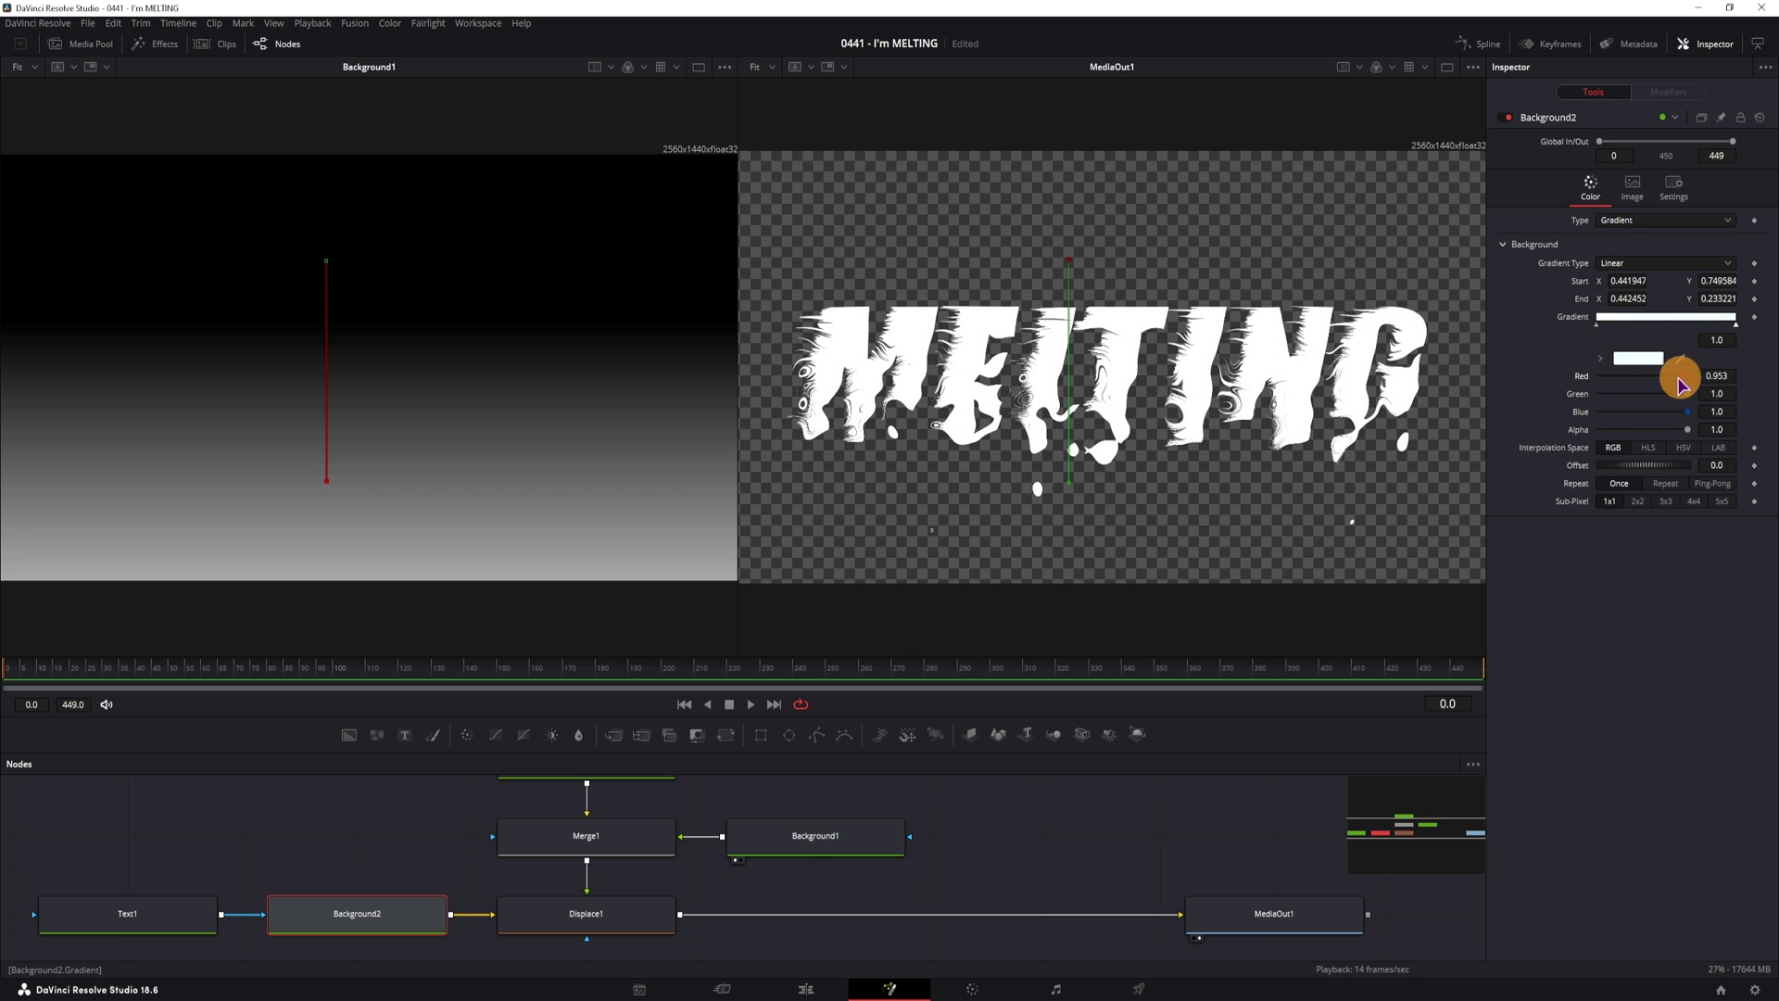
pyautogui.moveTo(1679, 379)
pyautogui.mouseDown()
pyautogui.moveTo(1618, 376)
pyautogui.moveTo(1681, 400)
pyautogui.mouseUp()
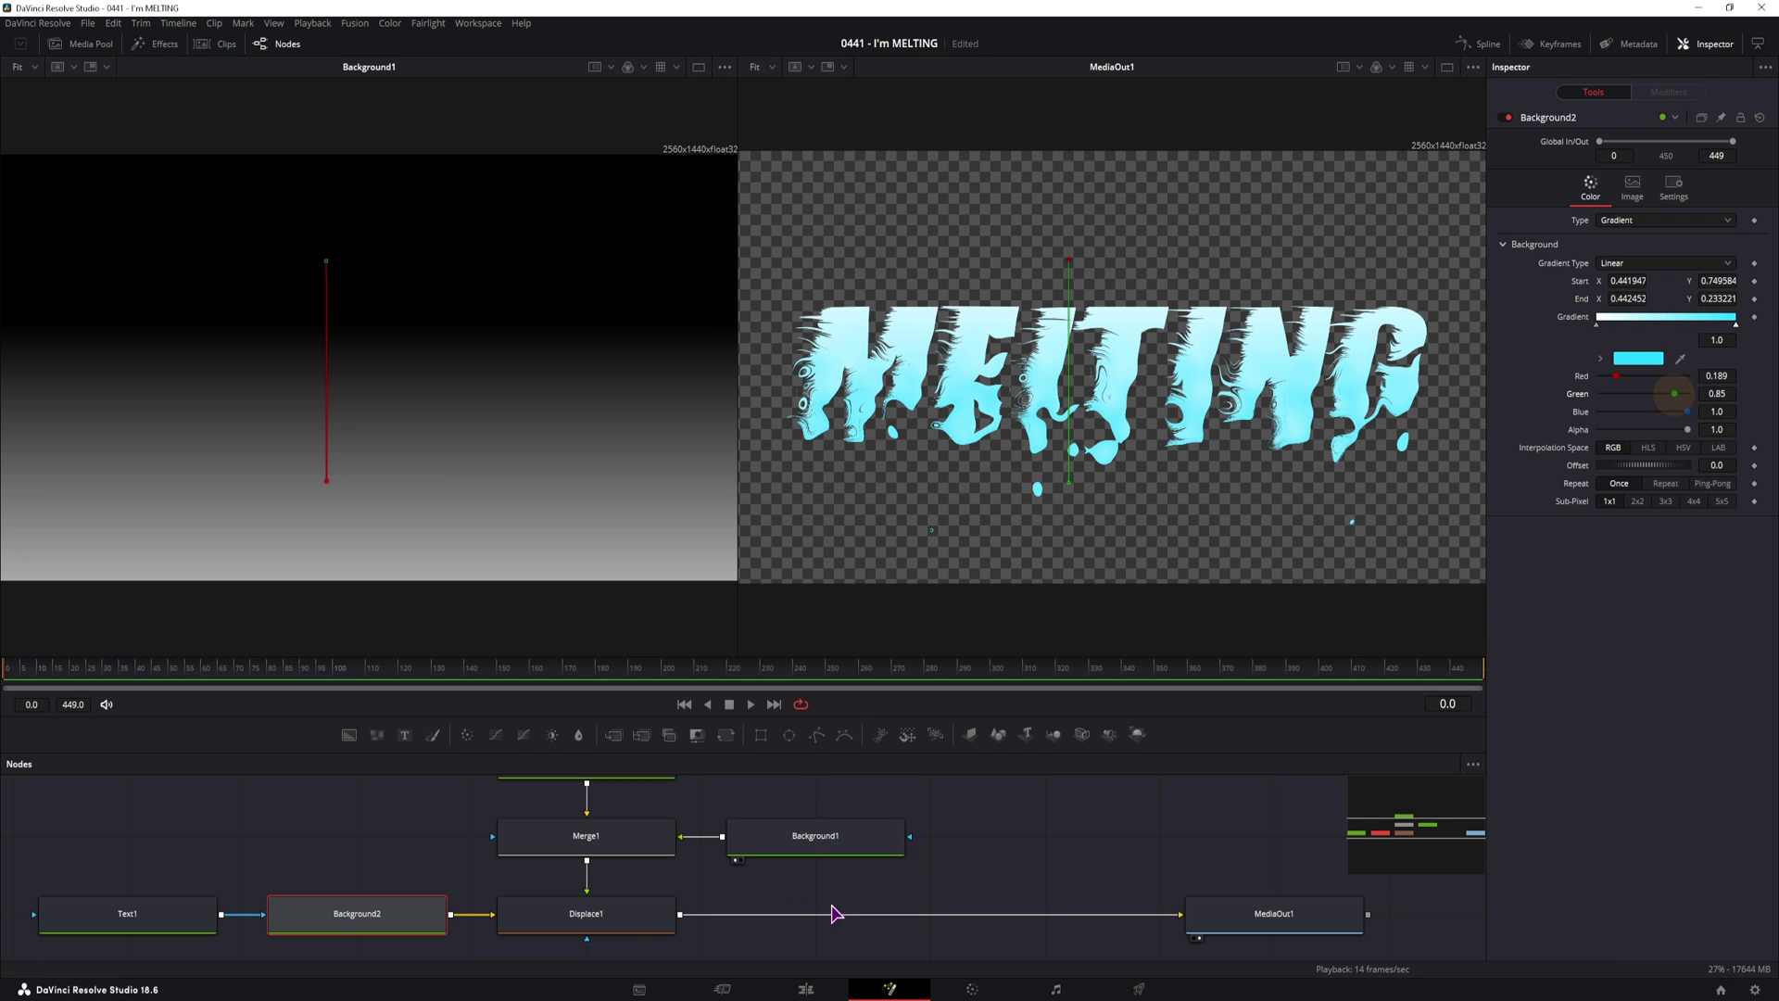
# Step: Add a Glow node after Displace1 via the glow tool search
pyautogui.click(599, 918)
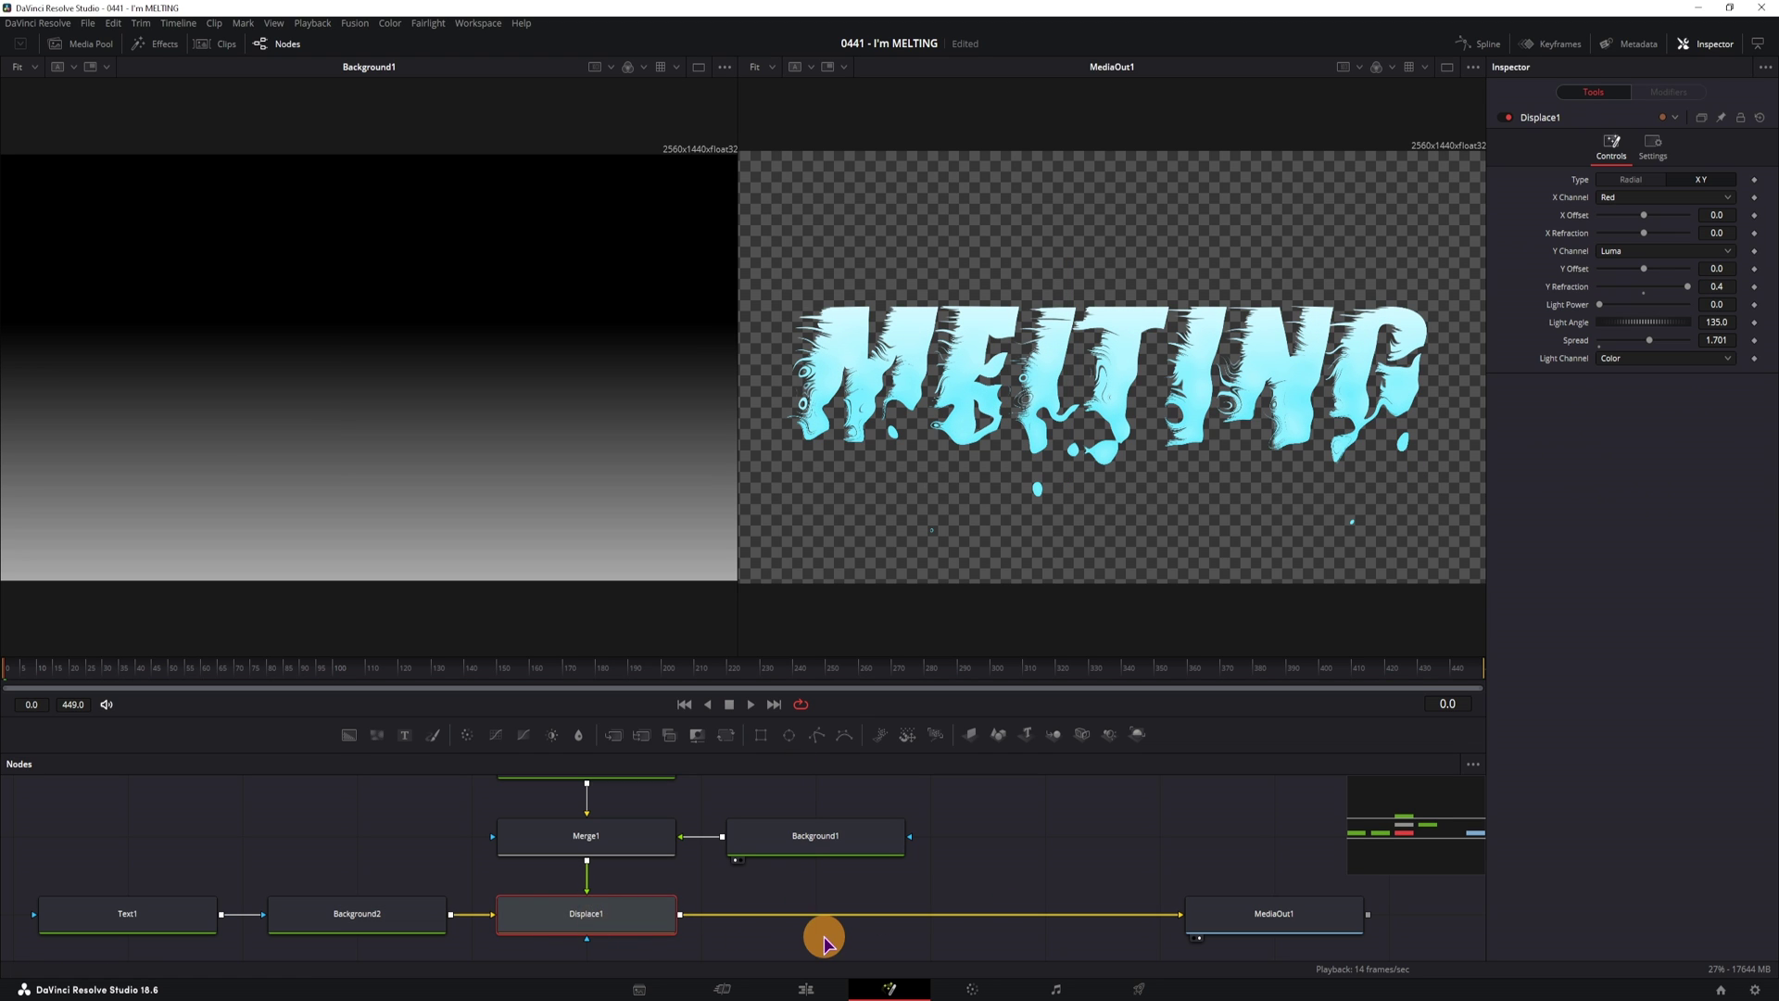
pyautogui.hotkey('shift', 'space')
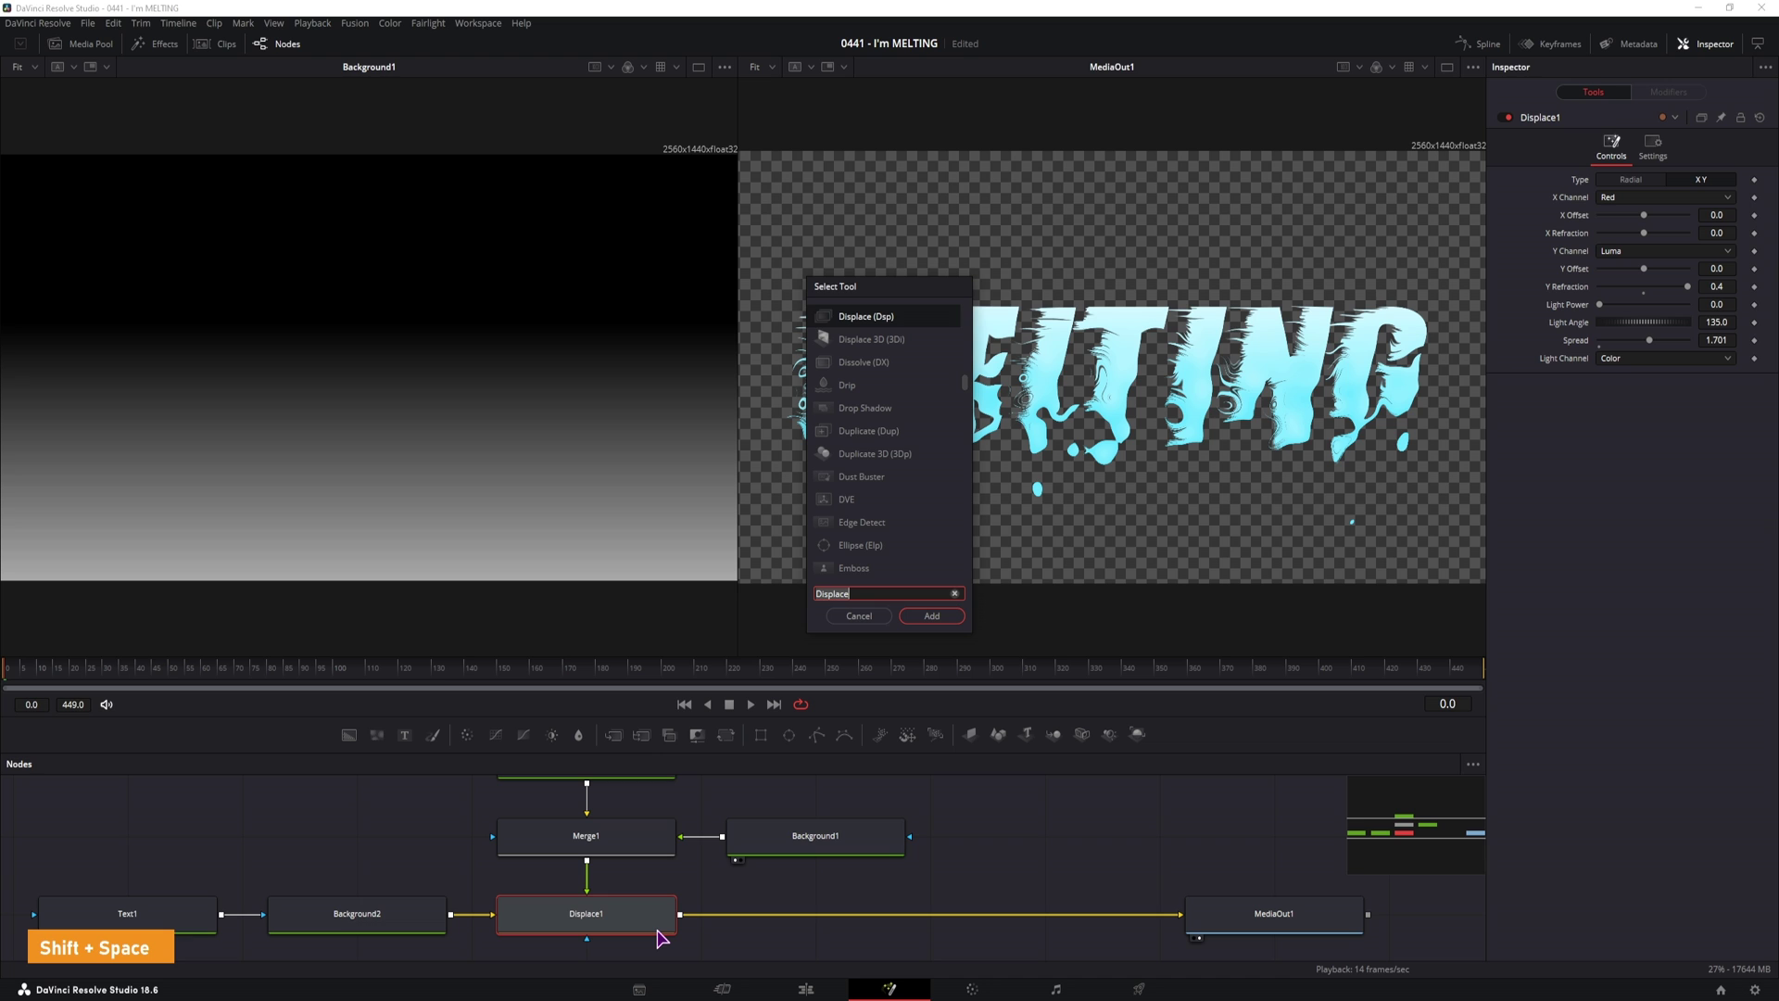
pyautogui.write('glow')
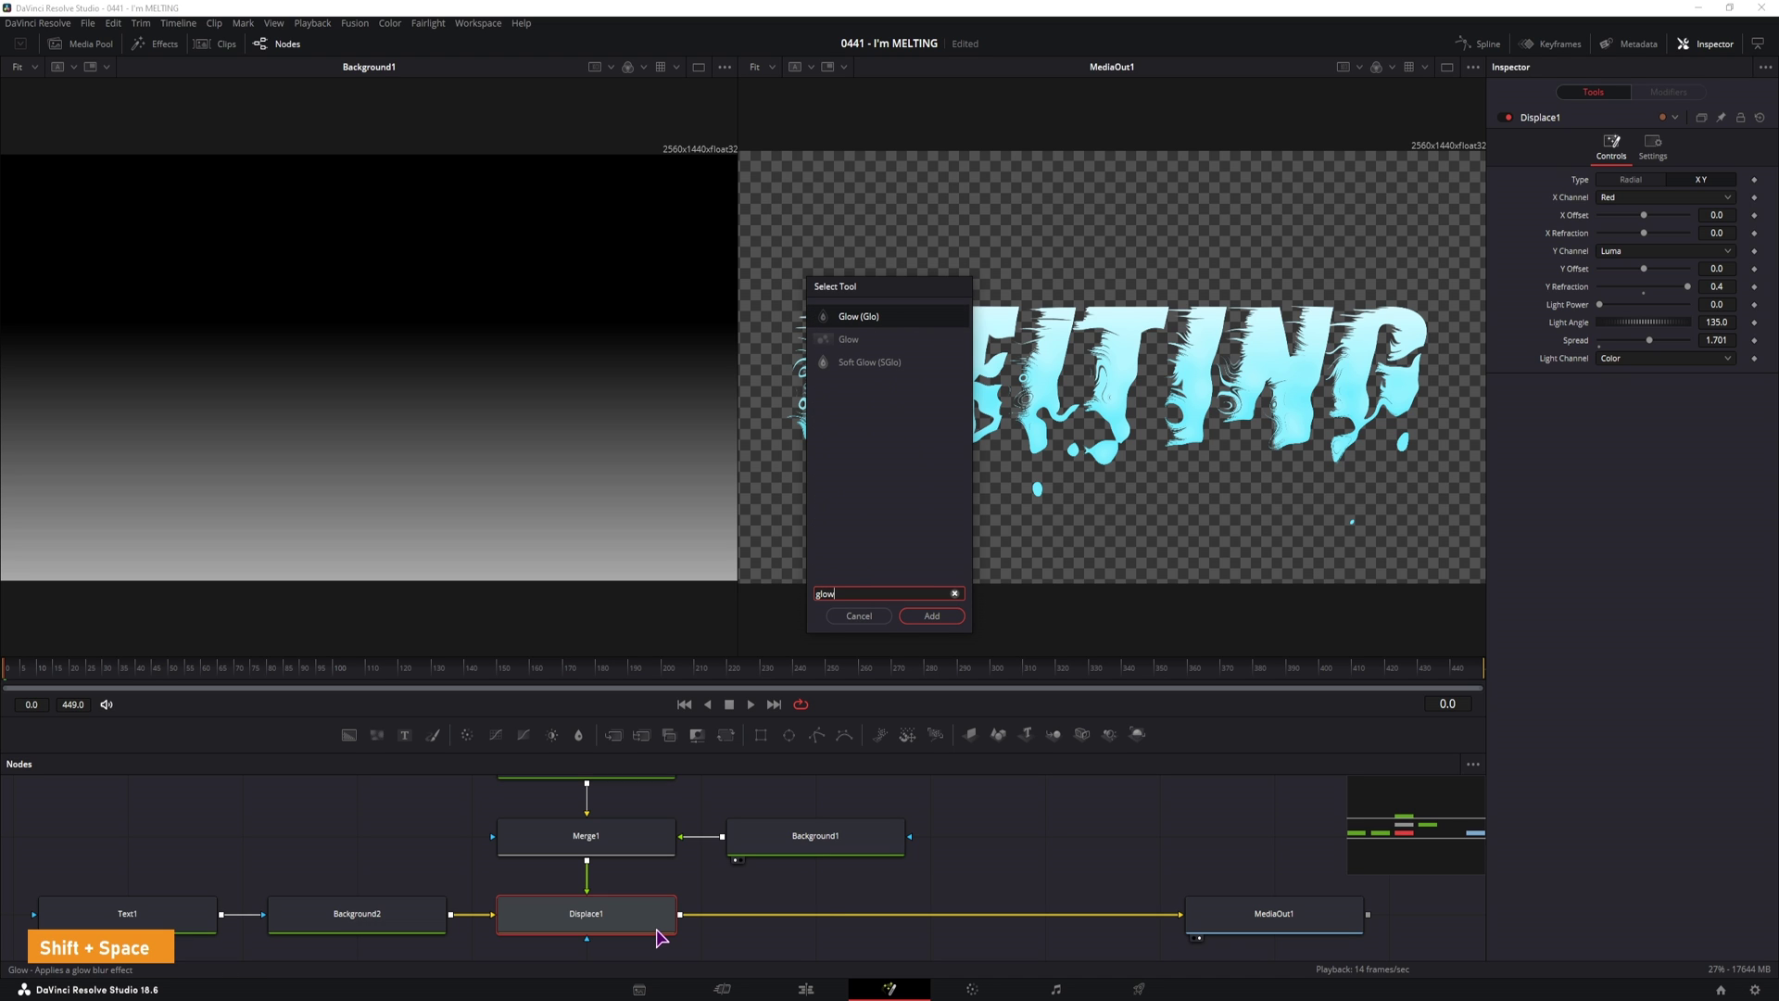
pyautogui.click(931, 615)
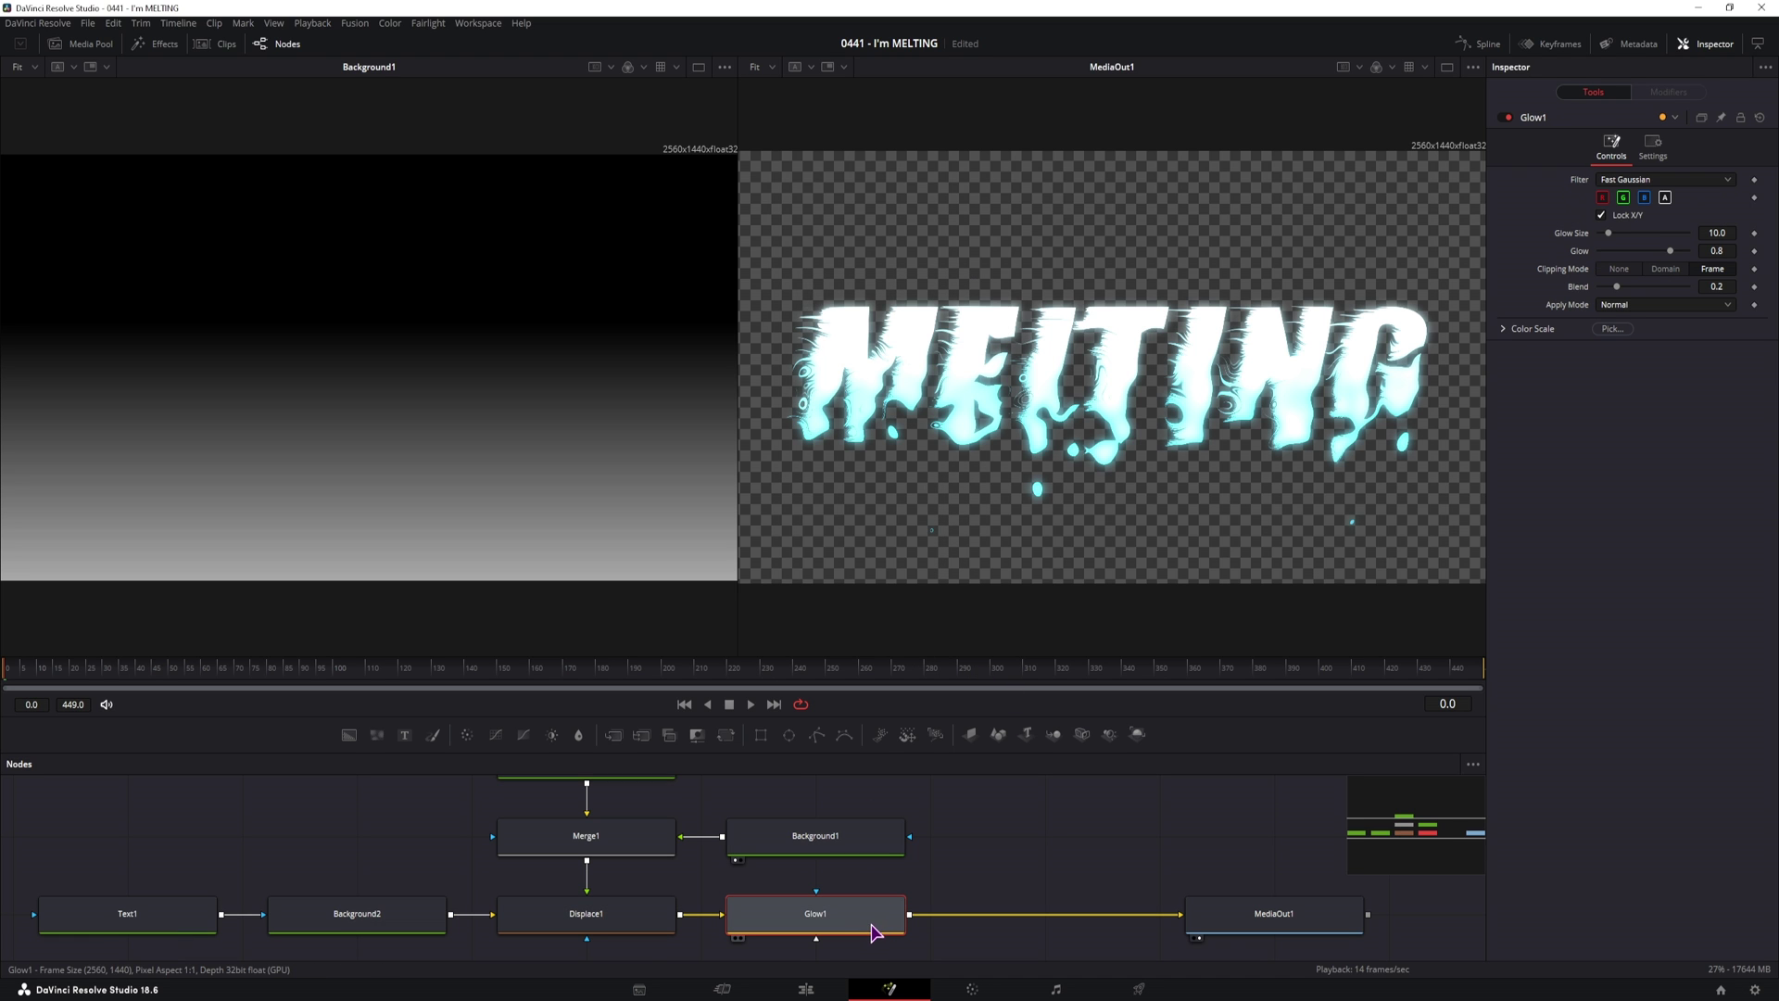
# Step: Add Soft Glow after Glow1 and disable SoftGlow1 to compare
pyautogui.hotkey('shift', 'space')
pyautogui.write('soft')
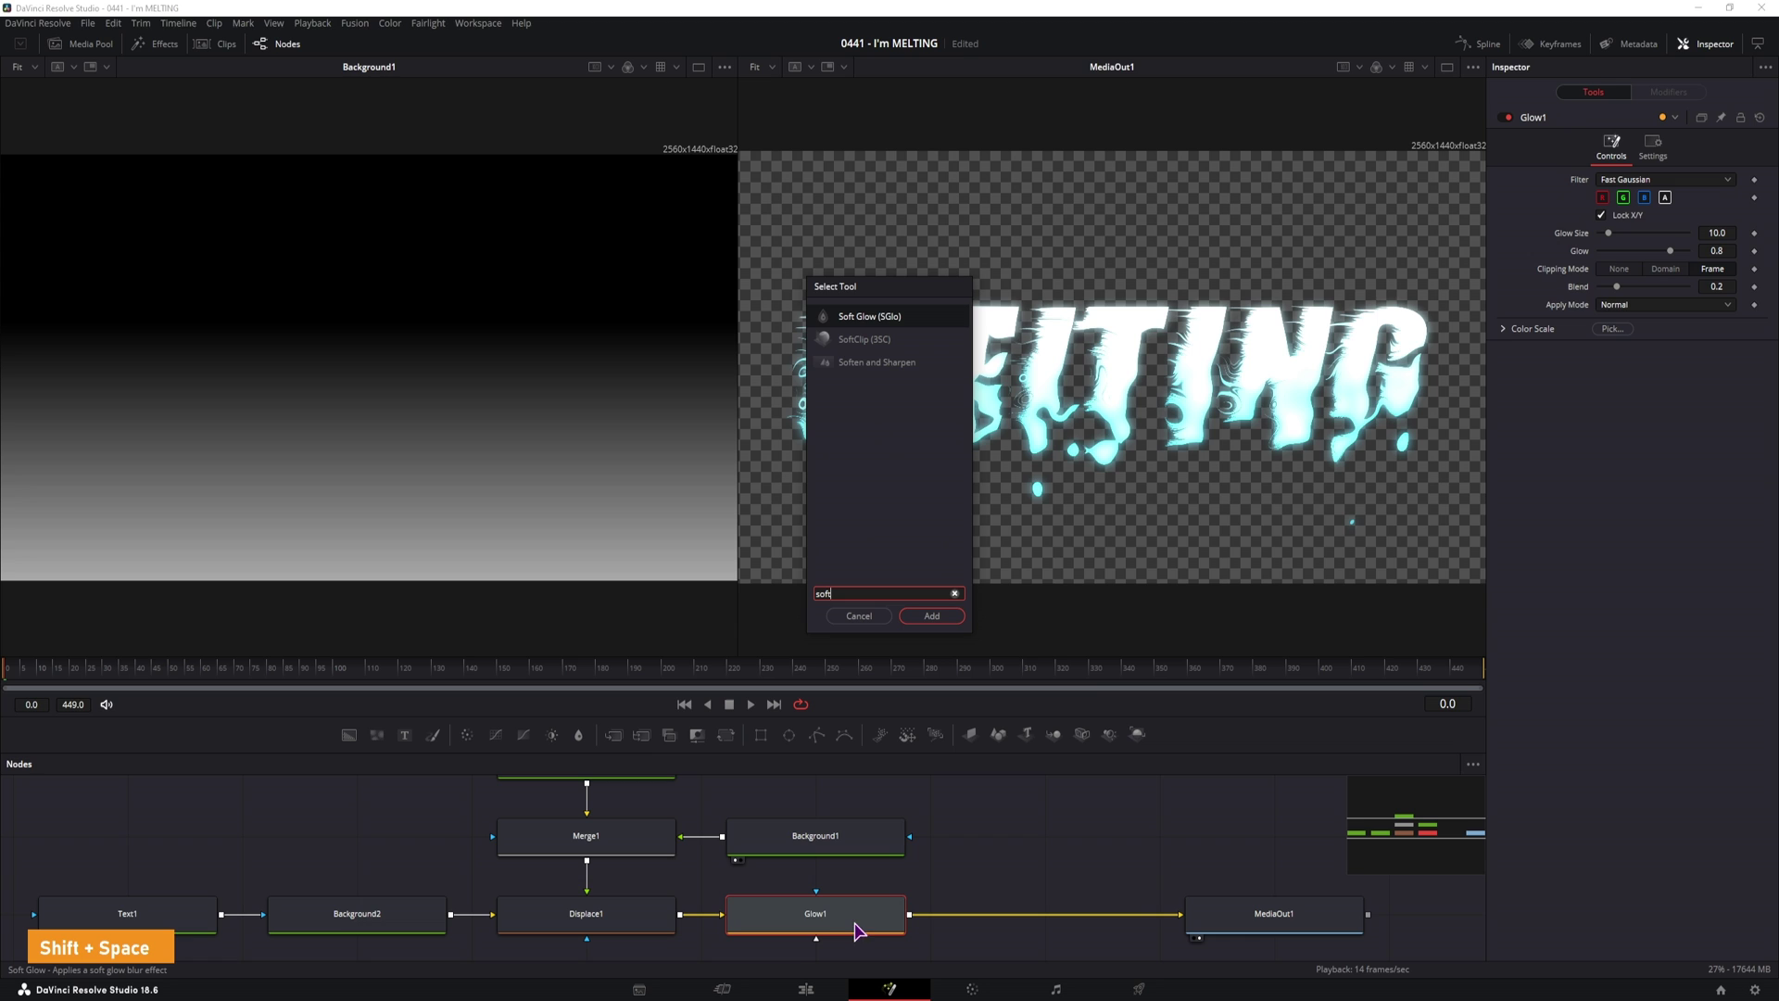
pyautogui.press('Return')
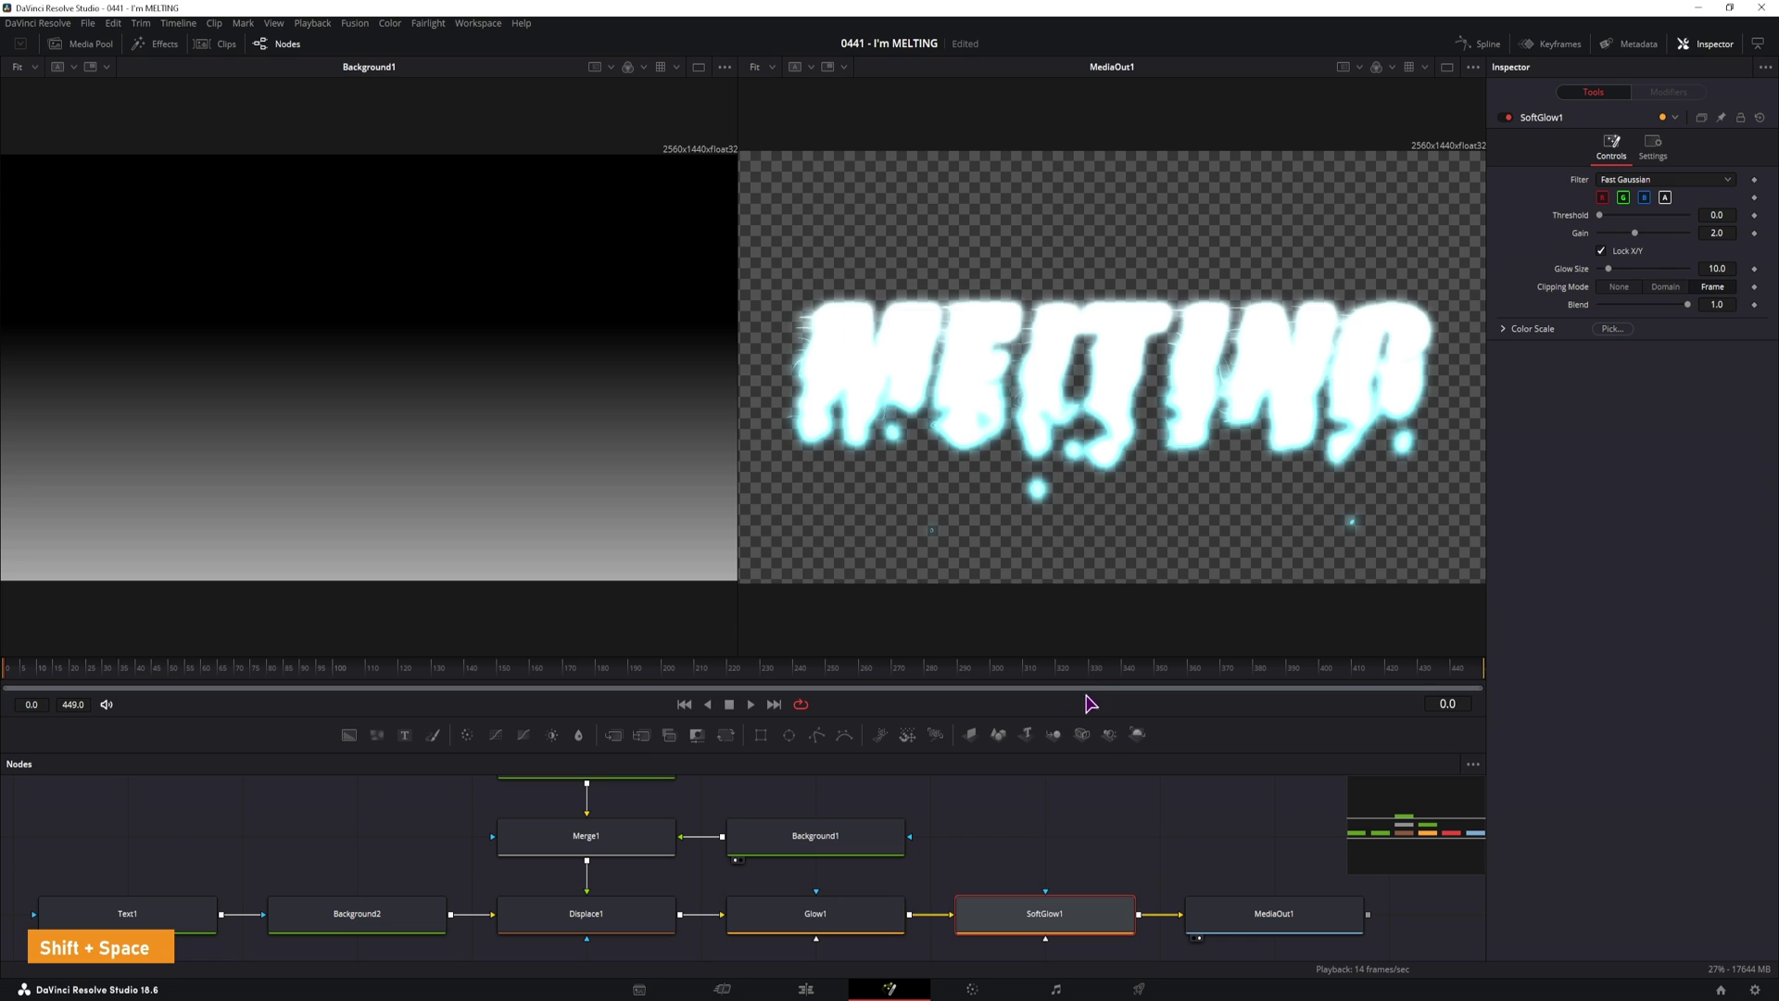
pyautogui.click(888, 915)
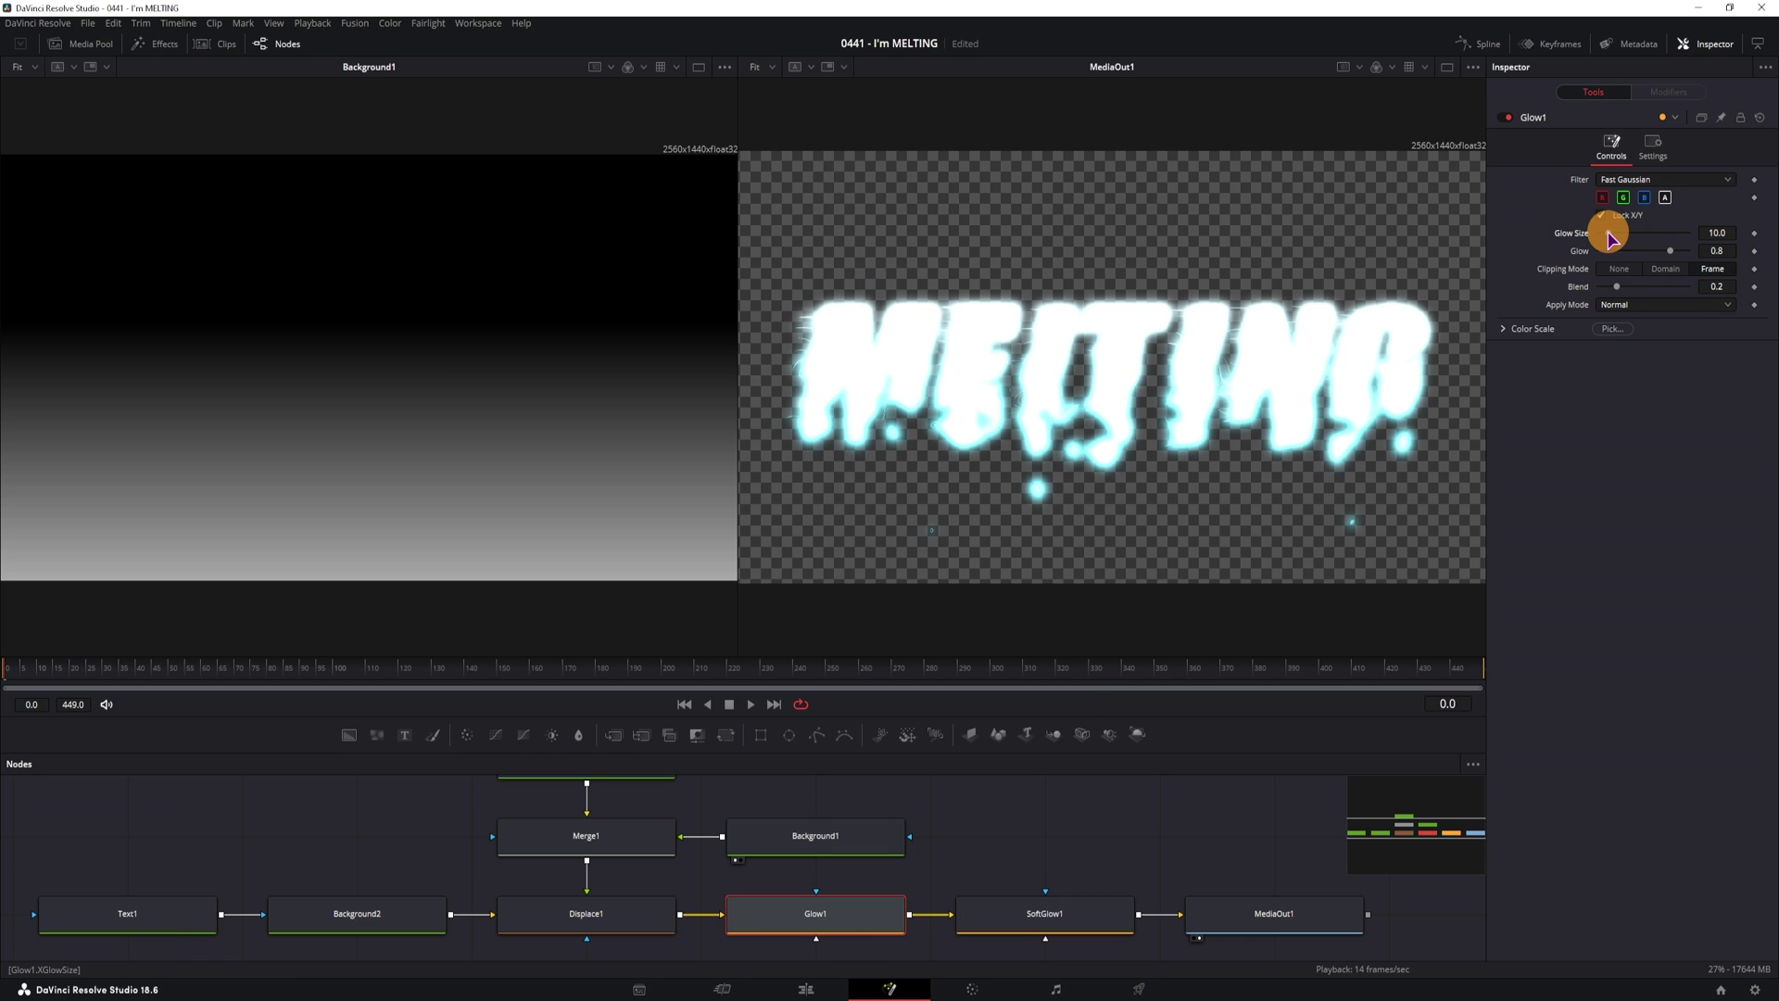
pyautogui.click(1093, 904)
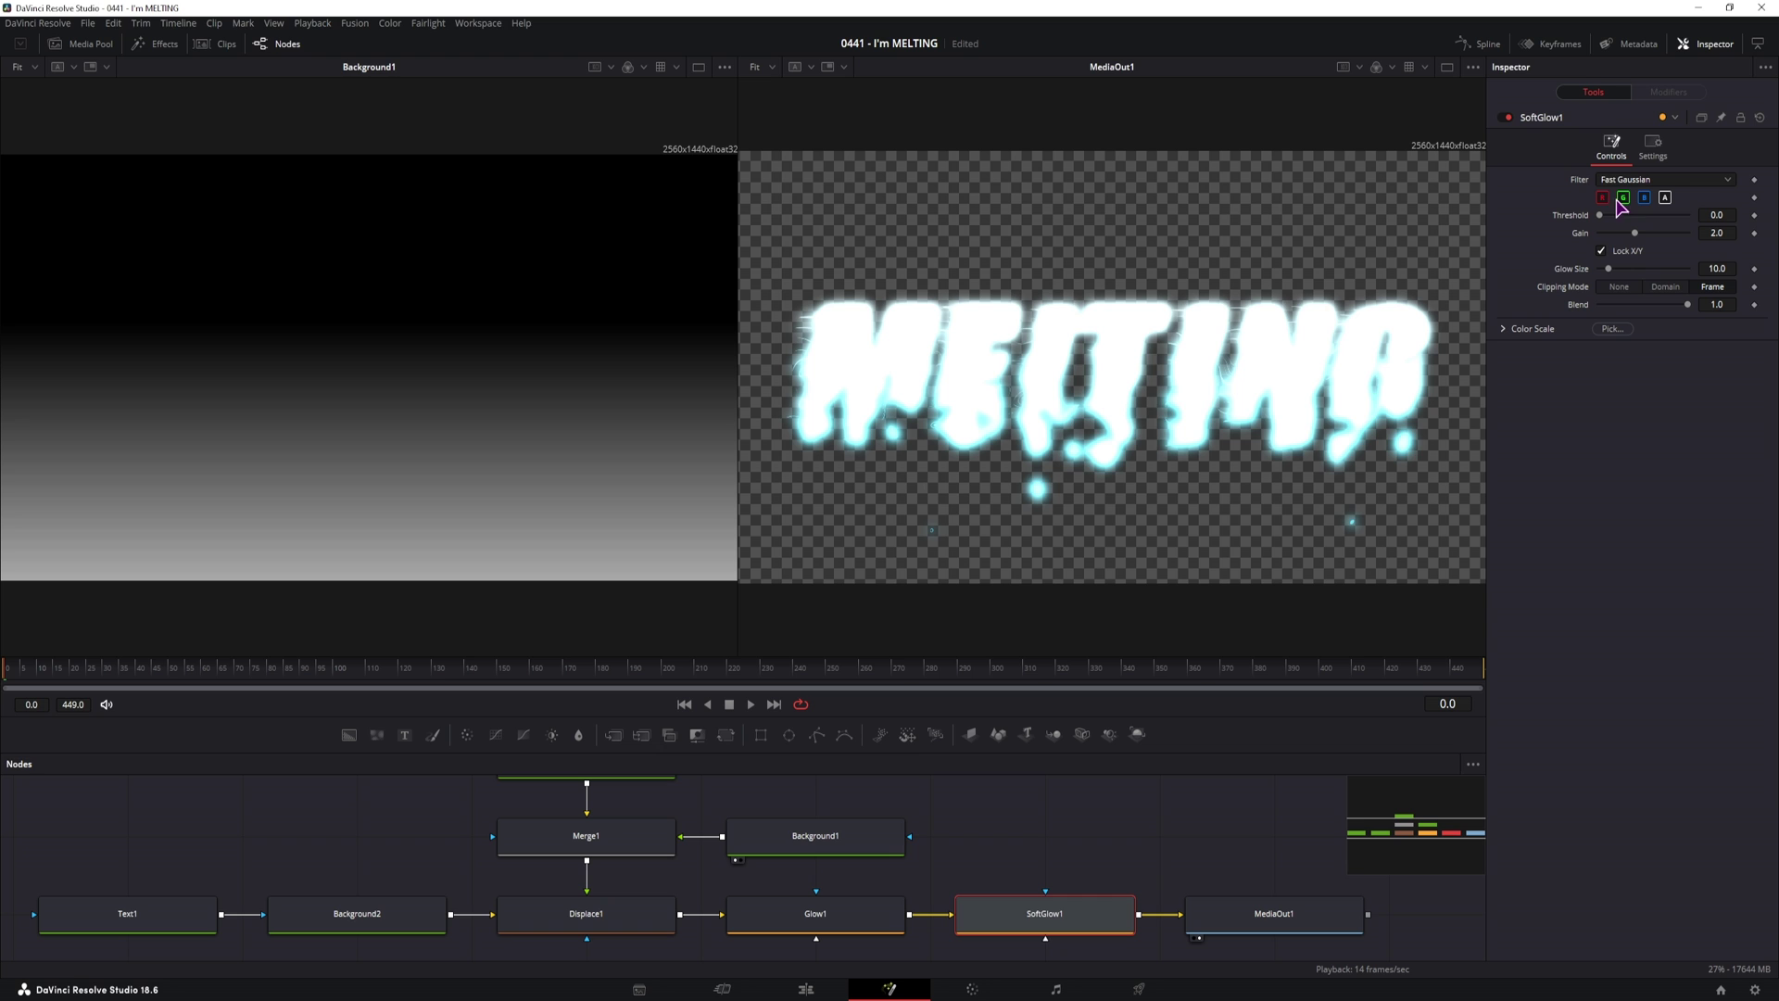
pyautogui.click(1508, 116)
pyautogui.click(821, 911)
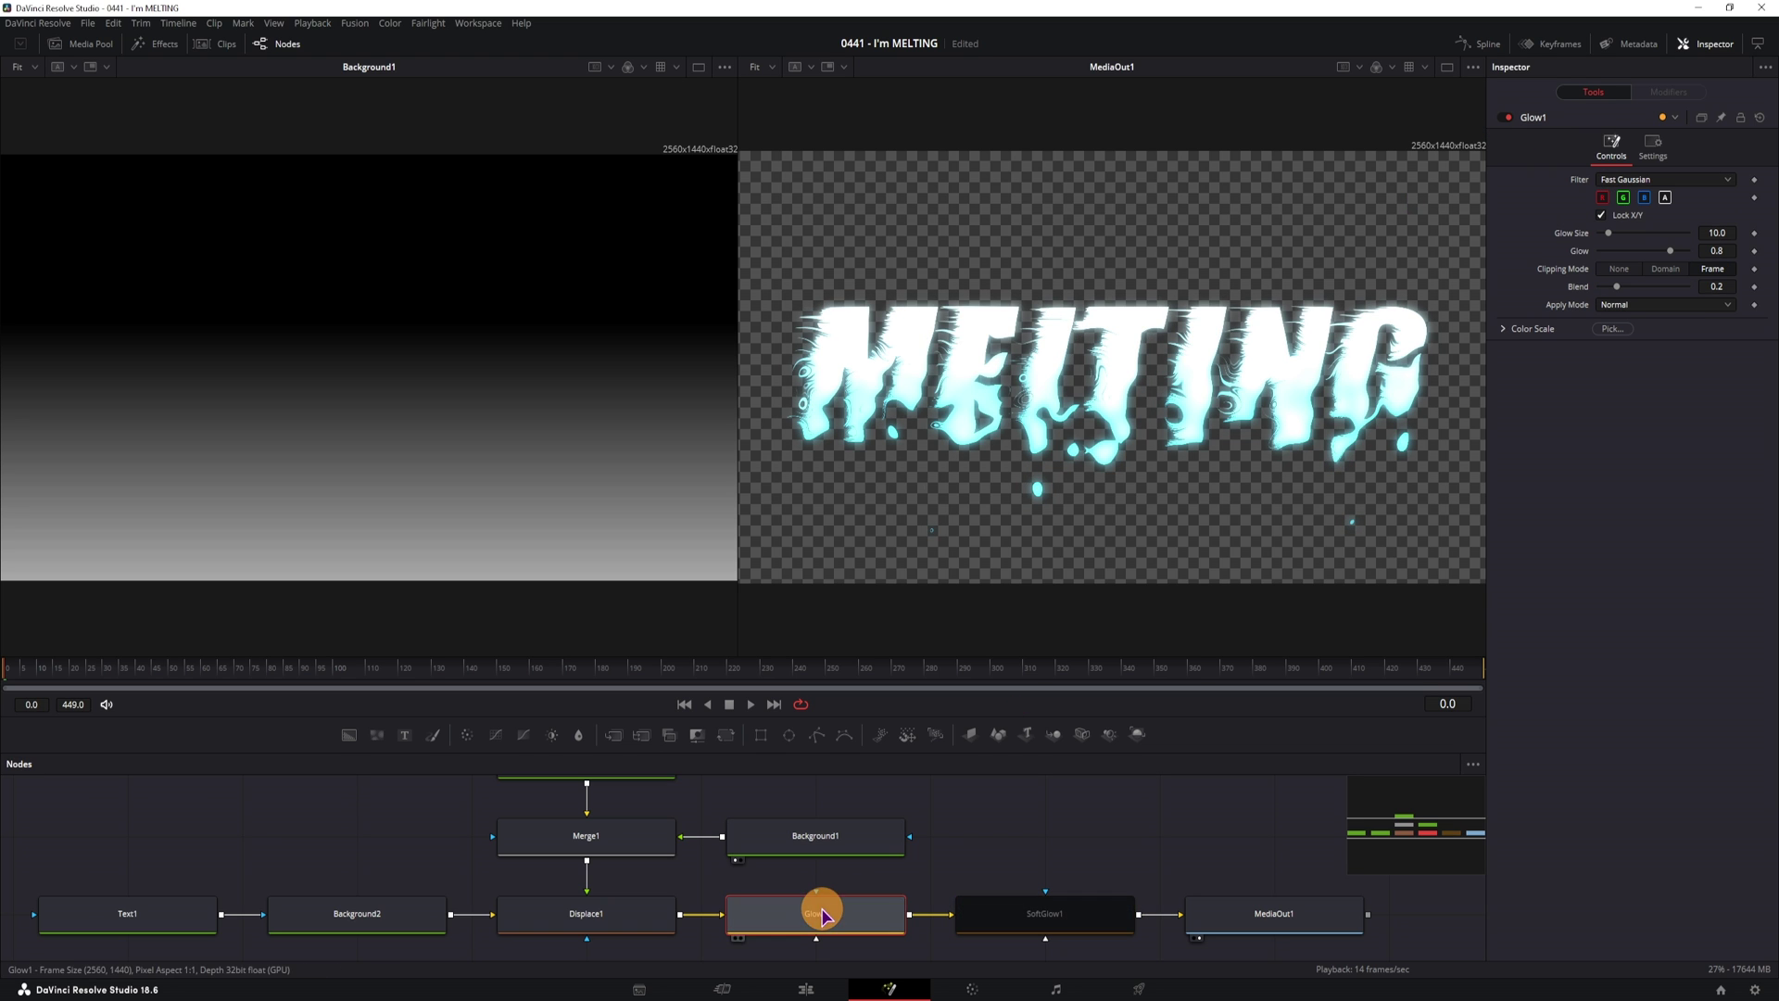
# Step: Reduce Glow1's size to 3.9, then lower SoftGlow1's gain and boost its blue tint
pyautogui.moveTo(1609, 233); pyautogui.dragTo(1604, 233)
pyautogui.click(1666, 250)
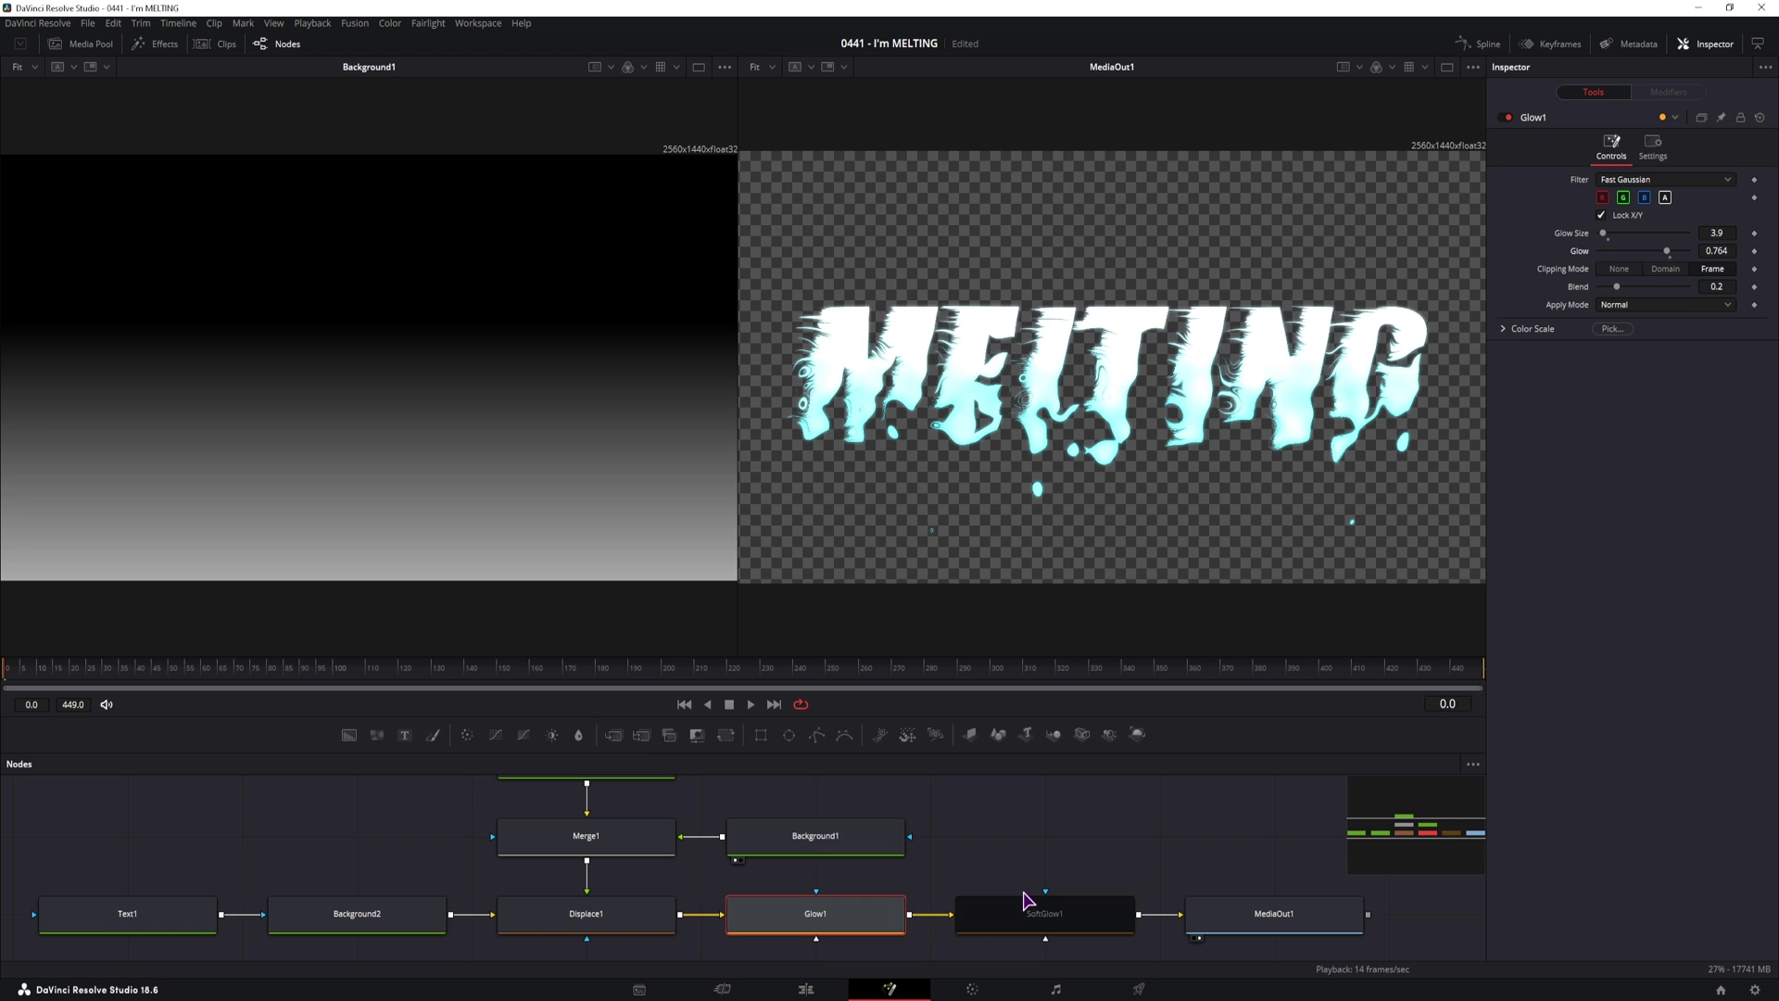
pyautogui.click(1022, 912)
pyautogui.click(1507, 117)
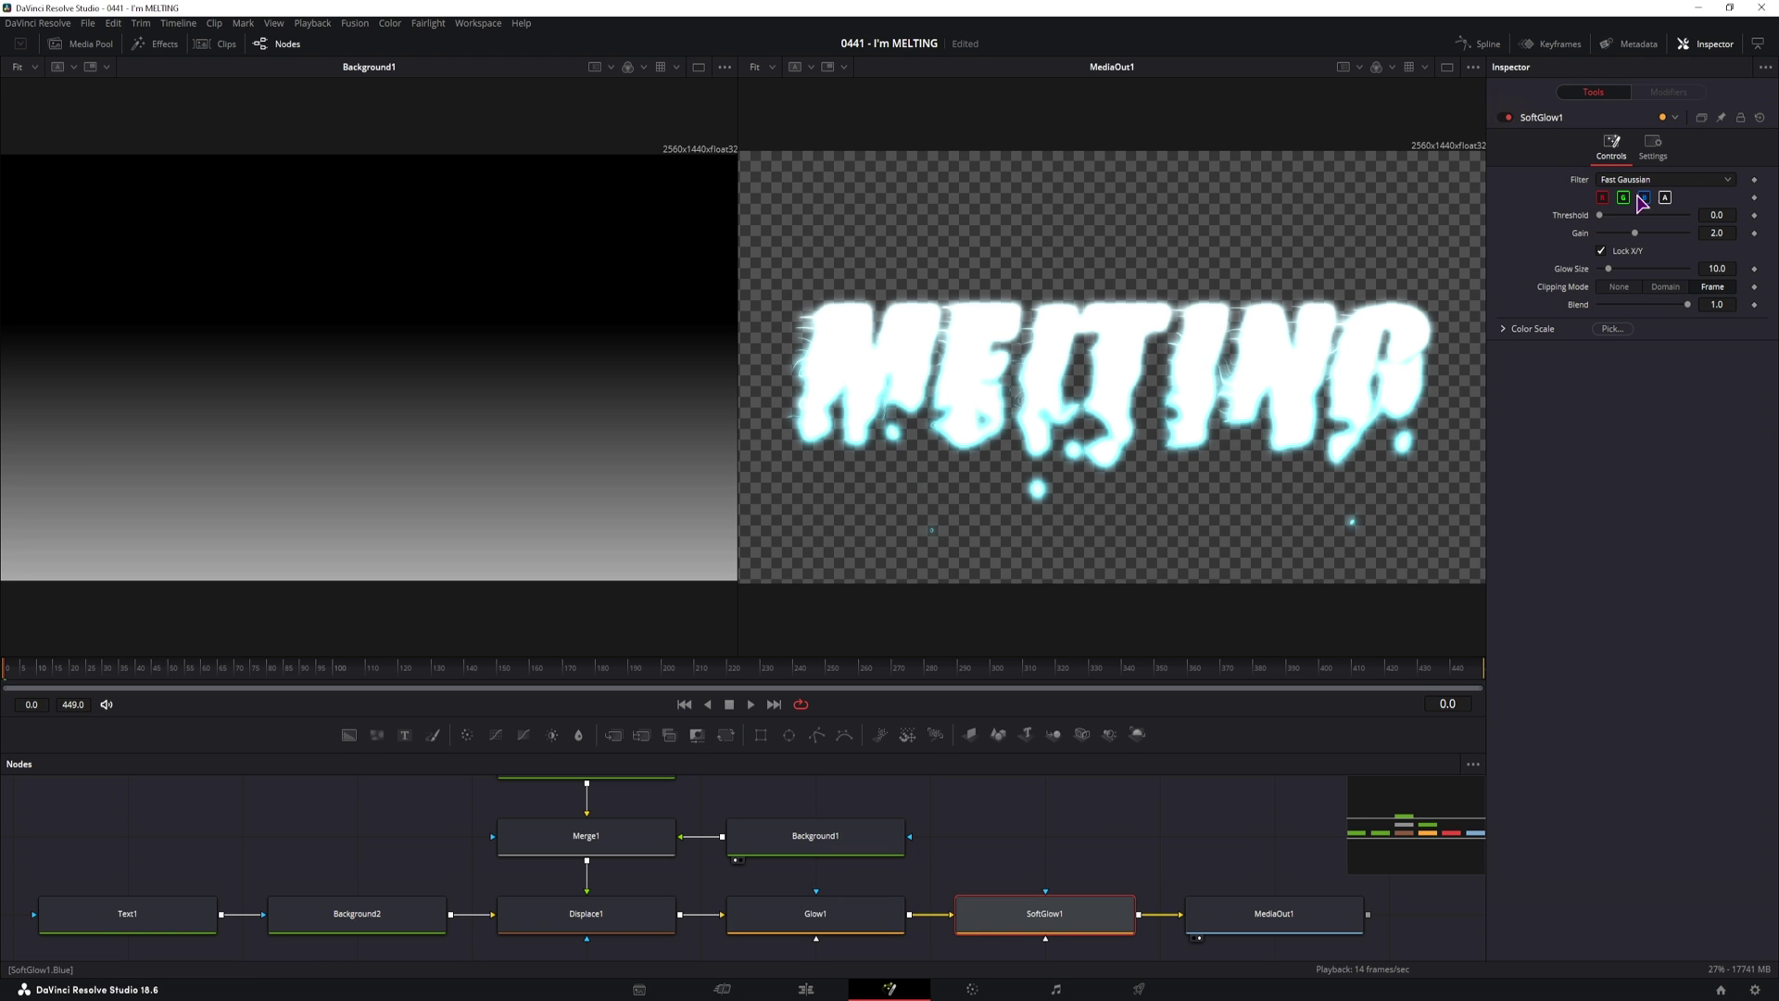
pyautogui.moveTo(1634, 233); pyautogui.dragTo(1610, 271)
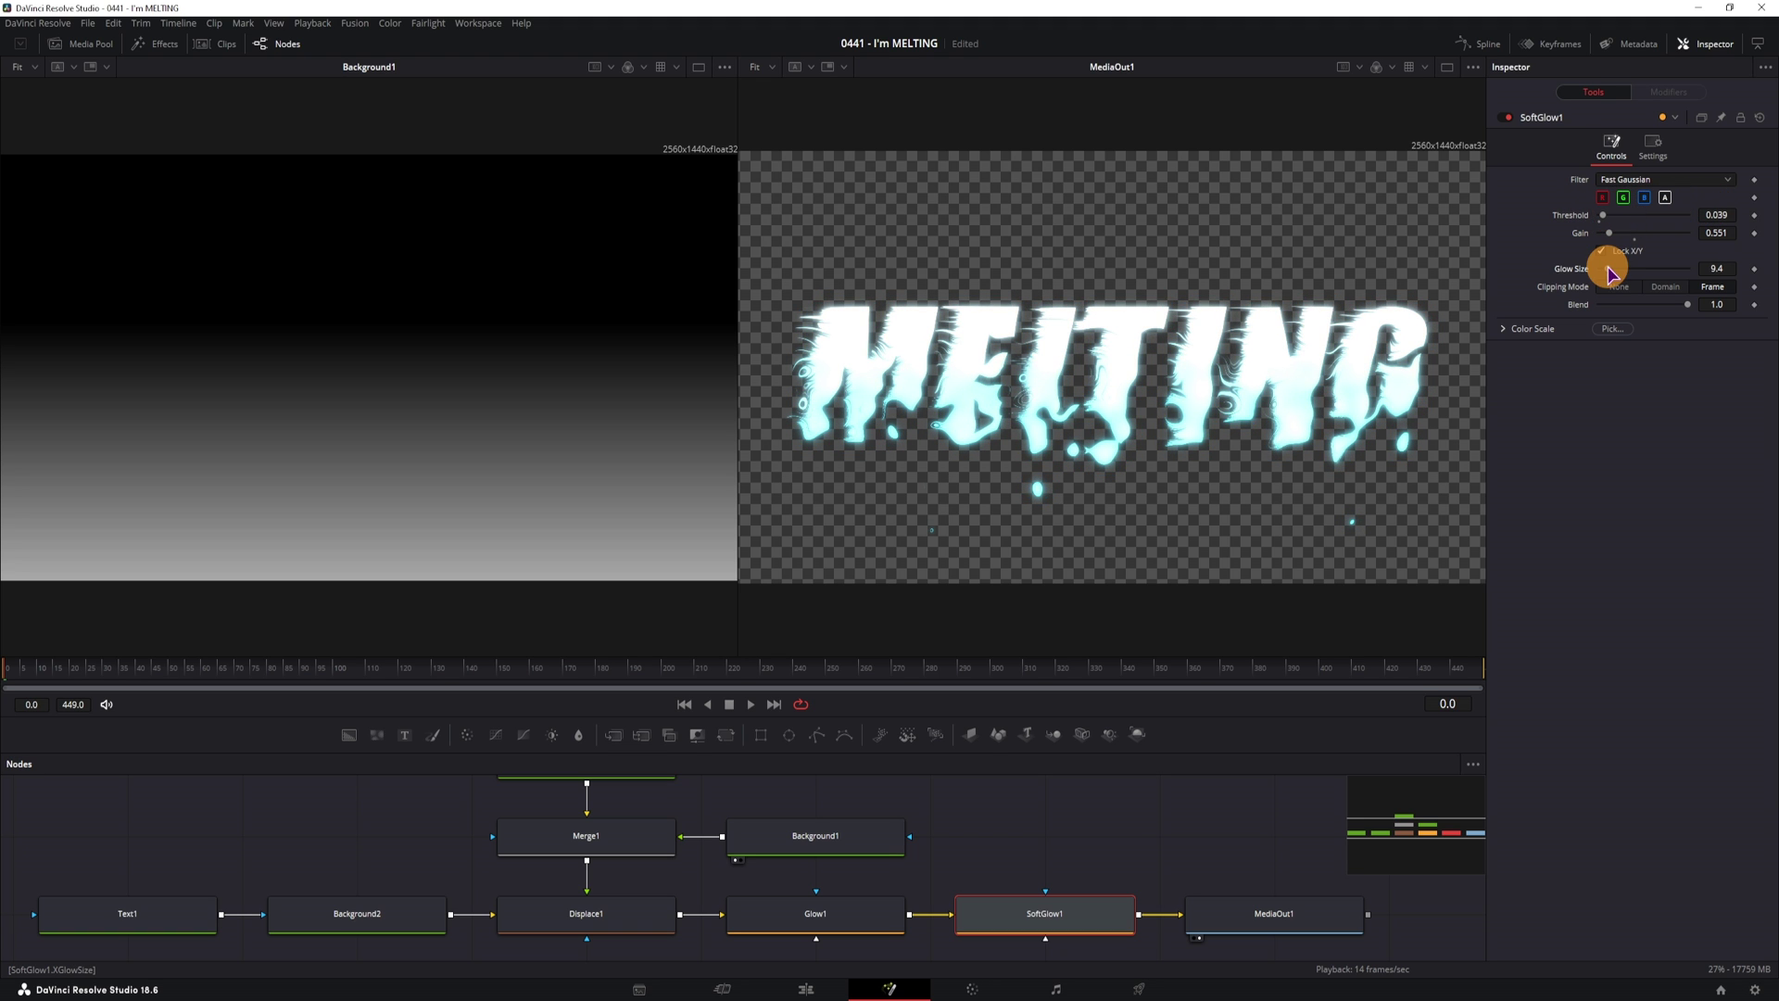
pyautogui.click(1502, 332)
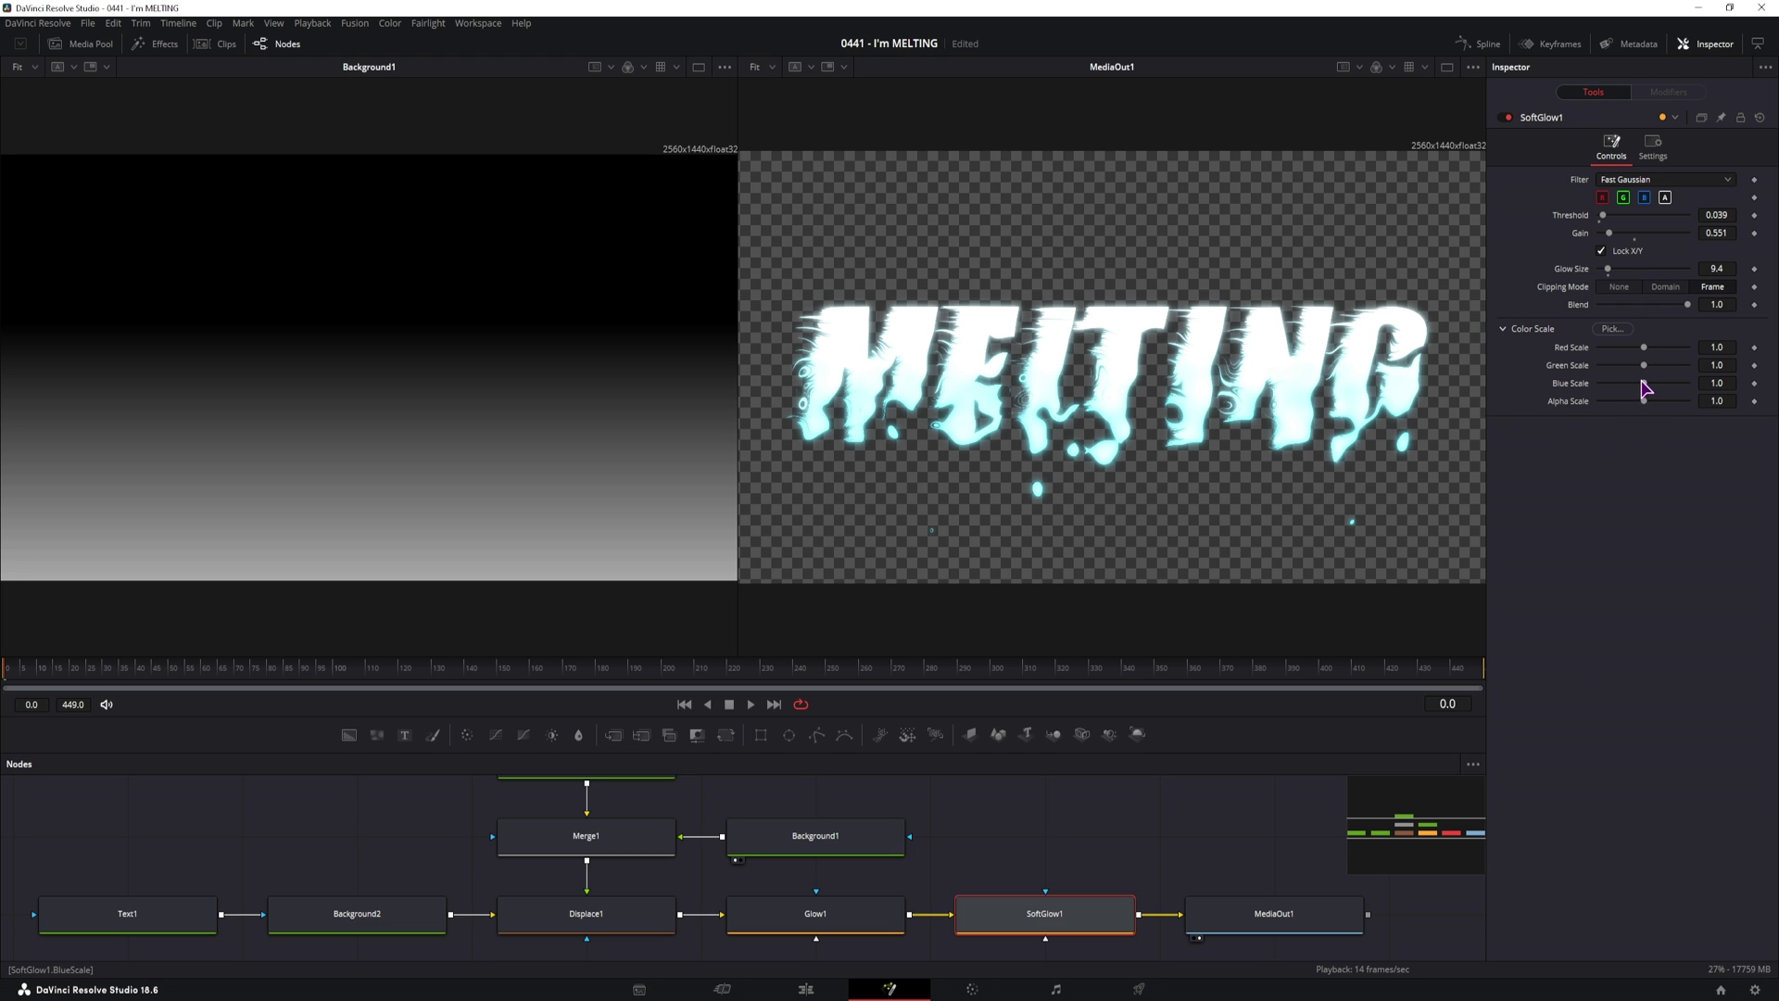
pyautogui.moveTo(1645, 388); pyautogui.dragTo(1656, 381)
# Step: Tint Glow1's colour scale to Red 0.646, Green 1.496, Blue 1.906 and re-enable both glows
pyautogui.click(874, 912)
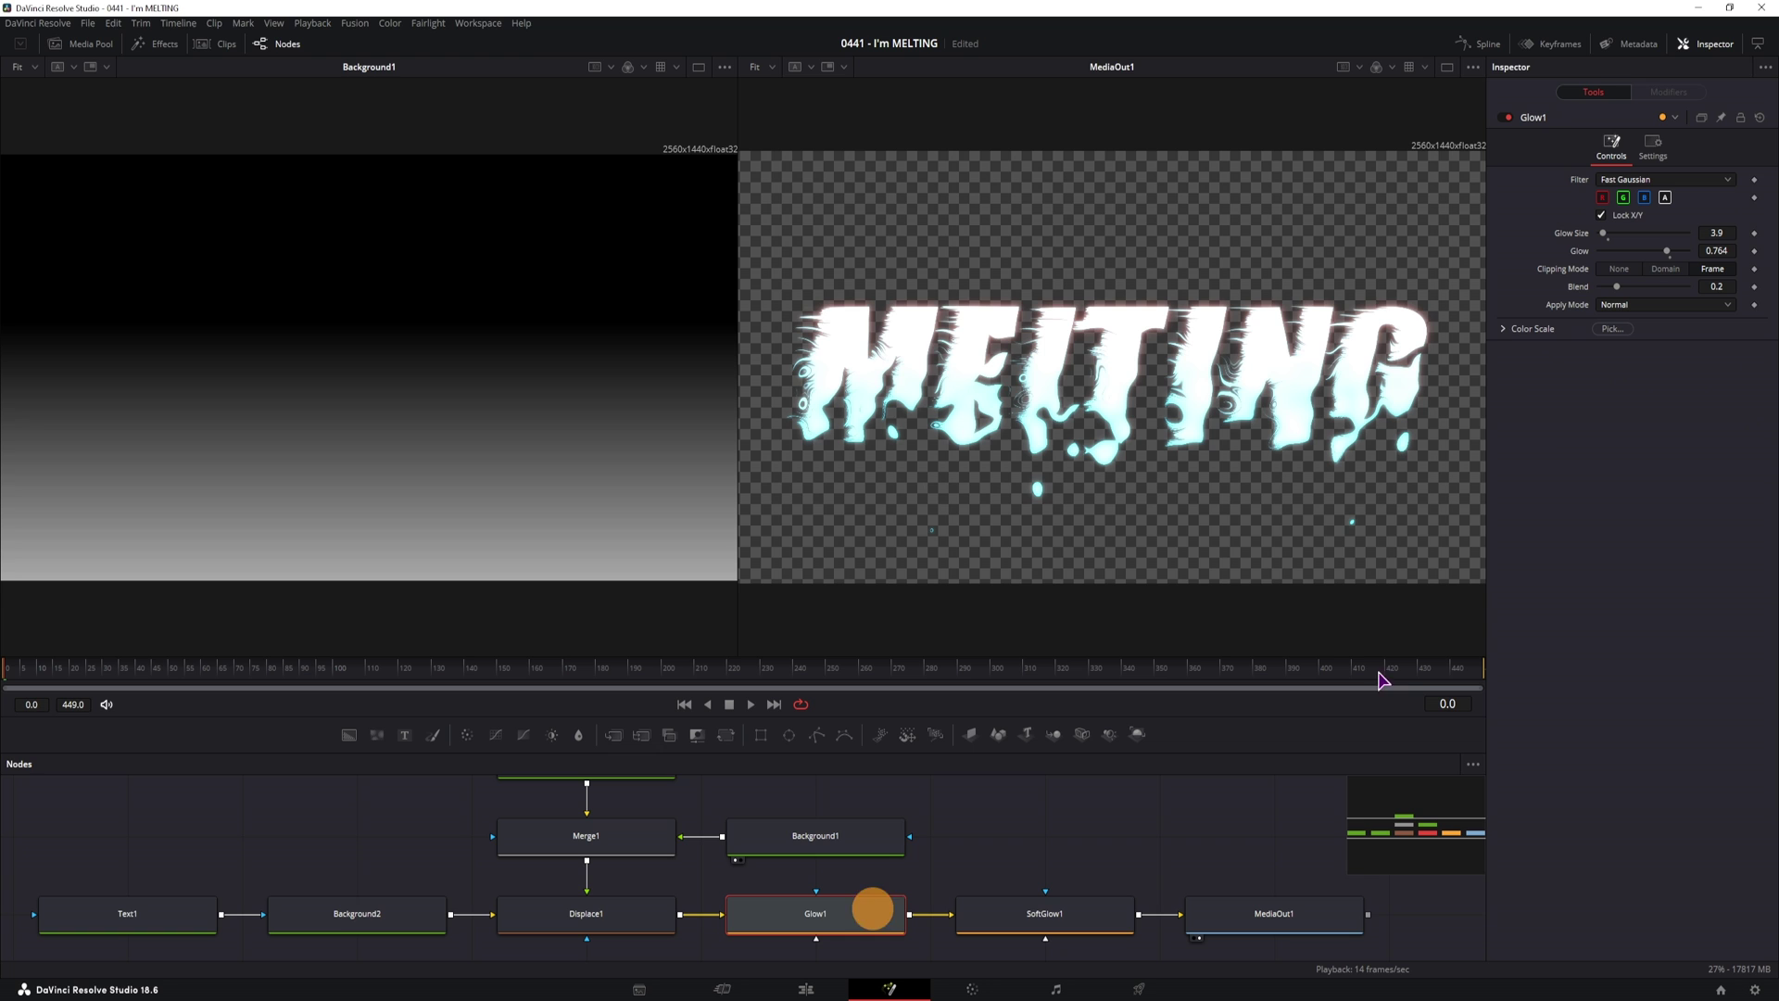
pyautogui.click(1503, 330)
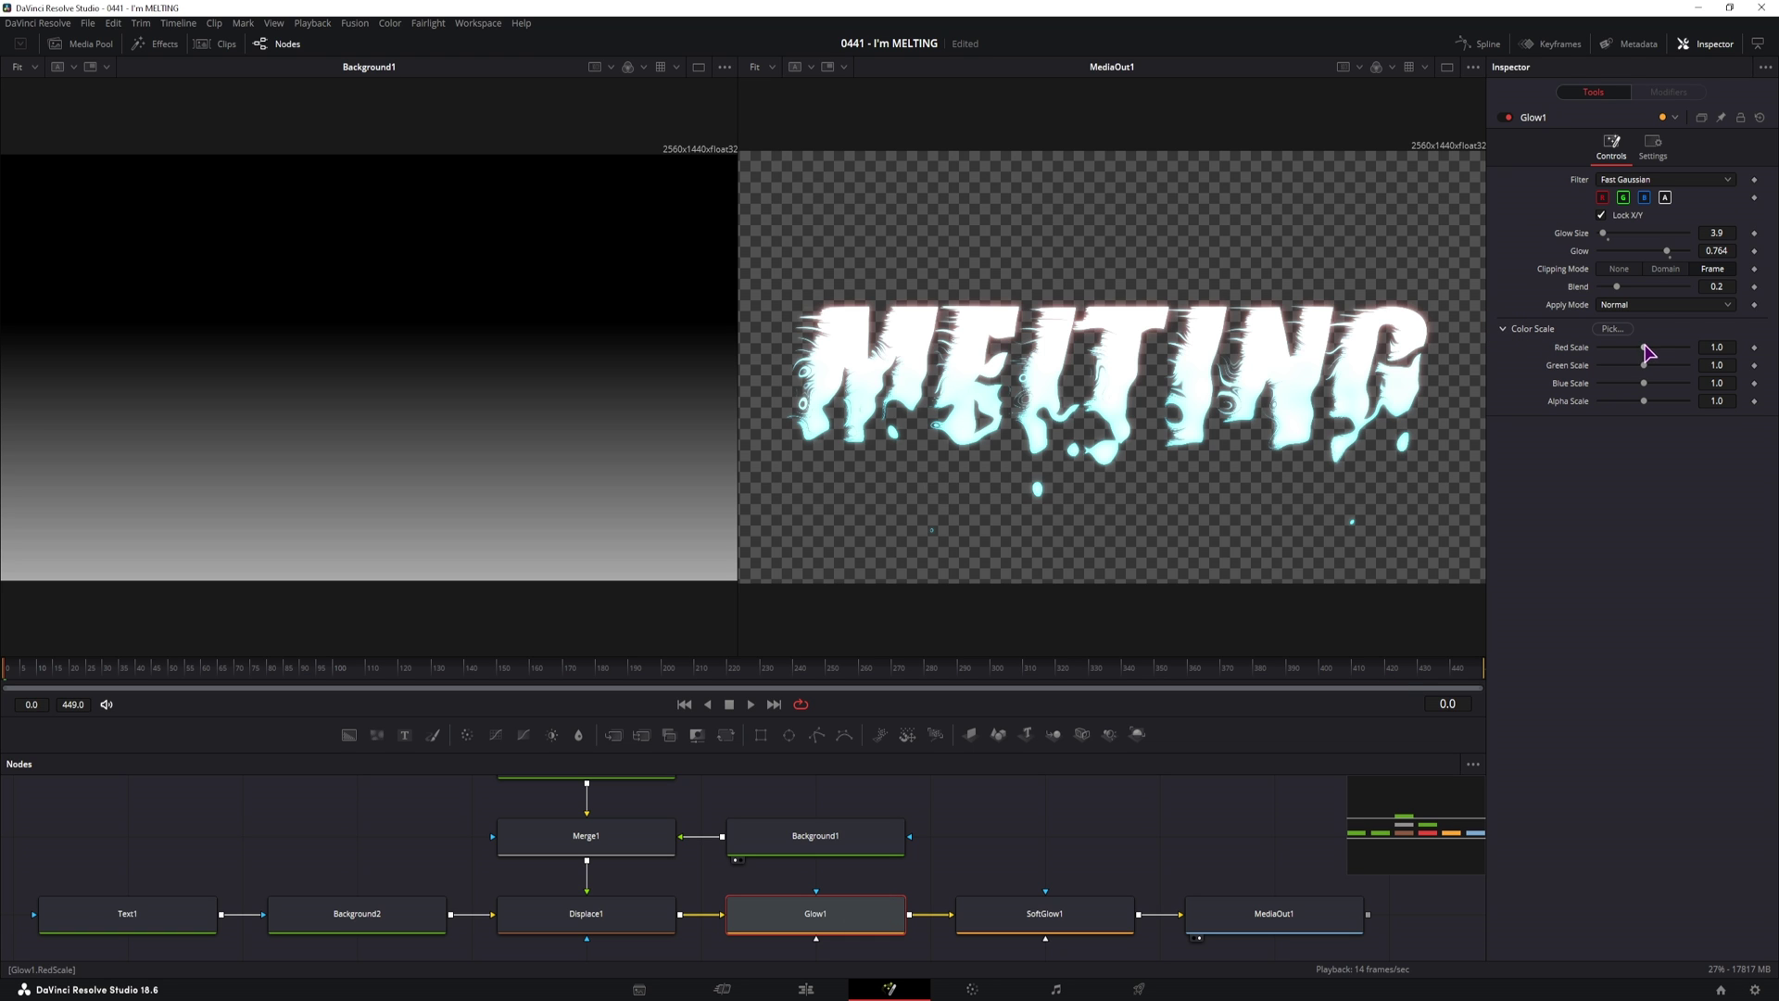
pyautogui.moveTo(1648, 352)
pyautogui.mouseDown()
pyautogui.moveTo(1666, 351)
pyautogui.moveTo(1628, 350)
pyautogui.moveTo(1660, 356)
pyautogui.mouseUp()
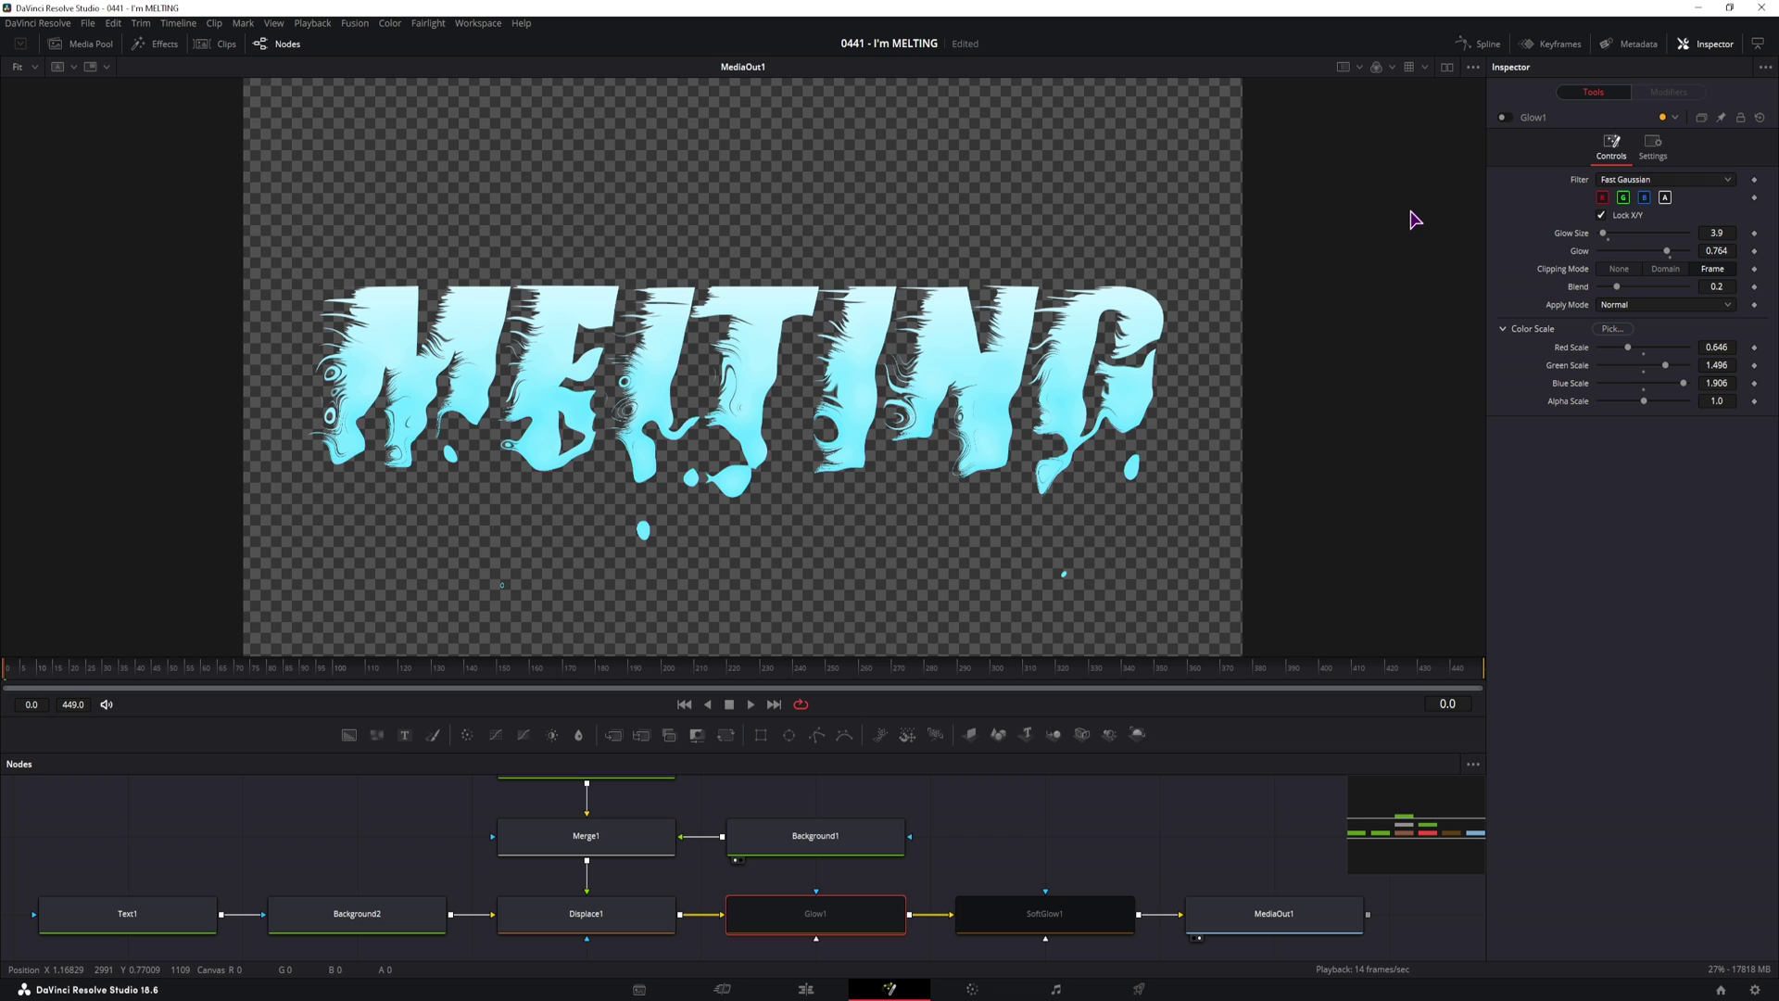
pyautogui.click(1504, 118)
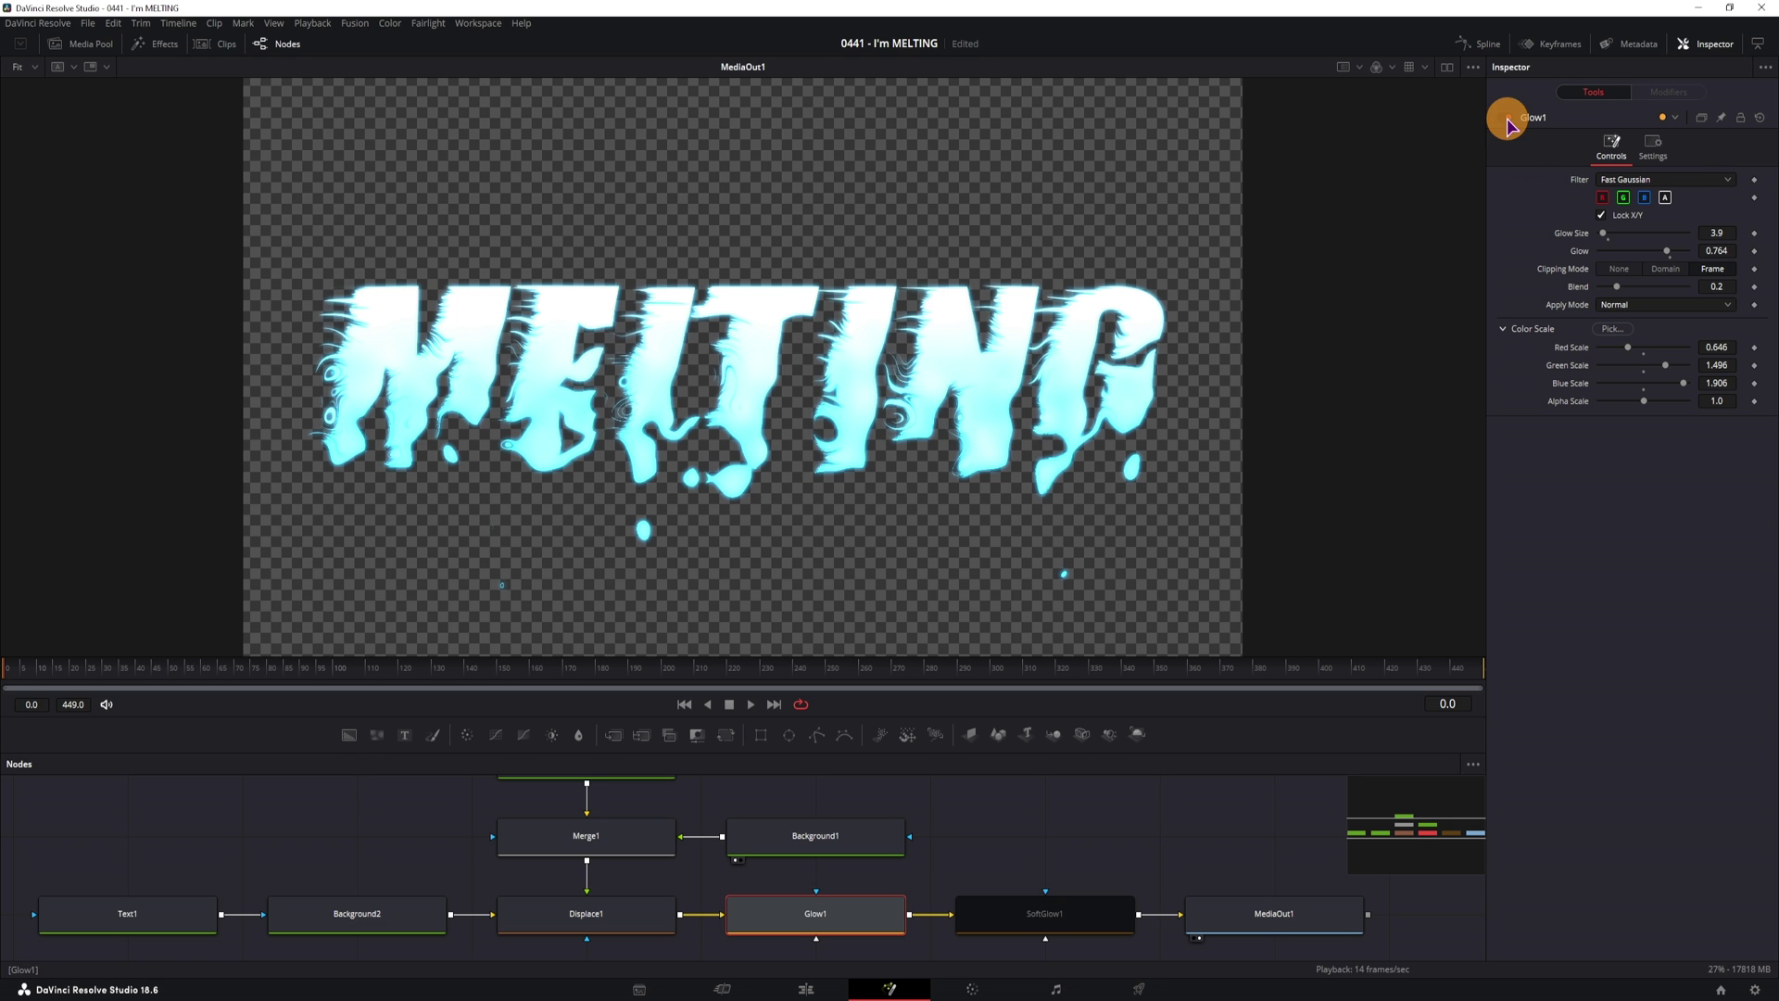
pyautogui.click(1052, 914)
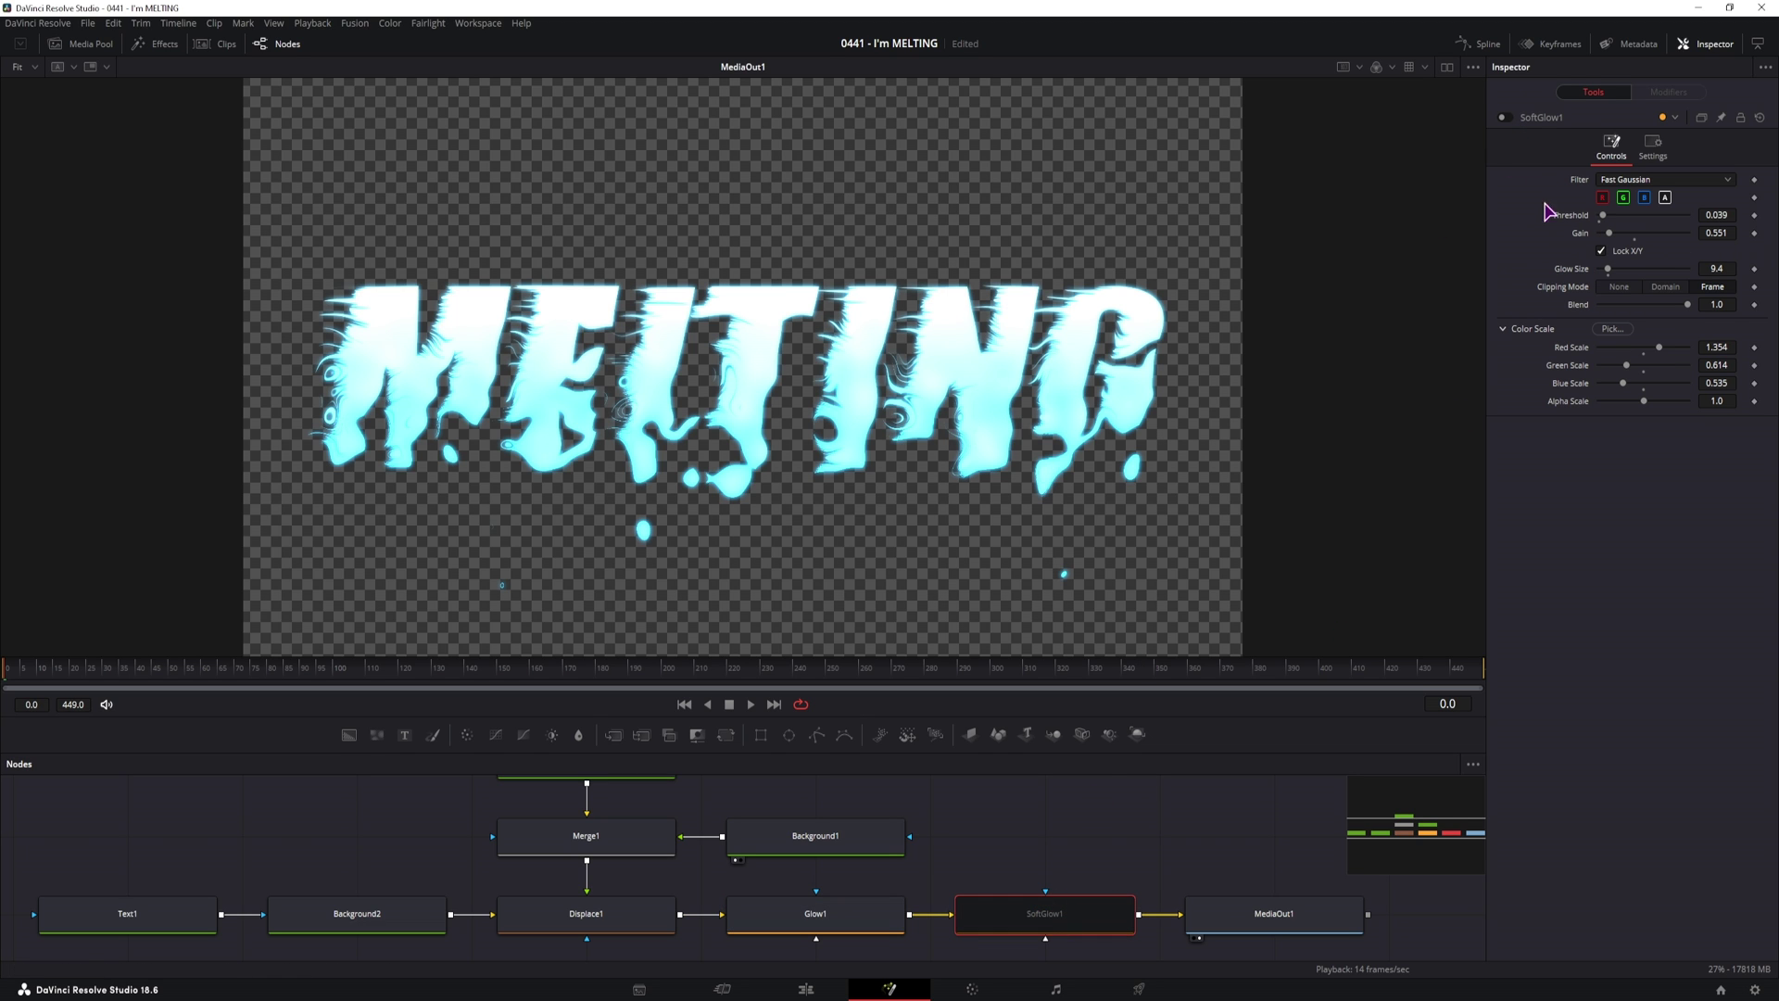
pyautogui.click(1506, 120)
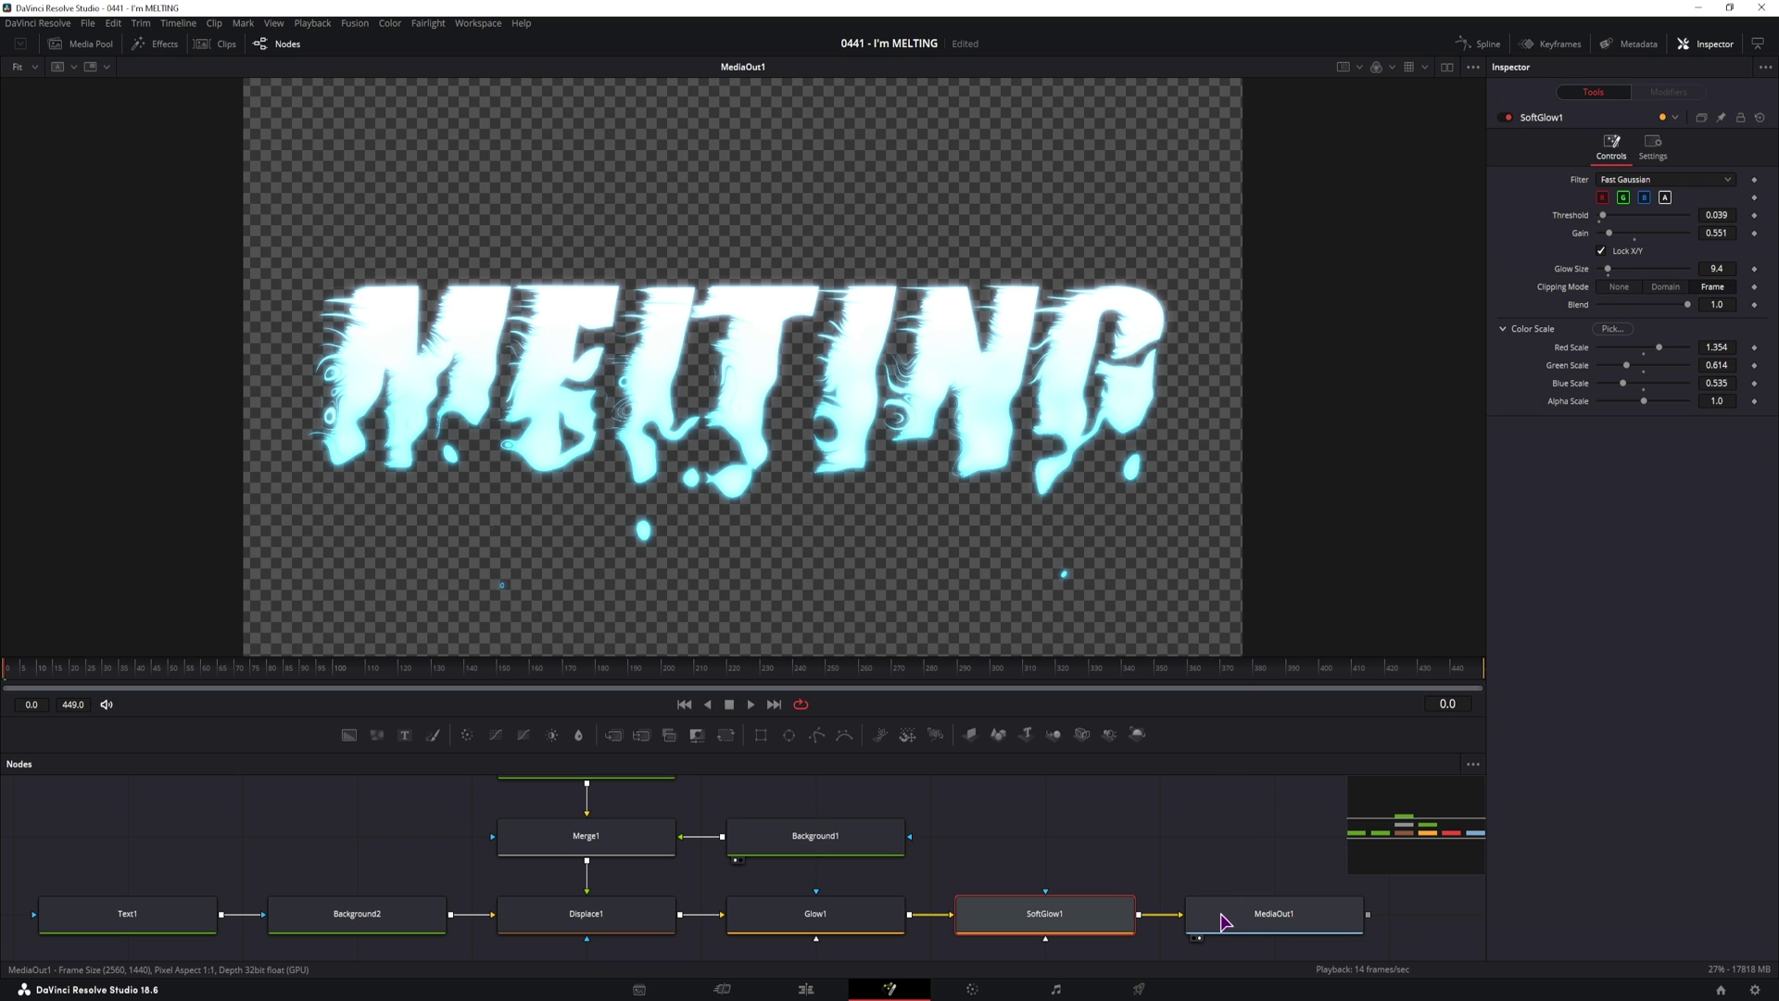
# Step: Make room and insert a Shadow node after SoftGlow1
pyautogui.moveTo(1225, 920); pyautogui.dragTo(1395, 905)
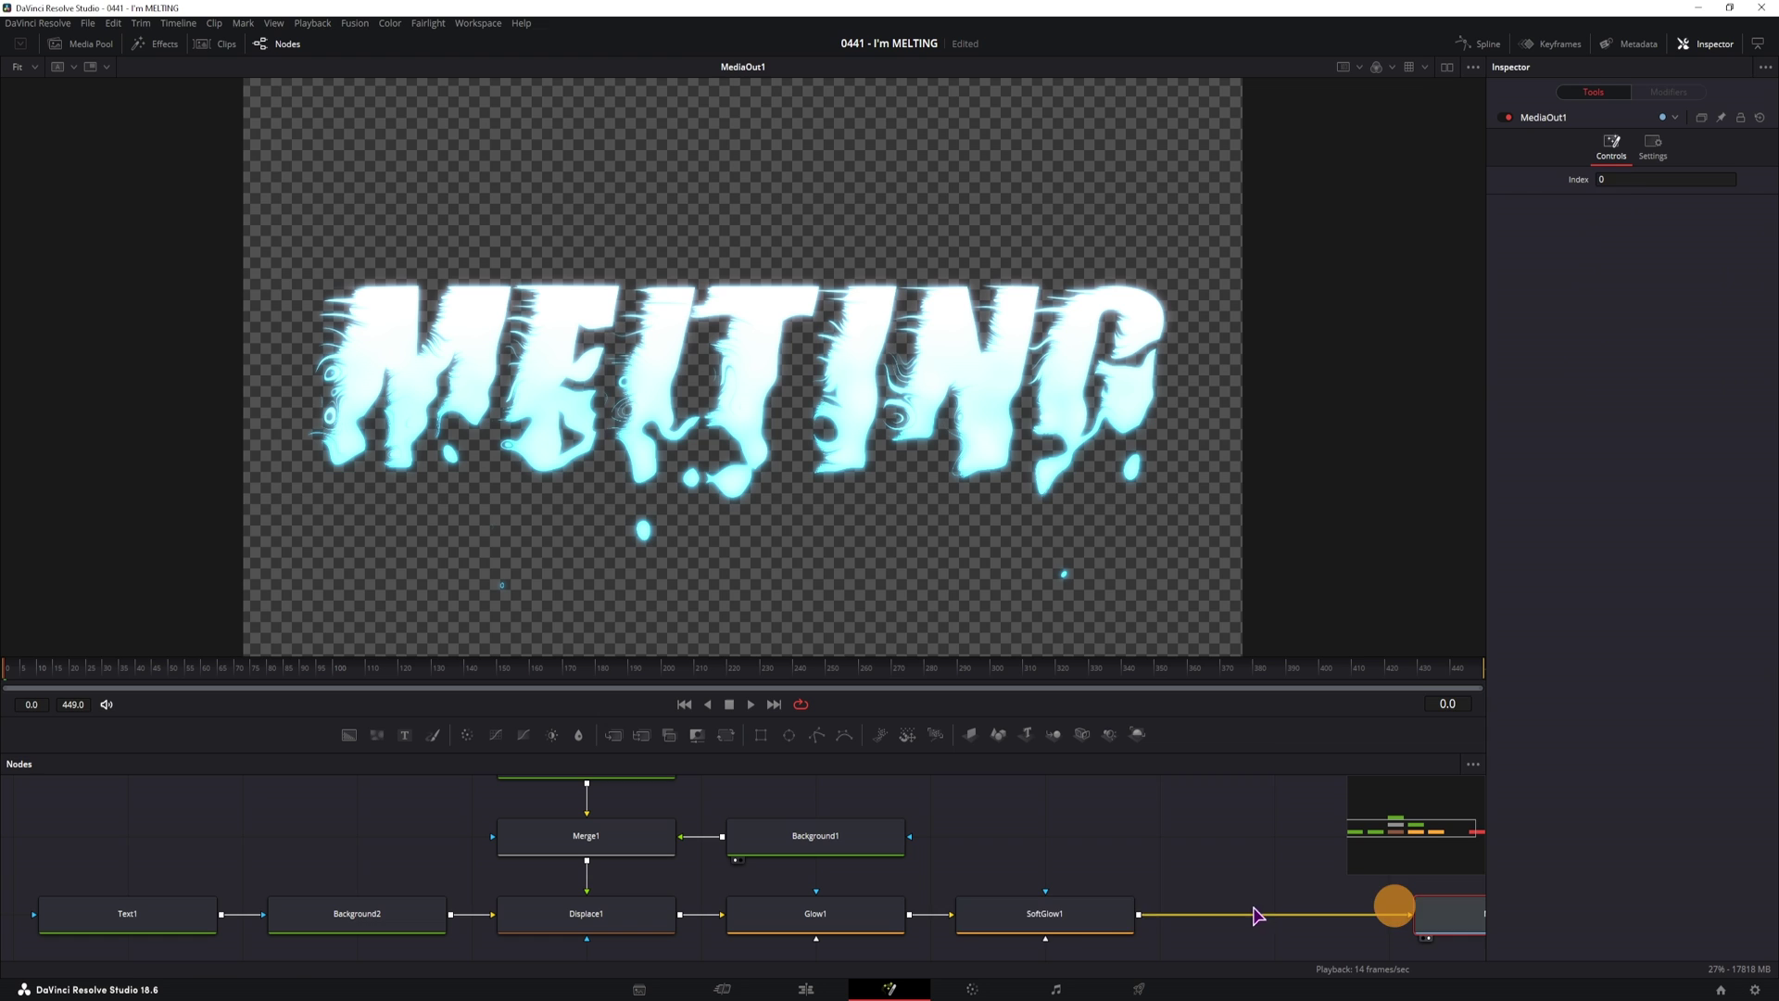
pyautogui.click(1082, 923)
pyautogui.hotkey('shift', 'space')
pyautogui.write('shado')
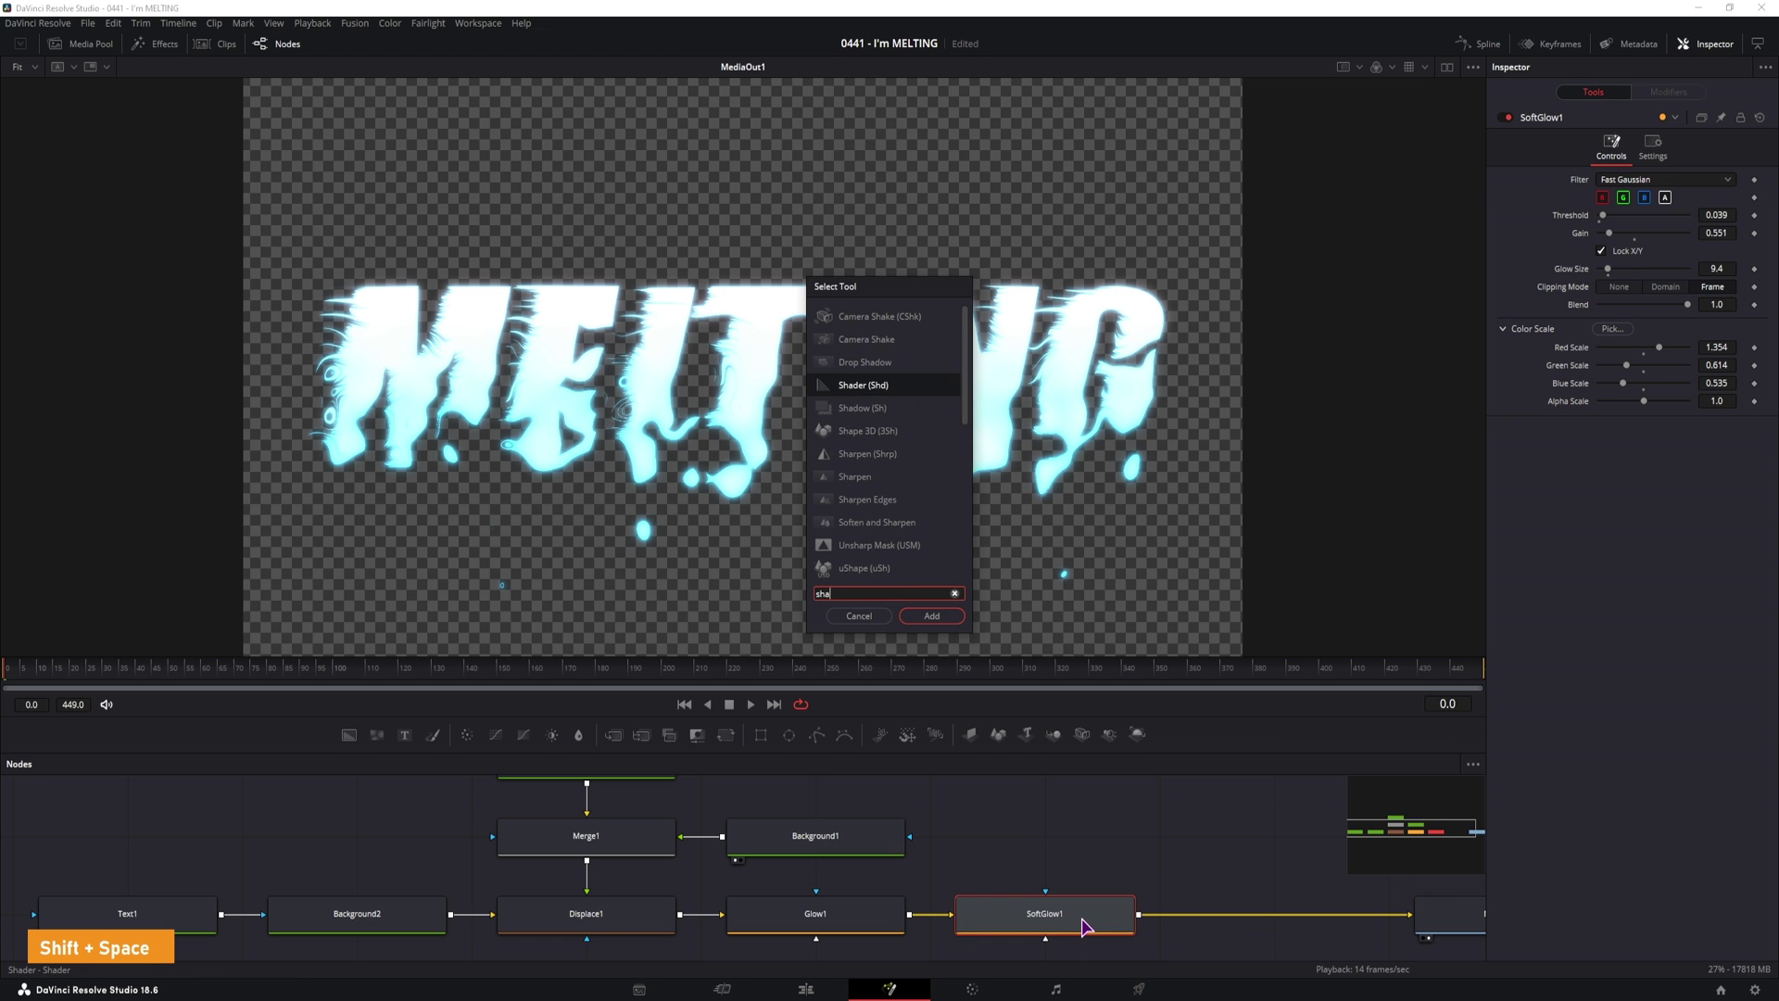
pyautogui.click(932, 616)
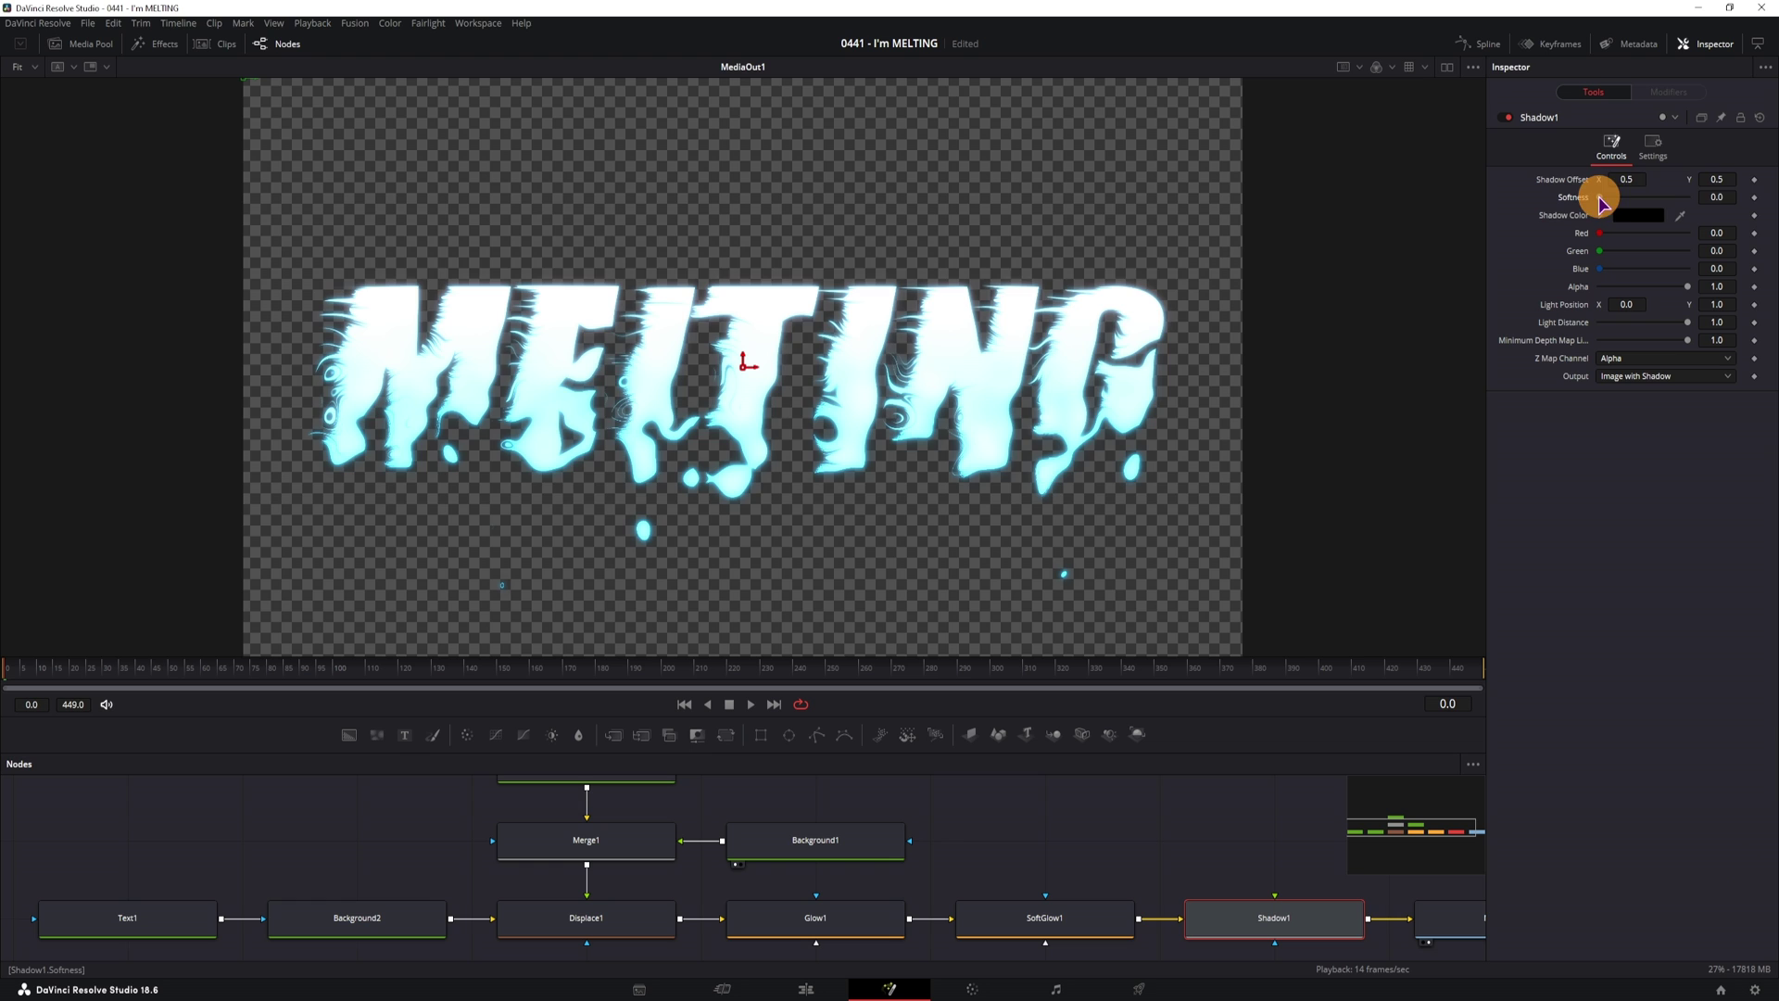
# Step: Set Shadow1 Softness to 0.01142 and colour Green 0.622, Blue 0.74, comparing on and off
pyautogui.moveTo(1603, 204)
pyautogui.mouseDown()
pyautogui.moveTo(1714, 197)
pyautogui.moveTo(1621, 204)
pyautogui.mouseUp()
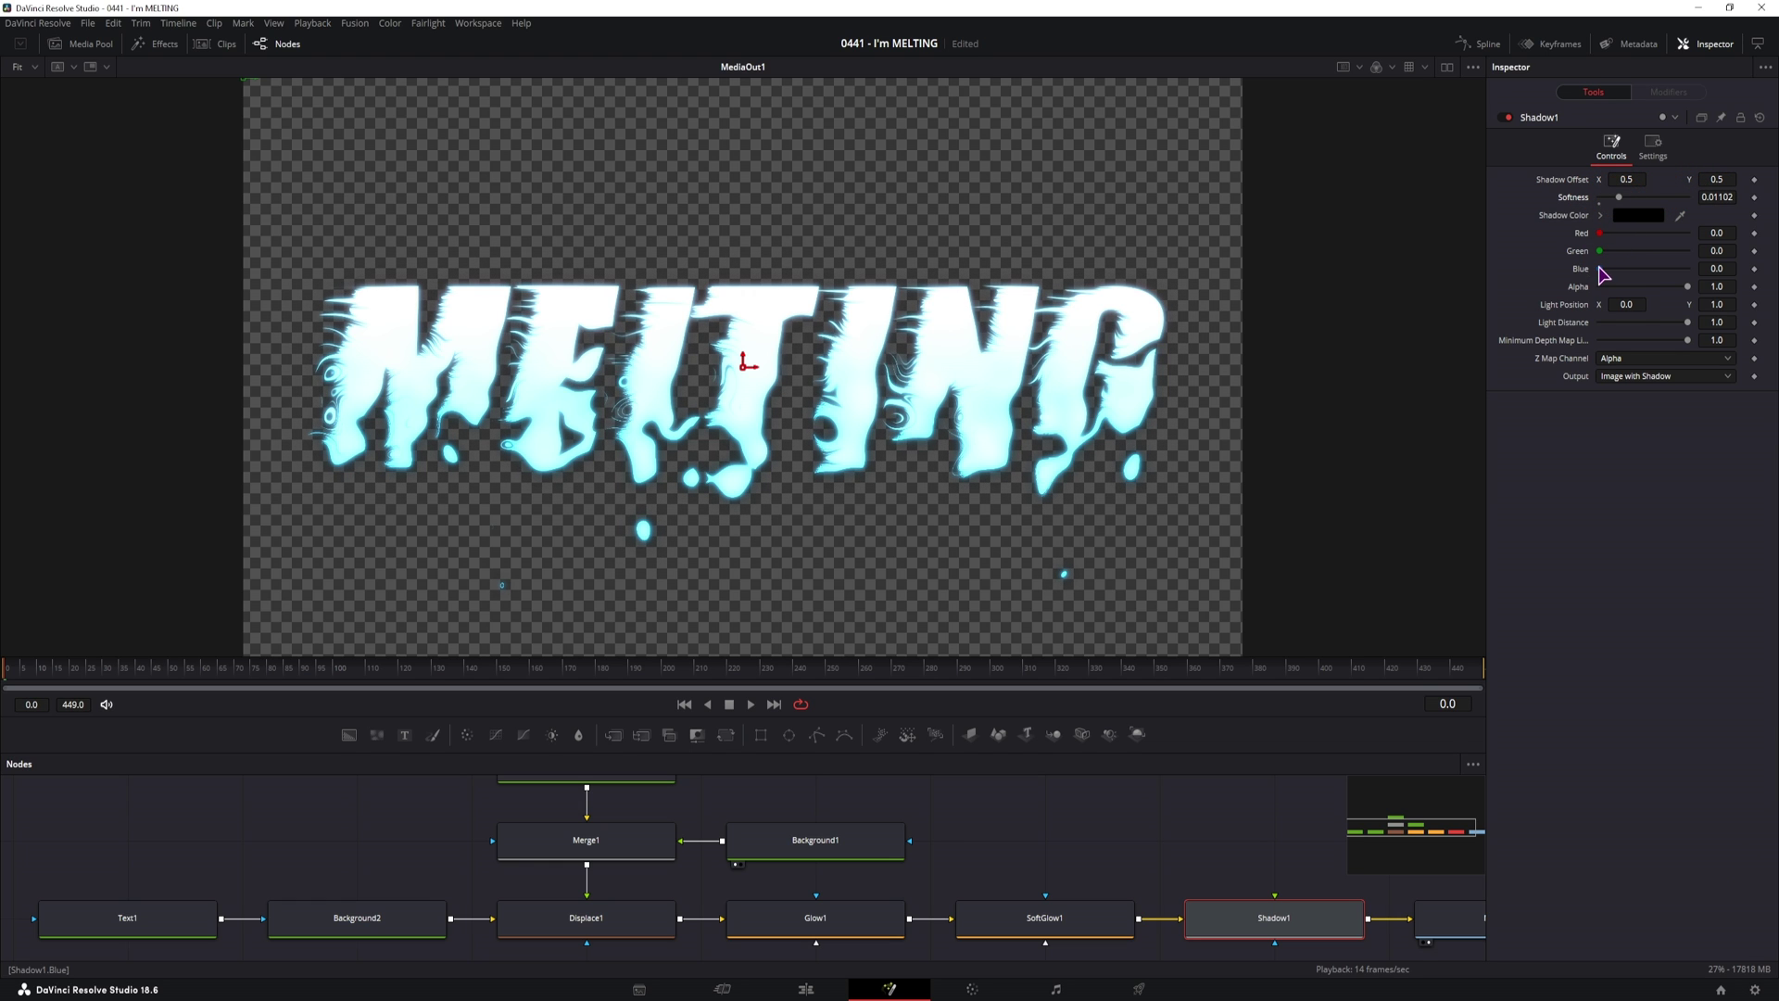
pyautogui.moveTo(1599, 268); pyautogui.dragTo(1654, 252)
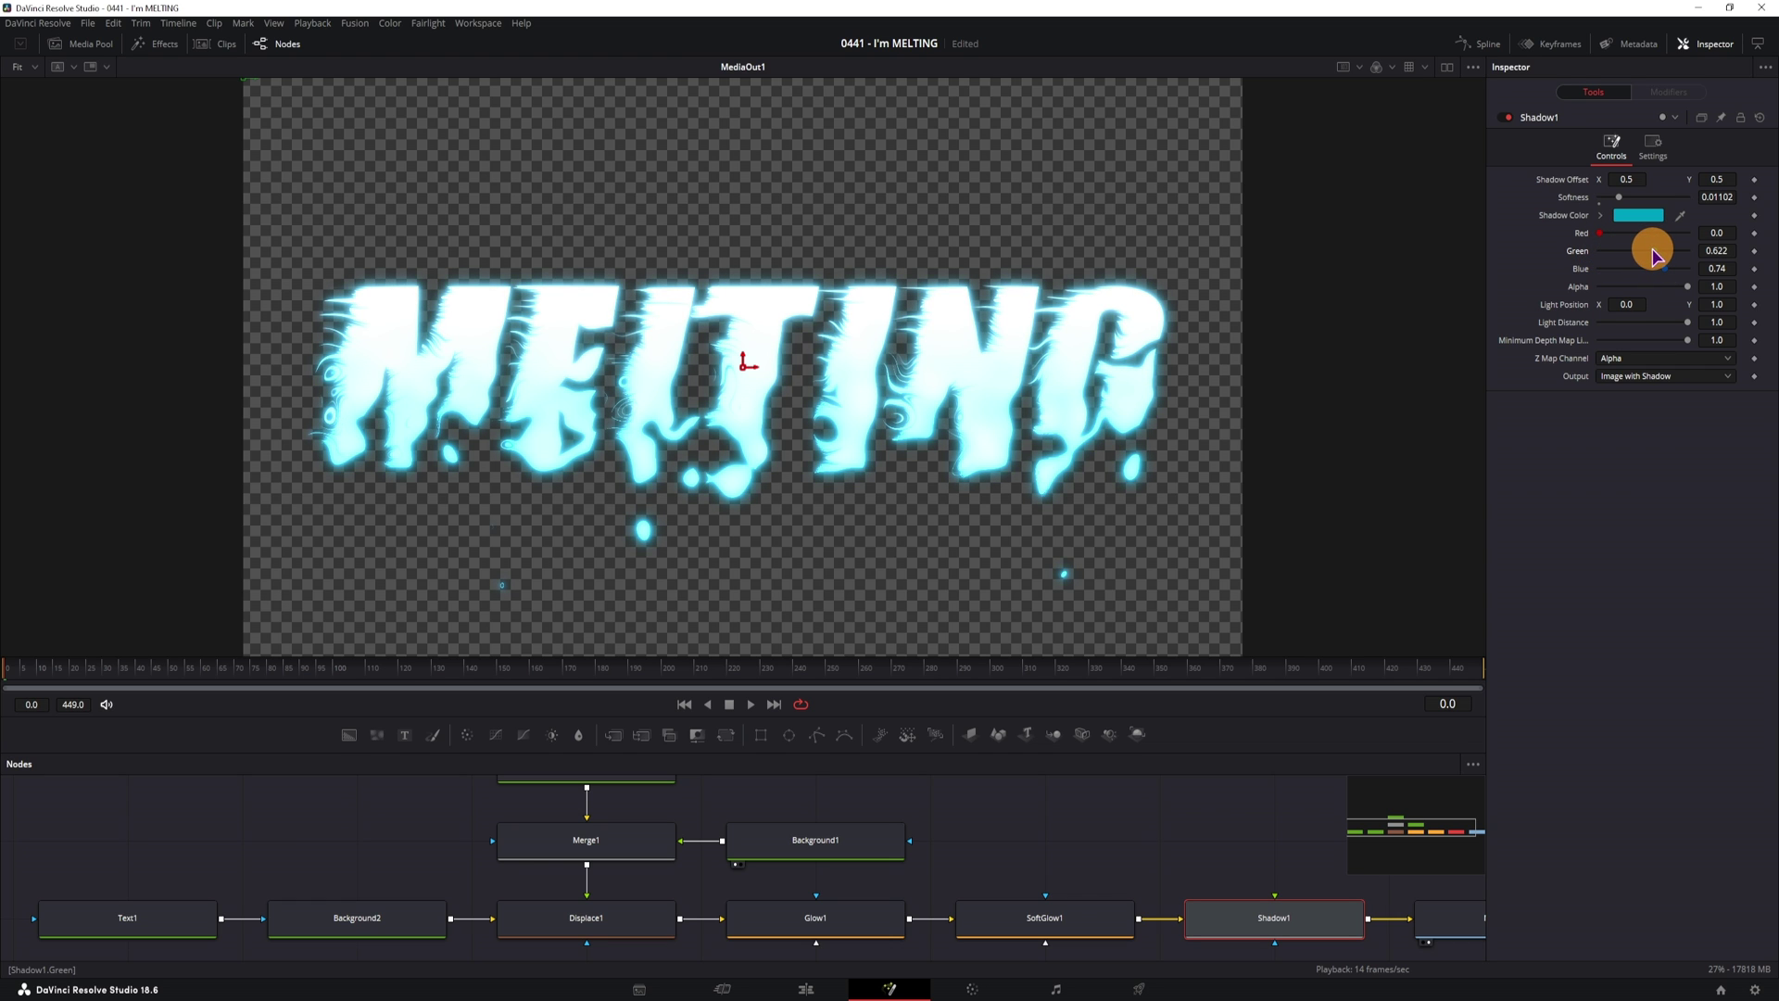
pyautogui.click(1507, 119)
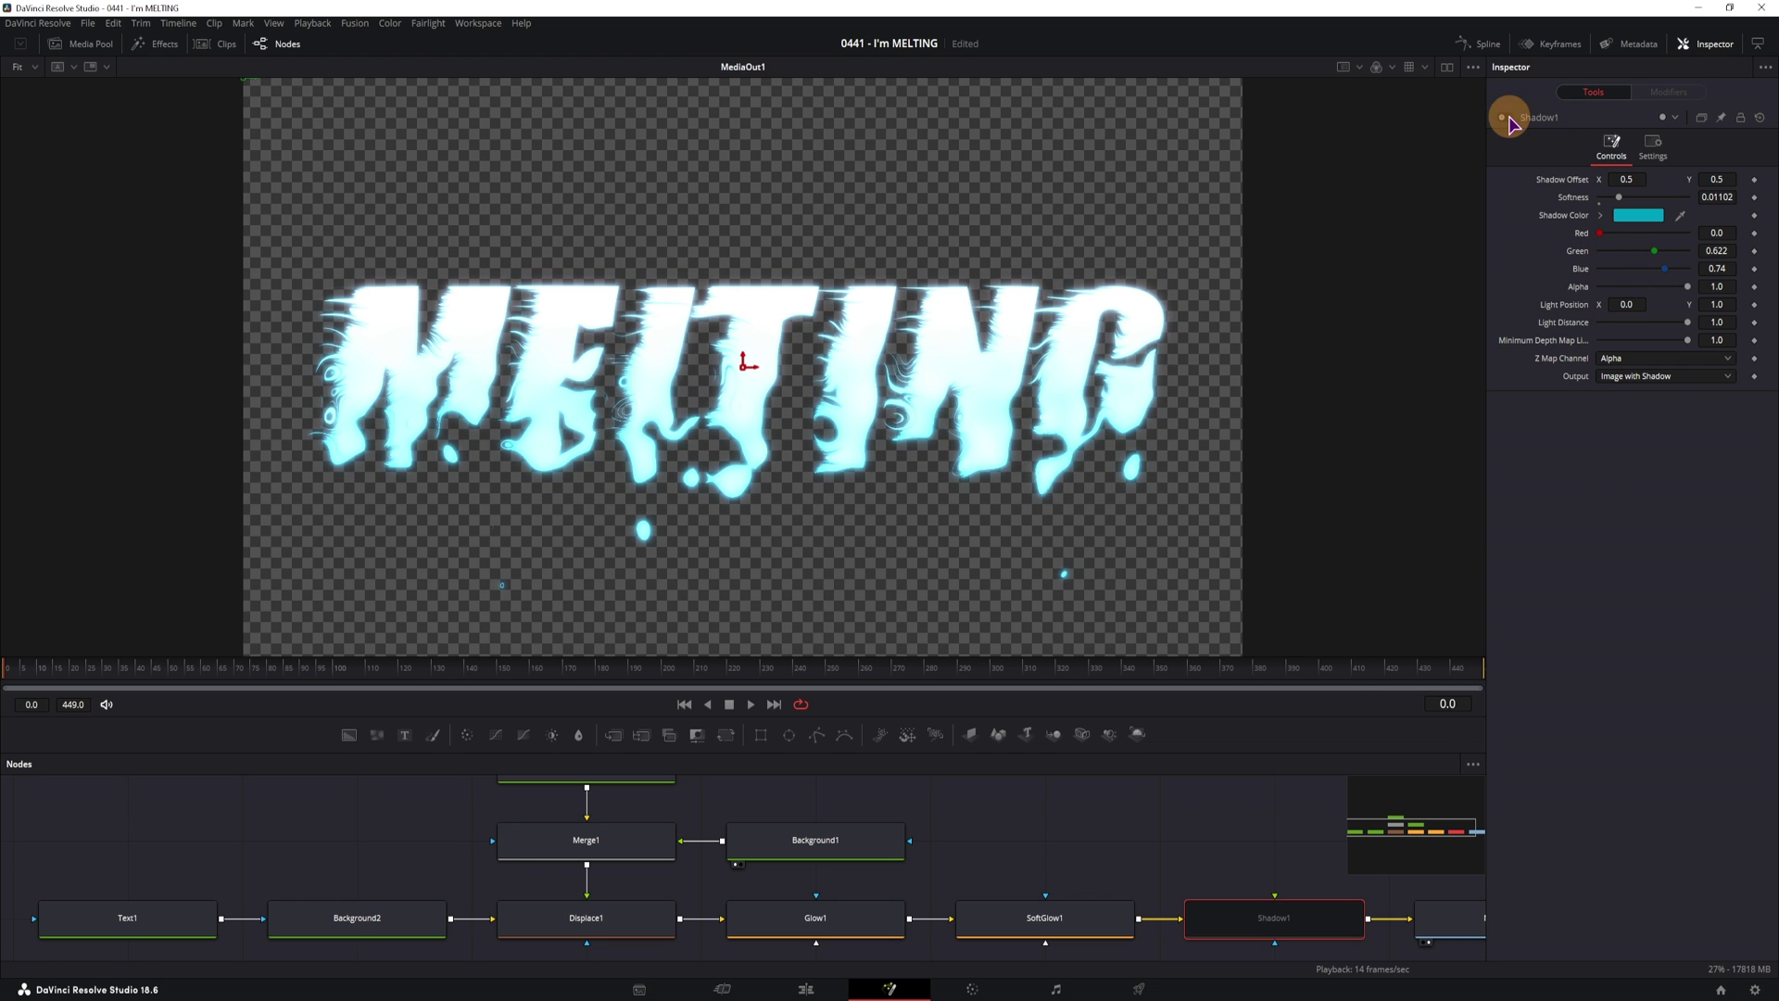
pyautogui.click(1507, 118)
pyautogui.click(1507, 119)
pyautogui.click(1506, 118)
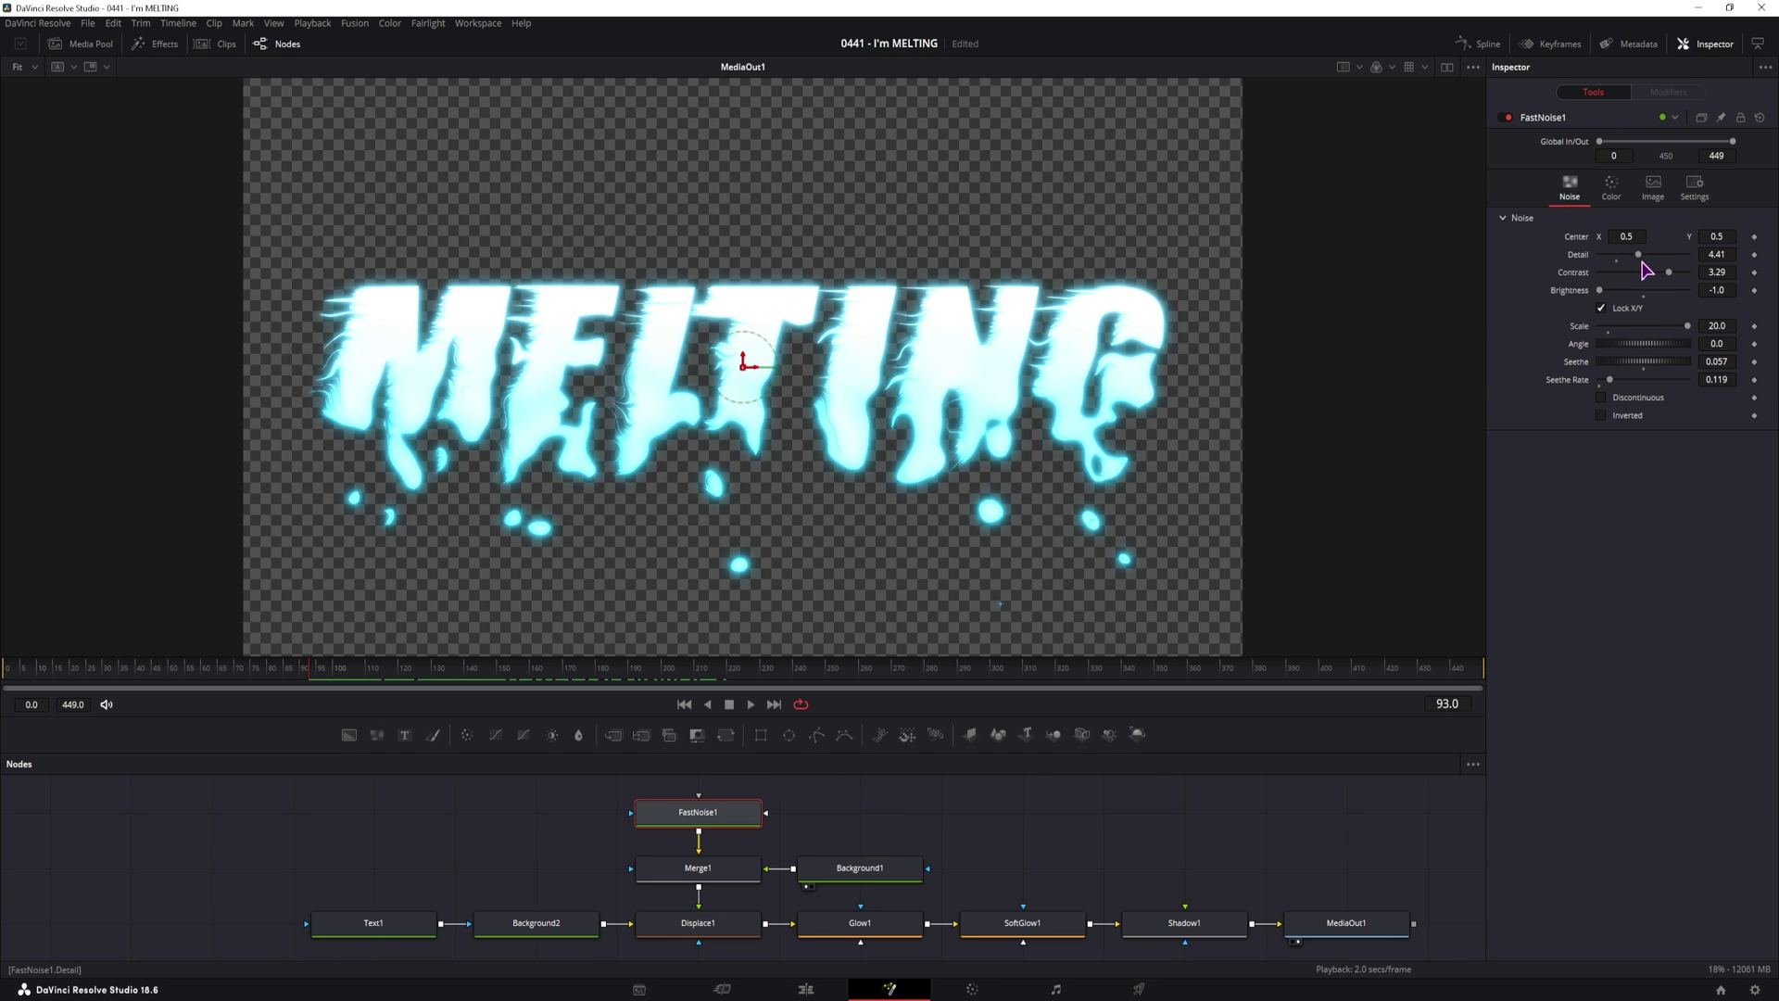
# Step: View FastNoise1 in a dual viewer and set Detail 2.0, Contrast 2.65, Brightness -0.69
pyautogui.click(1448, 67)
pyautogui.press('1')
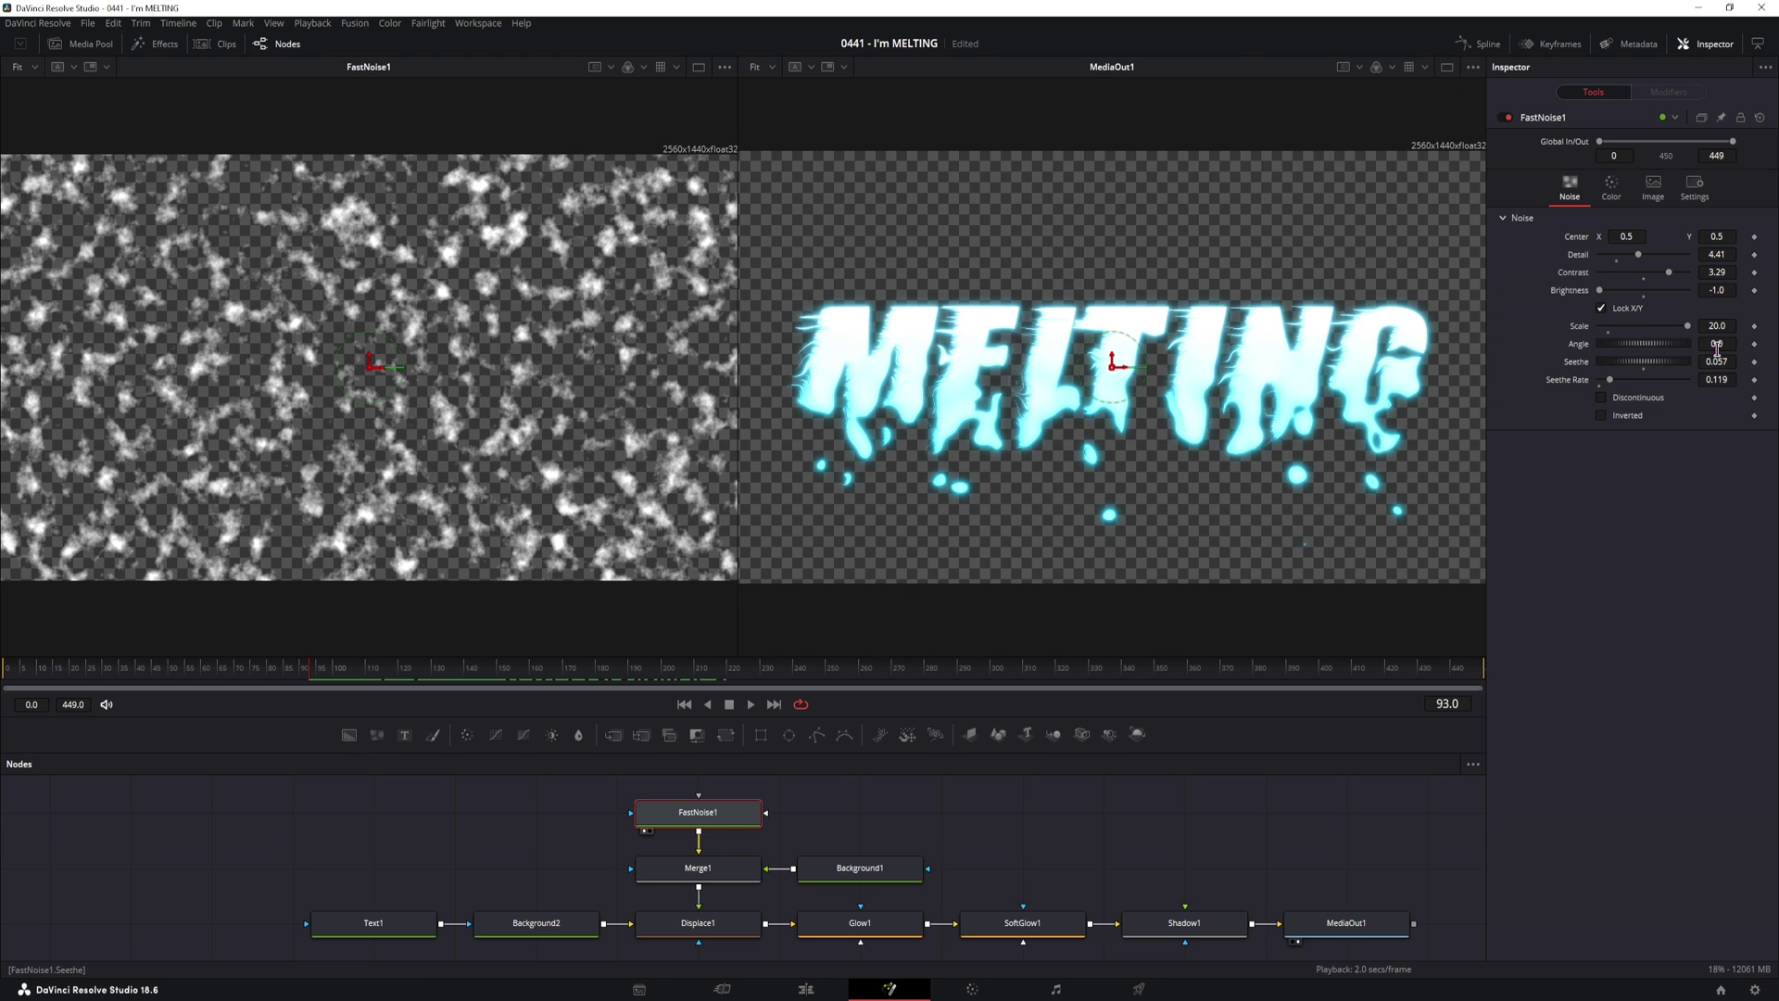
pyautogui.moveTo(1638, 255)
pyautogui.mouseDown()
pyautogui.moveTo(1724, 253)
pyautogui.moveTo(1543, 260)
pyautogui.moveTo(1682, 254)
pyautogui.moveTo(1617, 255)
pyautogui.moveTo(1671, 255)
pyautogui.moveTo(1621, 256)
pyautogui.moveTo(1628, 268)
pyautogui.mouseUp()
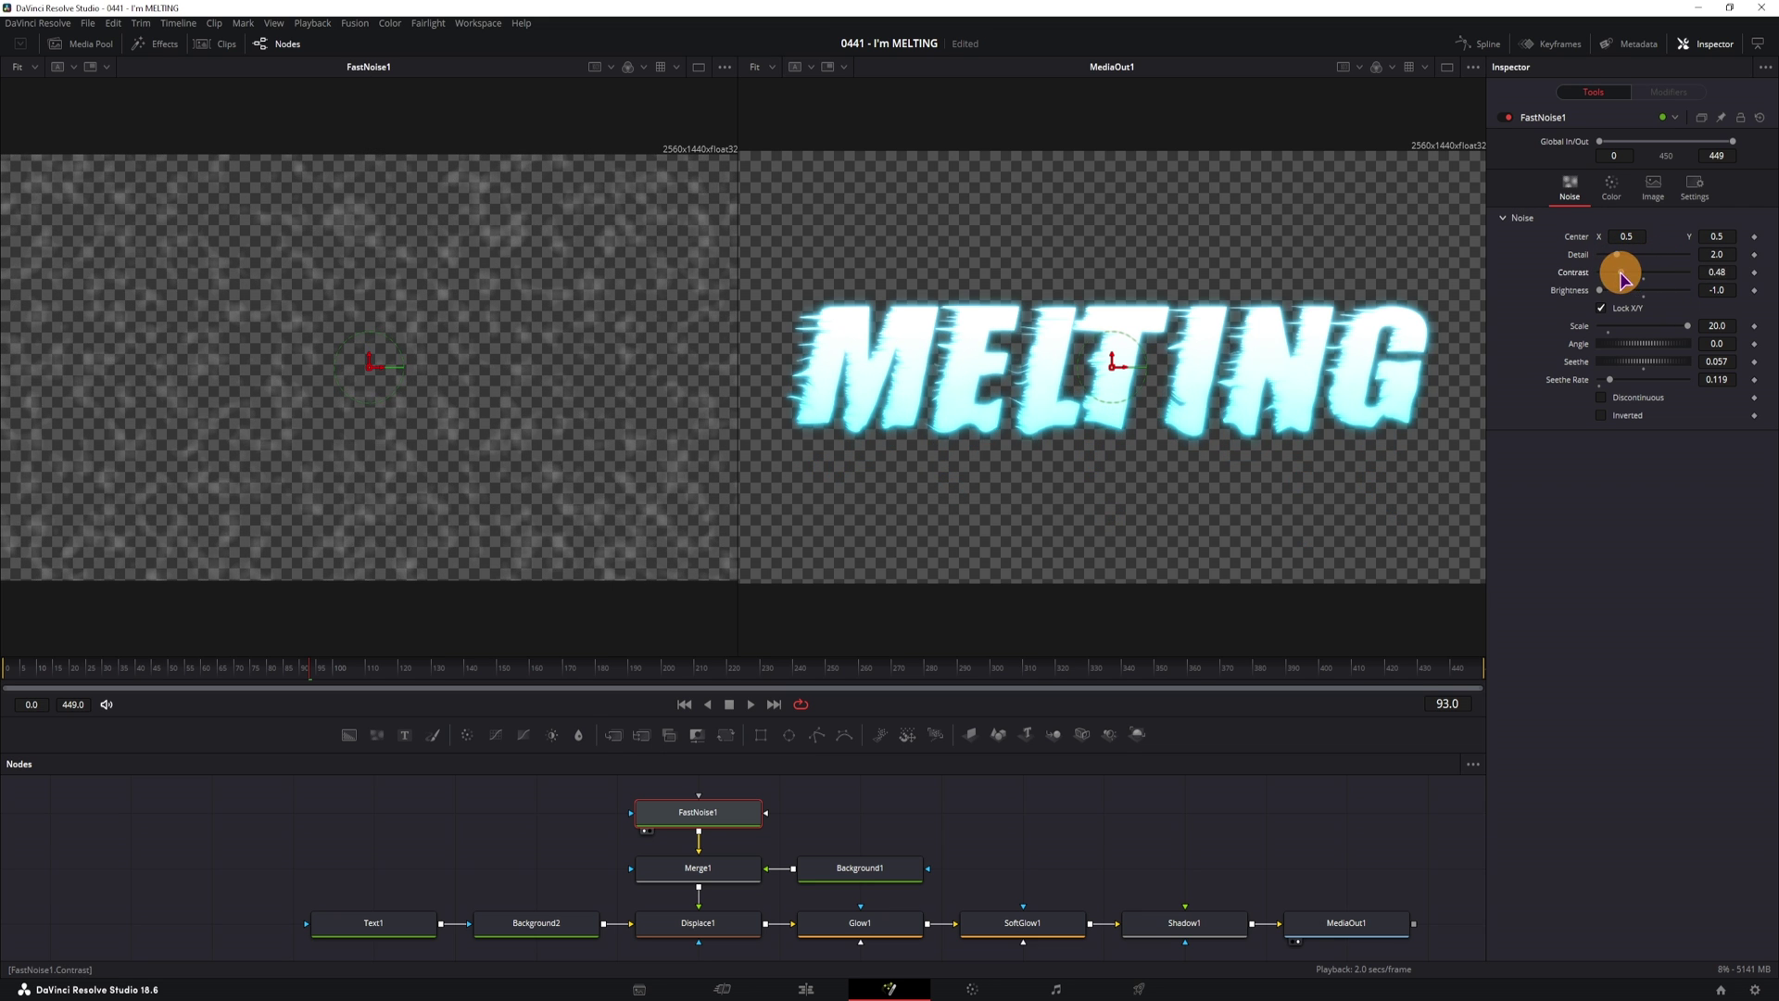
pyautogui.moveTo(1654, 276); pyautogui.dragTo(1670, 276)
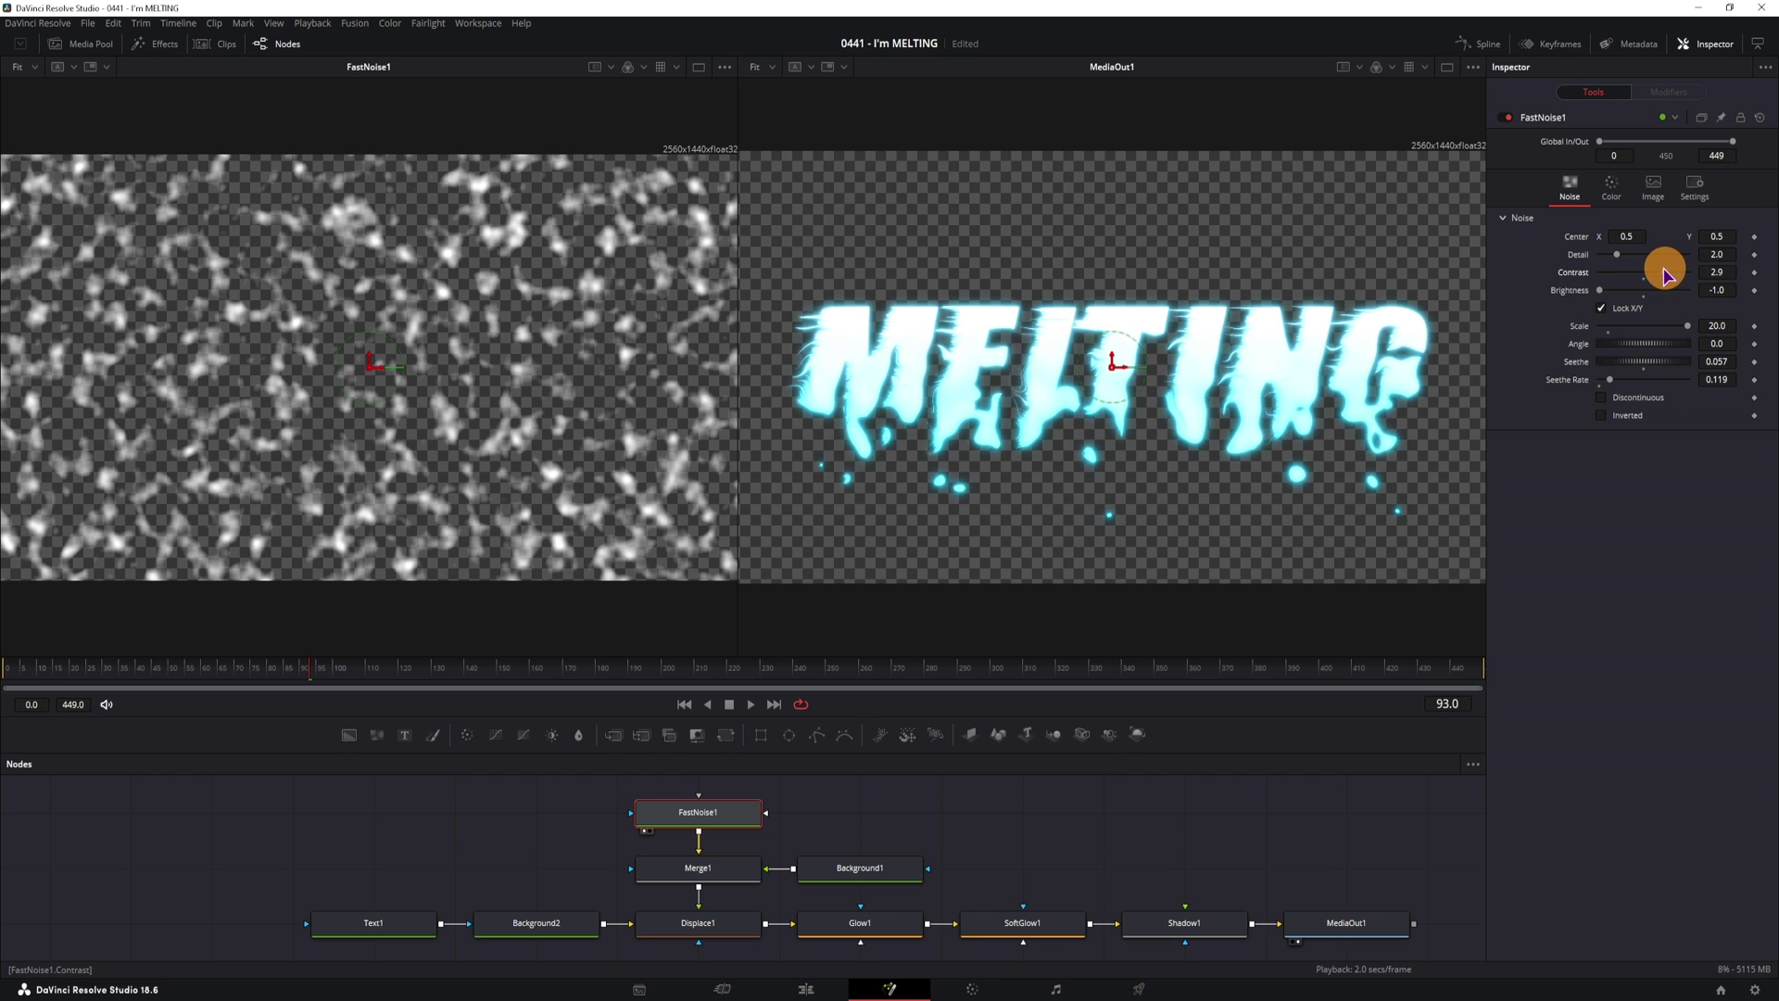
pyautogui.moveTo(1600, 290)
pyautogui.mouseDown()
pyautogui.moveTo(1668, 283)
pyautogui.moveTo(1613, 289)
pyautogui.mouseUp()
pyautogui.moveTo(1688, 326)
pyautogui.mouseDown()
pyautogui.moveTo(1603, 336)
pyautogui.moveTo(1694, 334)
pyautogui.mouseUp()
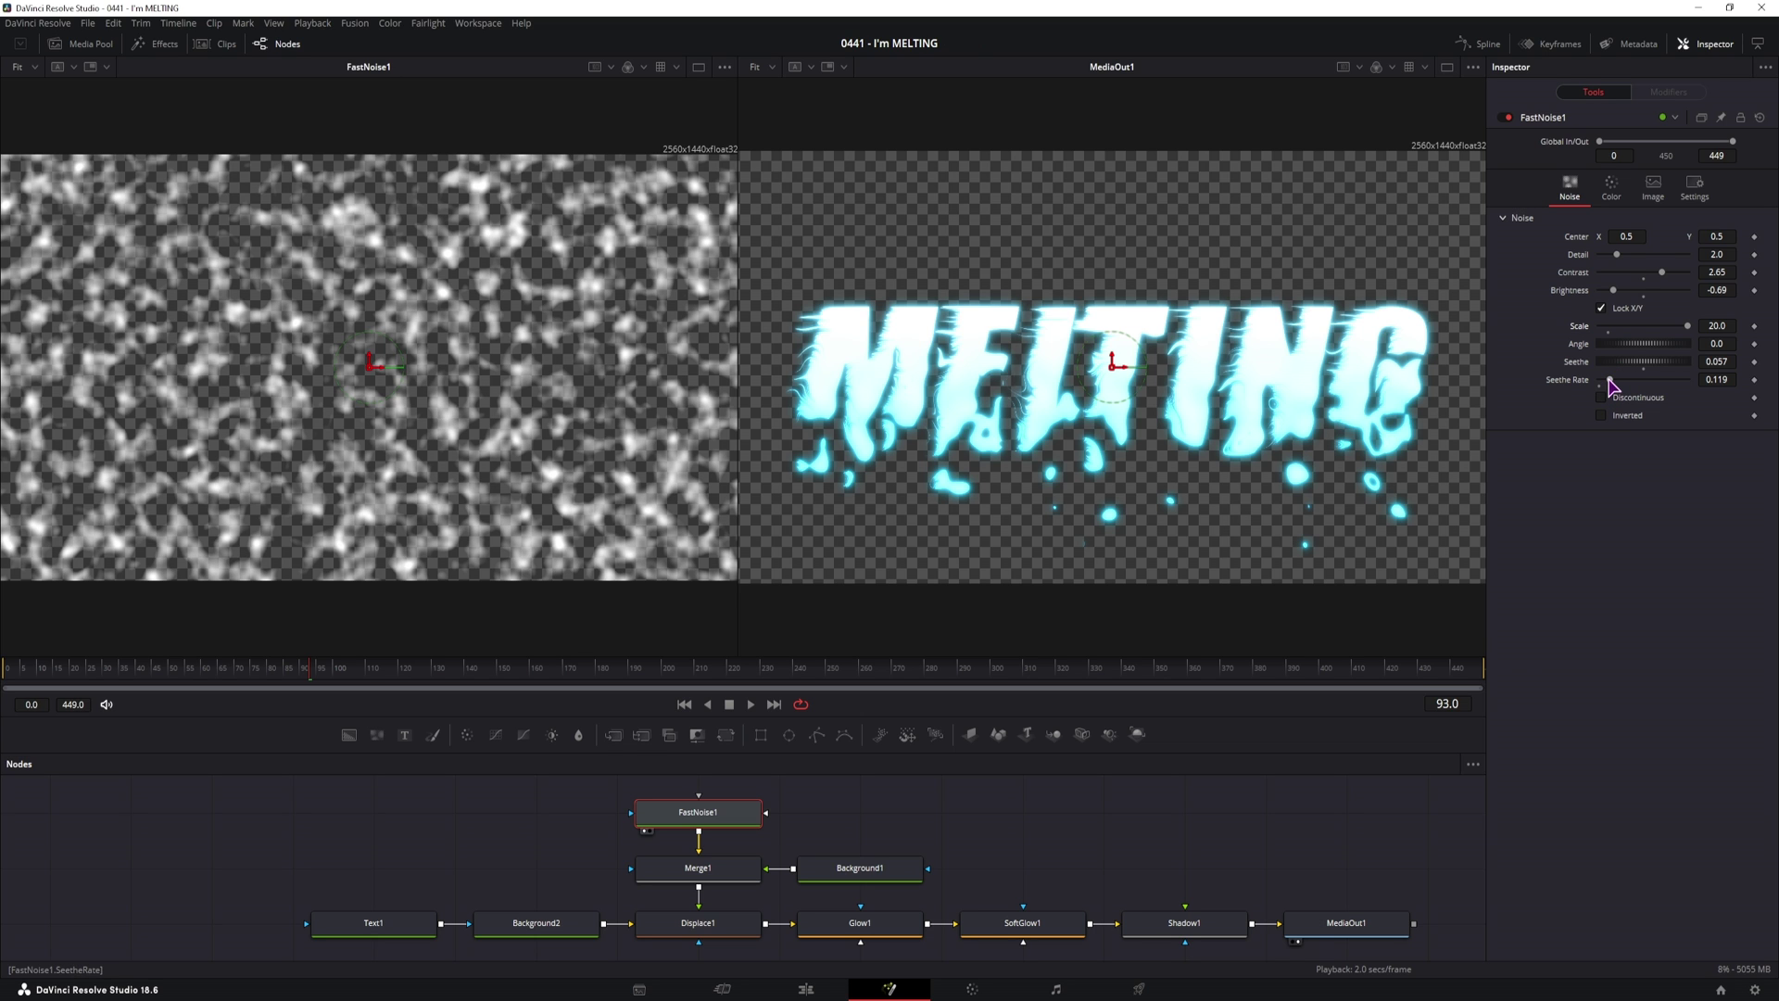
# Step: Reset Seethe and Seethe Rate to 0 and play back the melt
pyautogui.doubleClick(1579, 360)
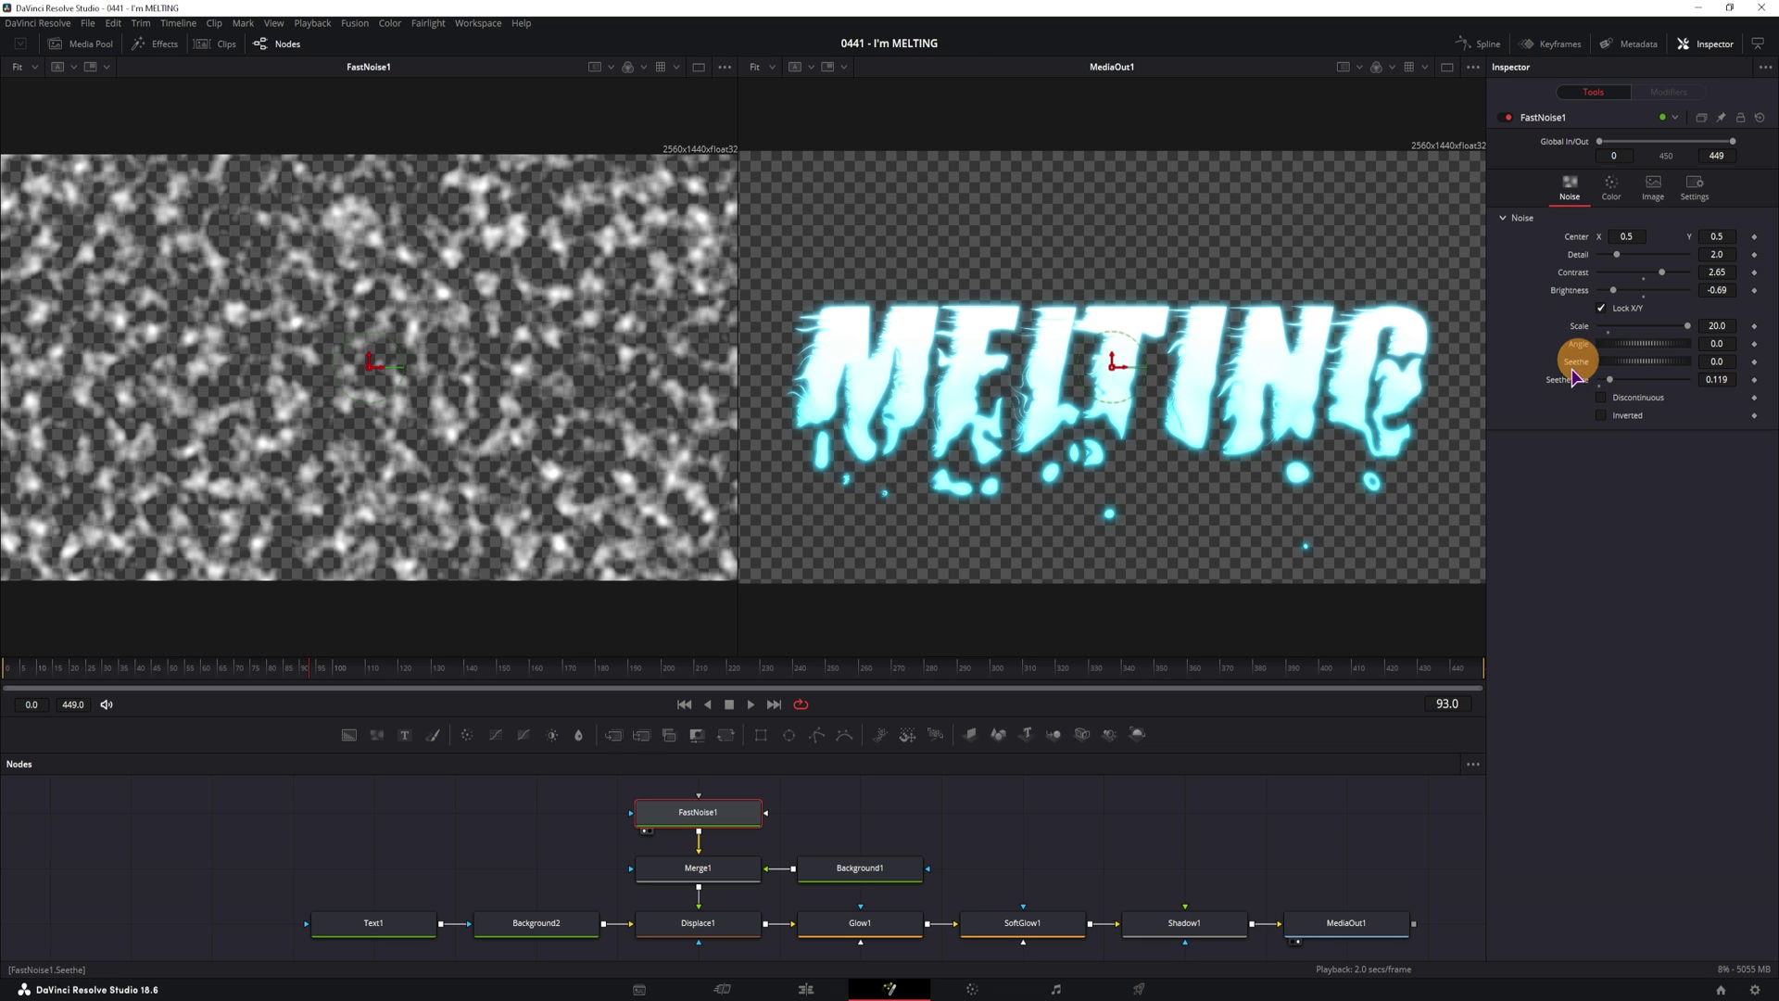
pyautogui.click(1568, 384)
pyautogui.doubleClick(1568, 383)
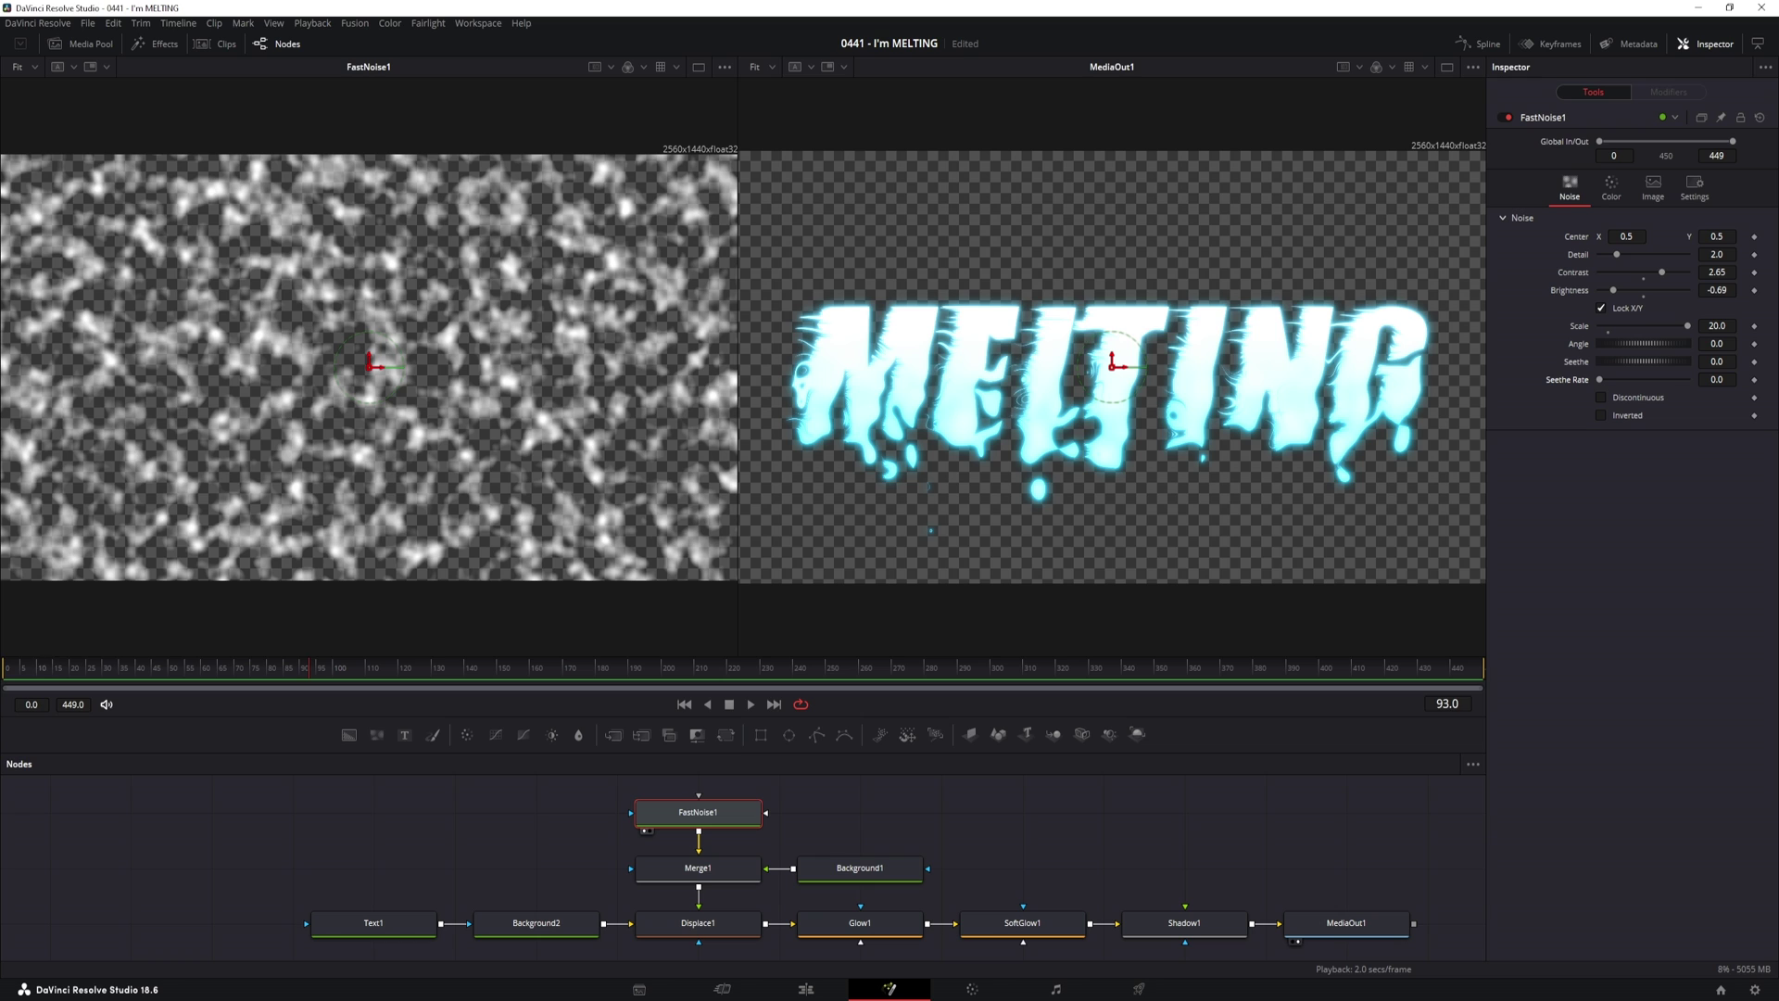
pyautogui.moveTo(25, 674); pyautogui.dragTo(72, 673)
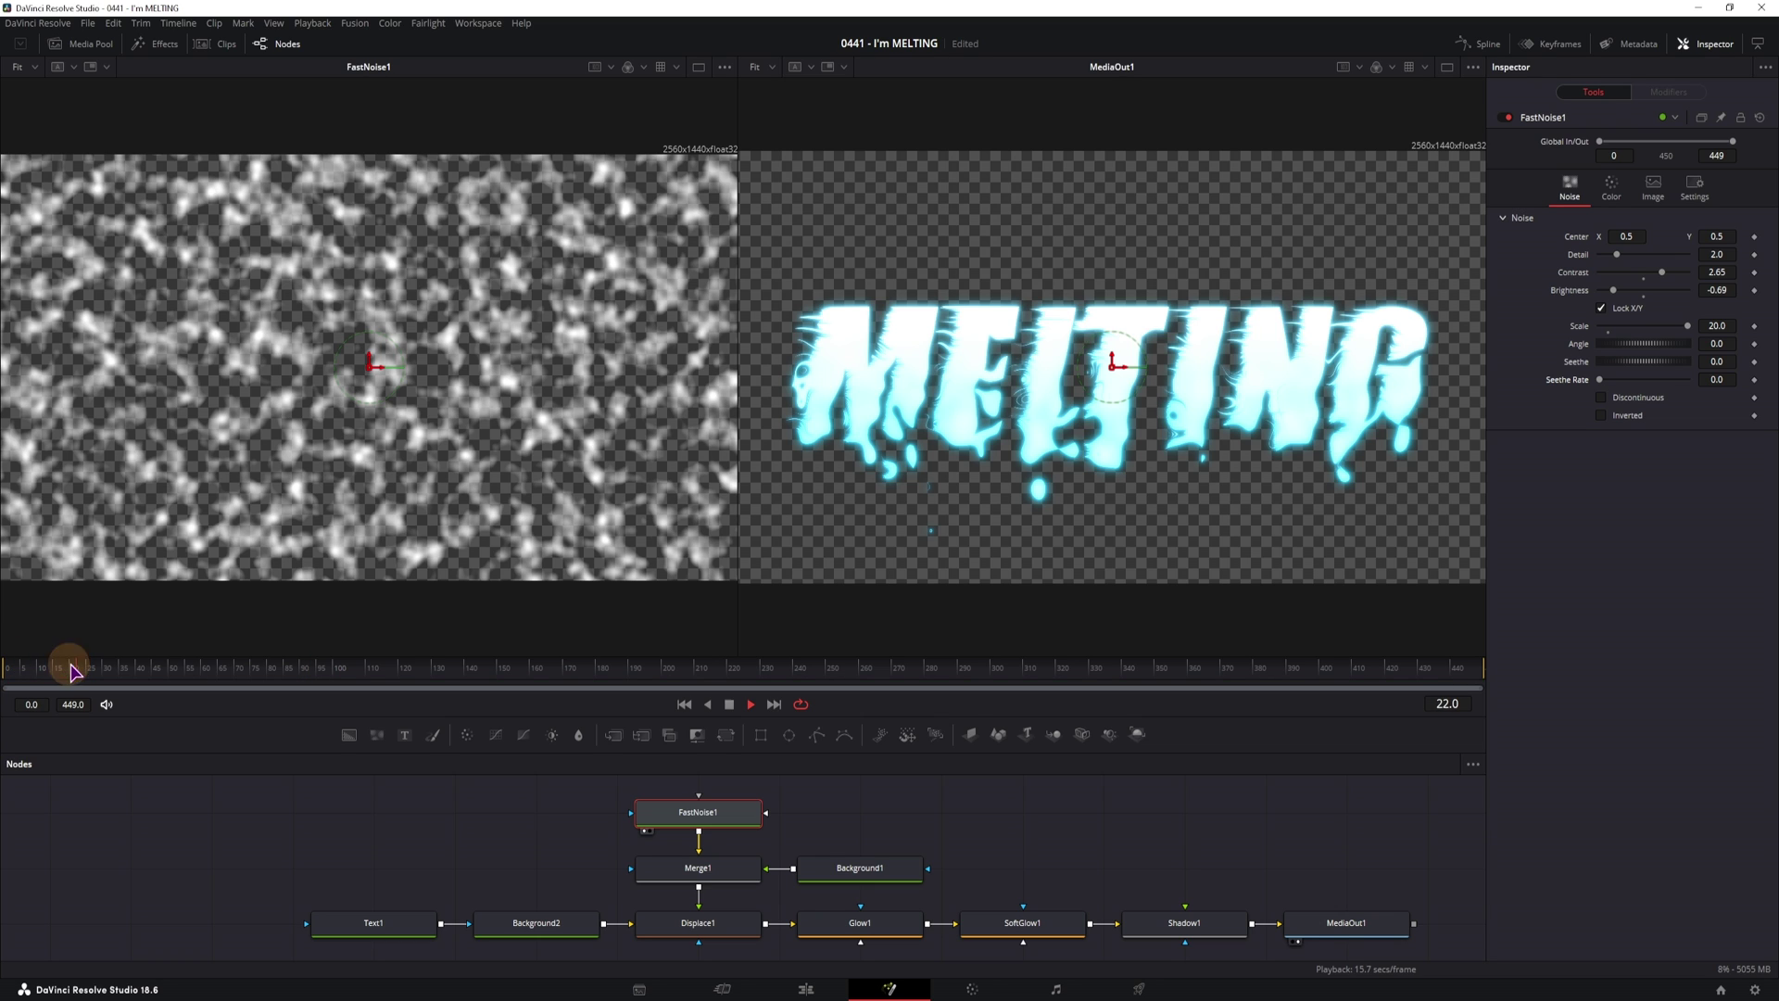
pyautogui.press('space')
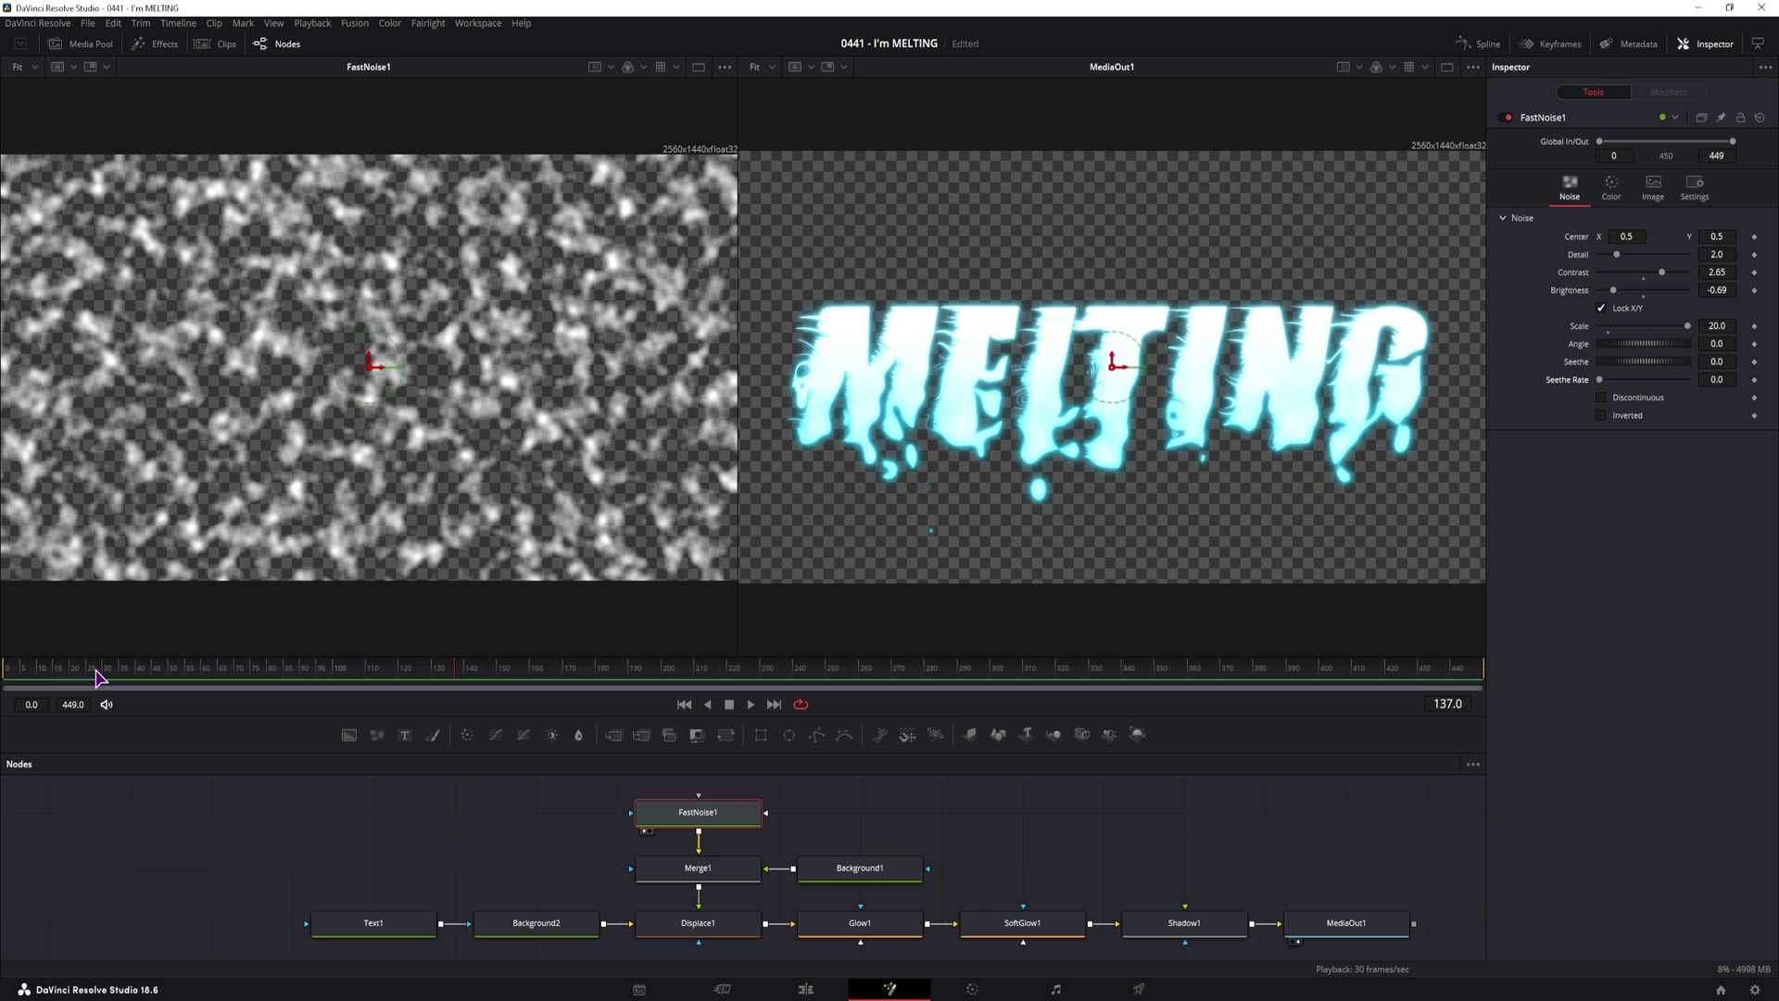
# Step: Keyframe FastNoise1's Center at the start, then drag it down to Y -0.014 at frame 449
pyautogui.click(8, 671)
pyautogui.click(16, 669)
pyautogui.click(727, 812)
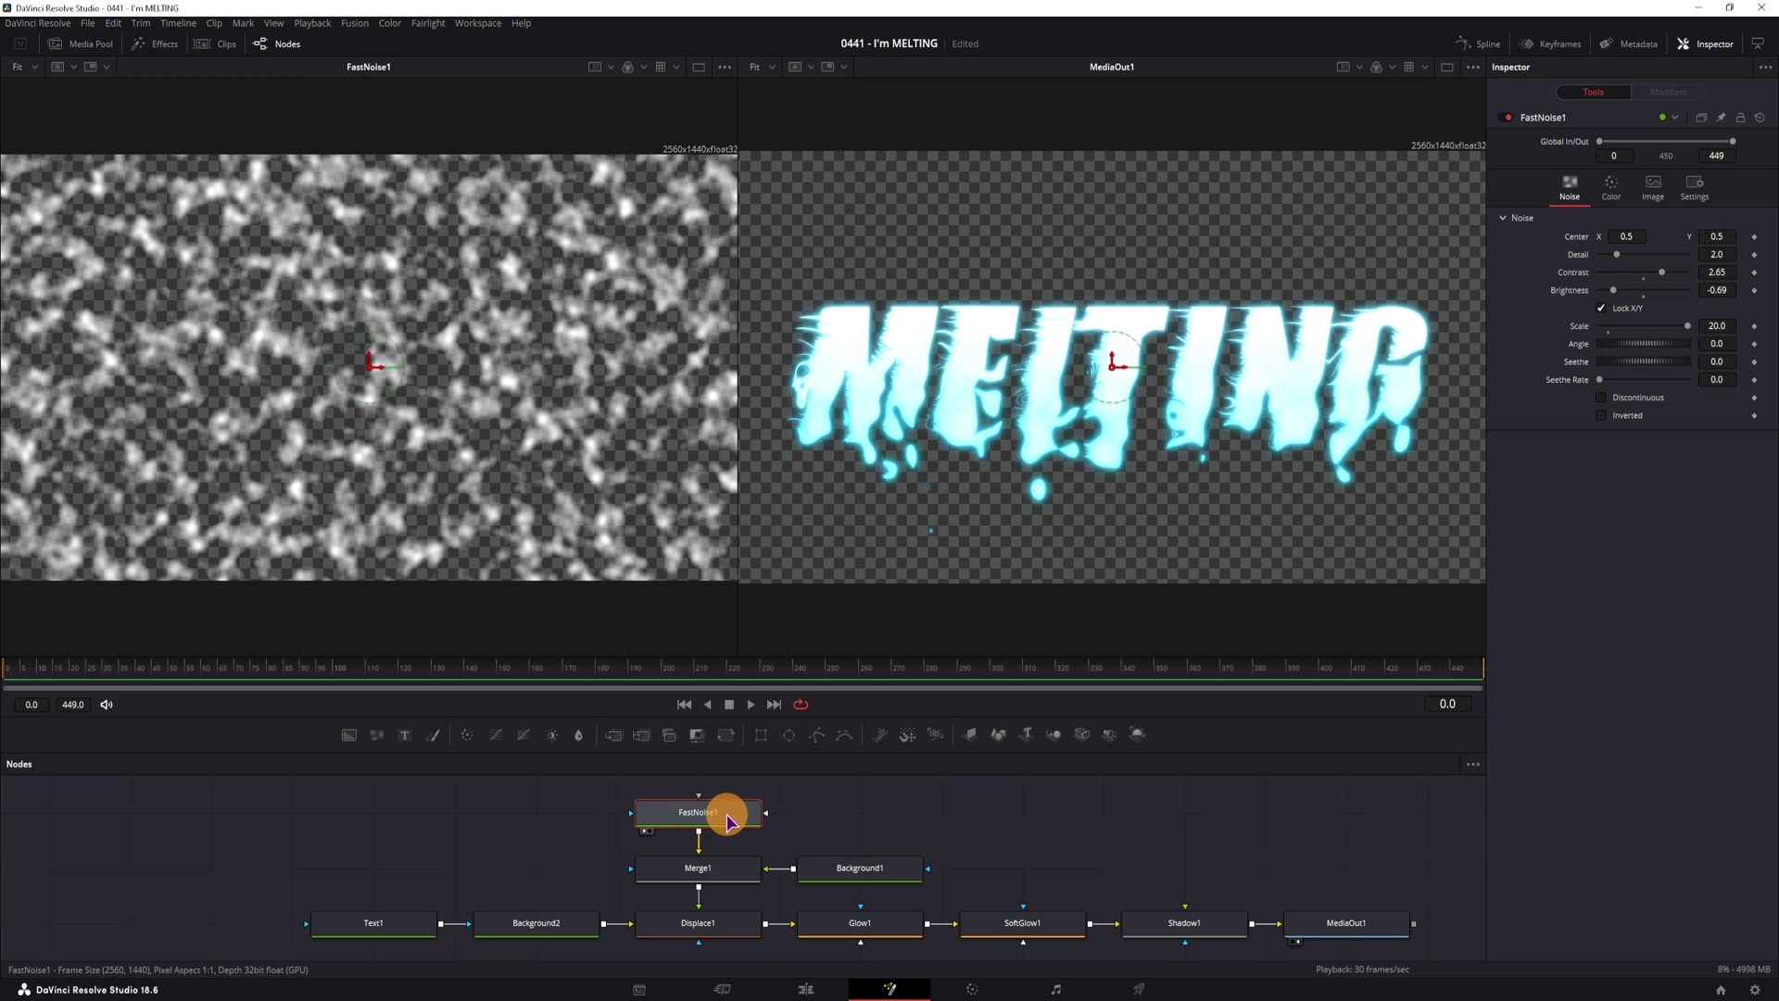
pyautogui.click(1755, 237)
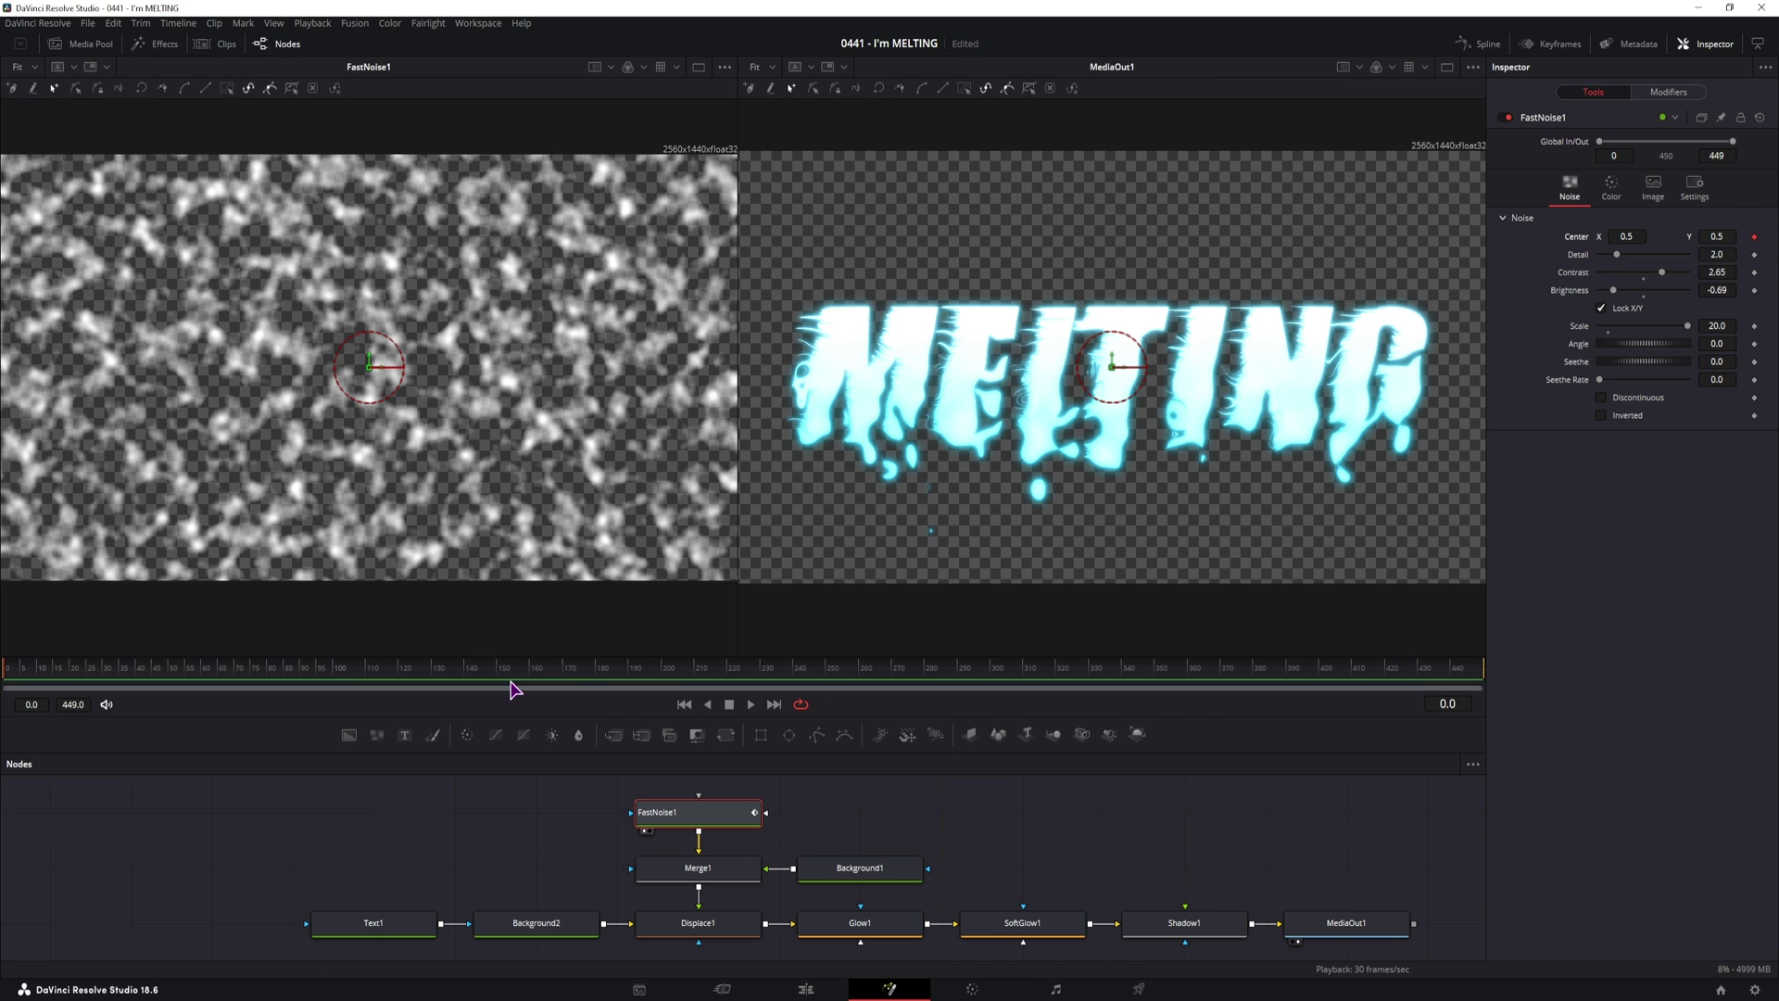
pyautogui.click(661, 671)
pyautogui.moveTo(1428, 677); pyautogui.dragTo(1480, 669)
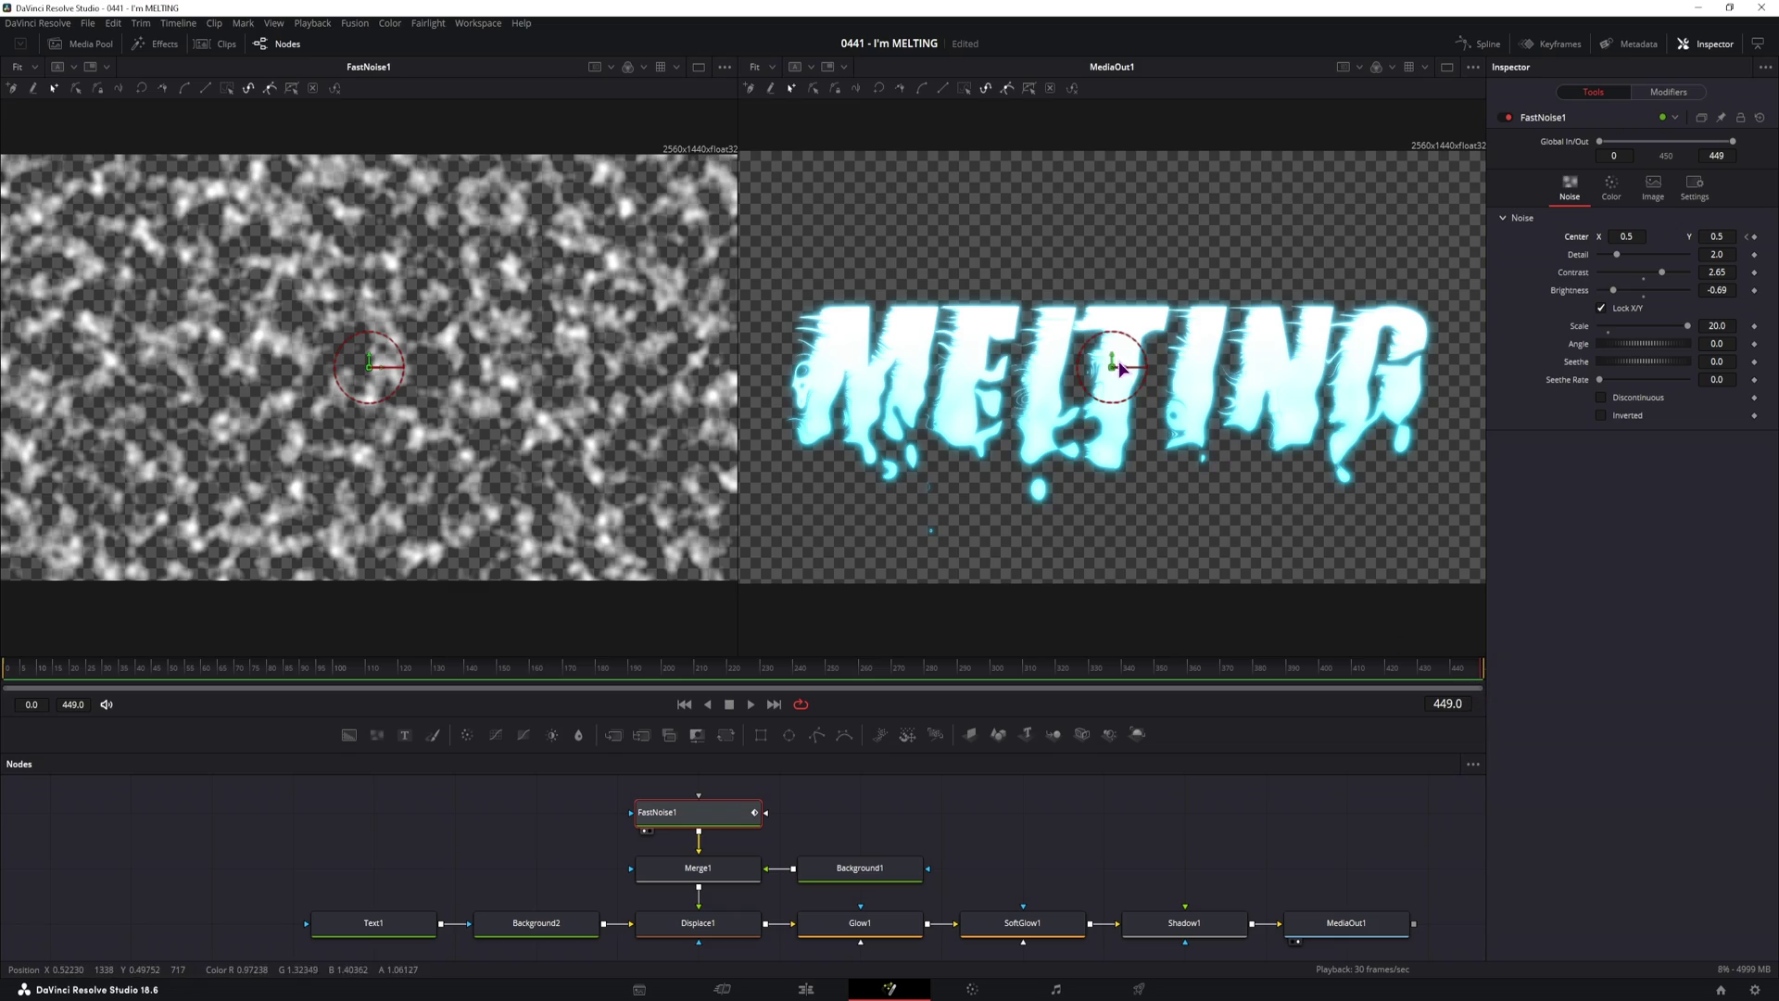
pyautogui.moveTo(1113, 361); pyautogui.dragTo(1124, 577)
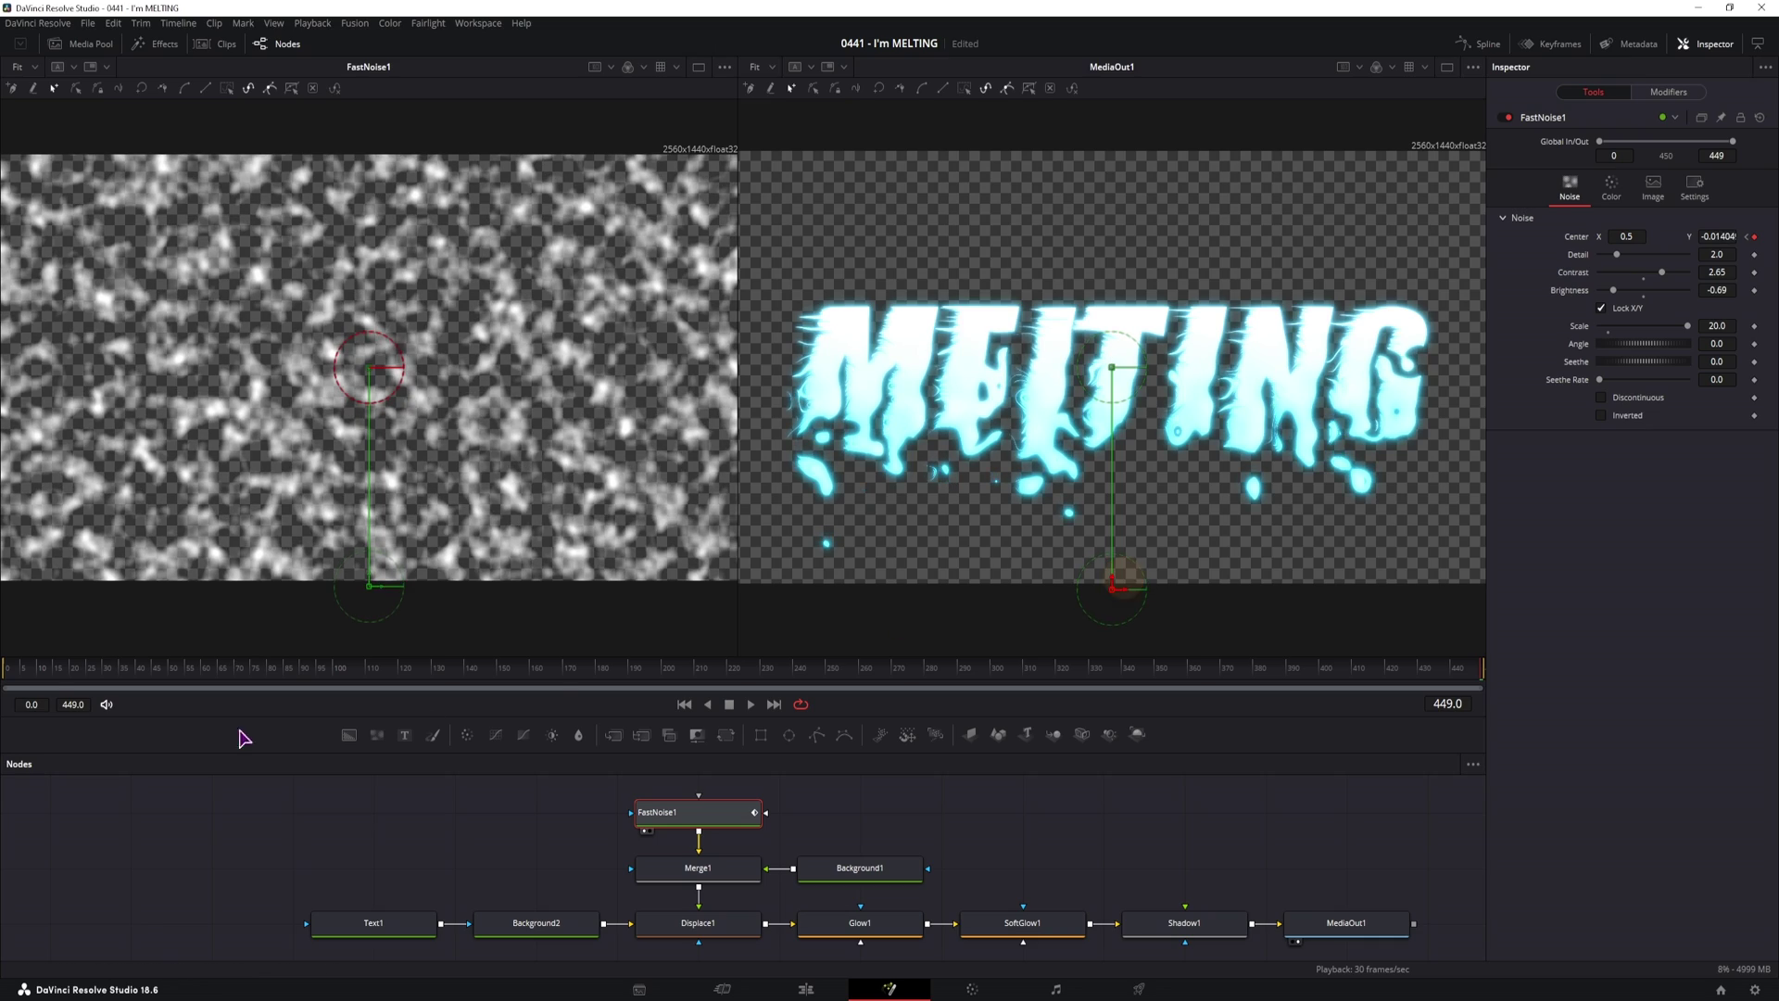
pyautogui.moveTo(28, 690); pyautogui.dragTo(1271, 691)
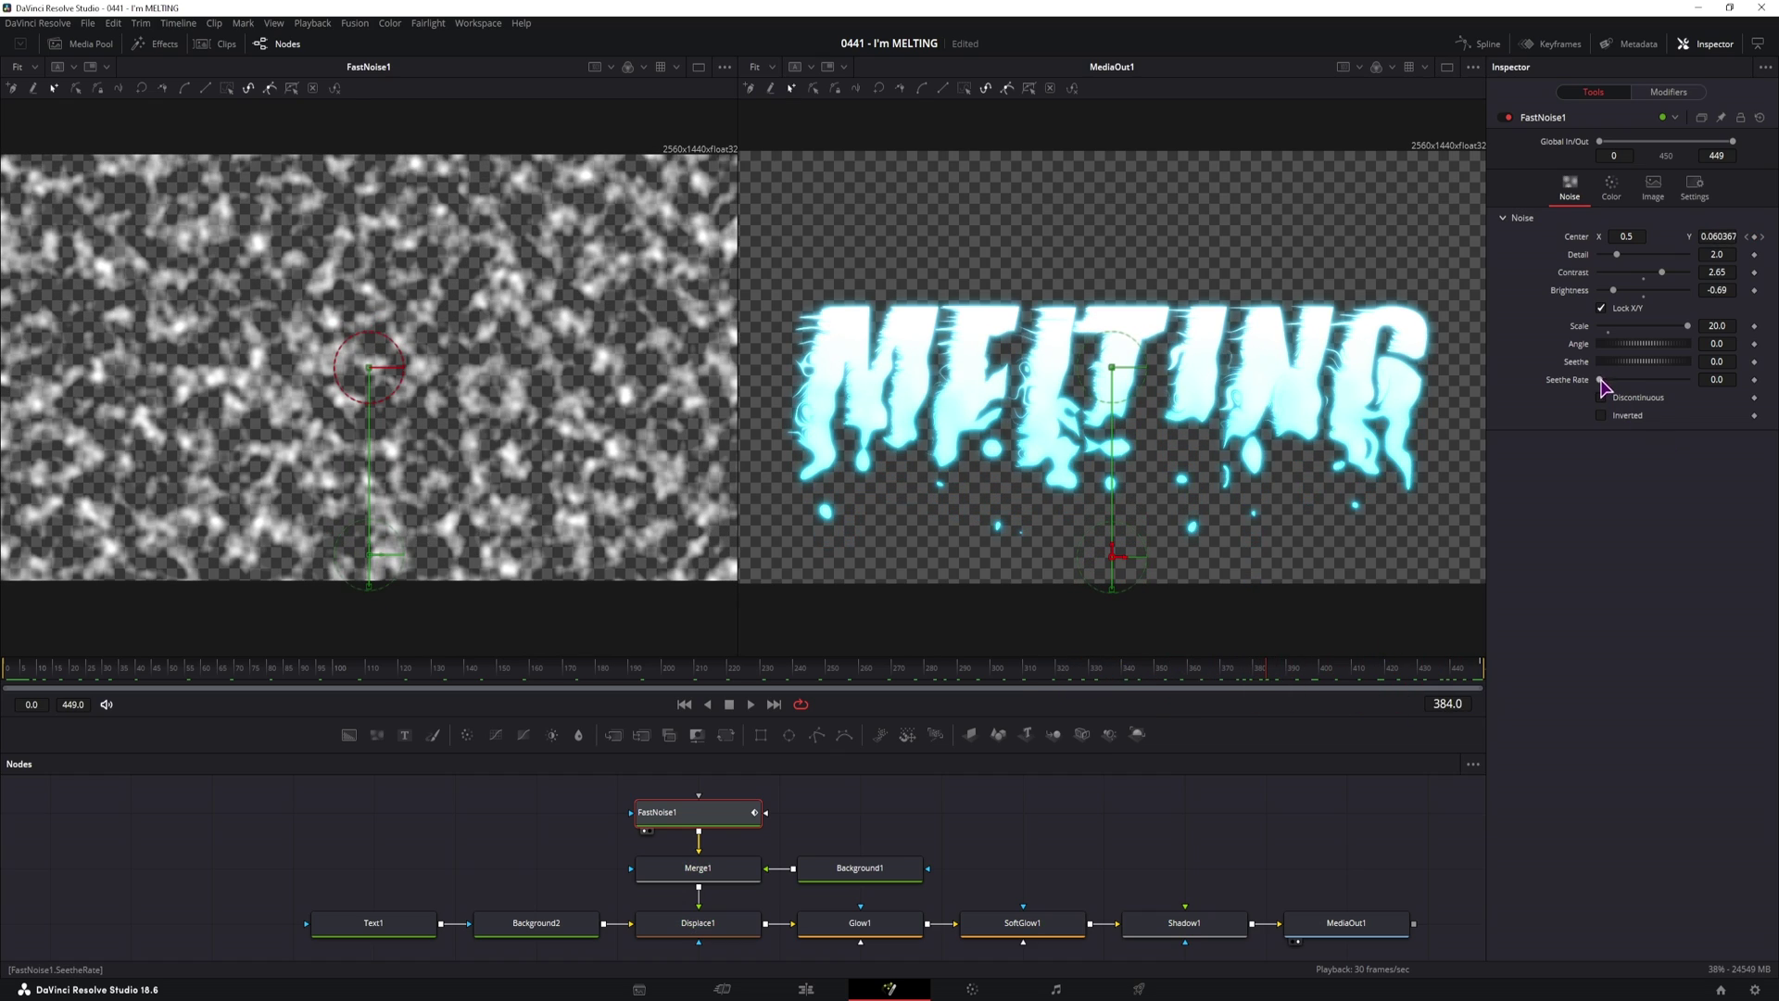
pyautogui.moveTo(1604, 384); pyautogui.dragTo(1612, 380)
pyautogui.click(1724, 360)
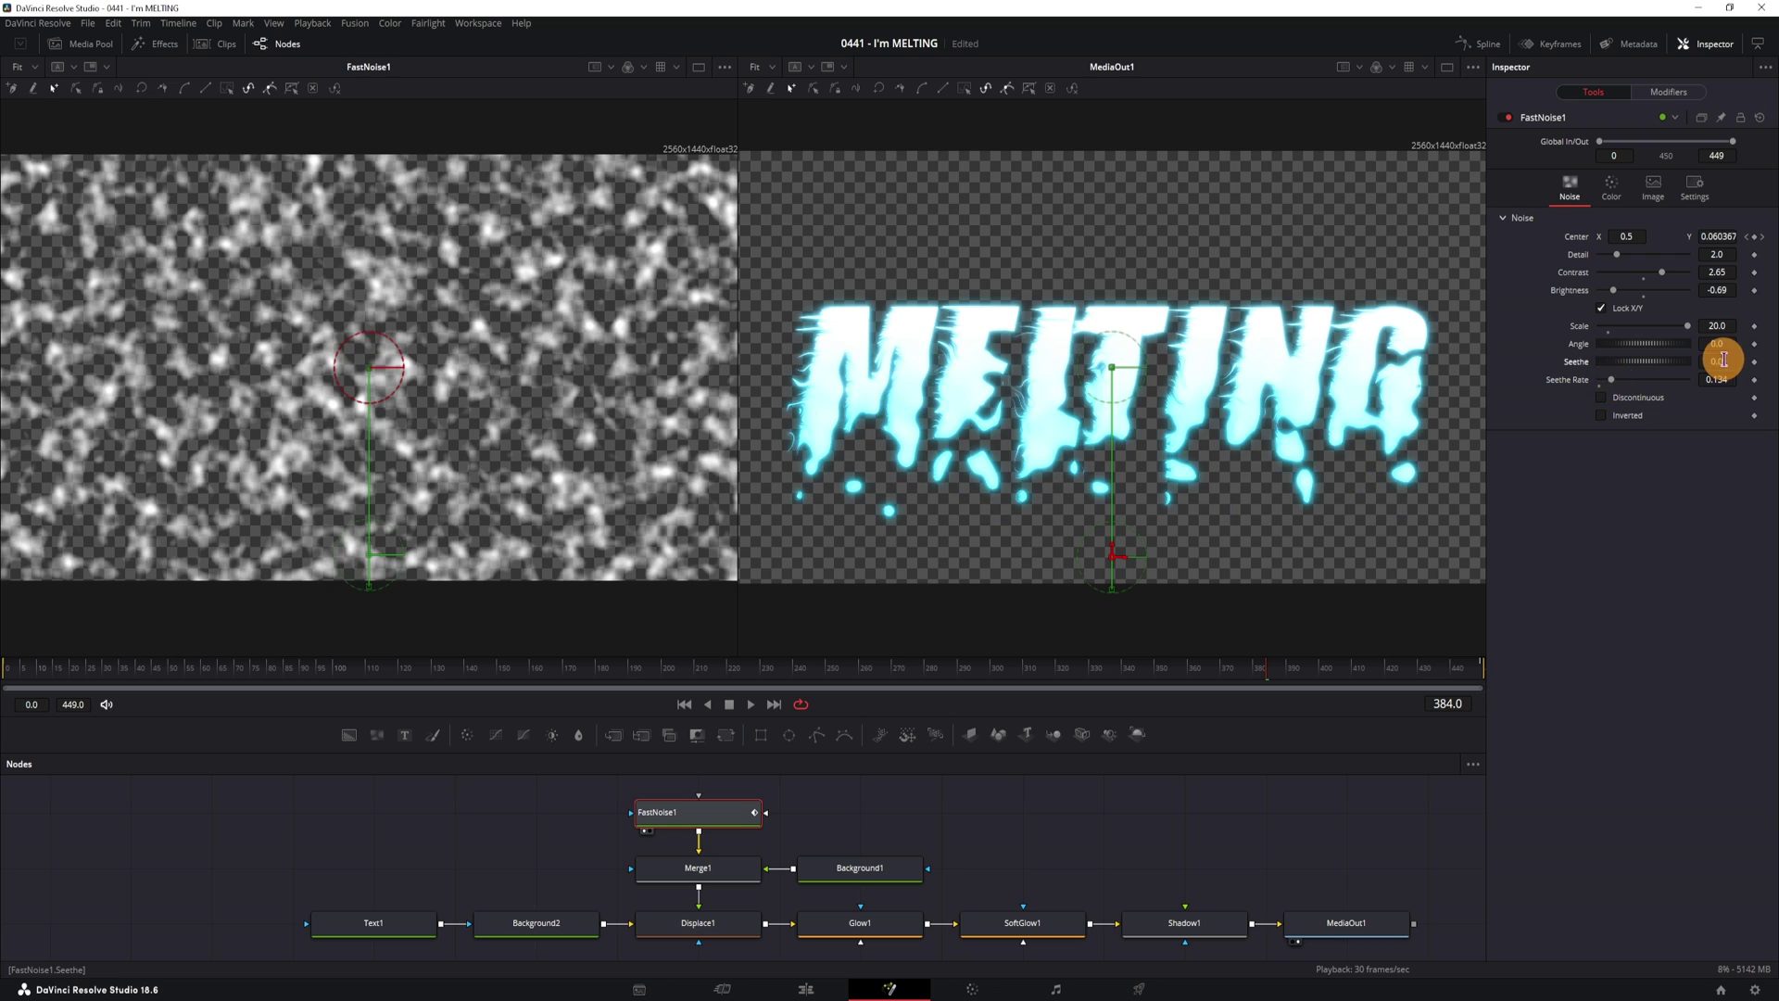
pyautogui.click(14, 675)
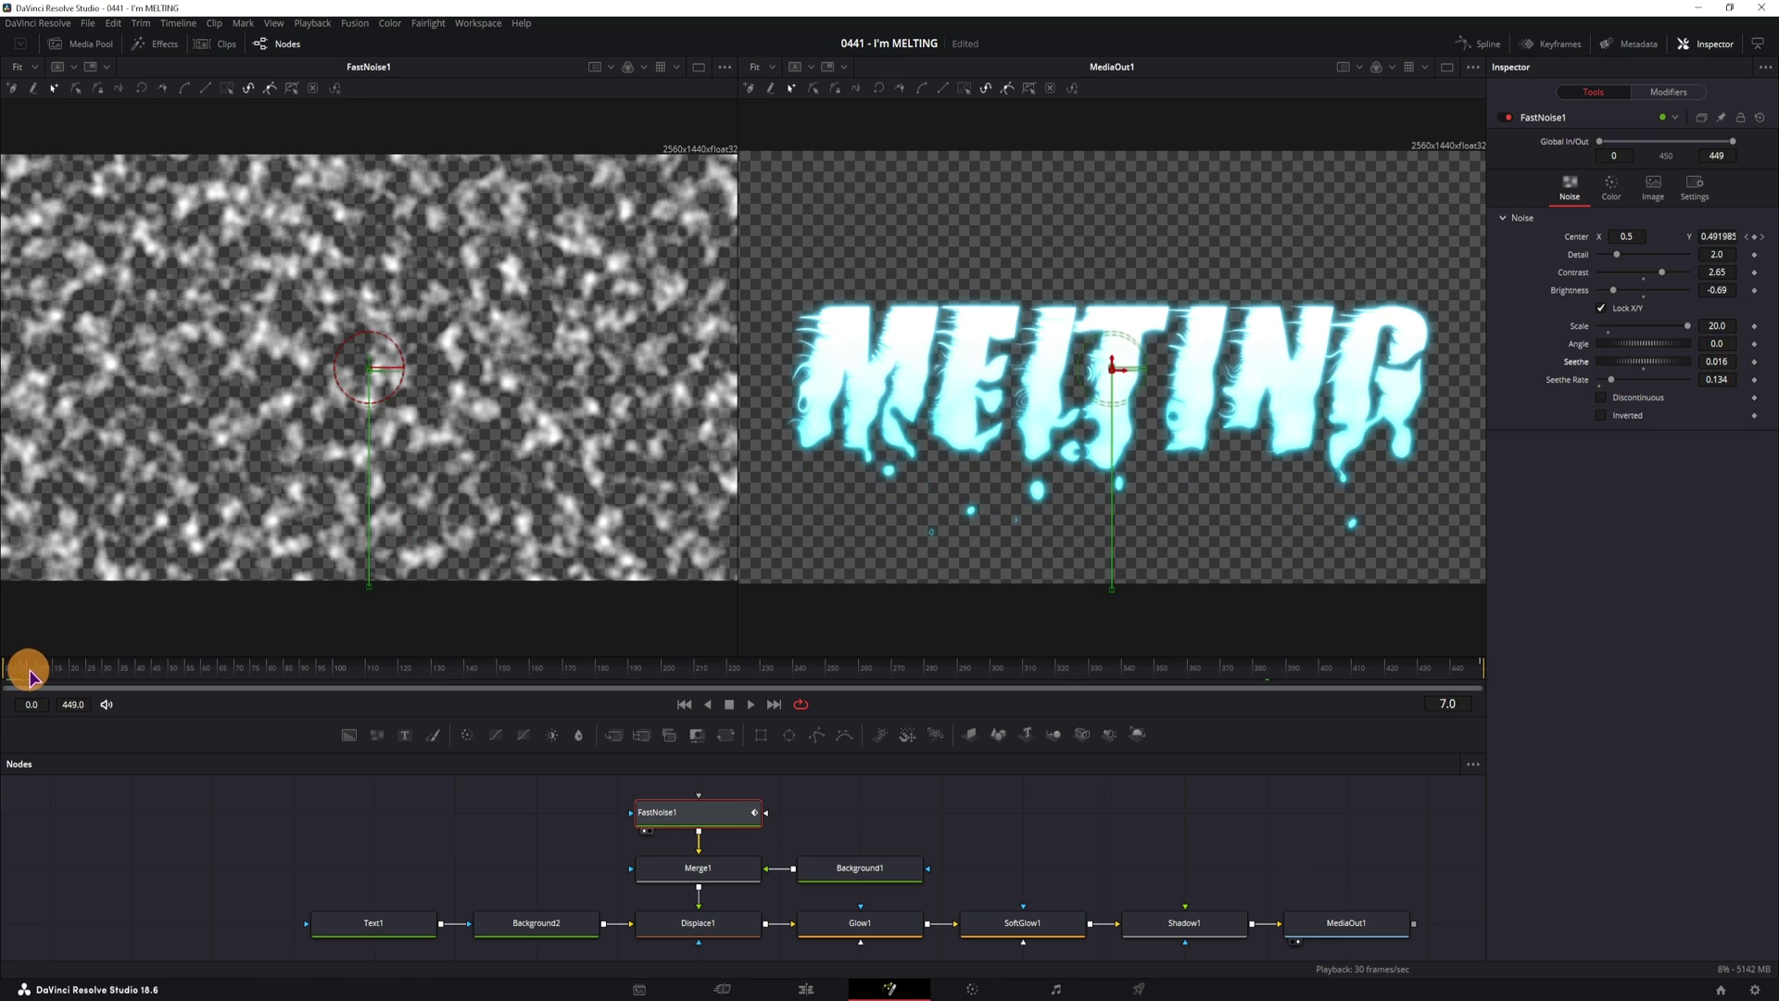
pyautogui.moveTo(30, 676); pyautogui.dragTo(298, 673)
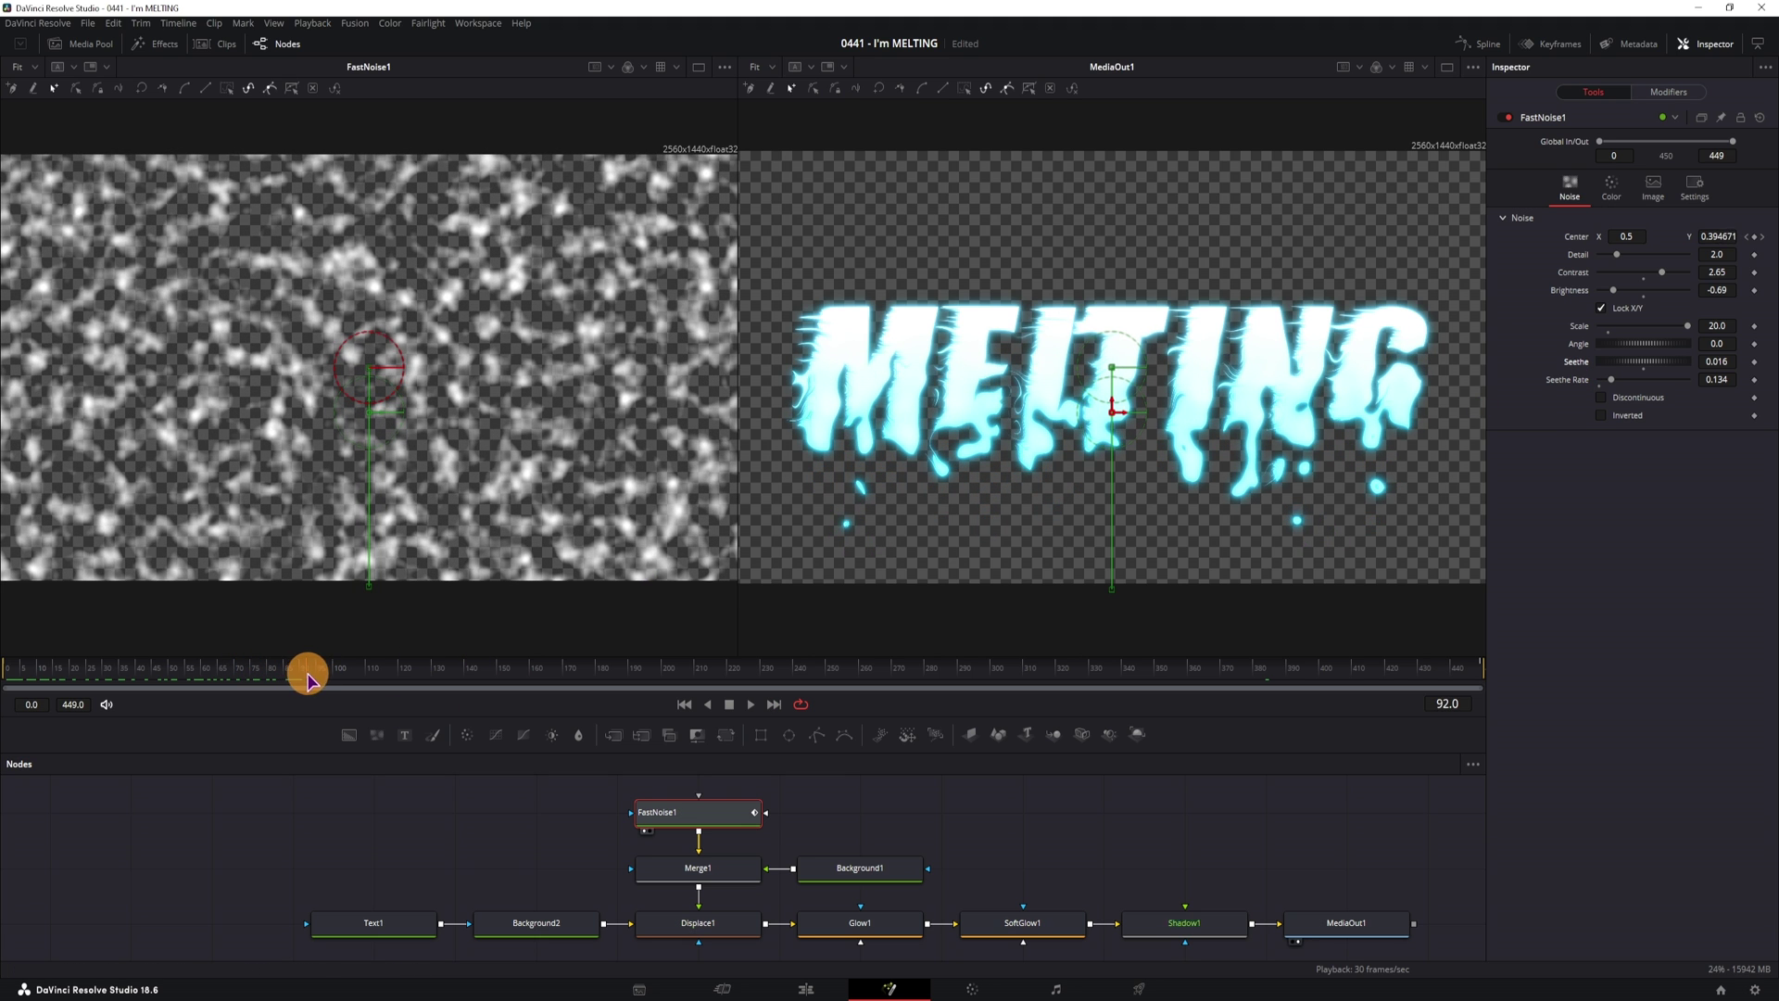
pyautogui.moveTo(334, 677)
pyautogui.mouseDown()
pyautogui.moveTo(436, 677)
pyautogui.moveTo(345, 677)
pyautogui.mouseUp()
pyautogui.doubleClick(1585, 380)
pyautogui.doubleClick(1581, 361)
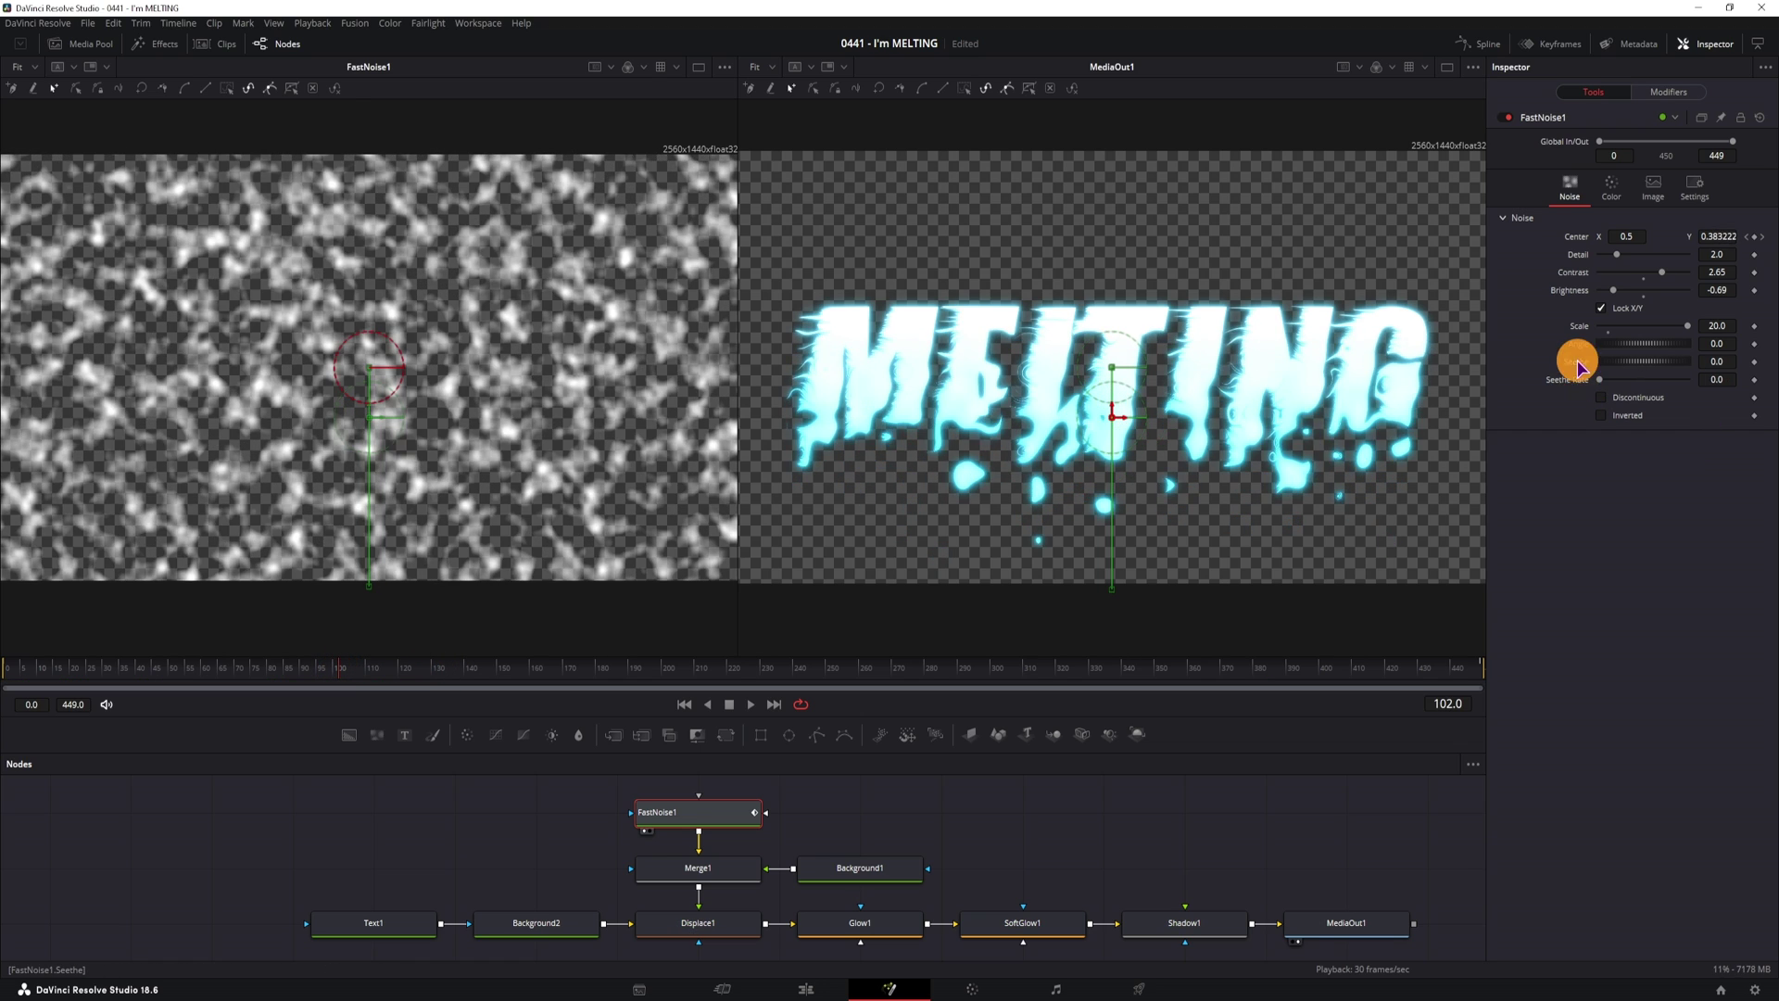
pyautogui.moveTo(666, 688); pyautogui.dragTo(765, 674)
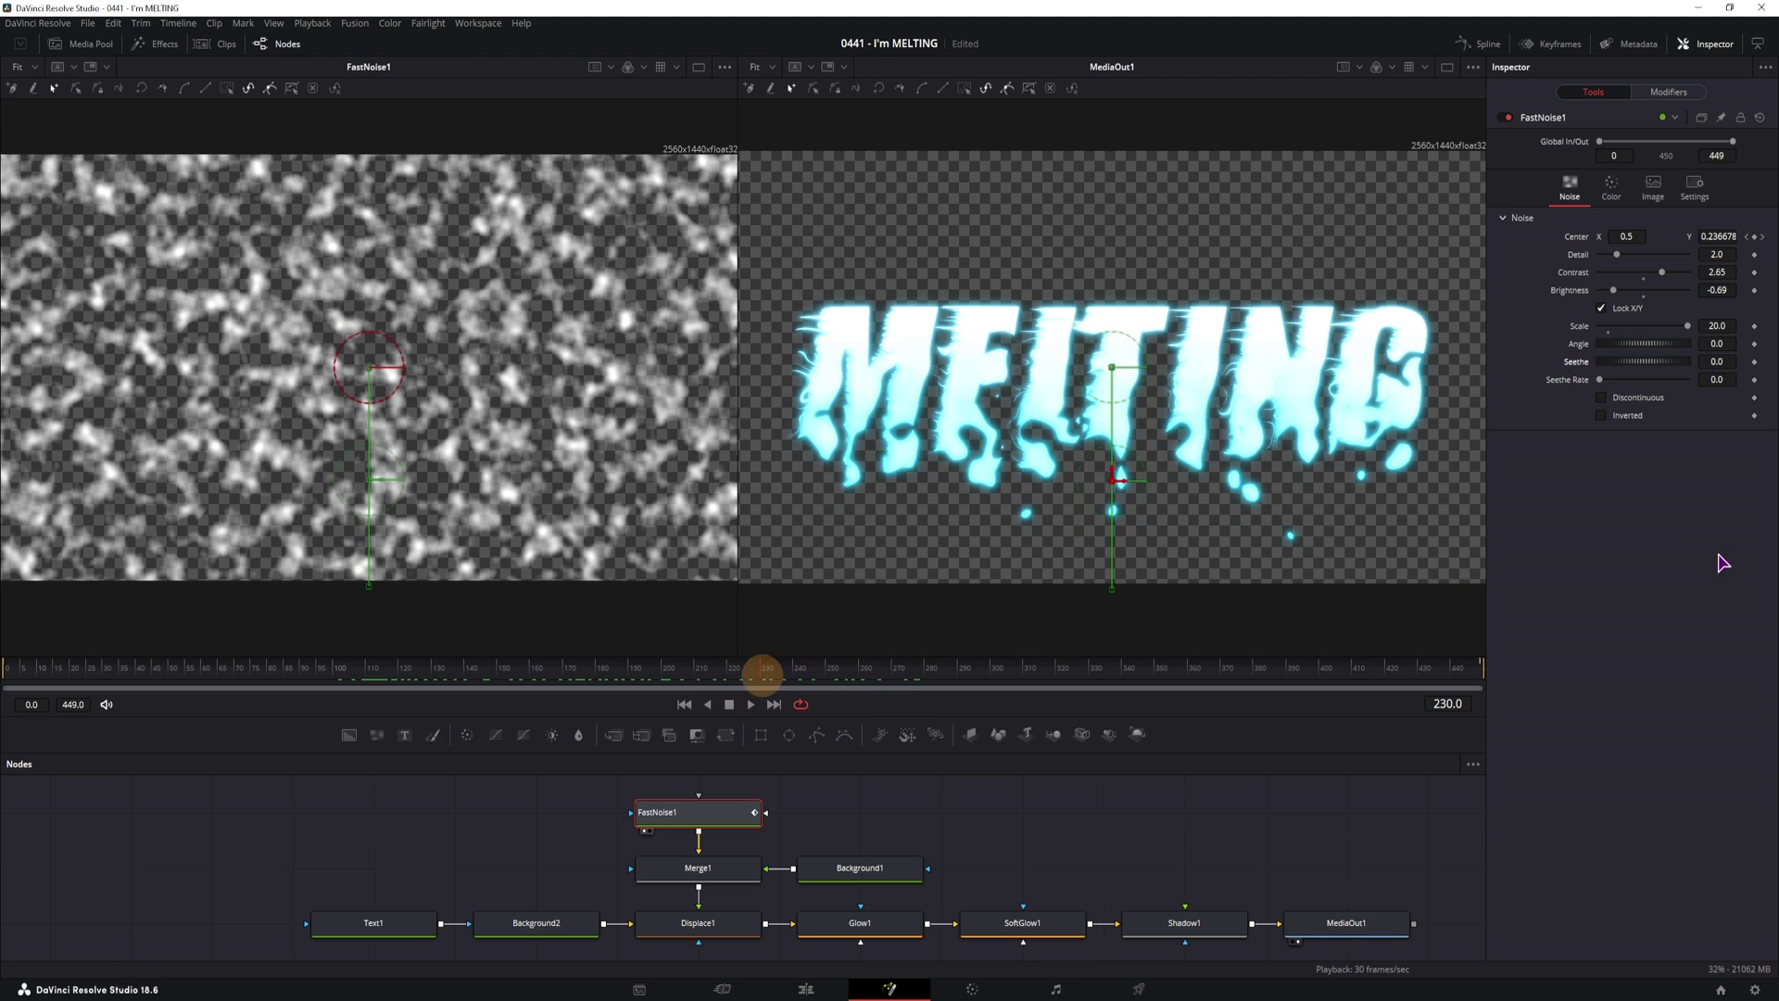
# Step: Try FastNoise1's Discontinuous and Inverted options while scrubbing the melt
pyautogui.click(1602, 404)
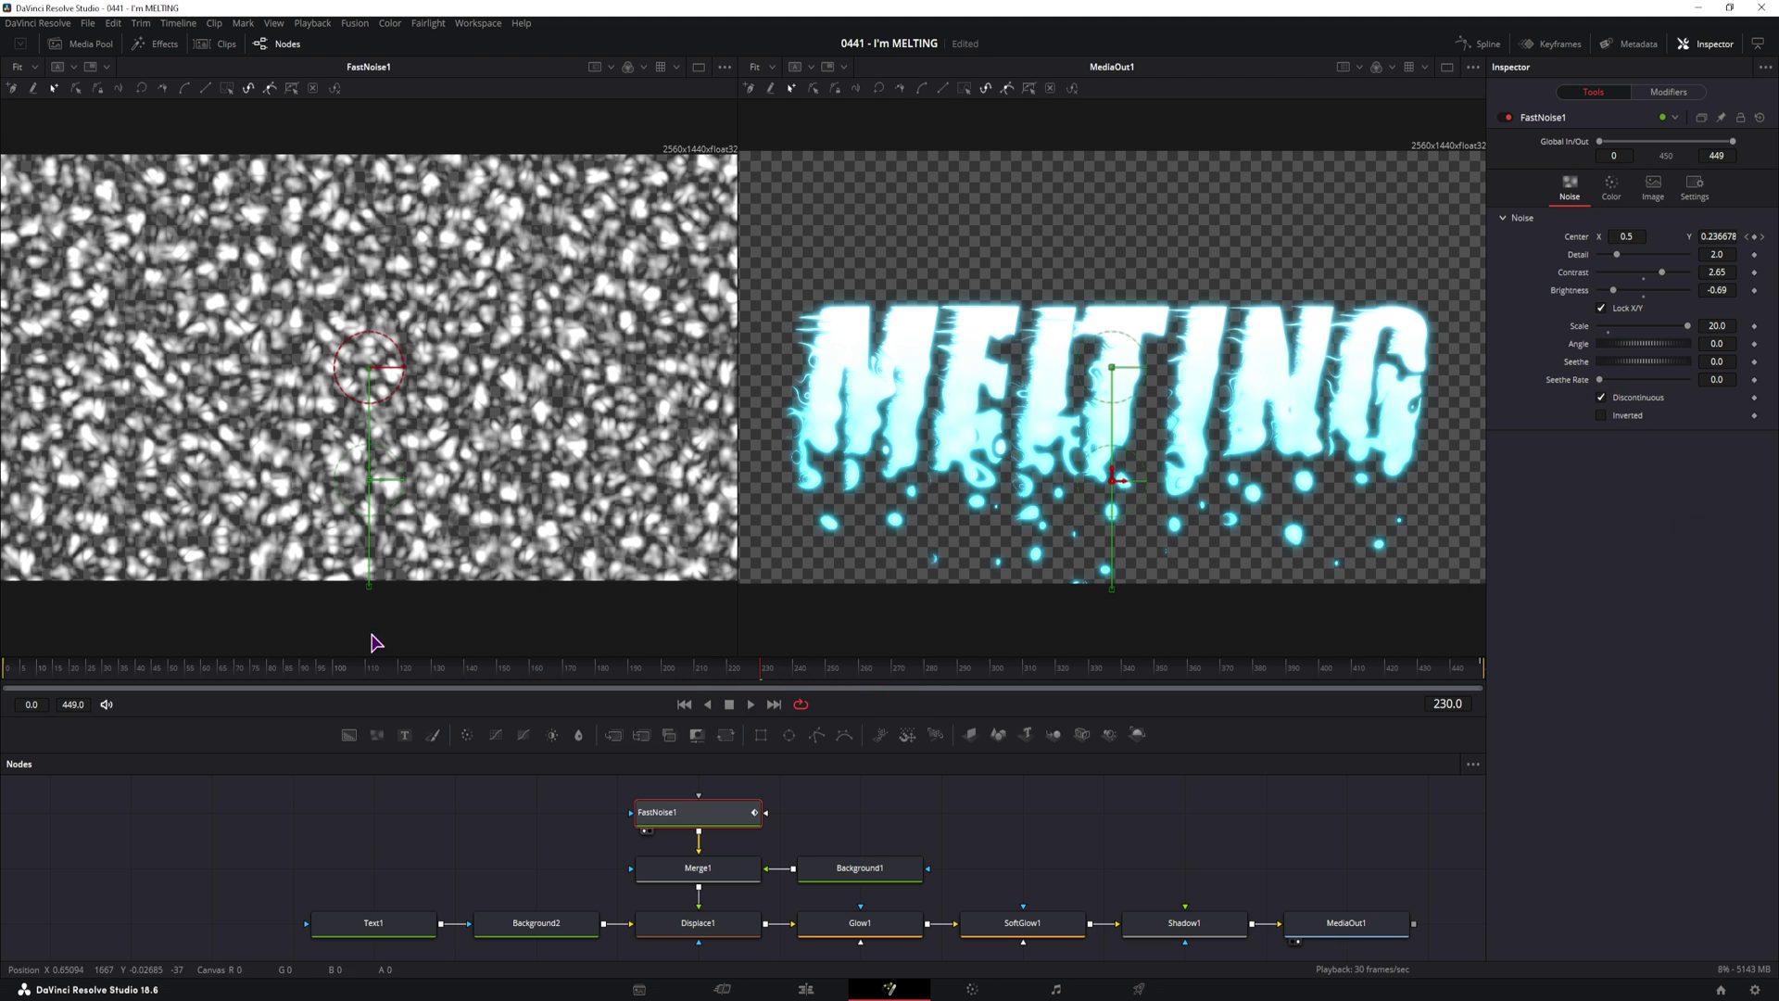
pyautogui.moveTo(109, 676); pyautogui.dragTo(307, 683)
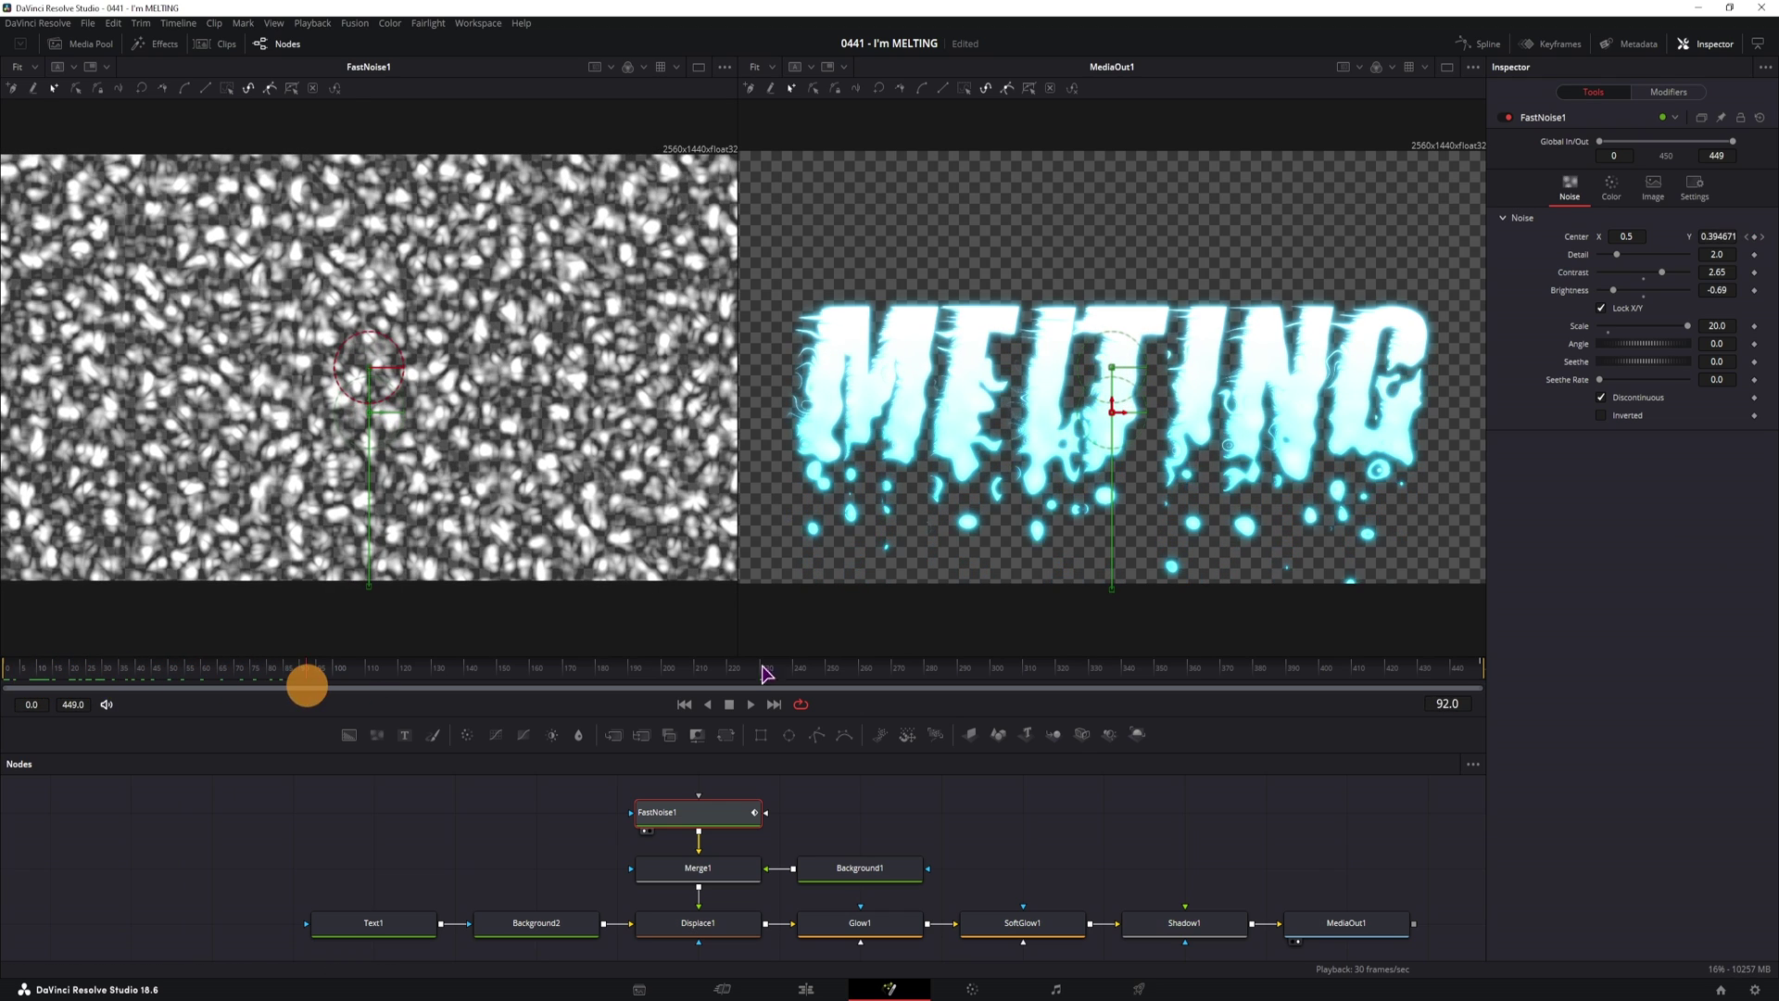
pyautogui.click(1602, 416)
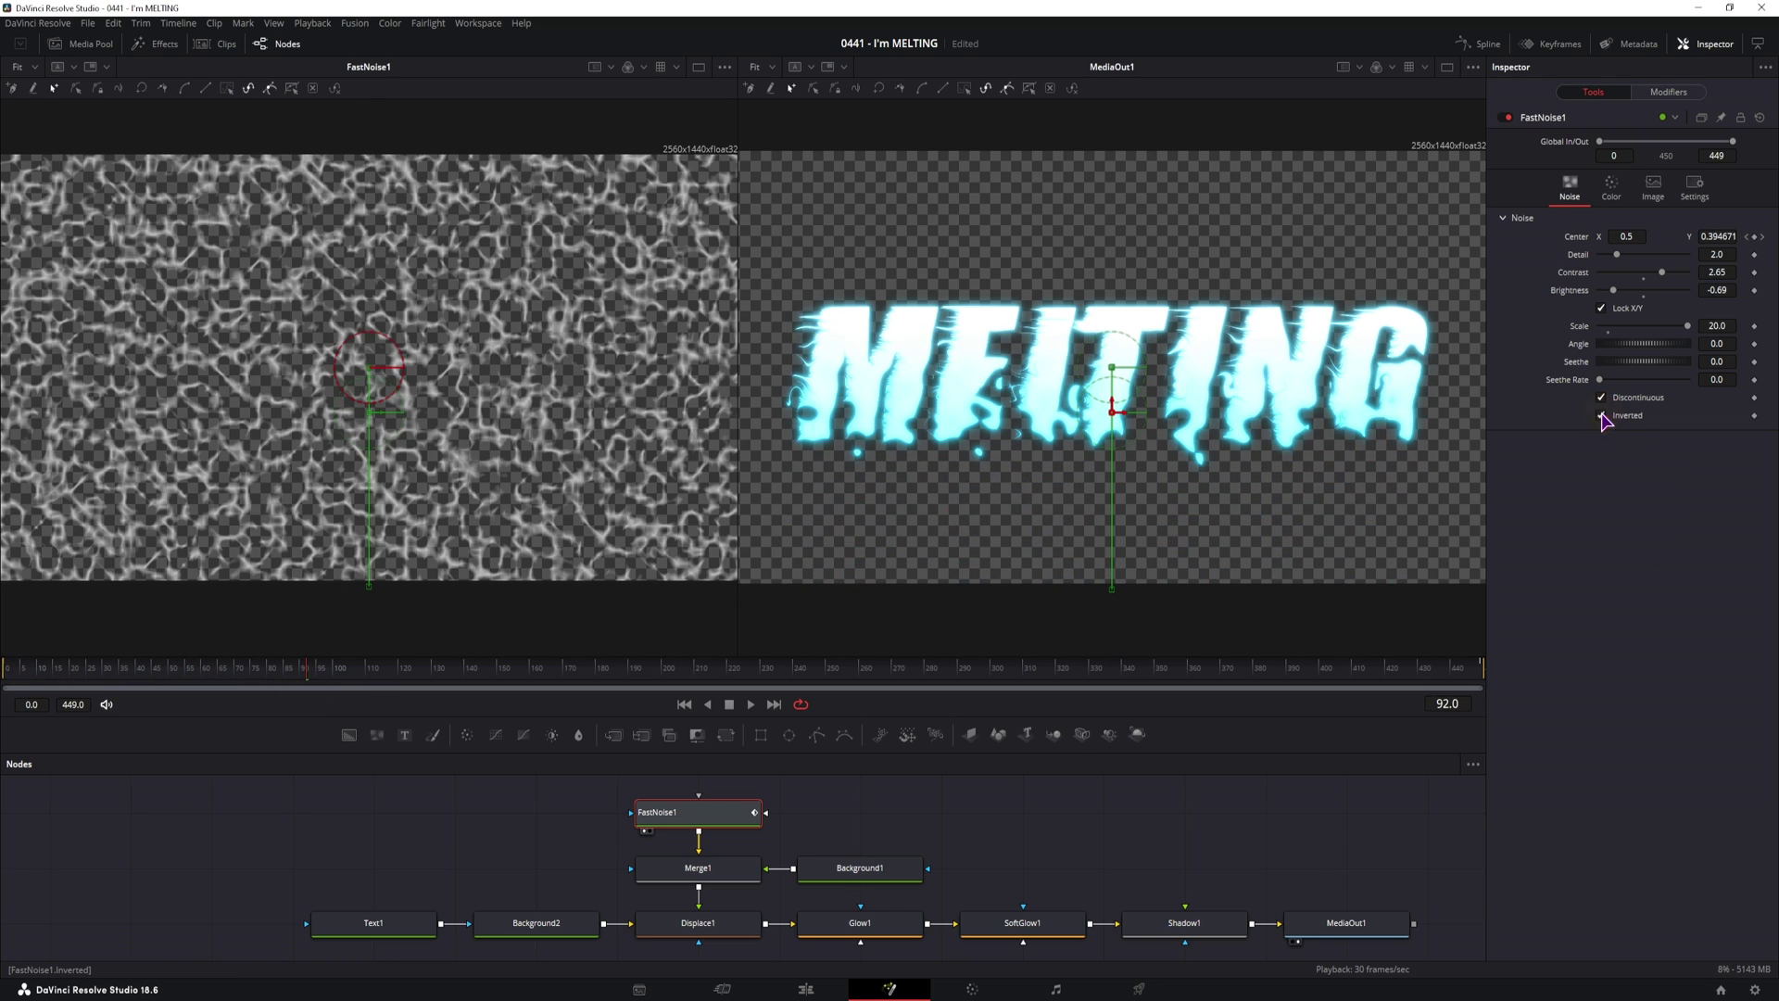
pyautogui.click(75, 673)
pyautogui.moveTo(77, 678); pyautogui.dragTo(702, 686)
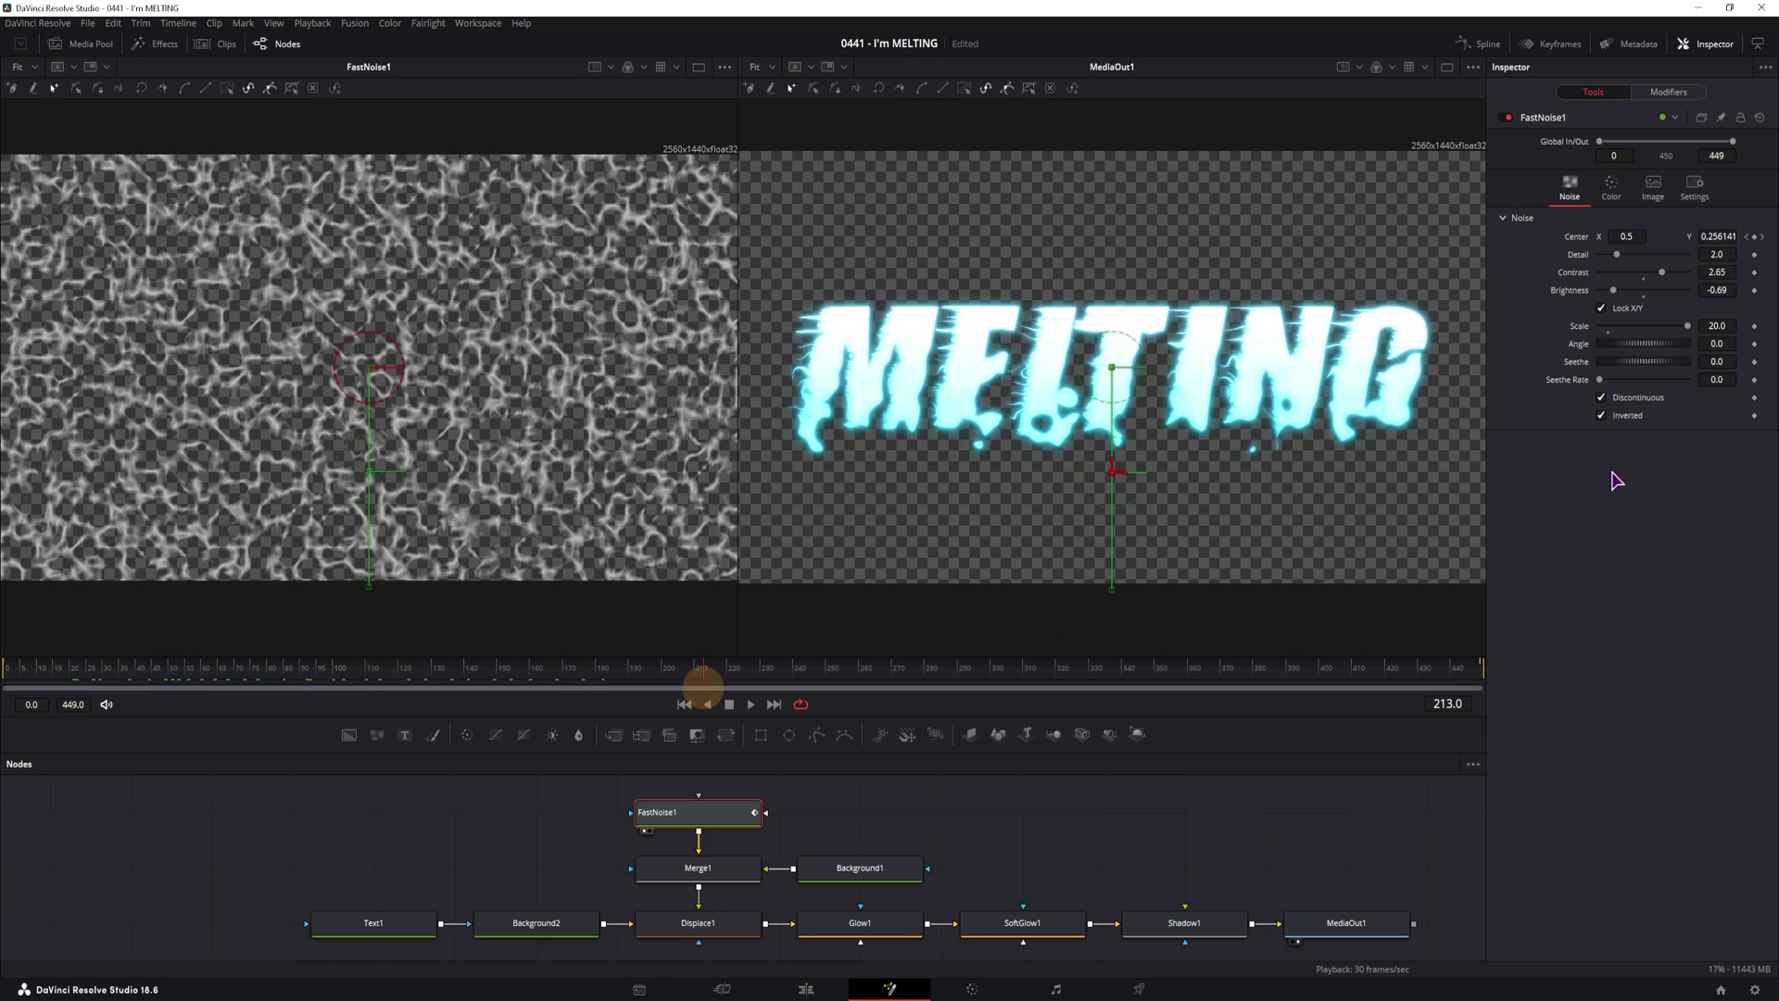
# Step: Turn Discontinuous and Inverted back off and return to frame 0
pyautogui.click(1603, 398)
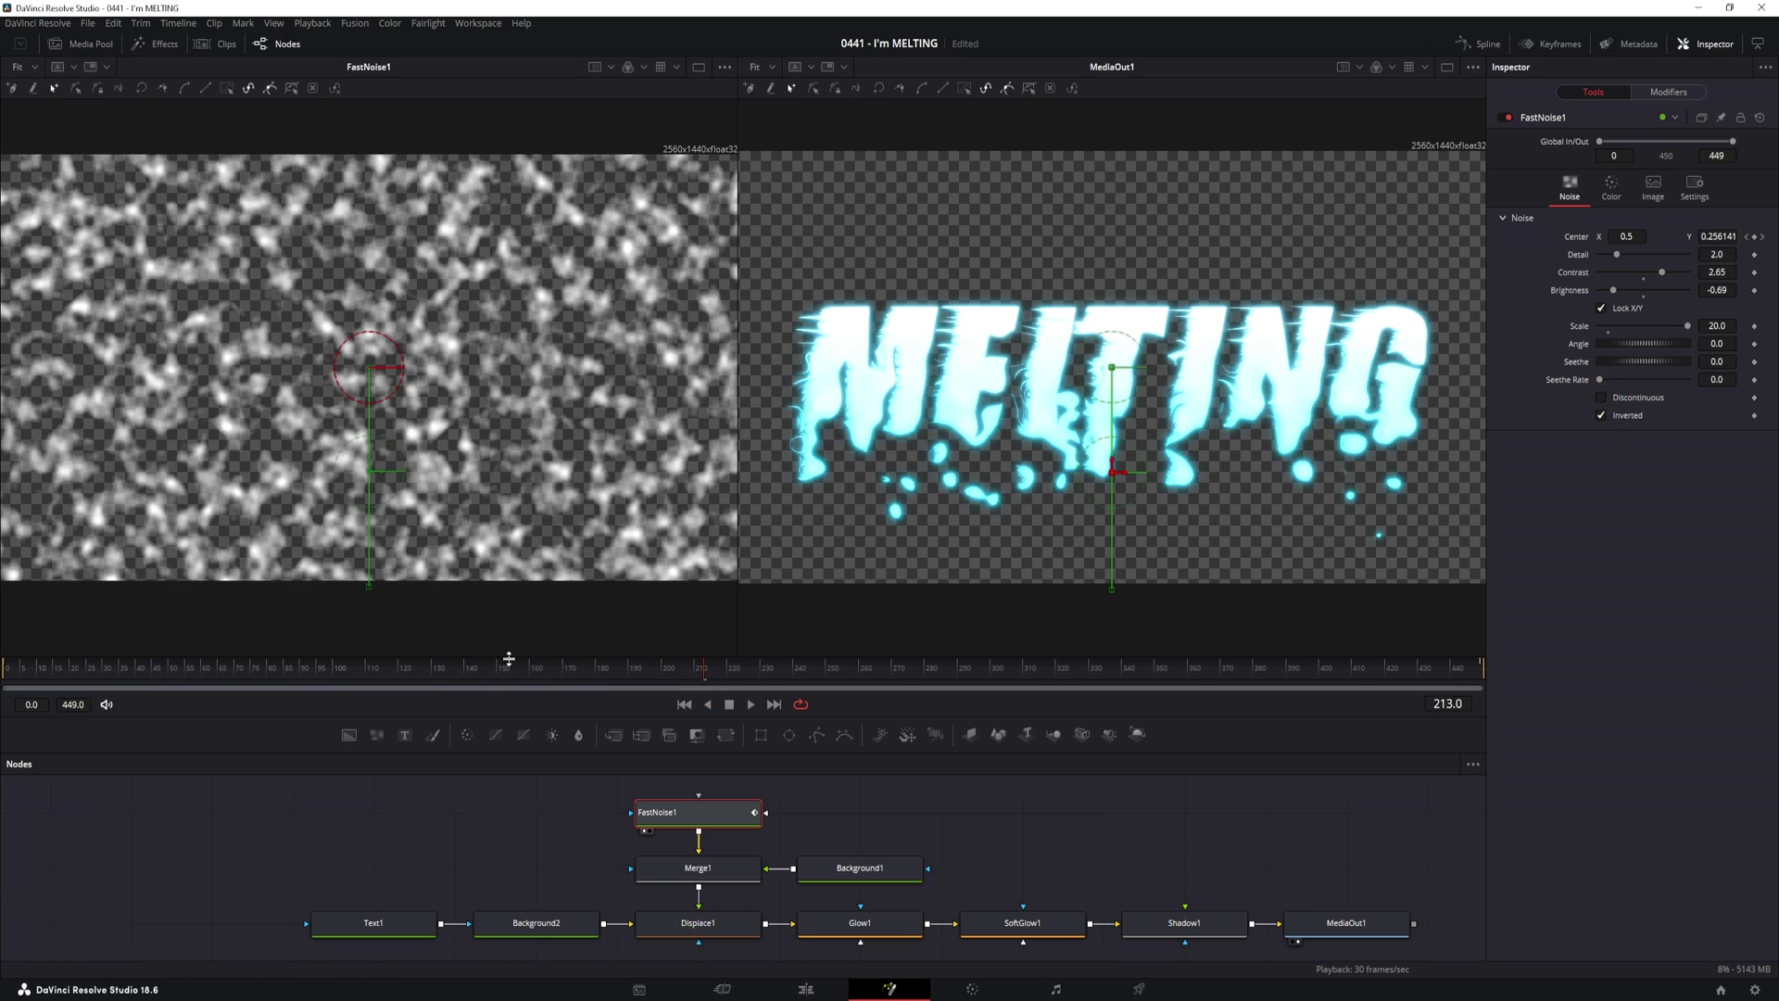
pyautogui.moveTo(478, 670); pyautogui.dragTo(871, 683)
pyautogui.click(1601, 415)
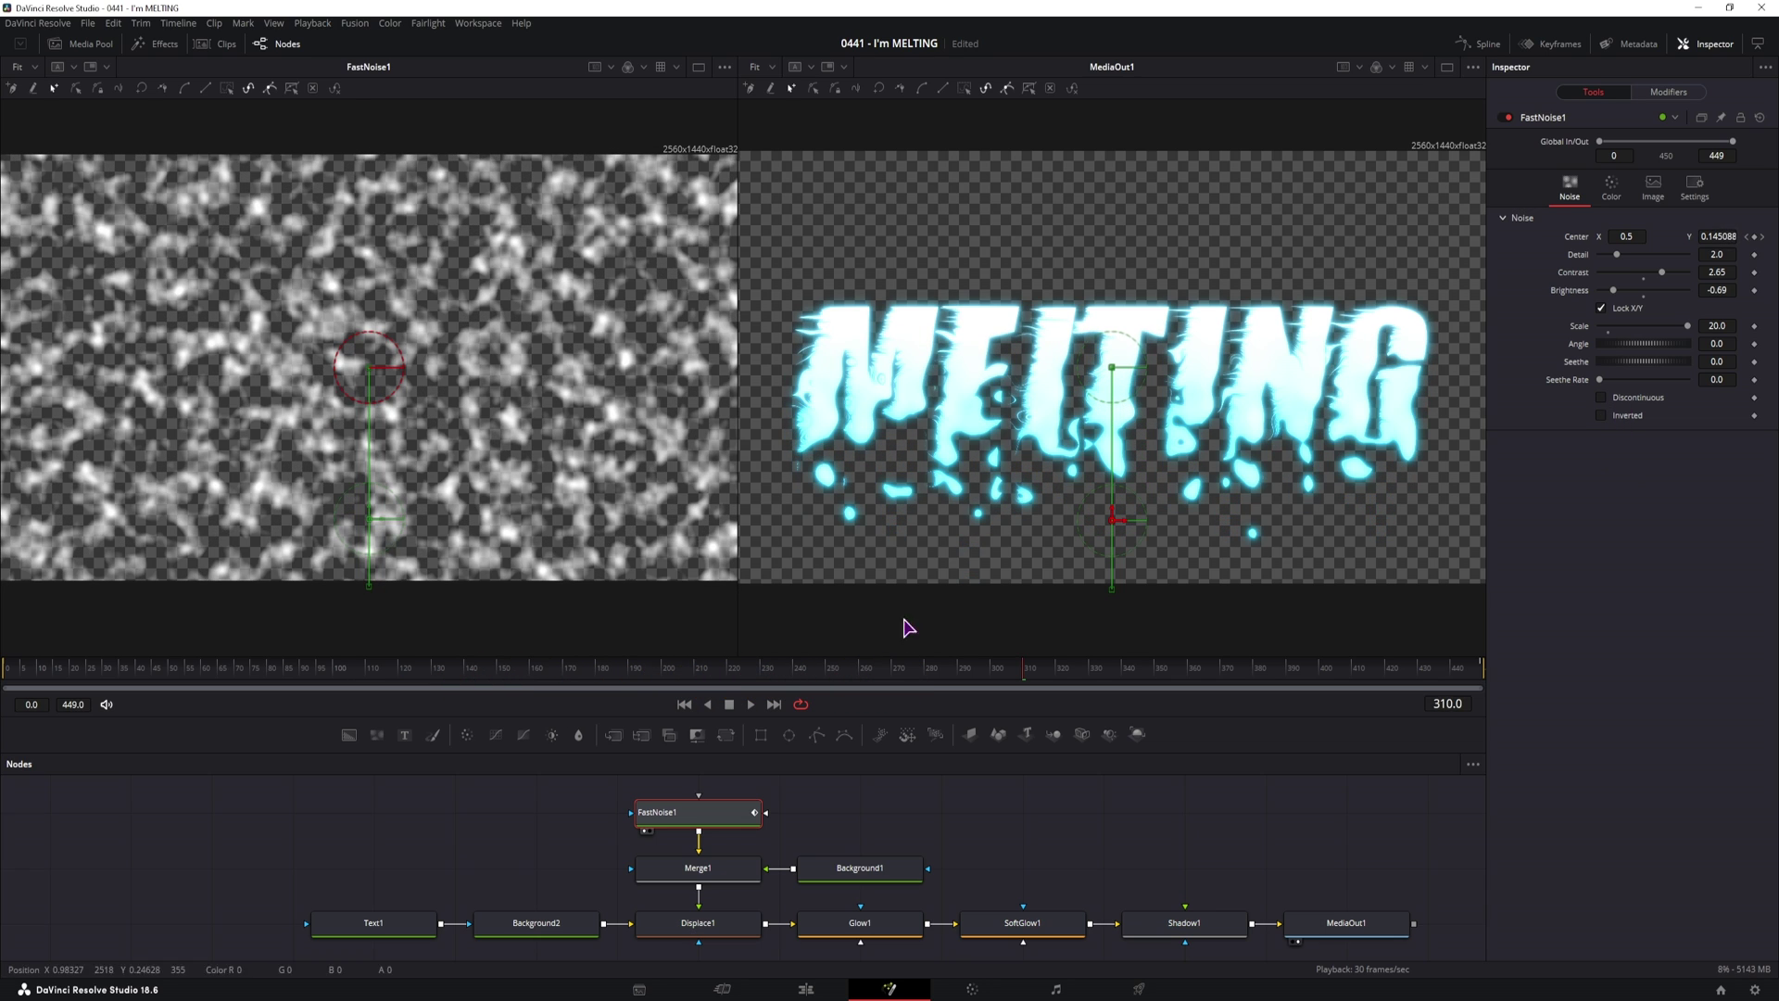
pyautogui.click(32, 675)
pyautogui.moveTo(33, 674); pyautogui.dragTo(5, 676)
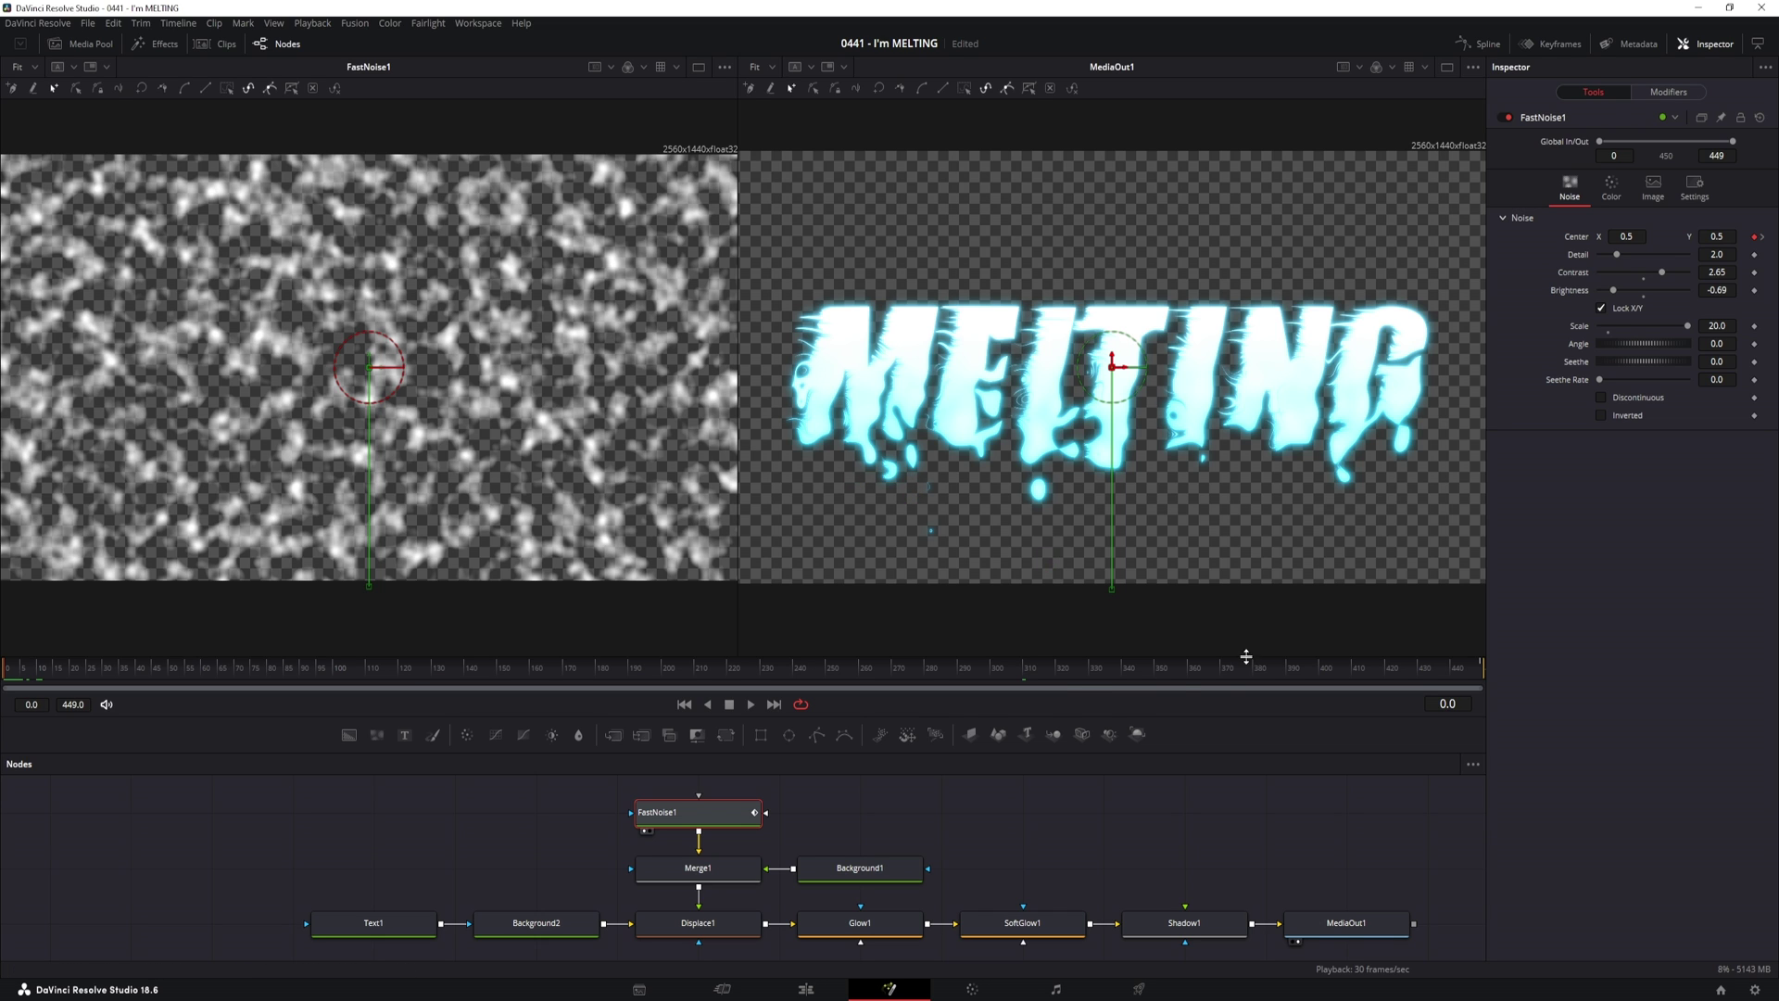
# Step: In the Spline editor, fit the view and set all Displacement keyframes to Relative
pyautogui.moveTo(1455, 679); pyautogui.dragTo(1483, 681)
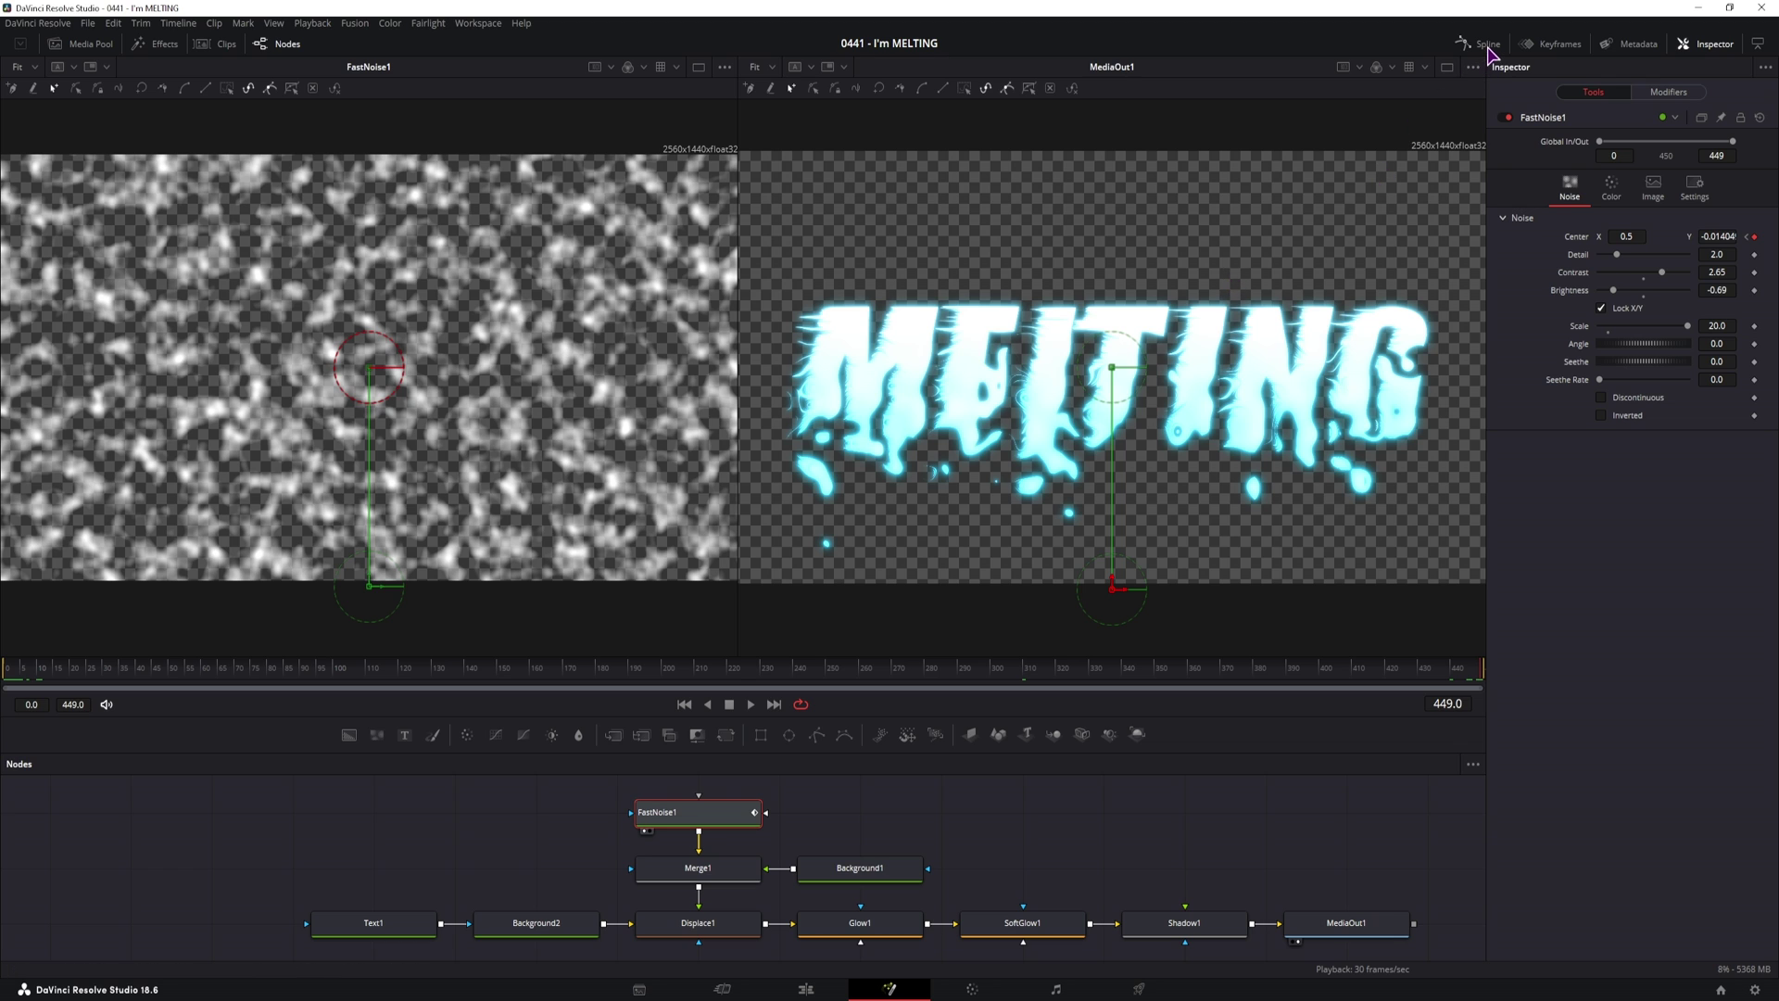
pyautogui.click(1486, 45)
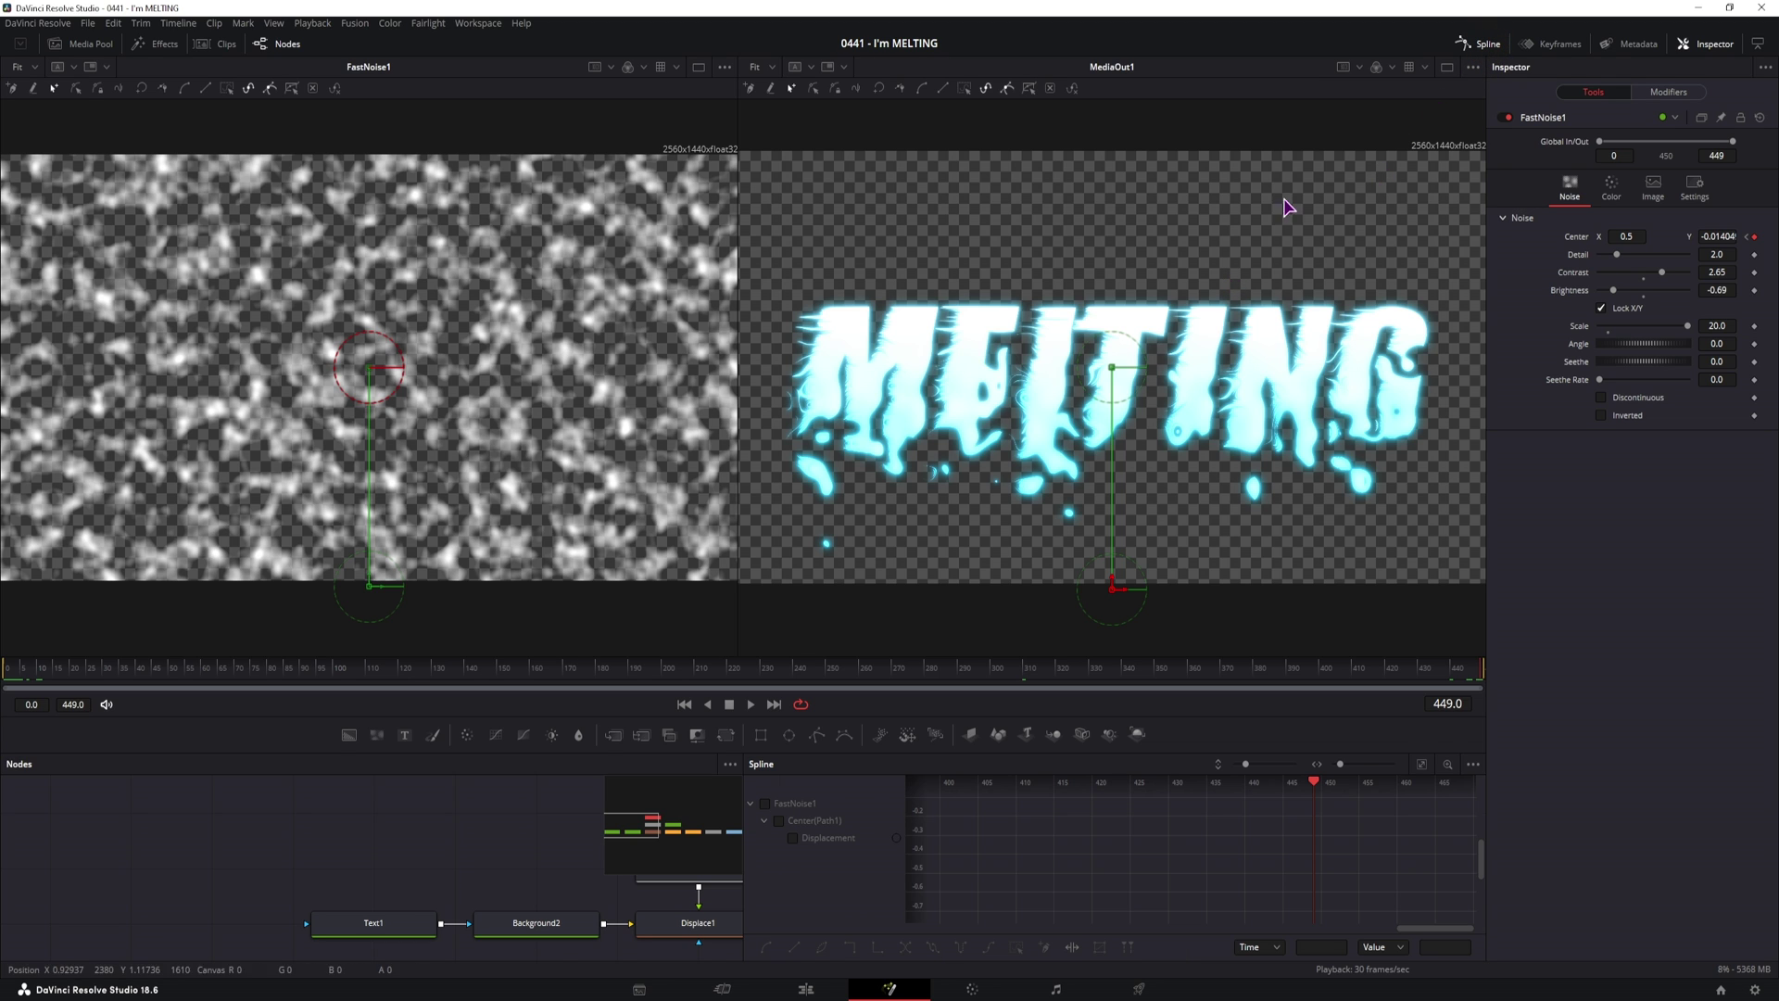
pyautogui.click(1421, 763)
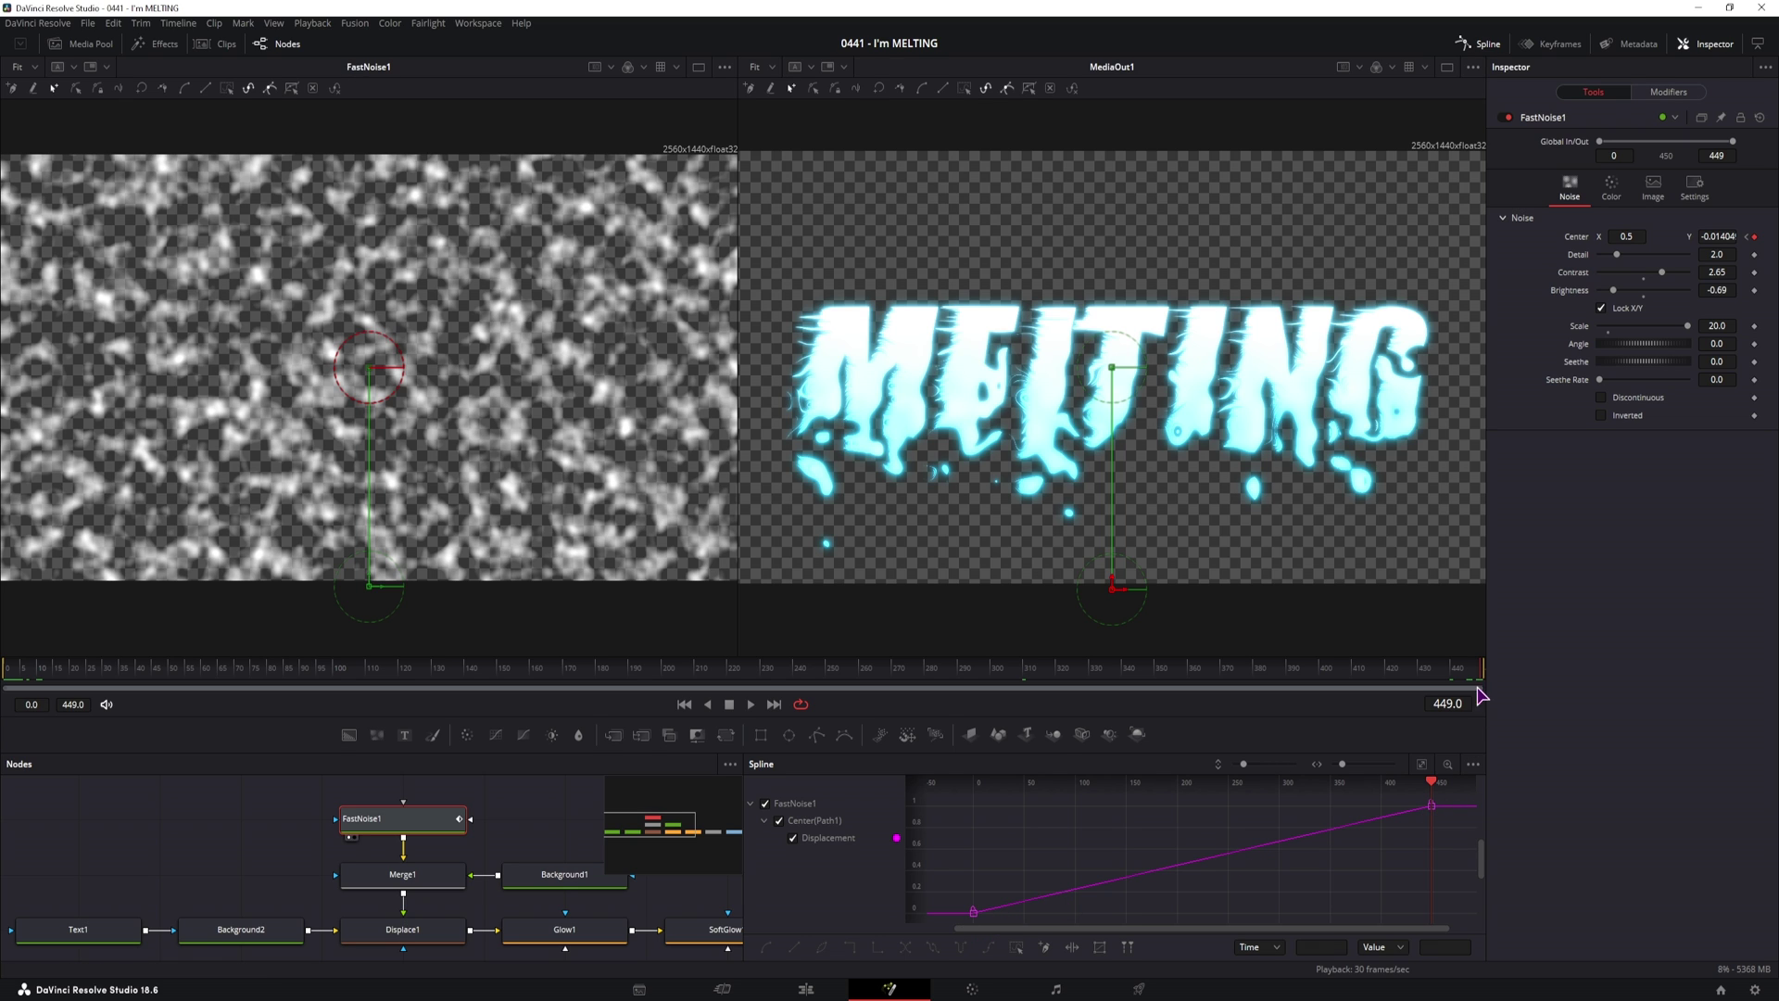
pyautogui.click(1014, 948)
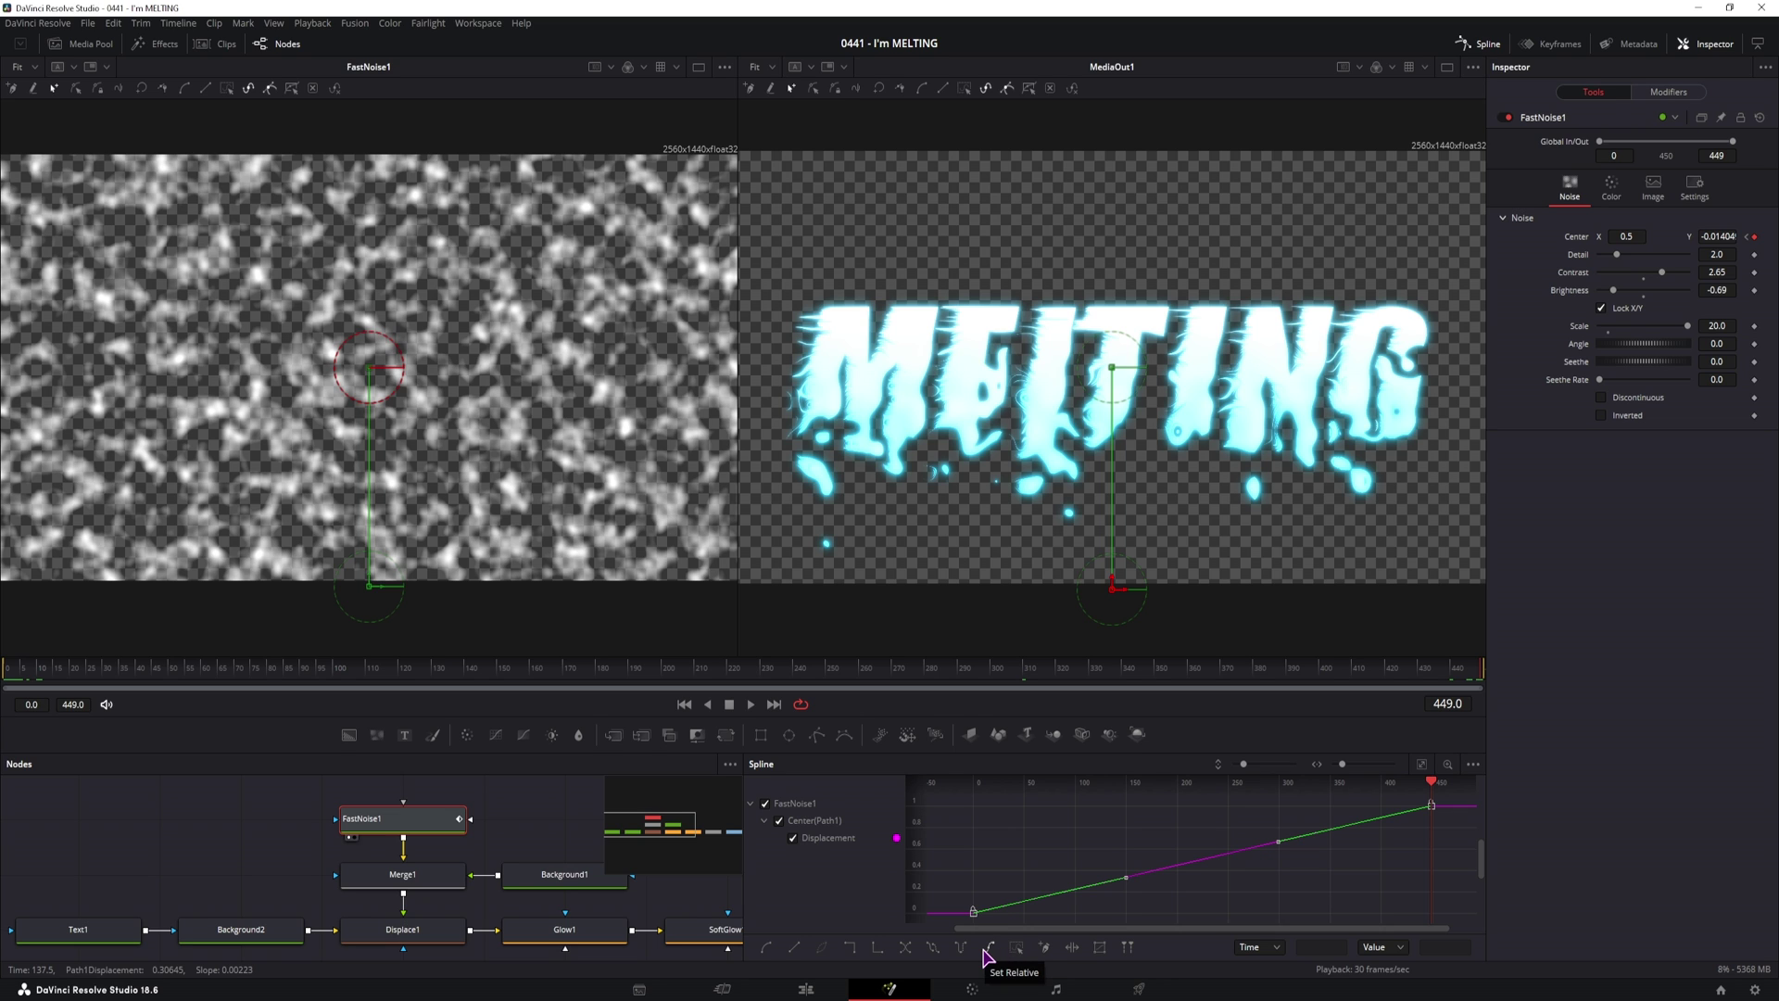
pyautogui.click(988, 947)
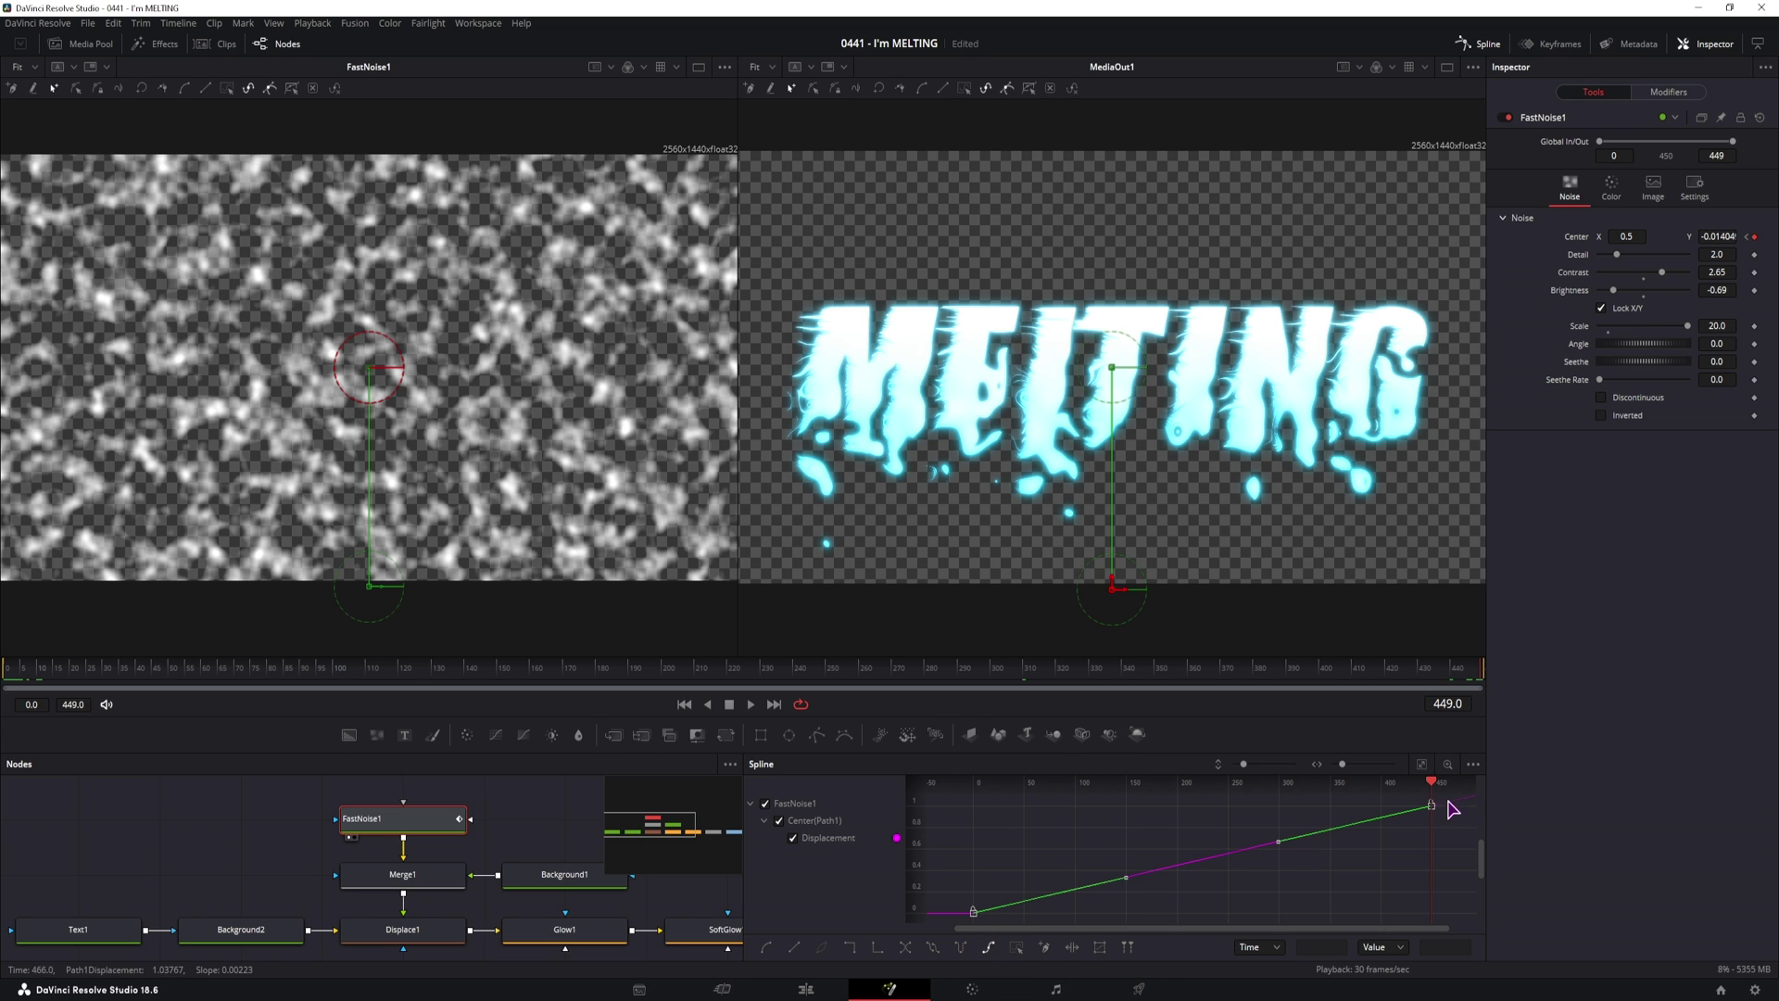
pyautogui.moveTo(1333, 927); pyautogui.dragTo(1358, 927)
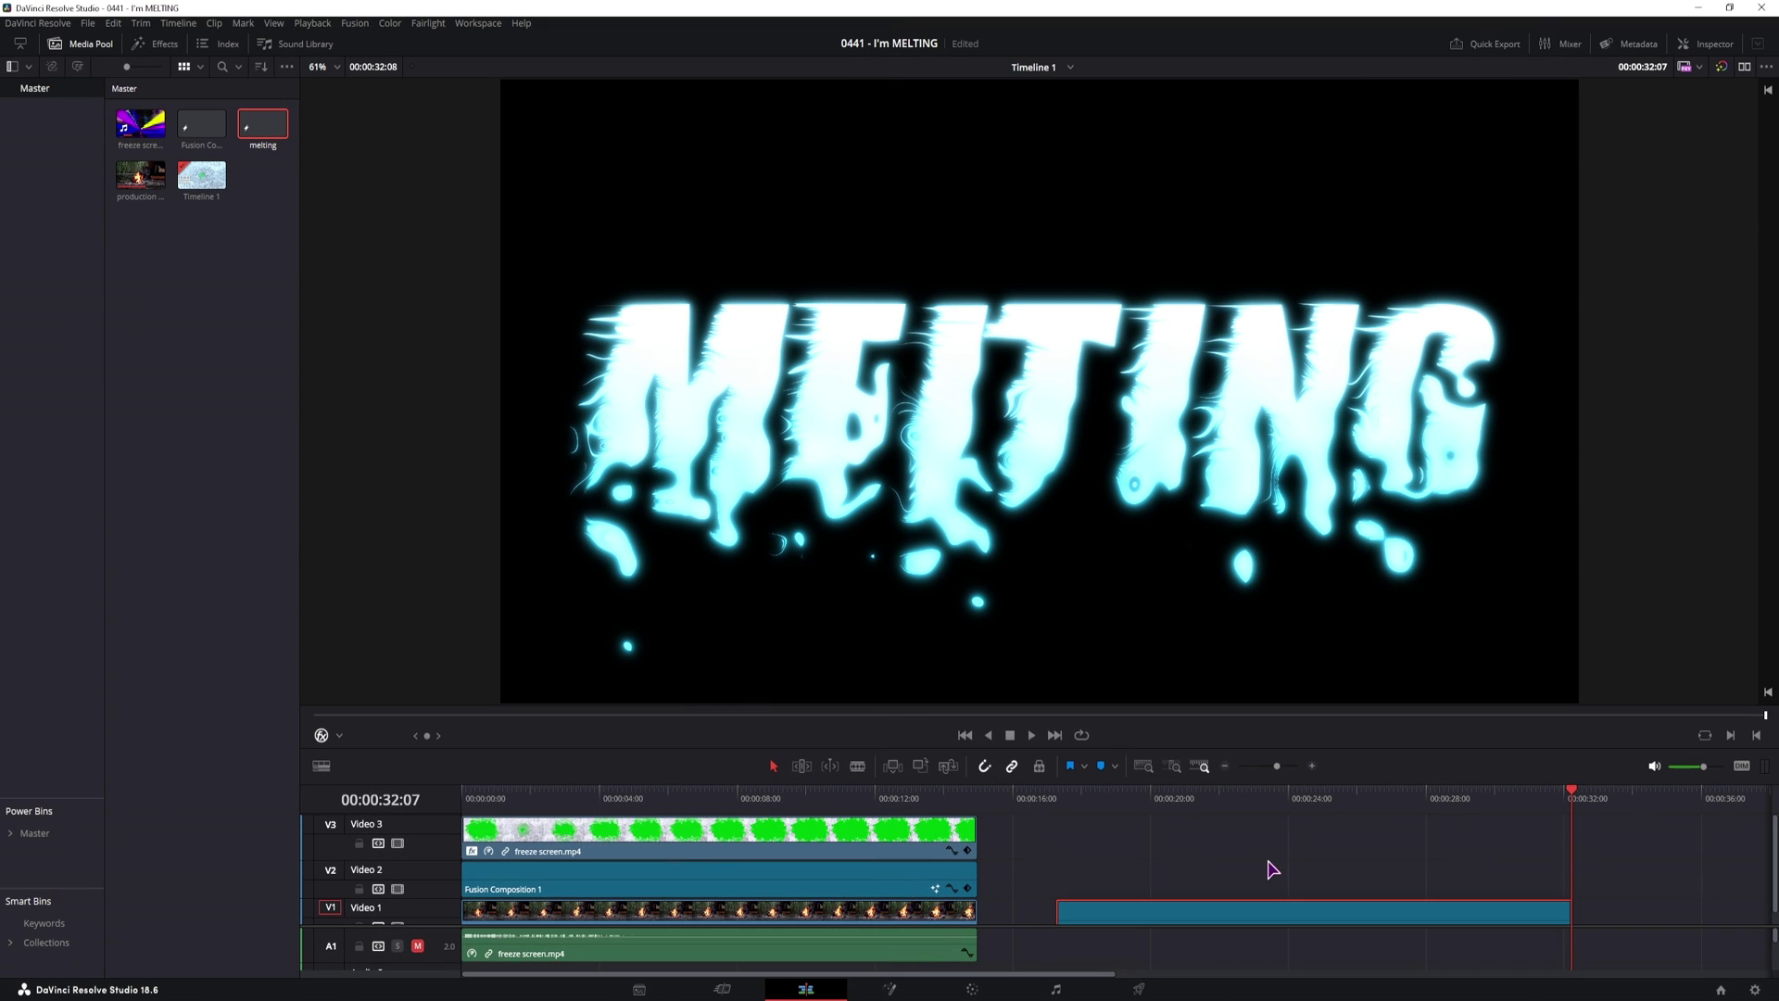
# Step: Copy freeze screen.mp4 onto V3 above the second melt at 19:00 and check its 3D Keyer
pyautogui.hscroll(5, 1272, 869)
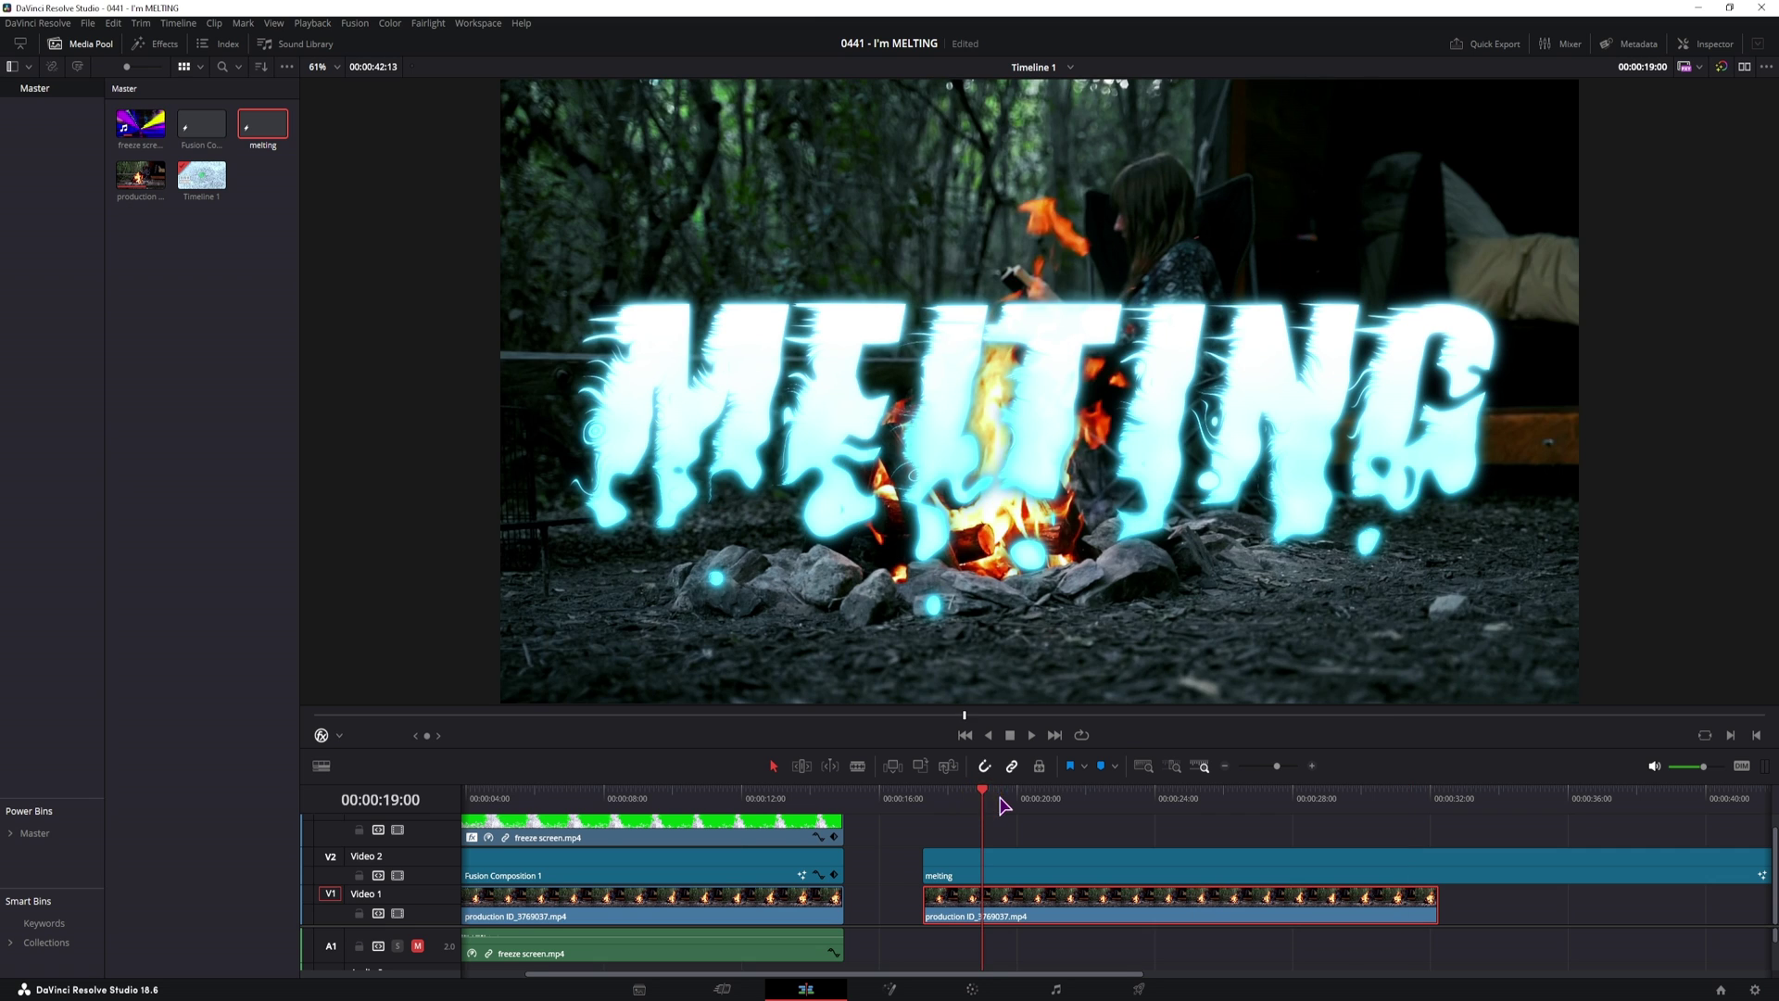
pyautogui.scroll(1, 741, 862)
pyautogui.click(615, 846)
pyautogui.moveTo(614, 846); pyautogui.dragTo(1214, 829)
pyautogui.moveTo(902, 799); pyautogui.dragTo(1017, 799)
pyautogui.click(1705, 43)
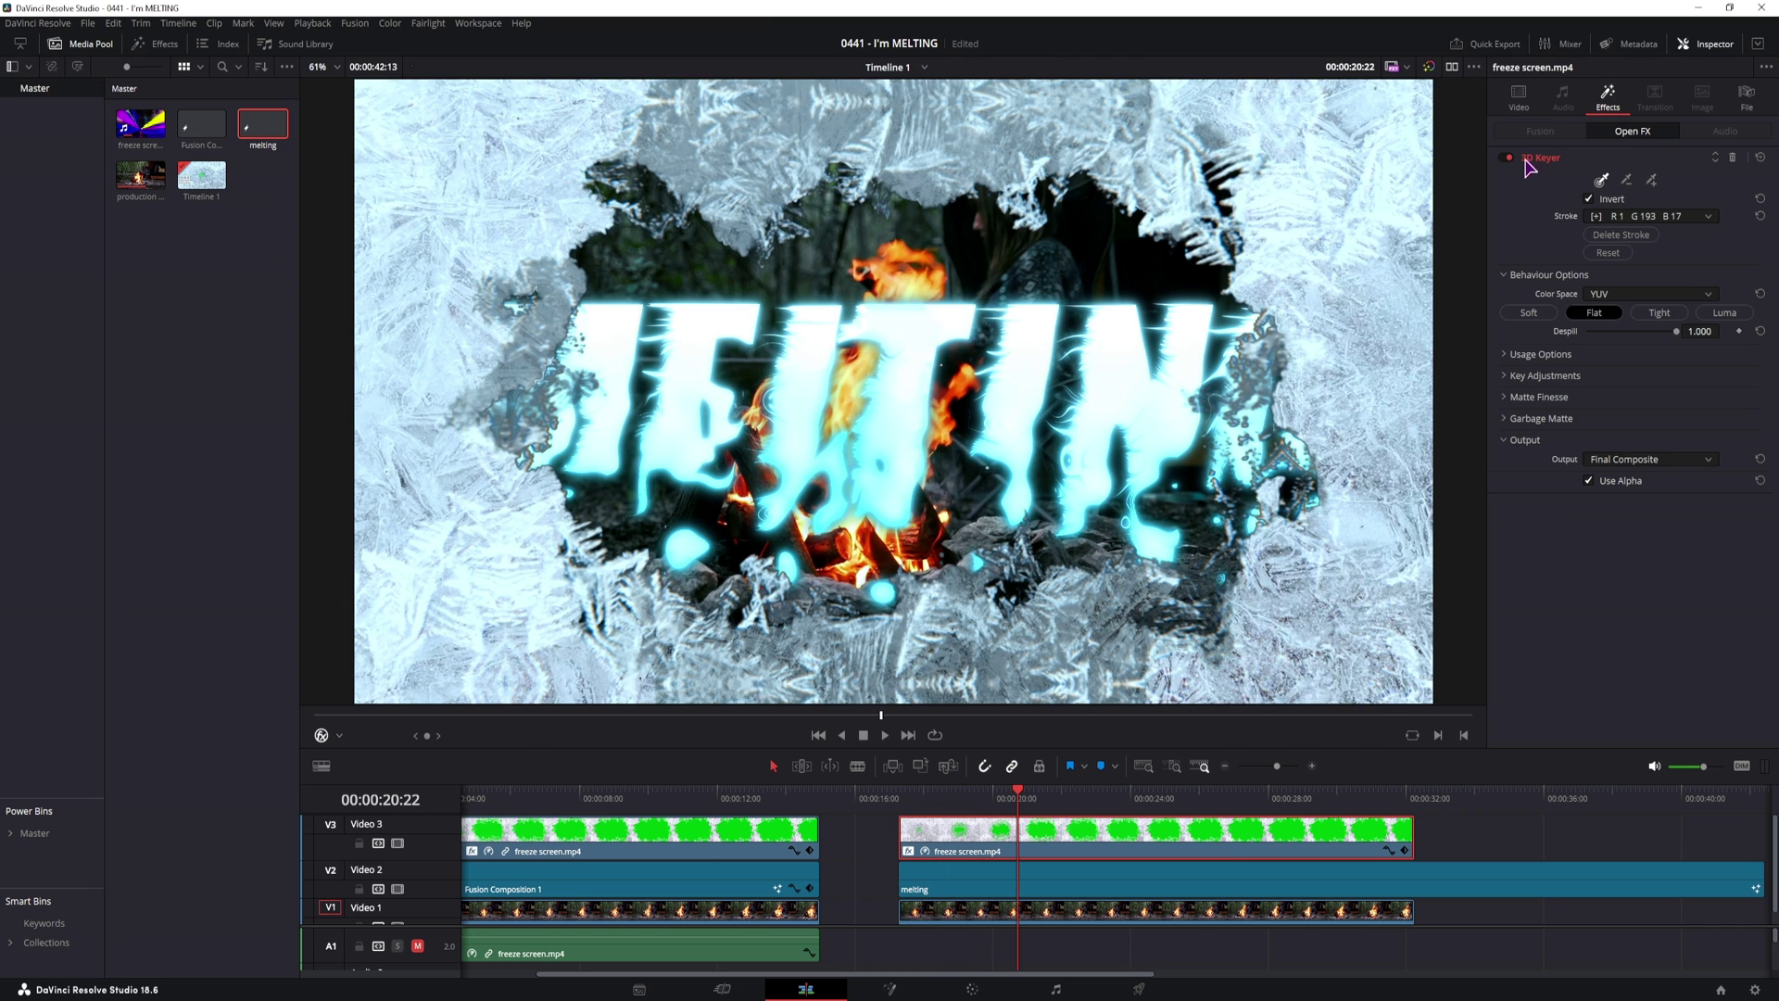
# Step: Search the Open FX effects for '3d' with the timeline composite shown in the viewer
pyautogui.click(164, 44)
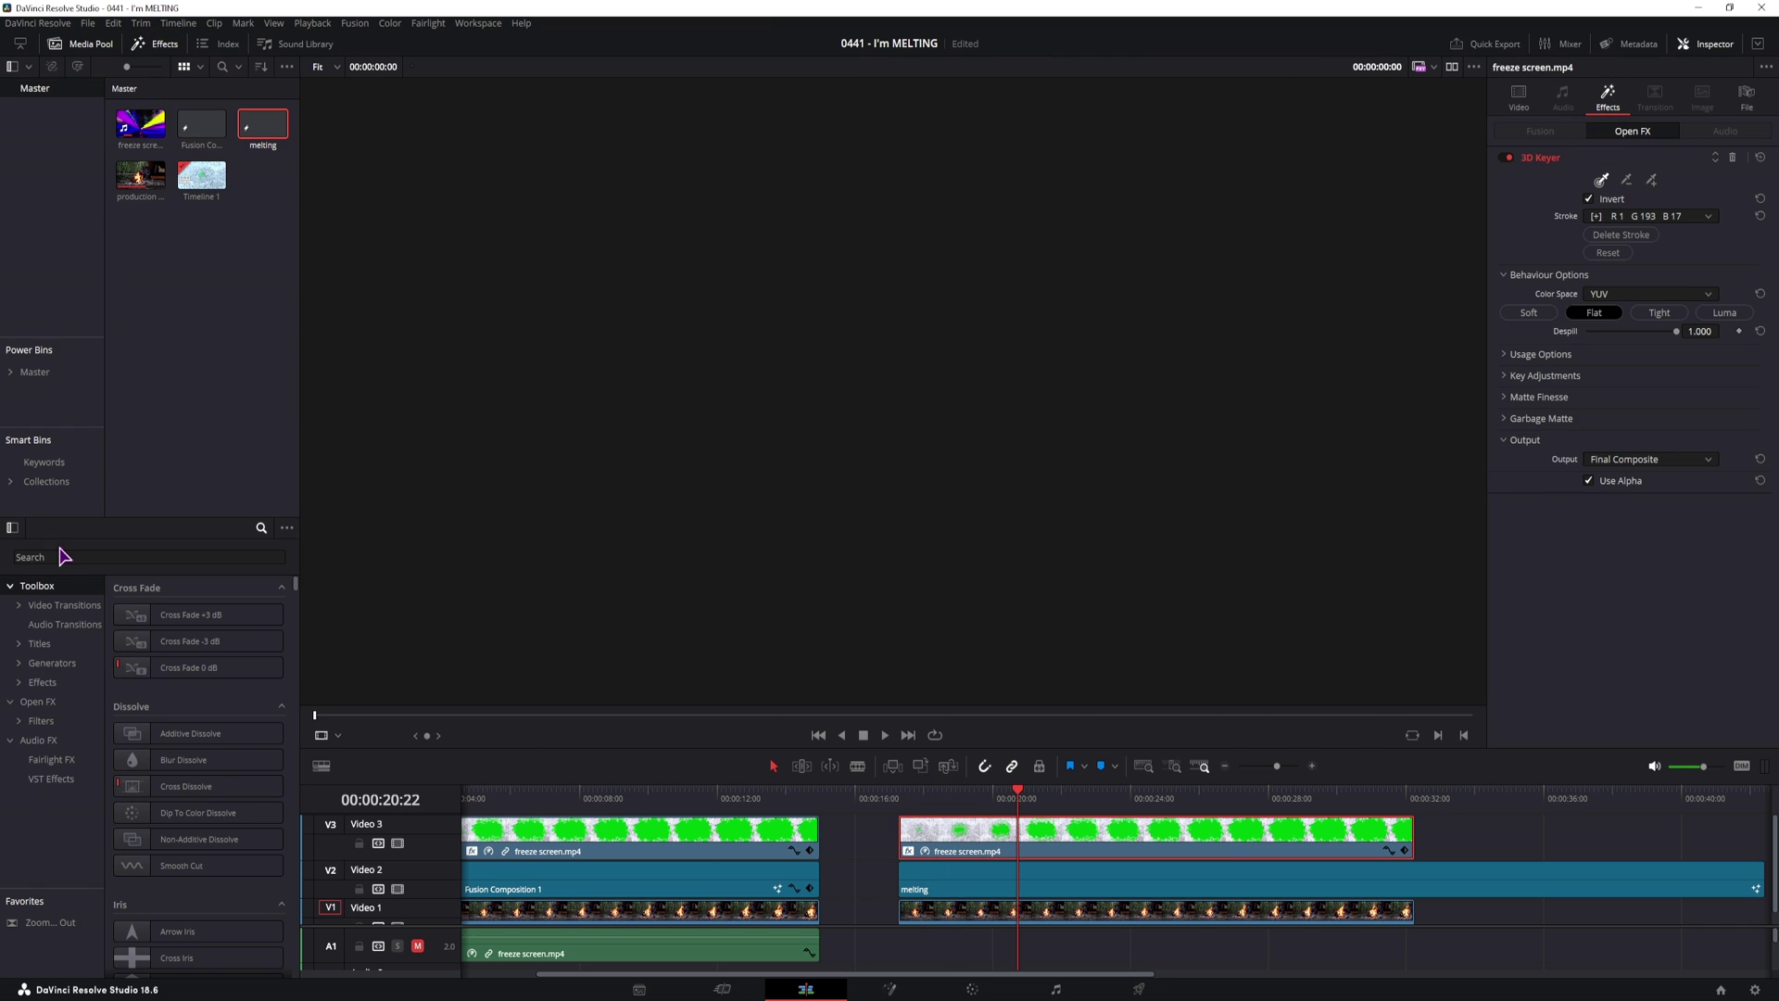
pyautogui.click(57, 548)
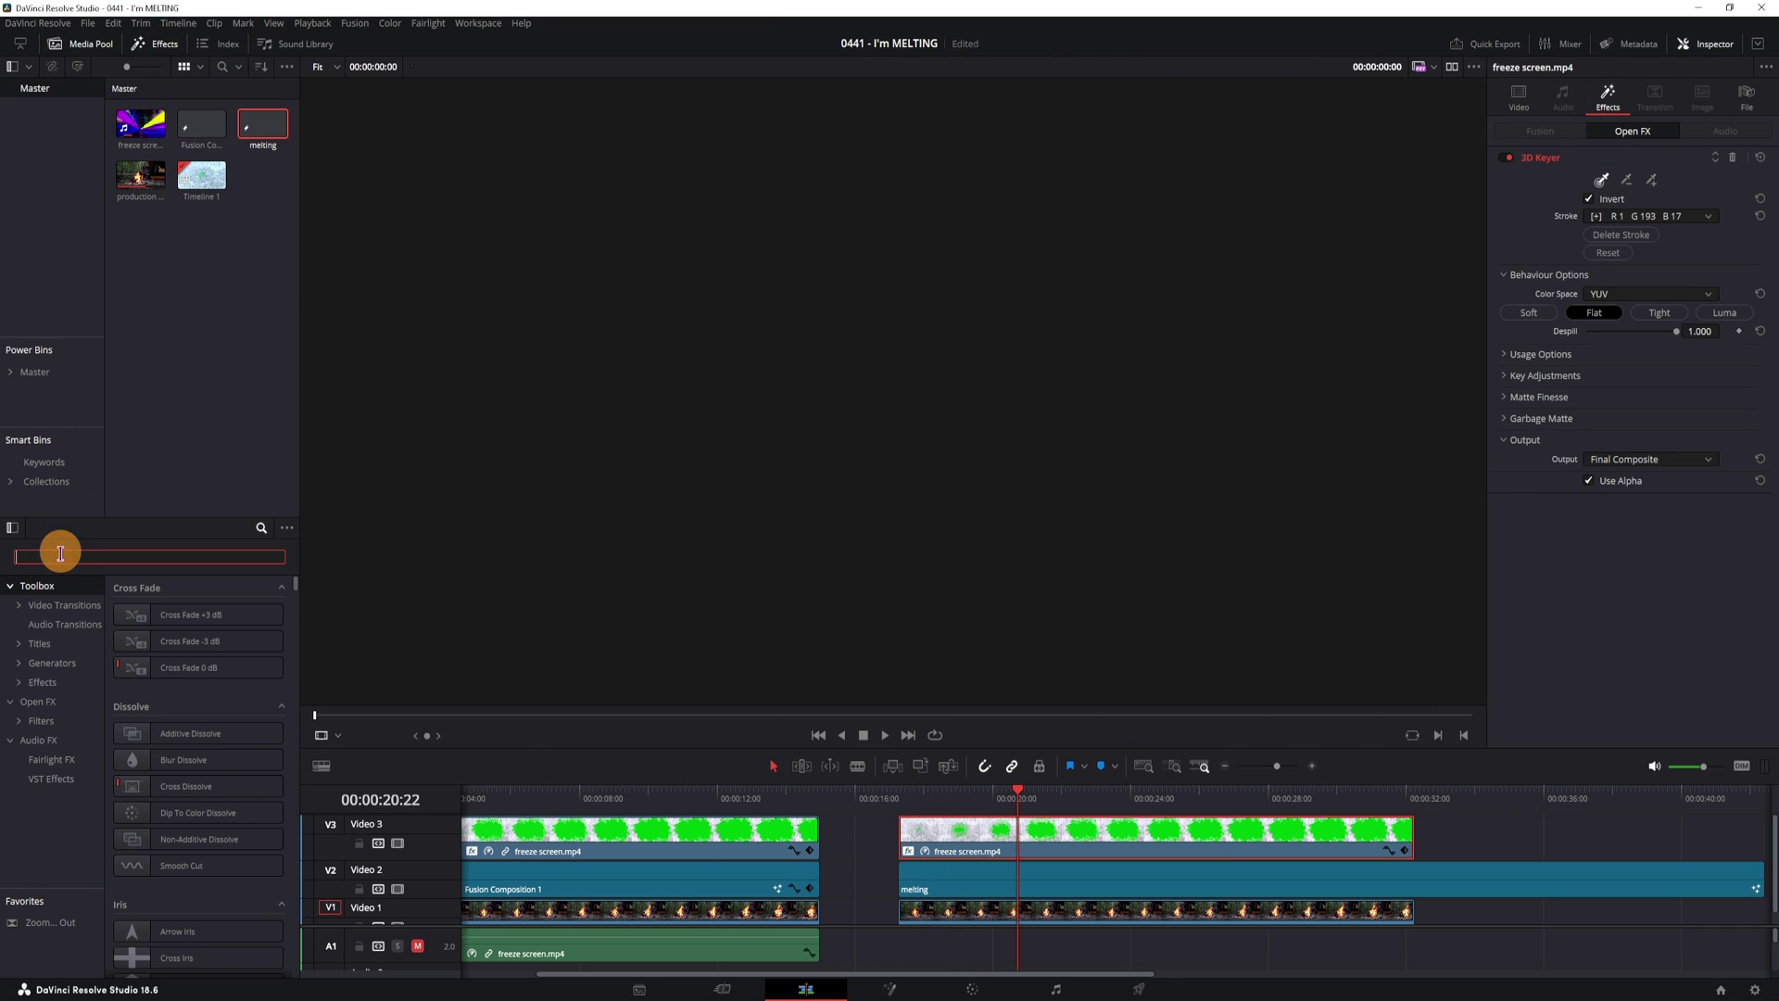
pyautogui.write('3d')
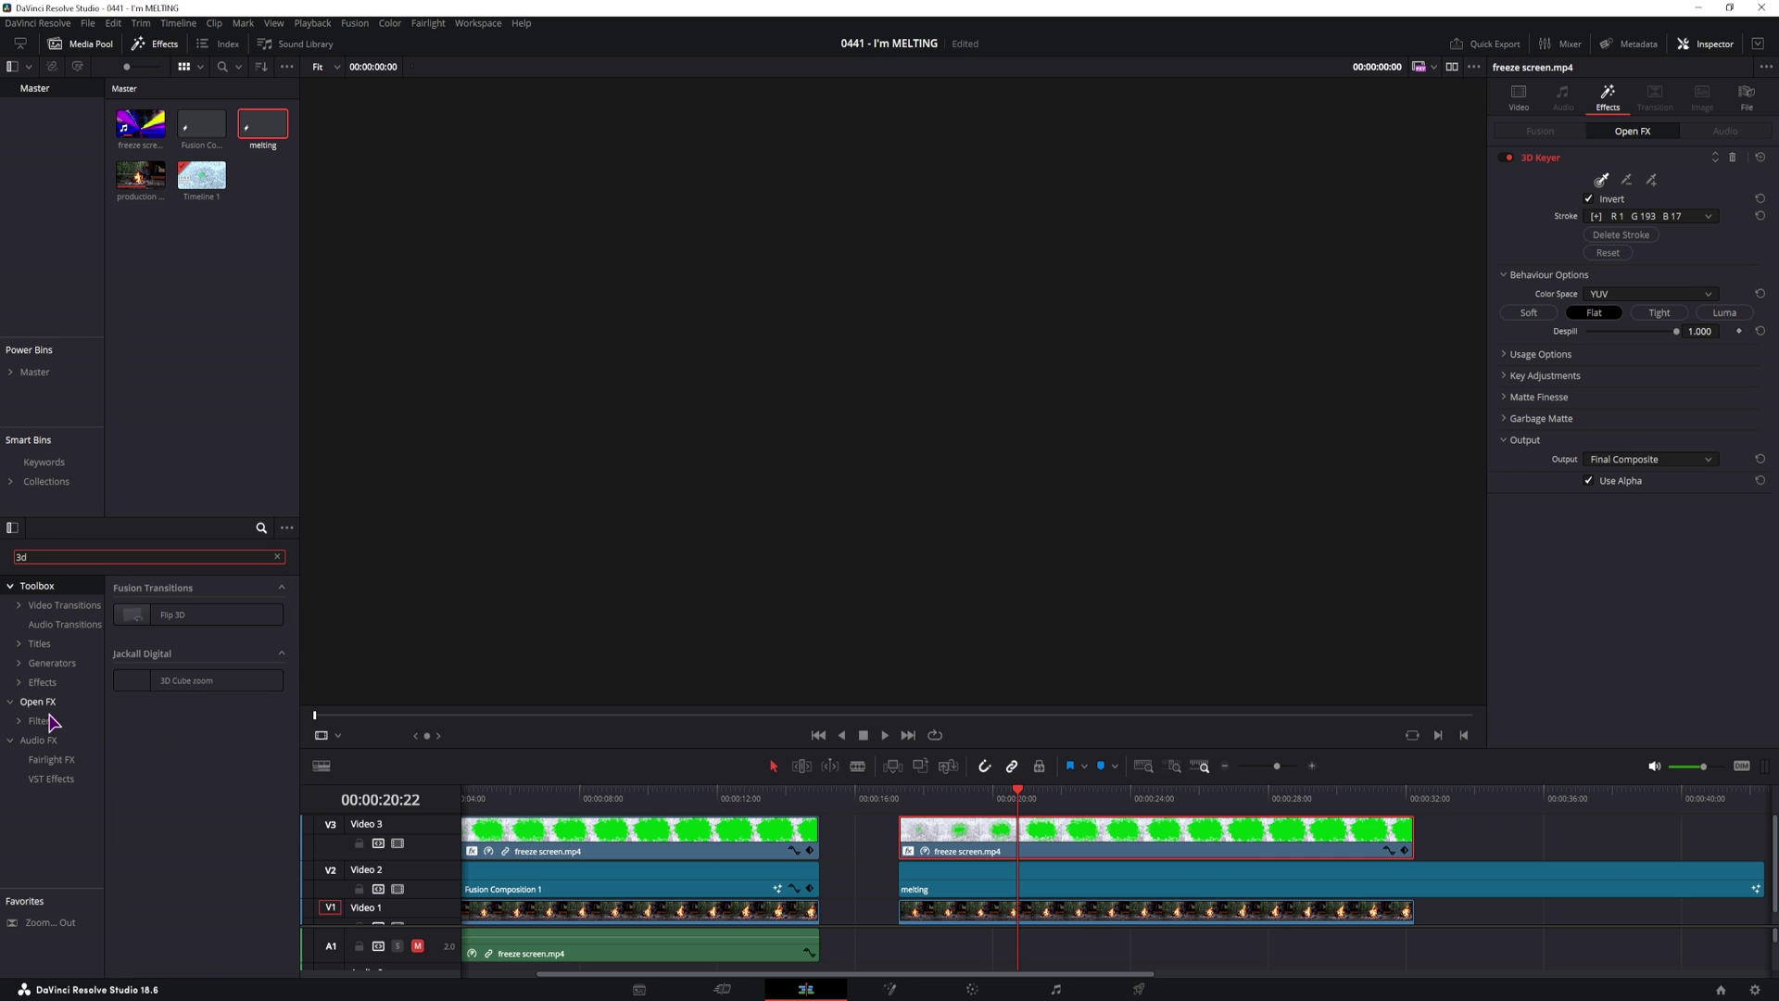
pyautogui.click(47, 706)
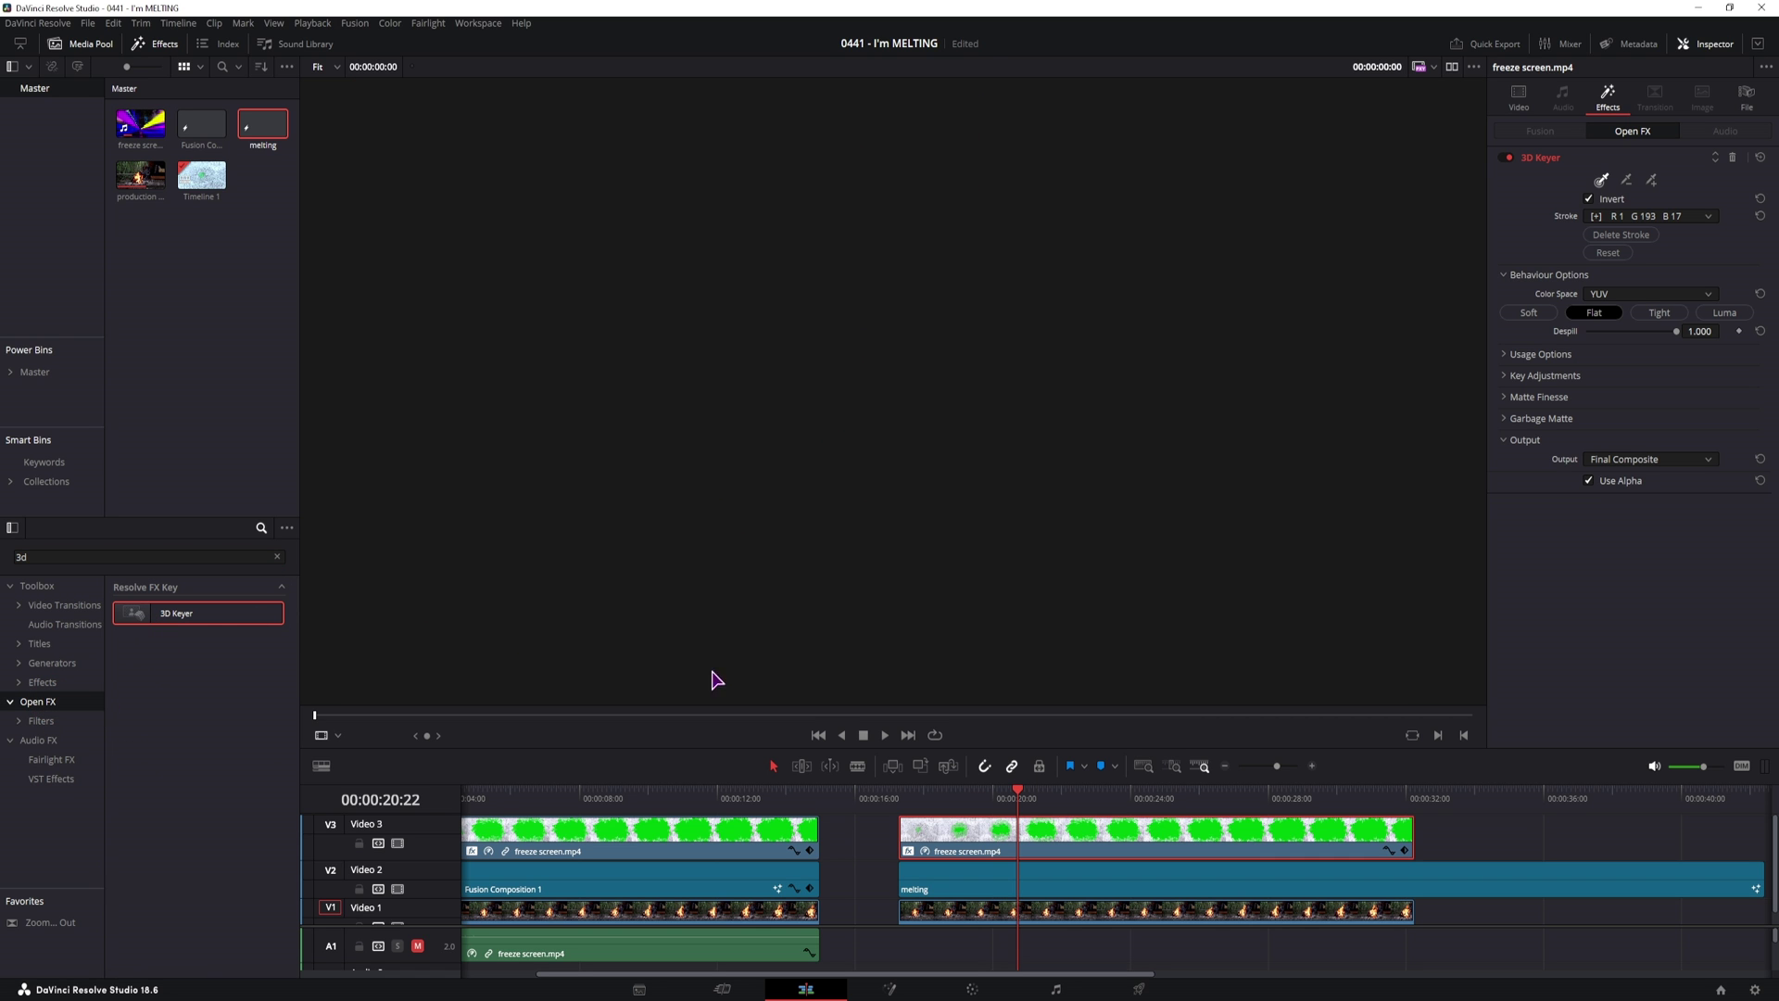
pyautogui.click(934, 839)
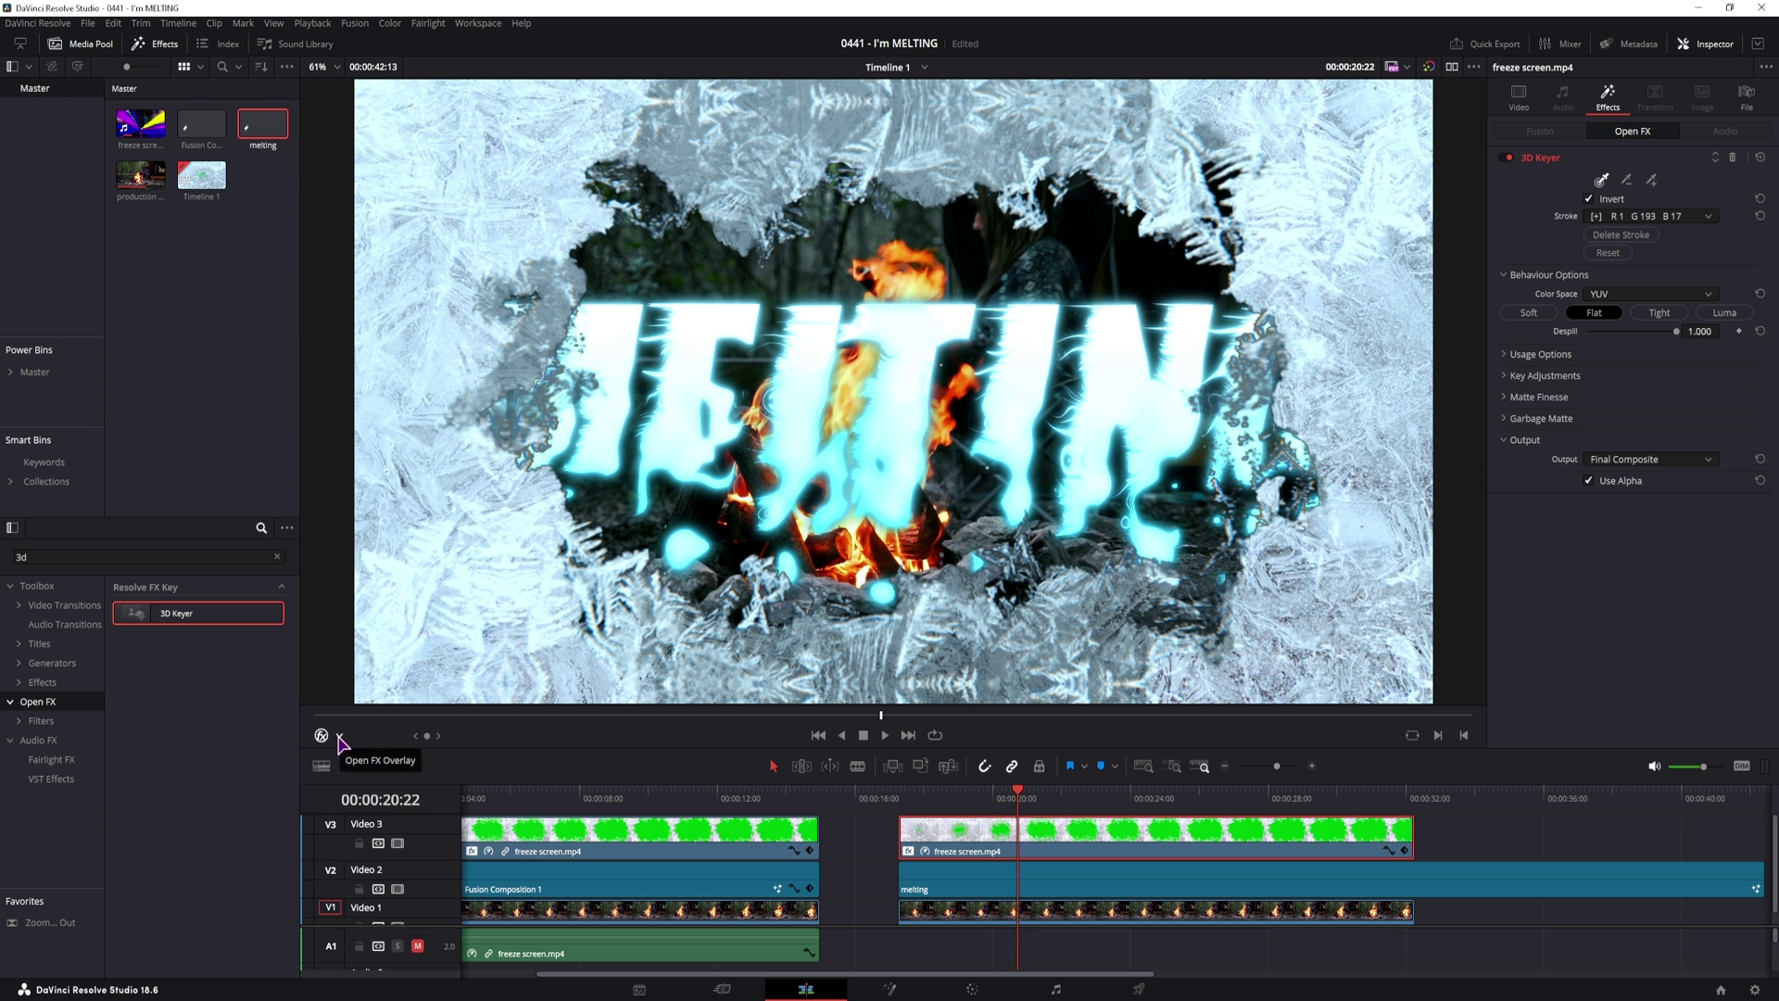
# Step: Show the Open FX overlay, replace the ice clip's 3D Keyer, and sample the green area
pyautogui.click(339, 737)
pyautogui.click(384, 814)
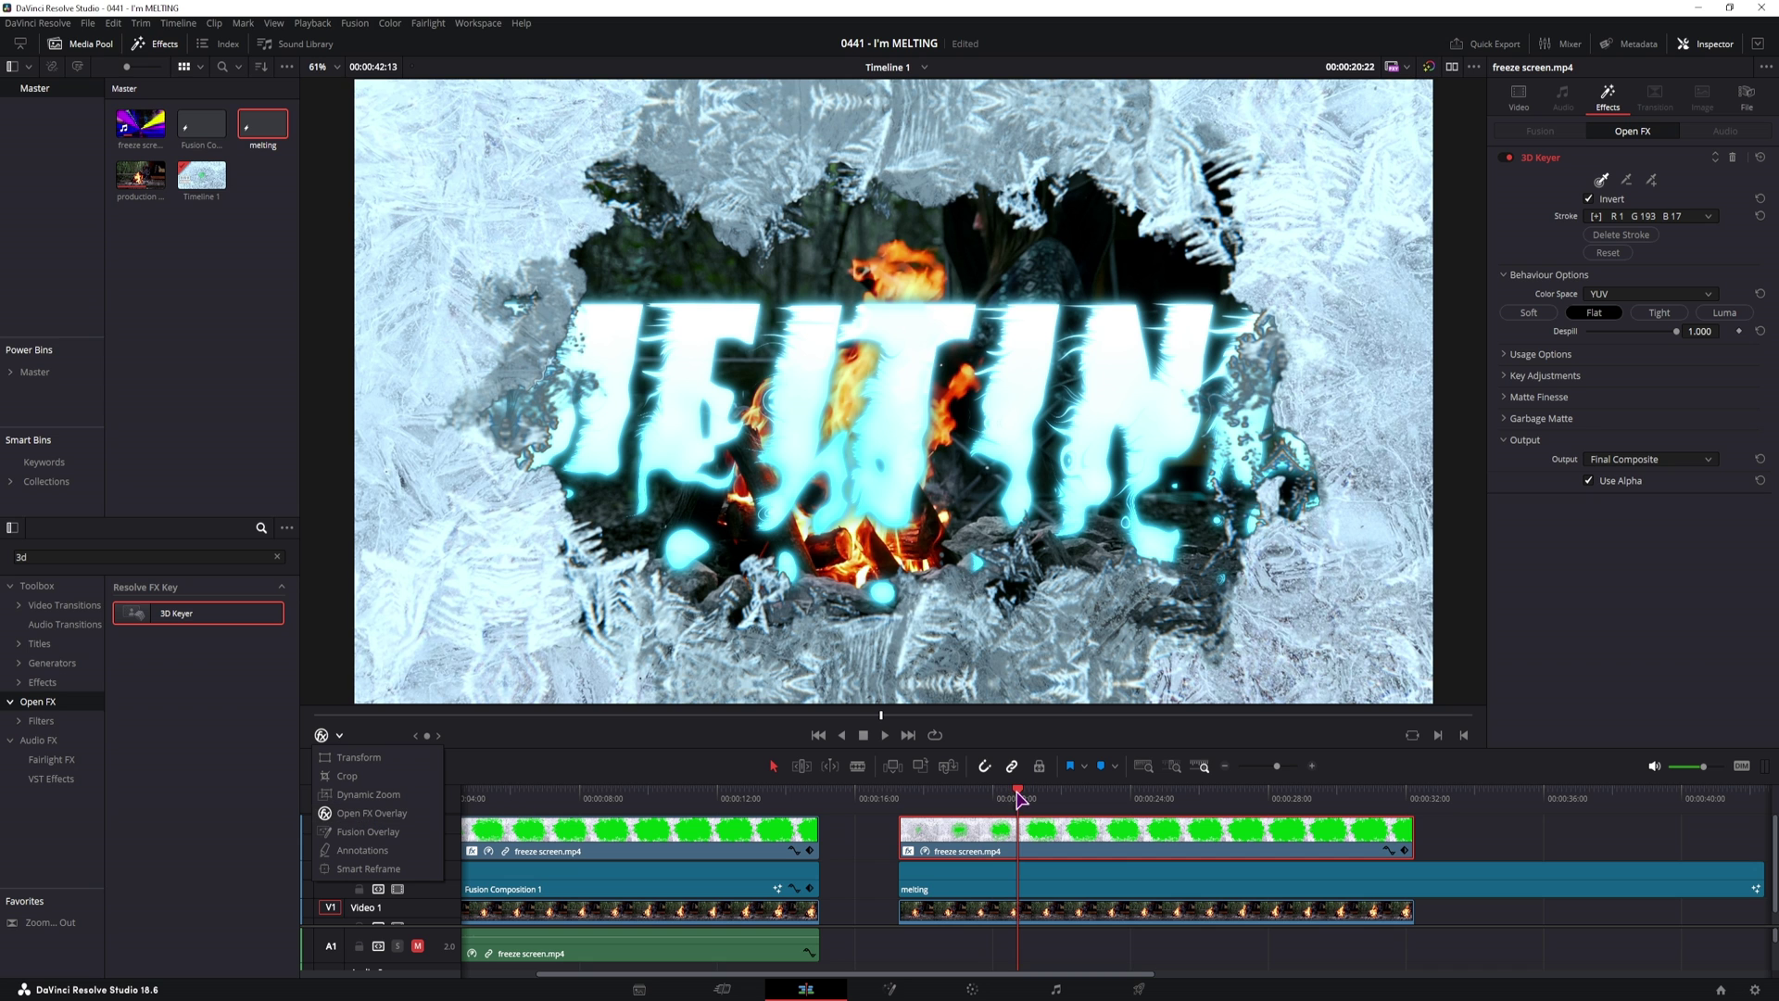
pyautogui.click(1732, 159)
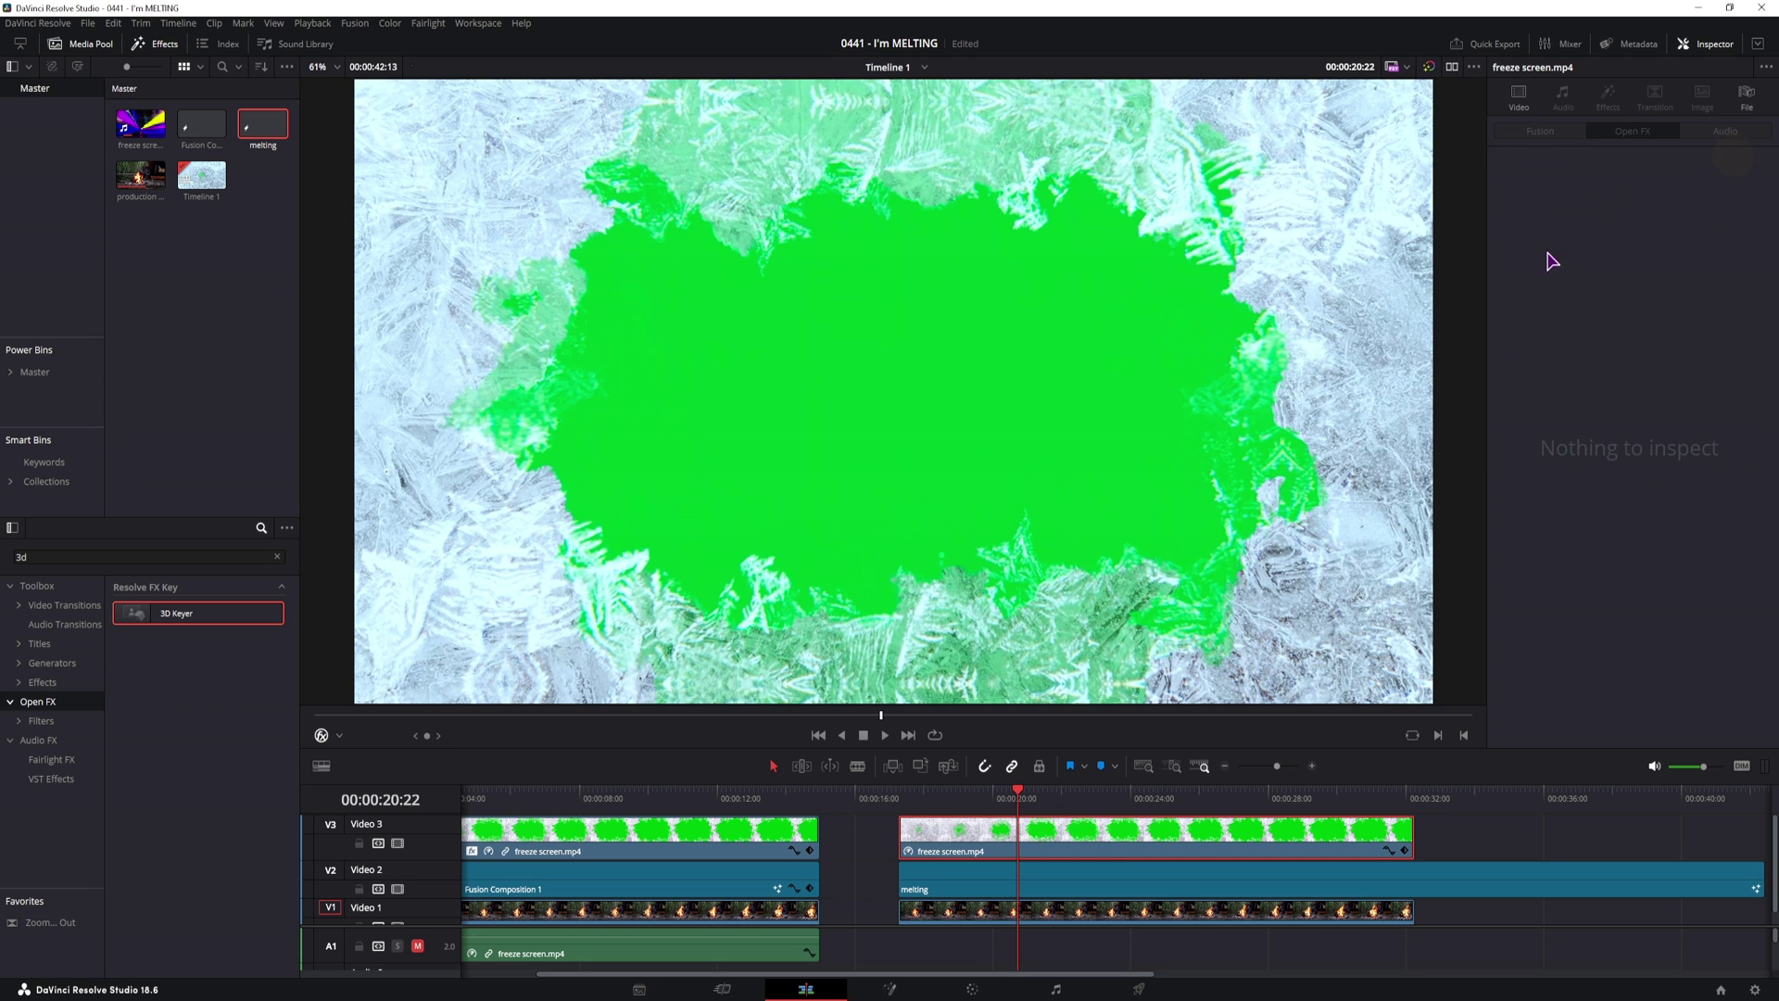
pyautogui.moveTo(196, 615); pyautogui.dragTo(1093, 823)
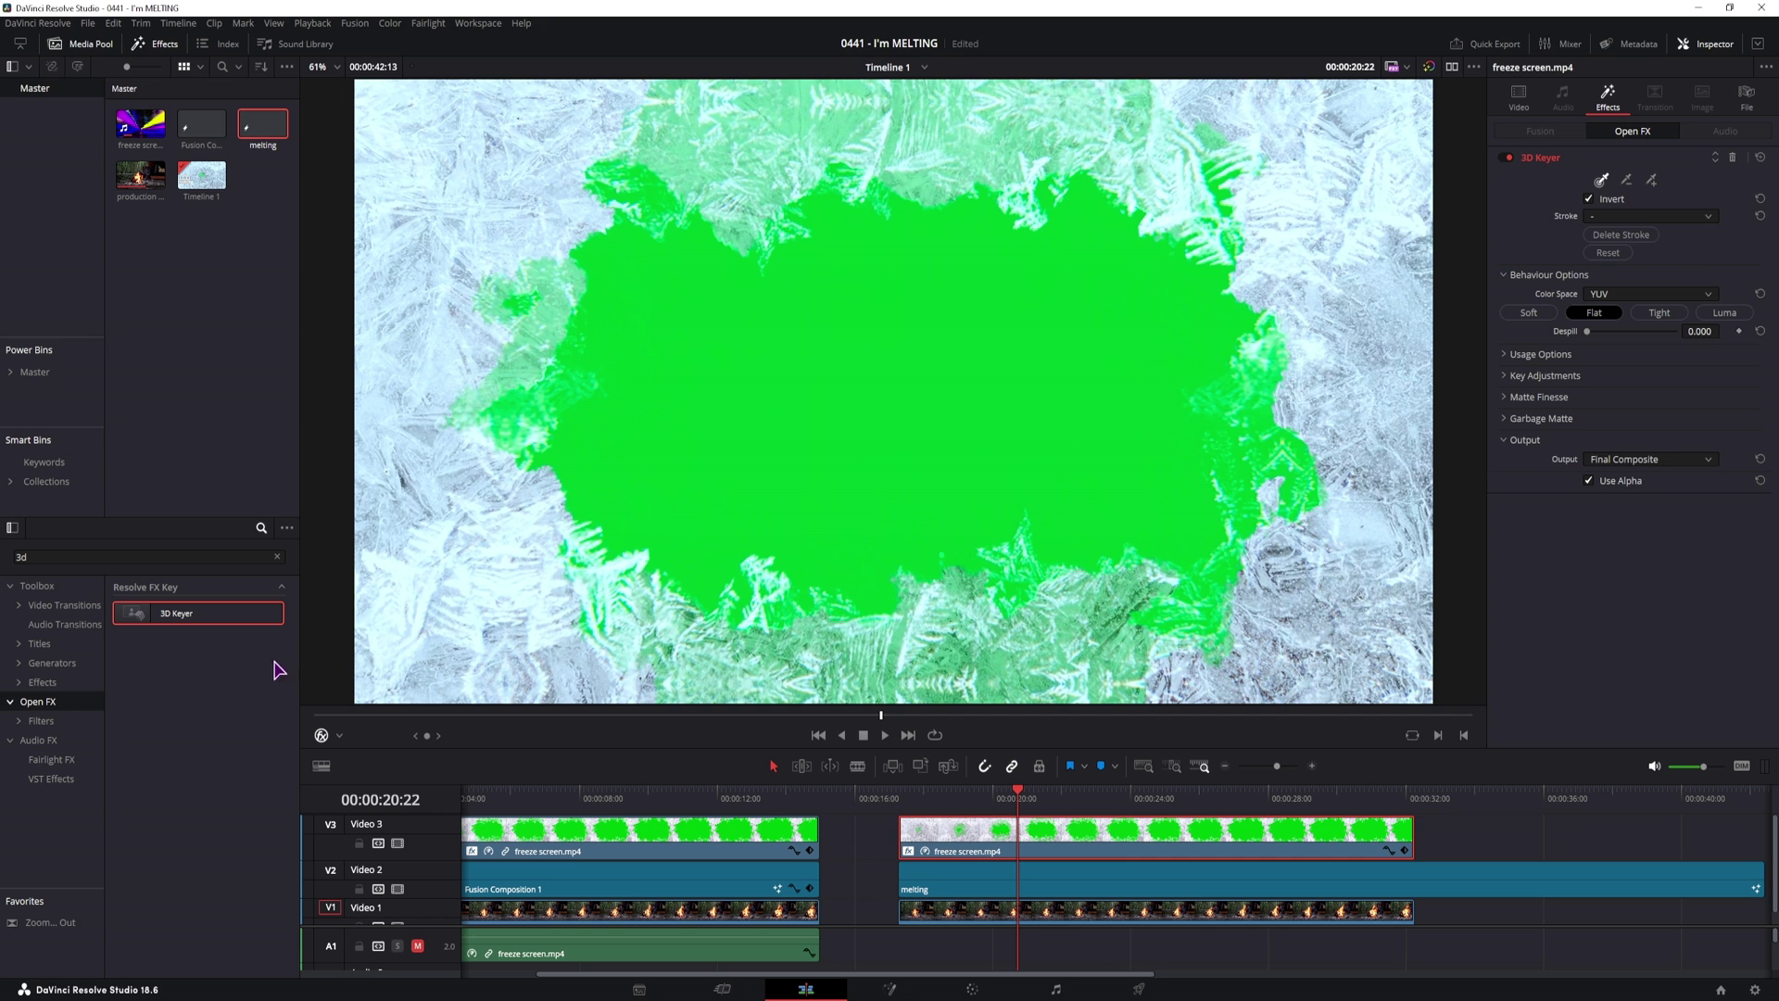
pyautogui.click(321, 737)
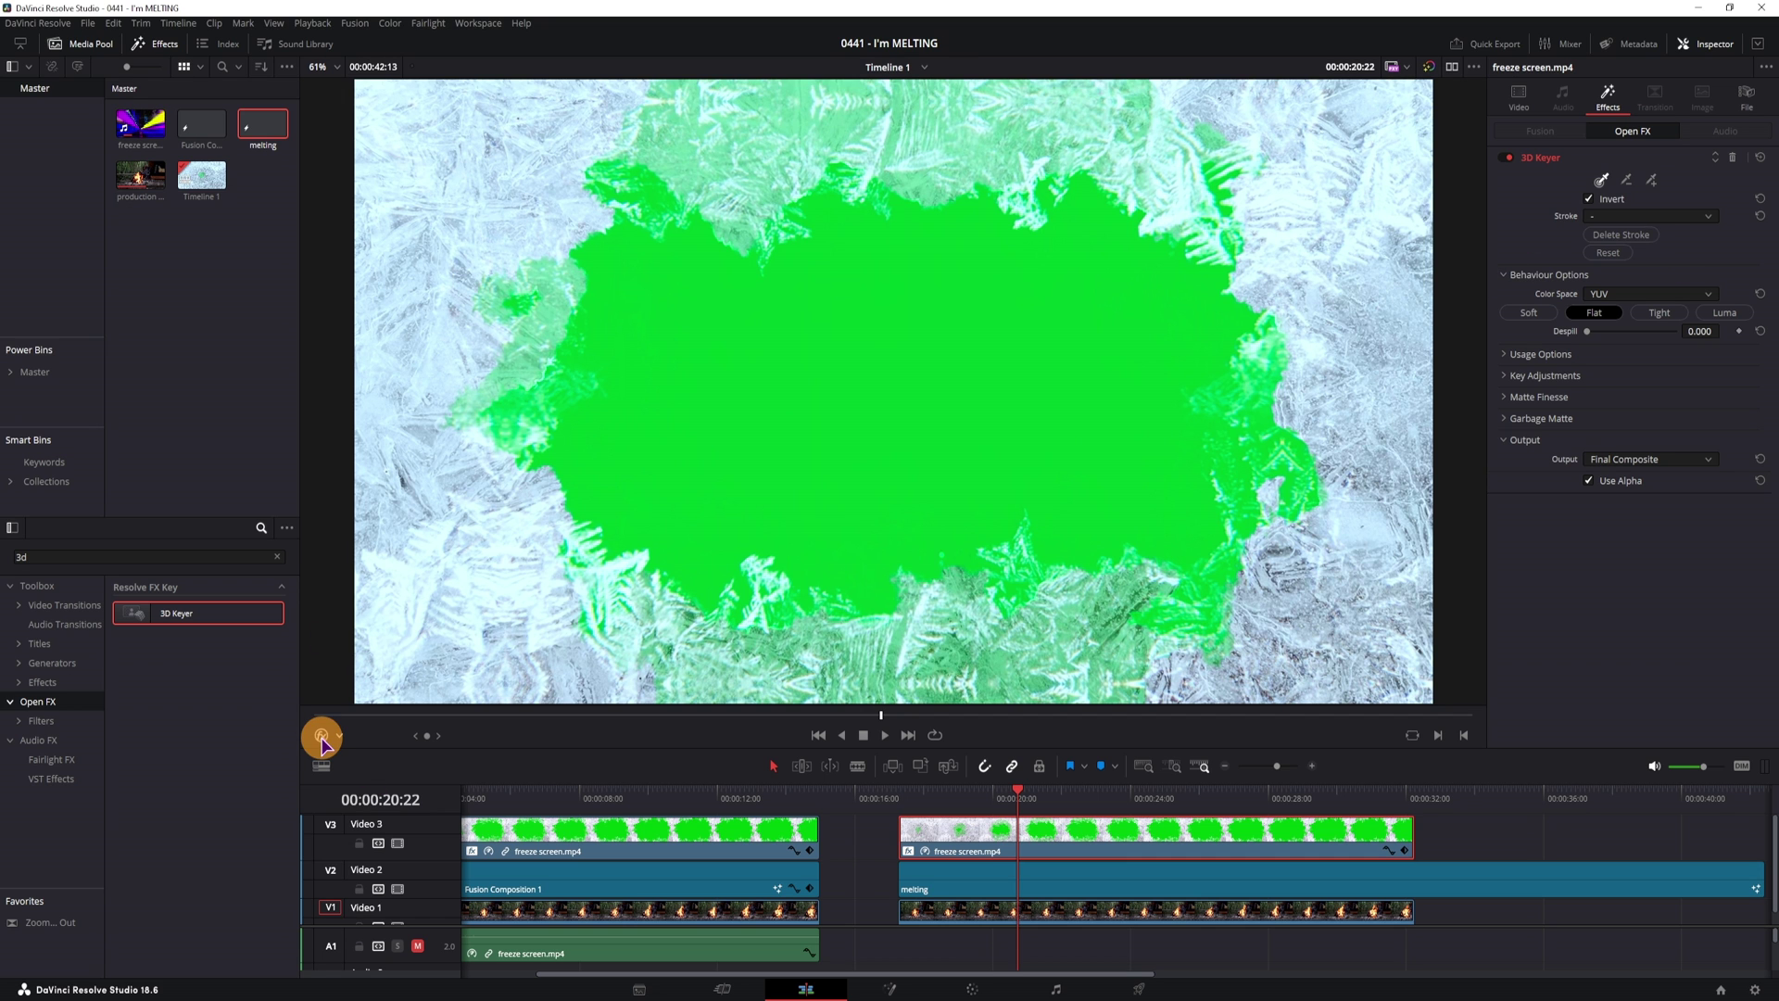
pyautogui.moveTo(1079, 335); pyautogui.dragTo(771, 443)
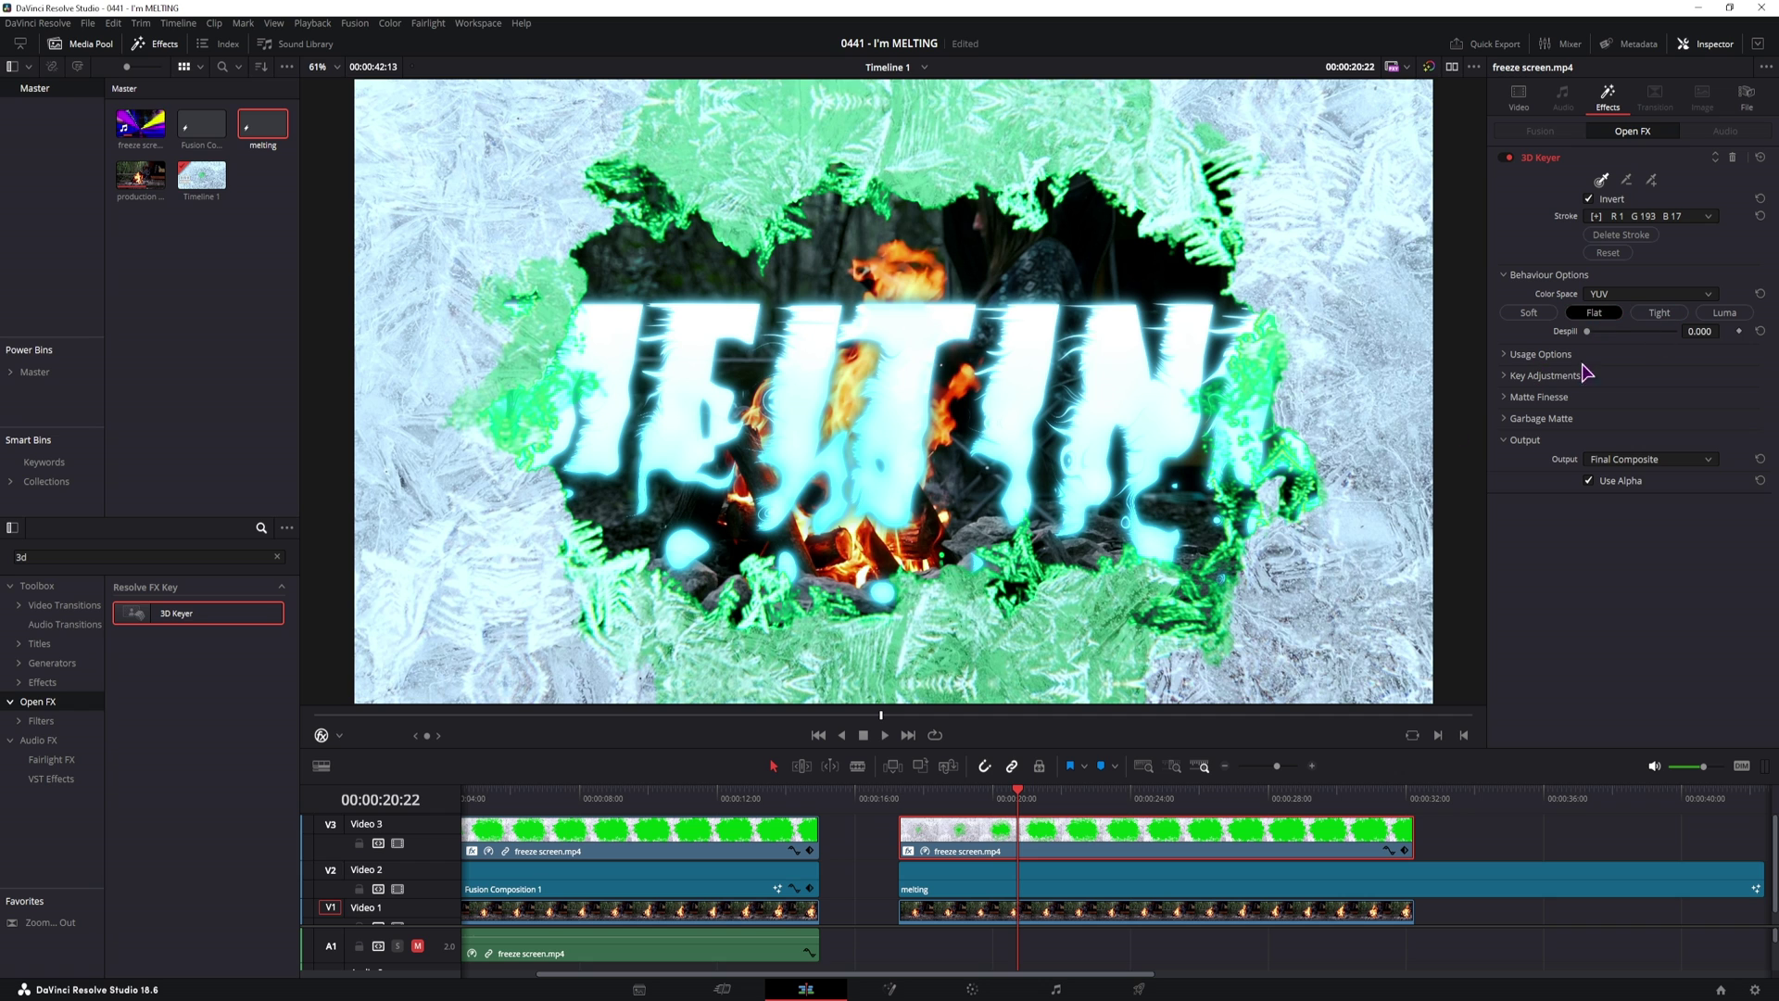
# Step: Raise Despill to 1.000, then shift the Global colour balance to X 0.02, Y -0.03
pyautogui.click(1586, 334)
pyautogui.moveTo(1586, 335); pyautogui.dragTo(1735, 336)
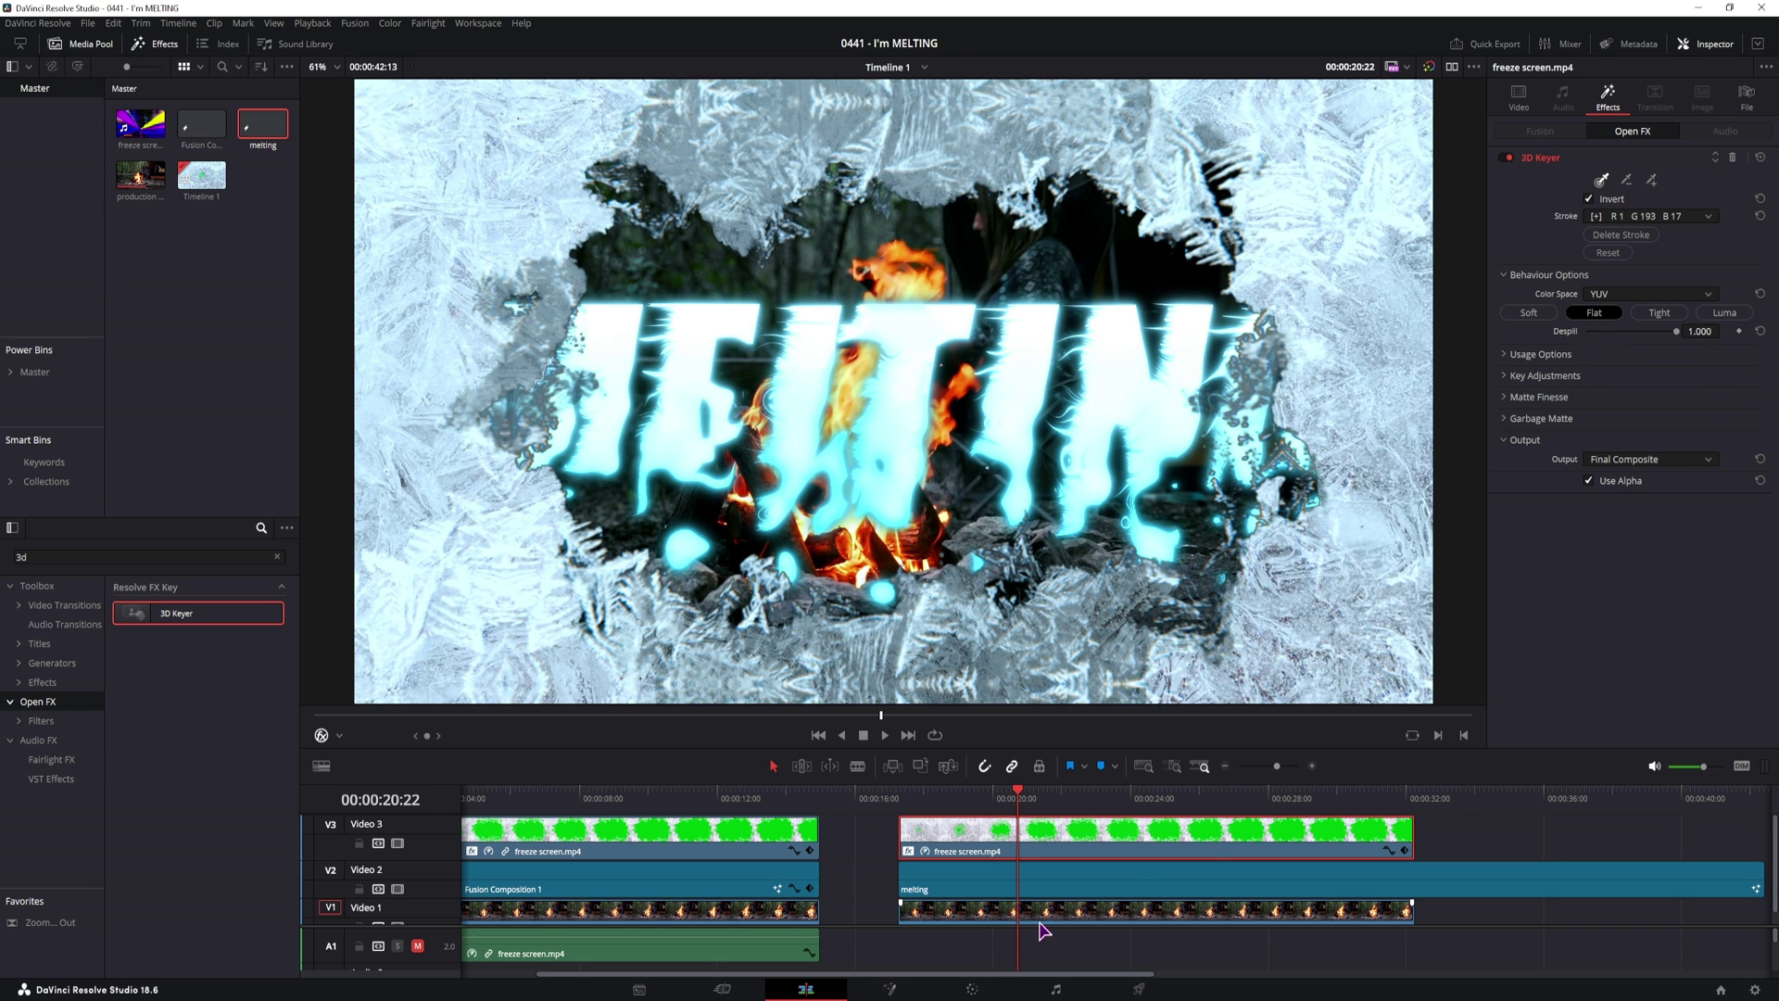
pyautogui.click(973, 990)
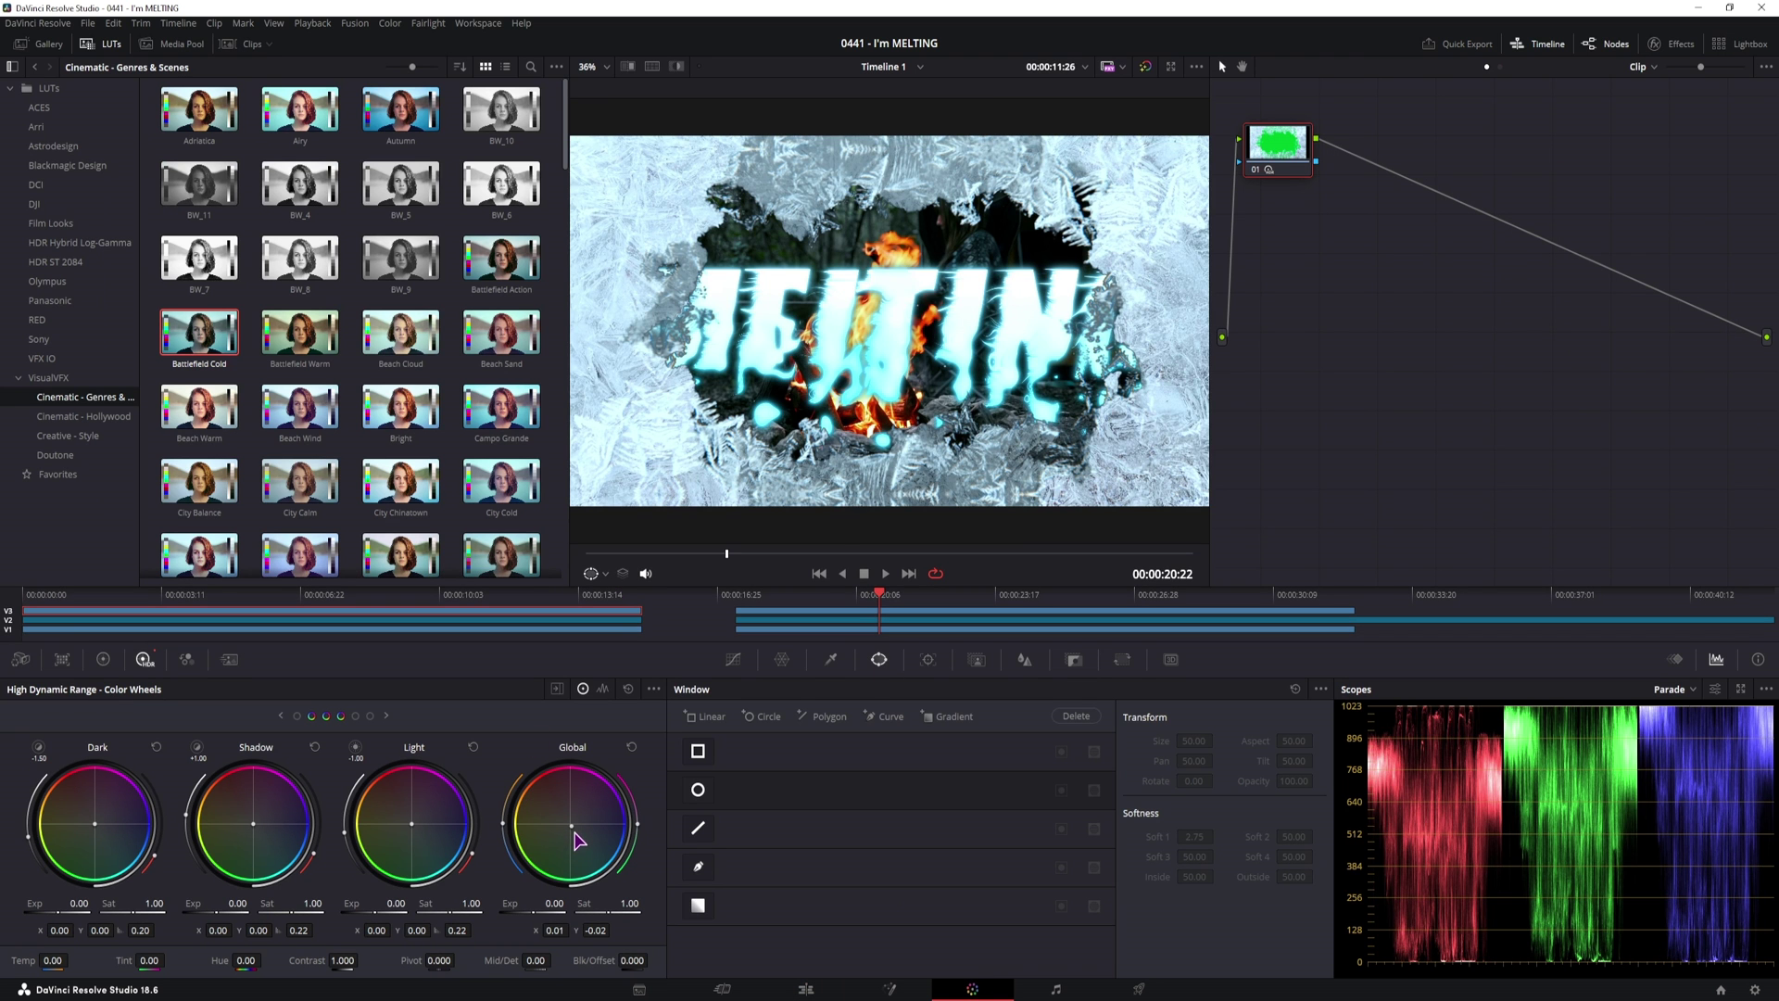
pyautogui.moveTo(575, 836); pyautogui.dragTo(584, 848)
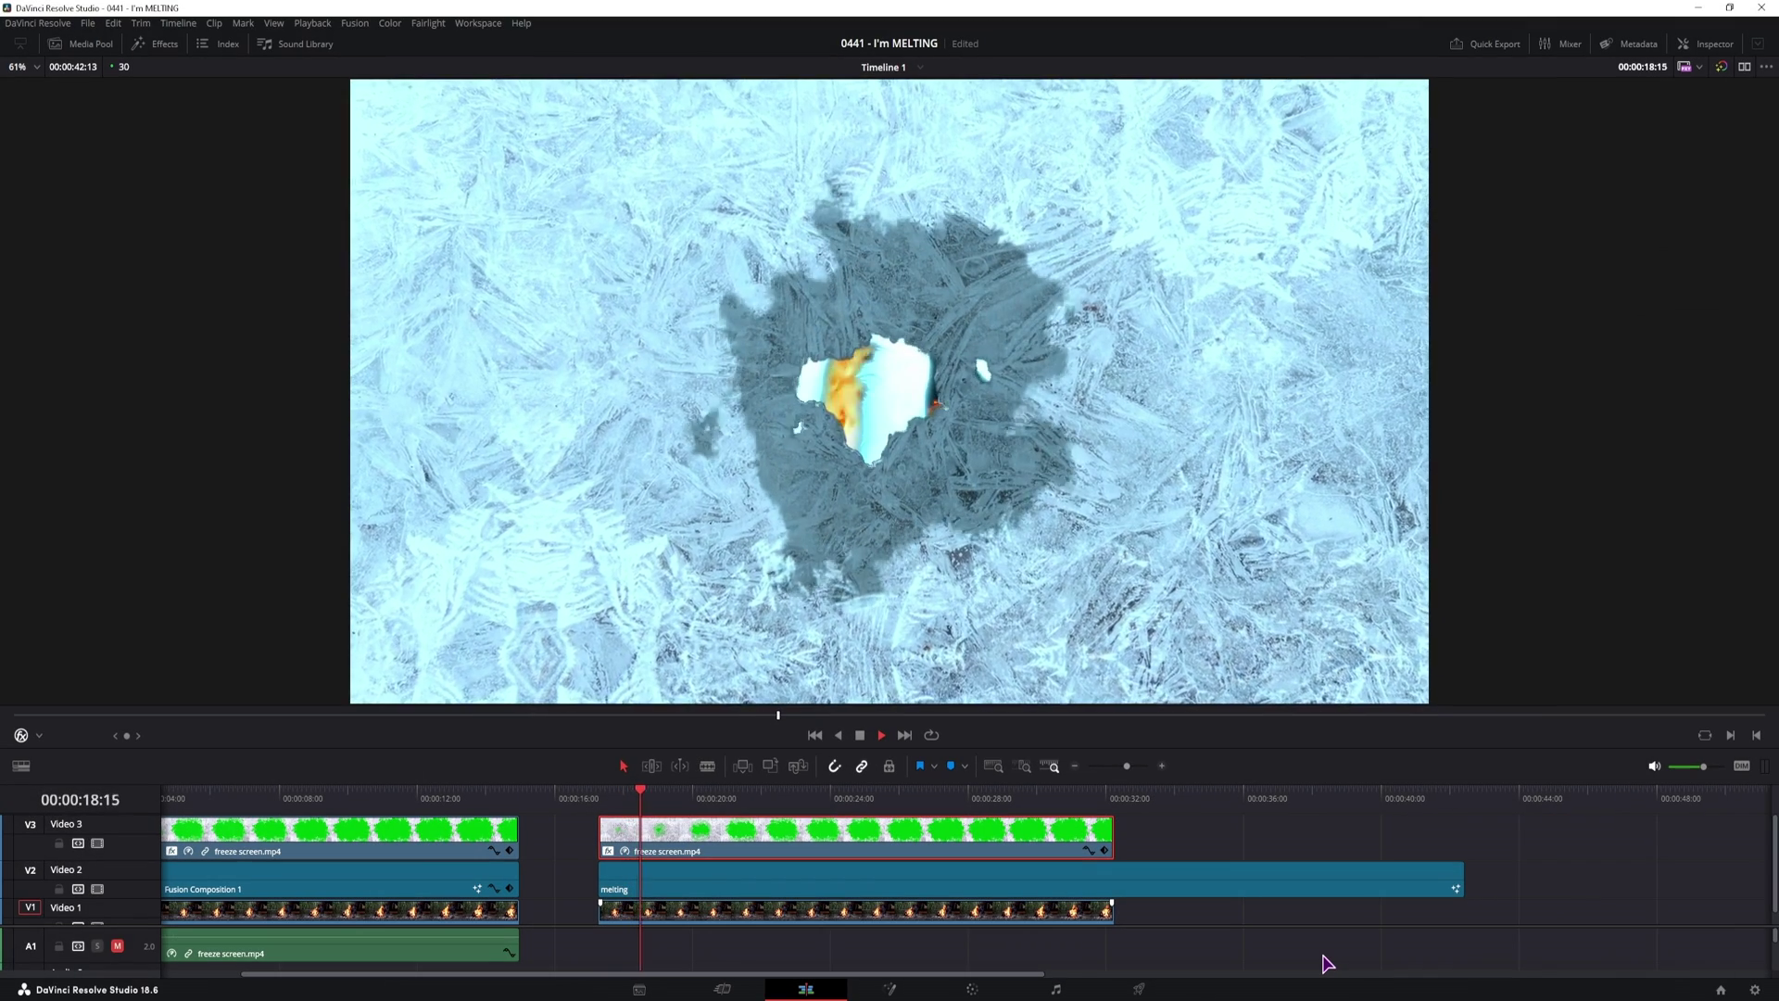